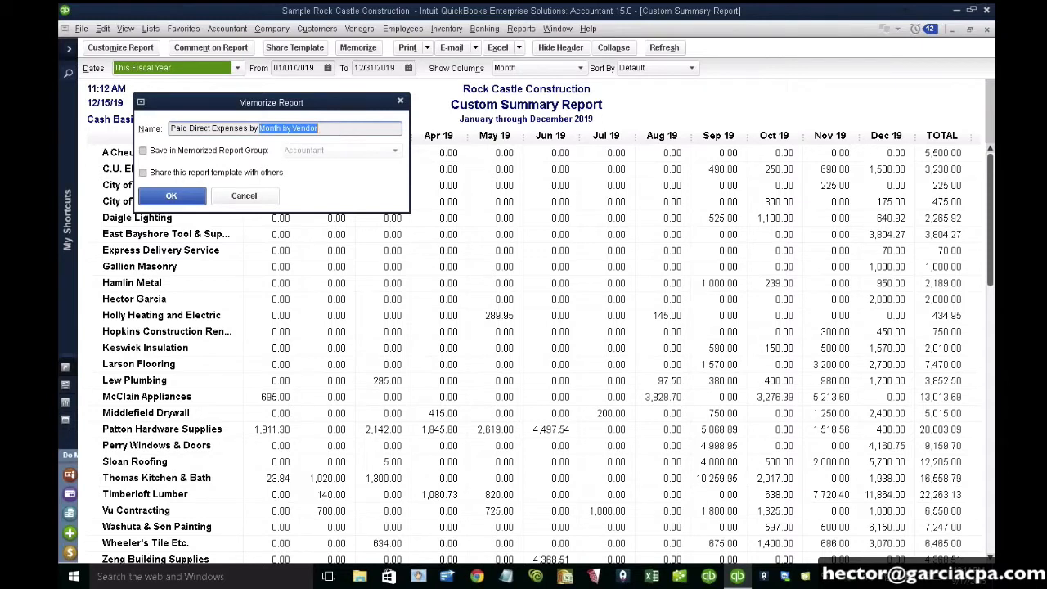
Step: Memorize the report under the name "Paid Direct Expenses by Vendor By Month" and refresh it to update the title
type("Vendor By")
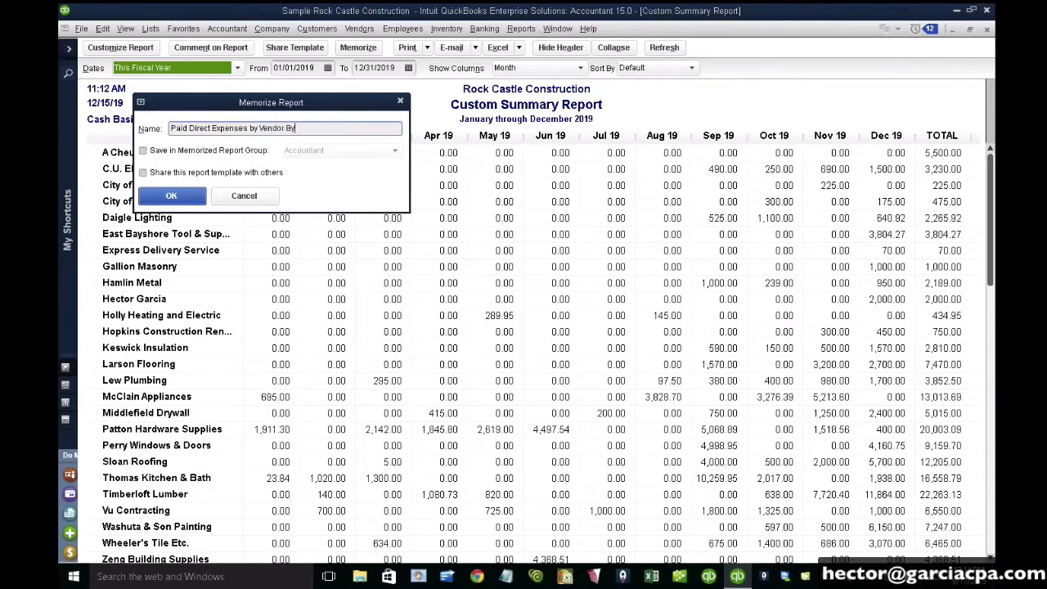
type(" Month")
left_click(180, 196)
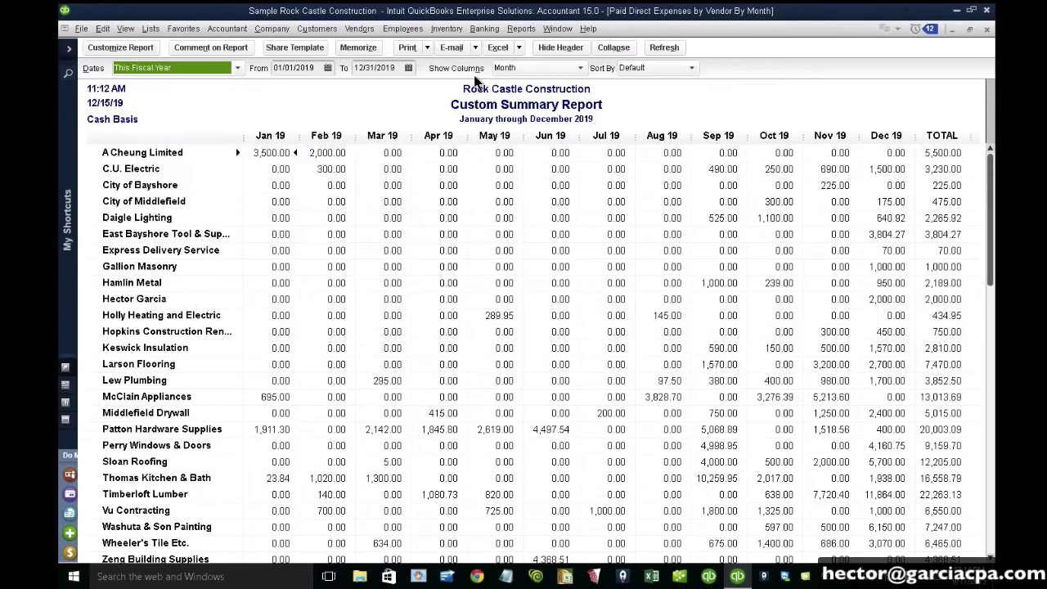
left_click(659, 47)
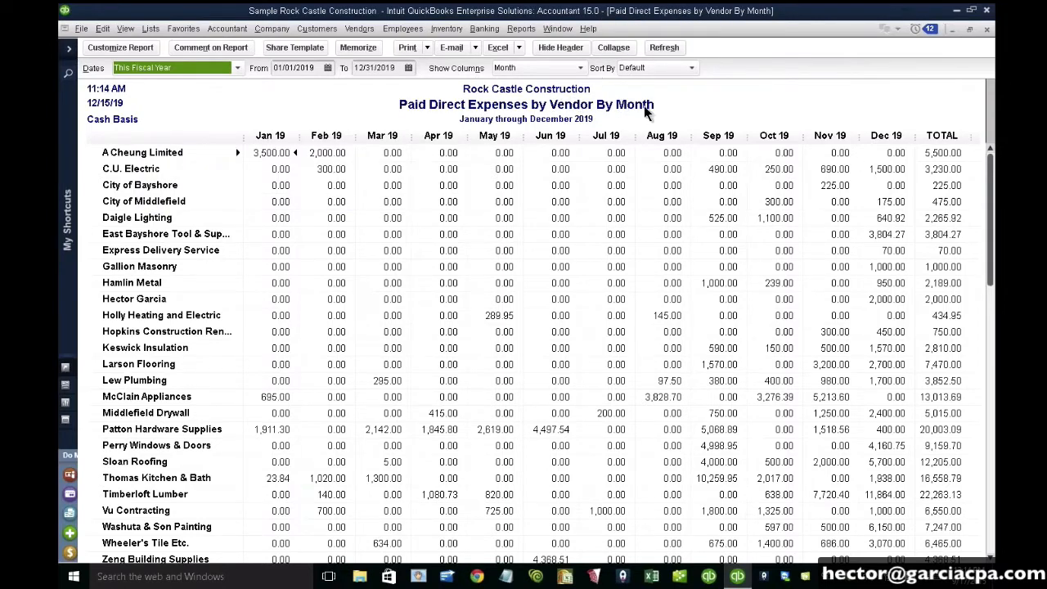
Step: Show the report columns by Quarter and choose to memorize this version as a new report
left_click(536, 71)
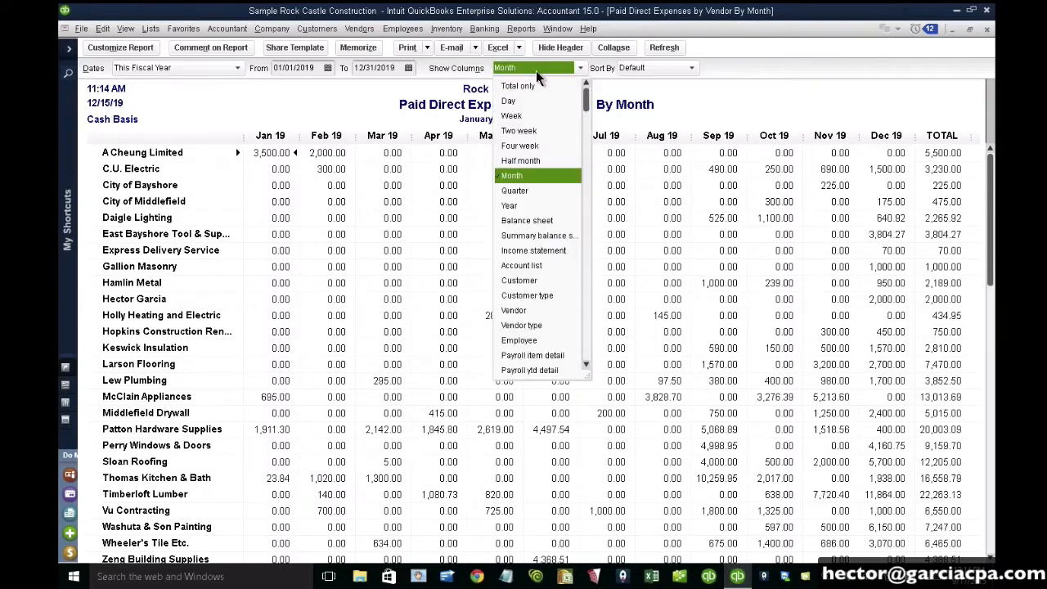
left_click(515, 191)
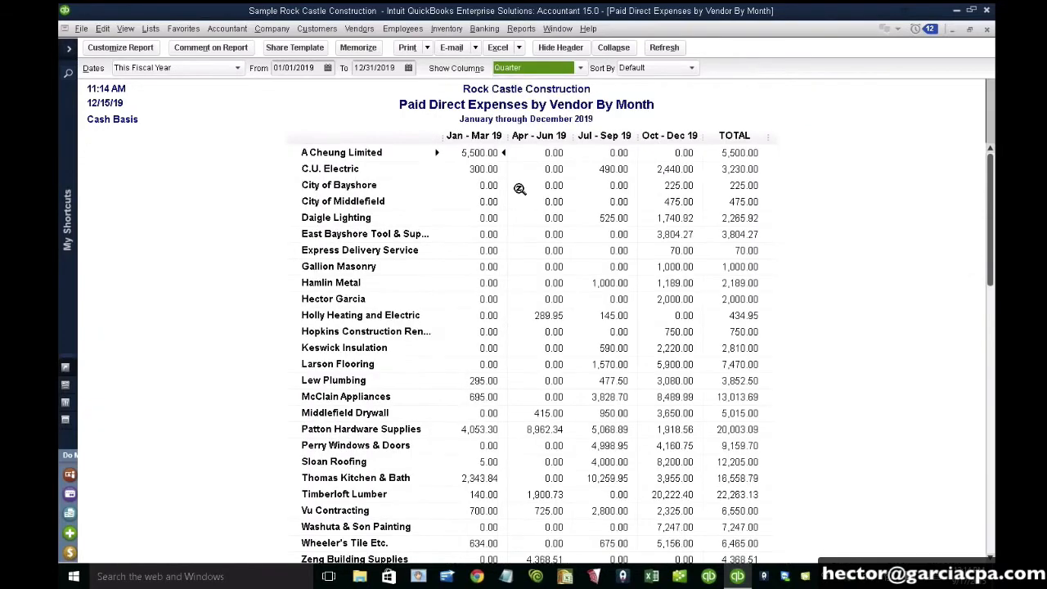
left_click(366, 47)
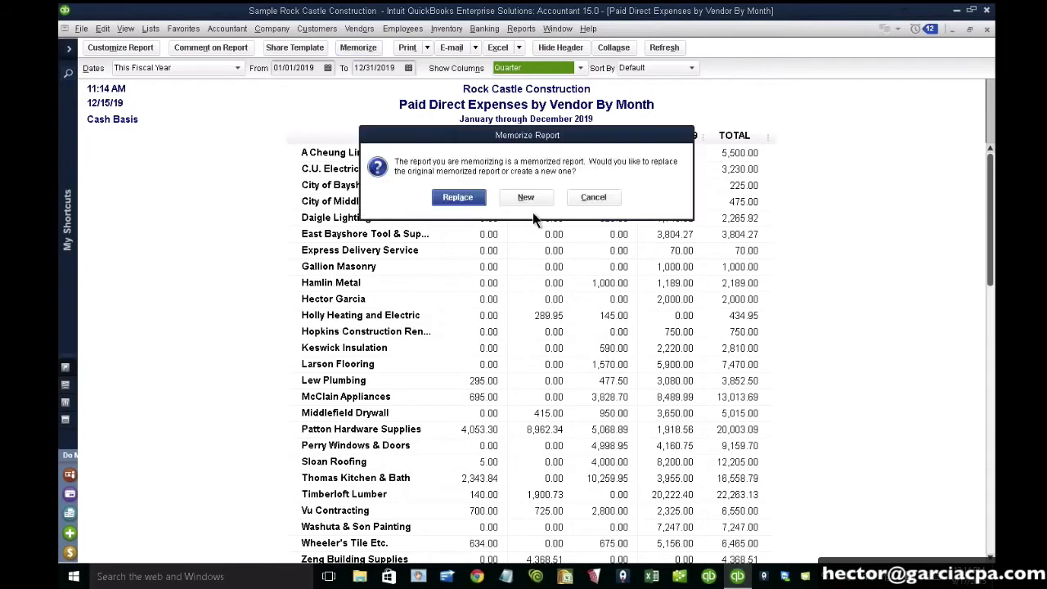
left_click(528, 198)
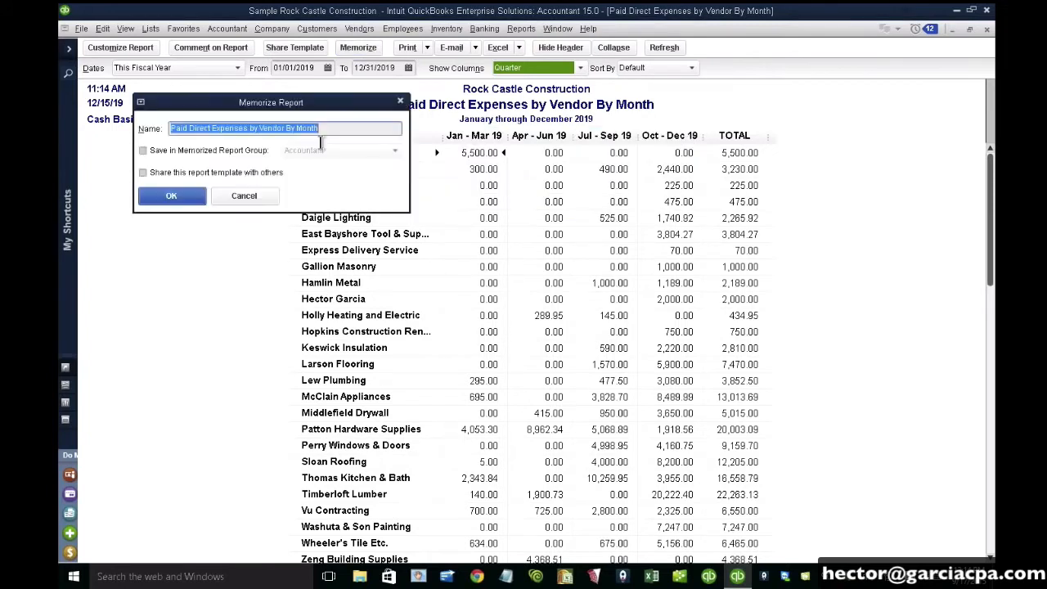
Step: Name the new memorized report "Paid Direct Expenses by Vendor By Quarter", save it, and refresh the report title
left_click_drag(302, 129, 343, 132)
key("BackSpace")
key("BackSpace")
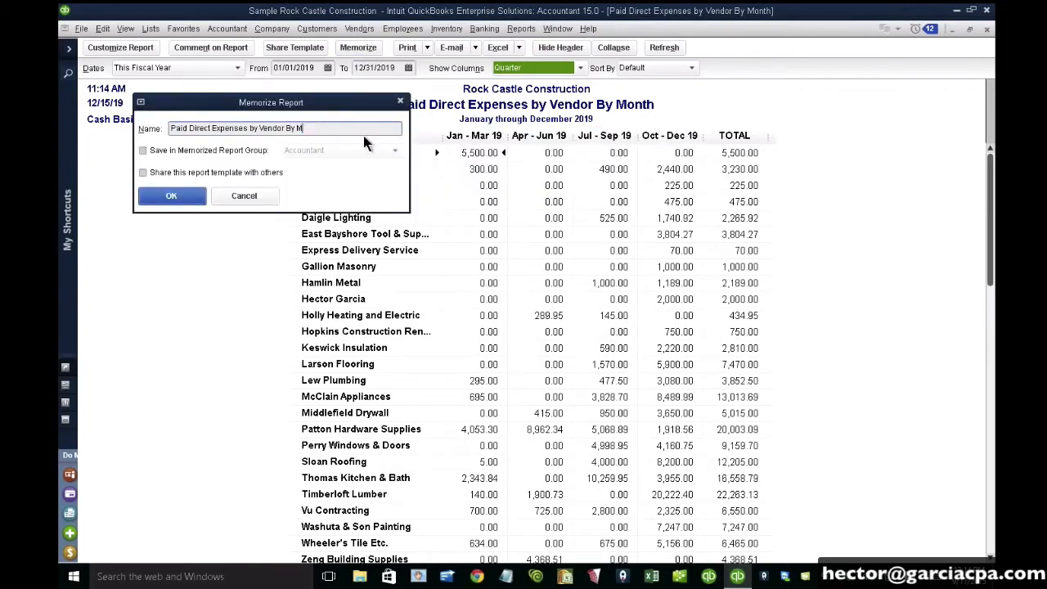
type("Quick")
key("BackSpace")
key("BackSpace")
key("BackSpace")
key("BackSpace")
type("uarter")
left_click(172, 200)
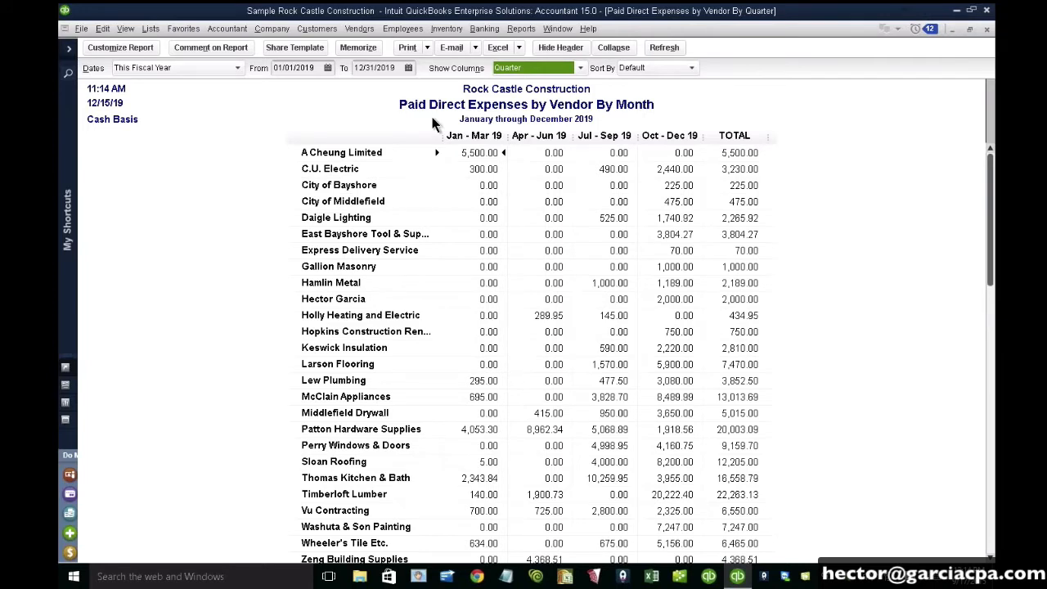
left_click(656, 50)
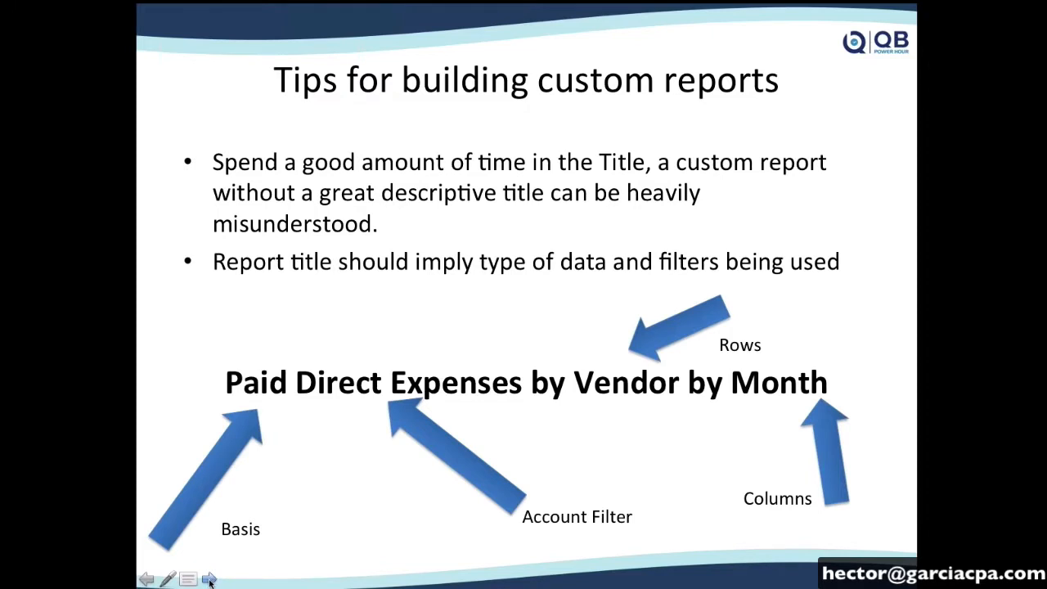
left_click(209, 580)
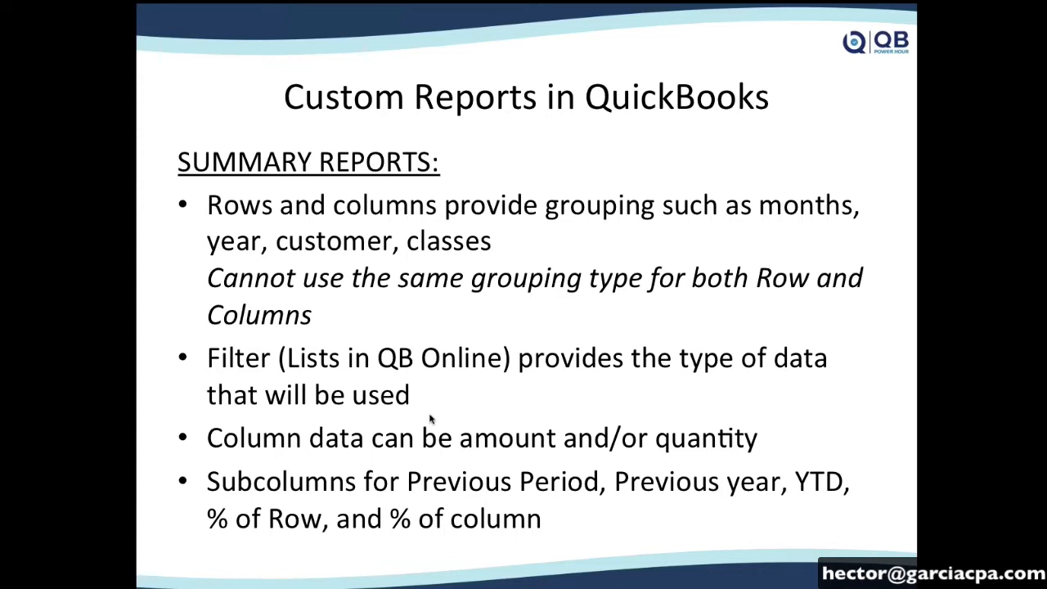
key("super+Tab")
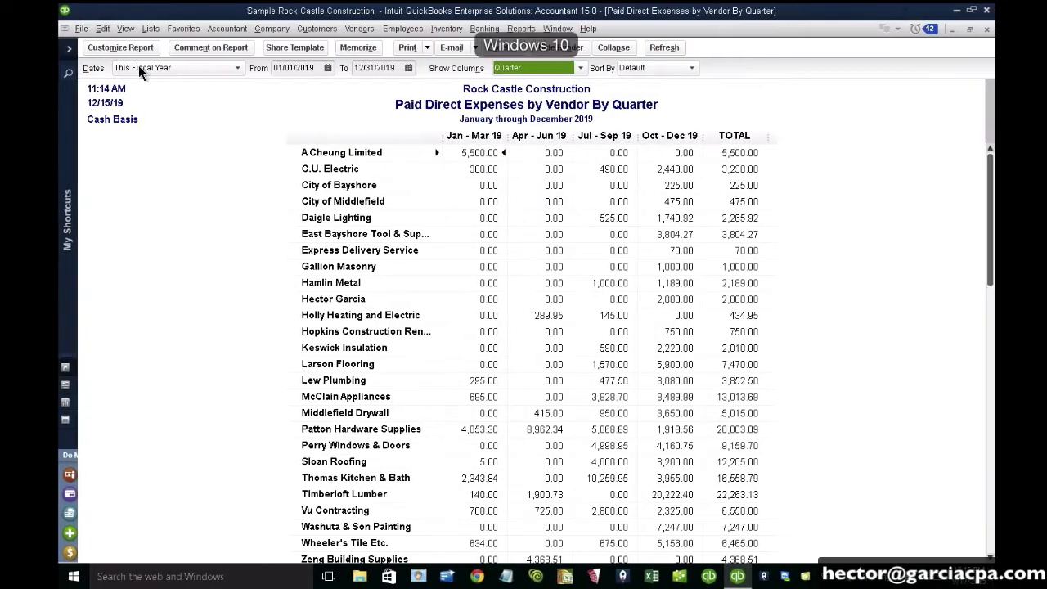
Step: Try to customize the report with columns displayed by Customer and rows displayed by Vendor
left_click(127, 52)
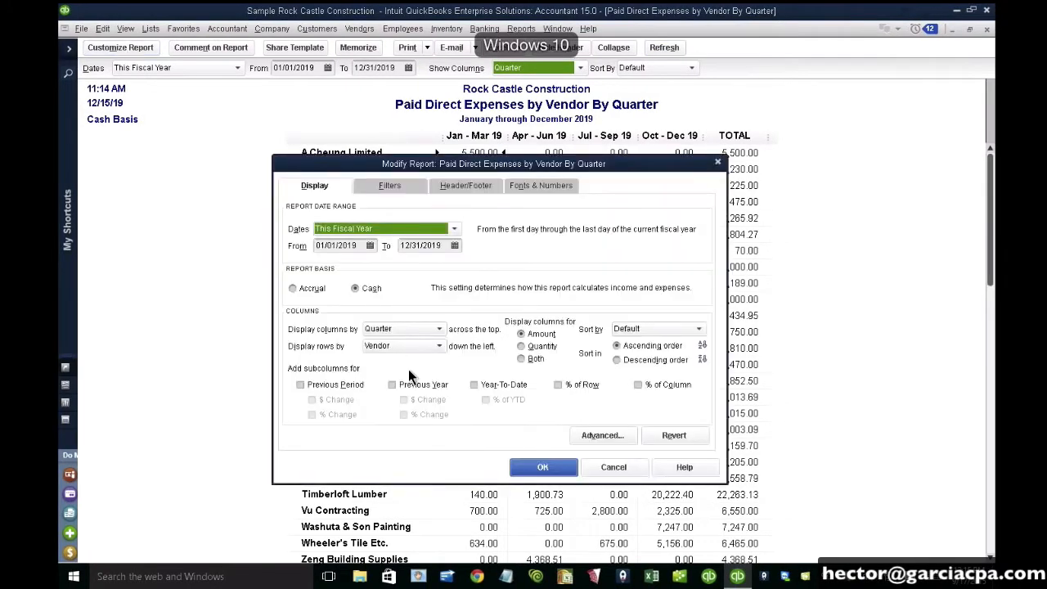
left_click(396, 346)
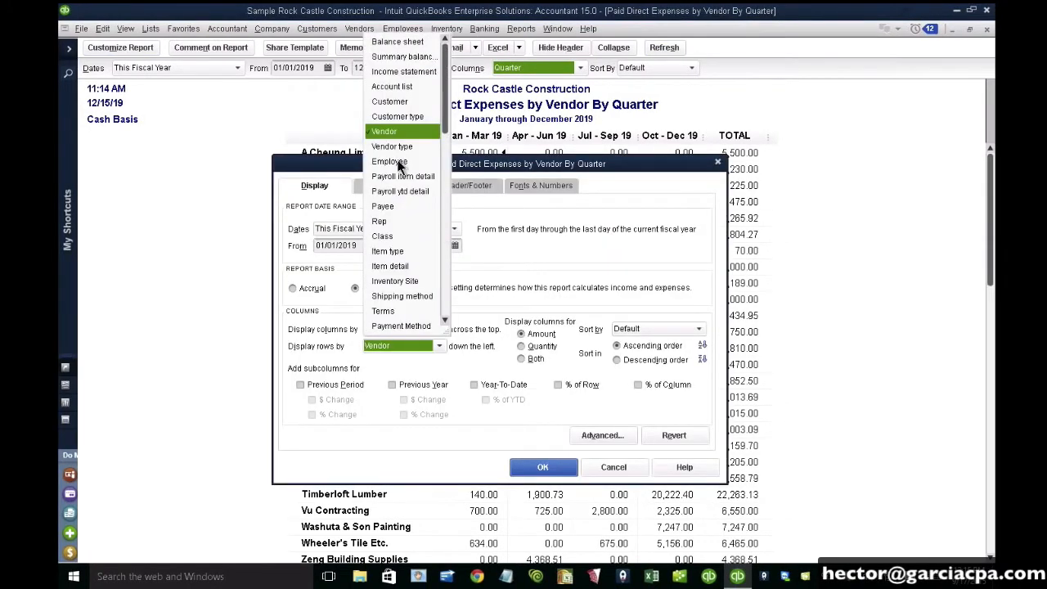
left_click(384, 132)
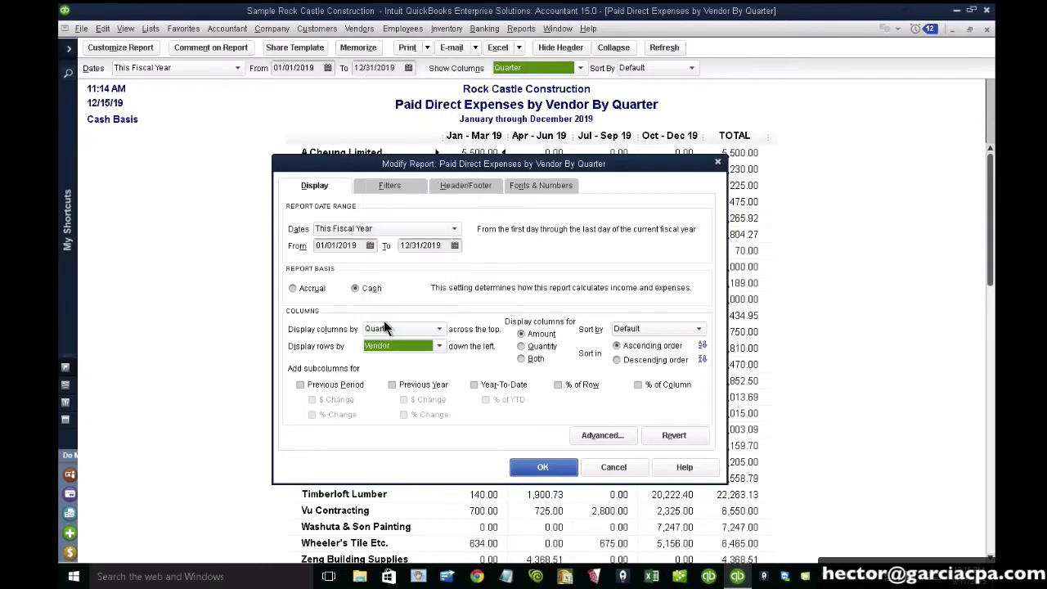
left_click(384, 328)
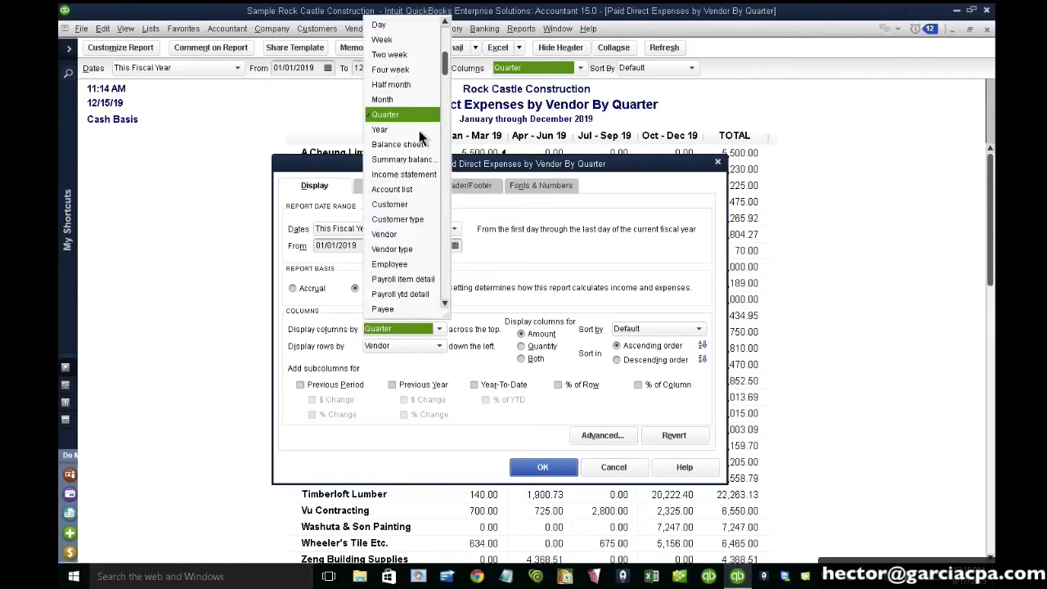
left_click(393, 206)
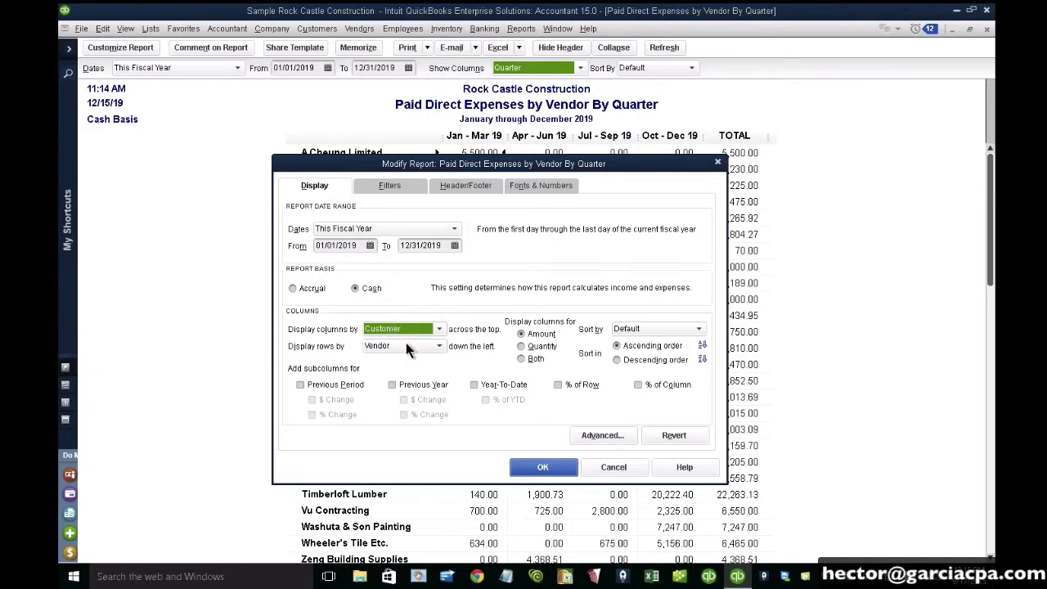
key("Tab")
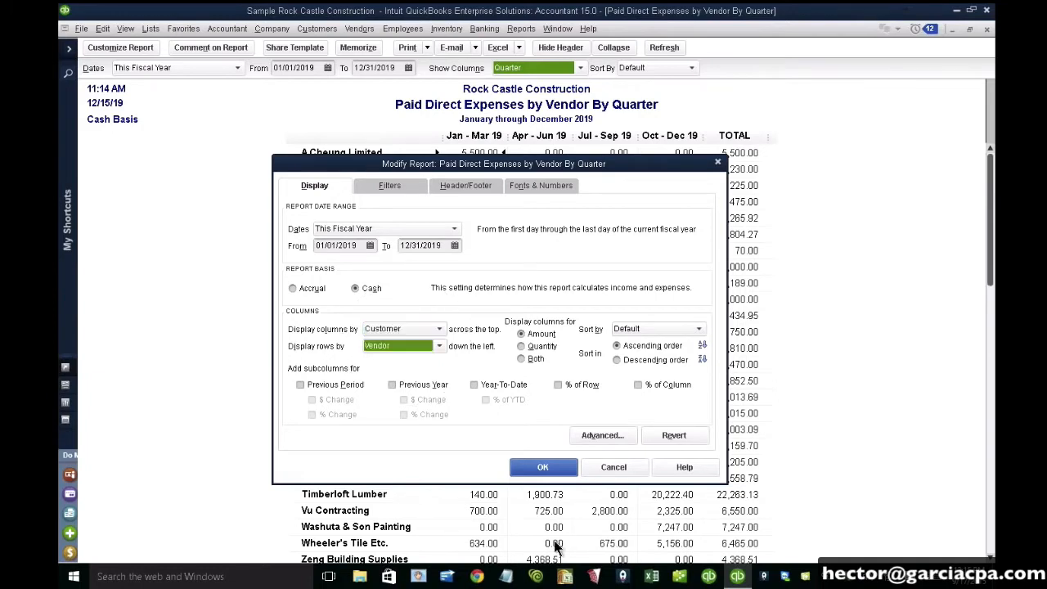
left_click(542, 467)
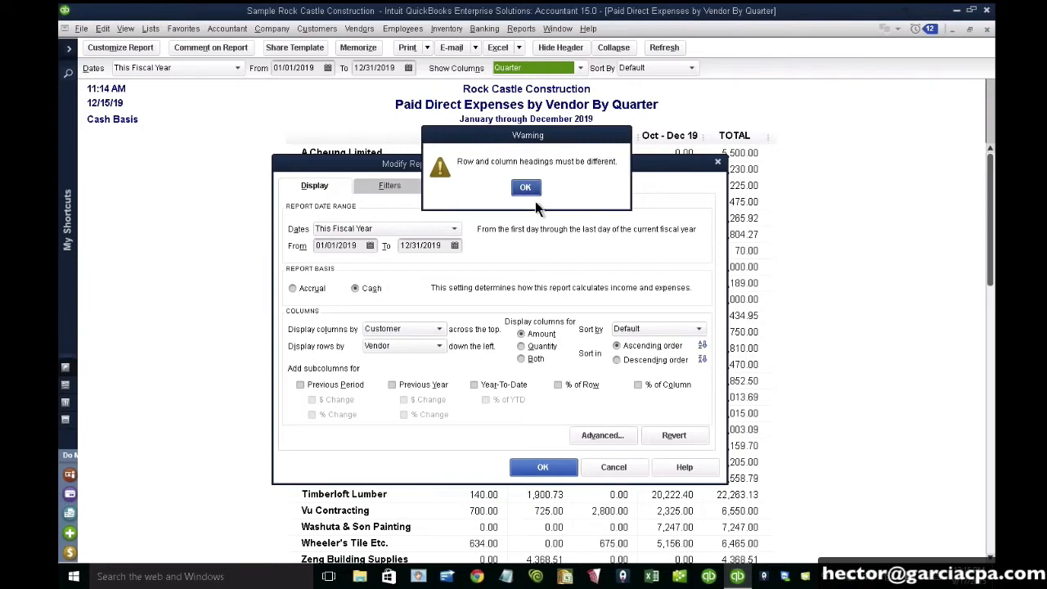
key("Return")
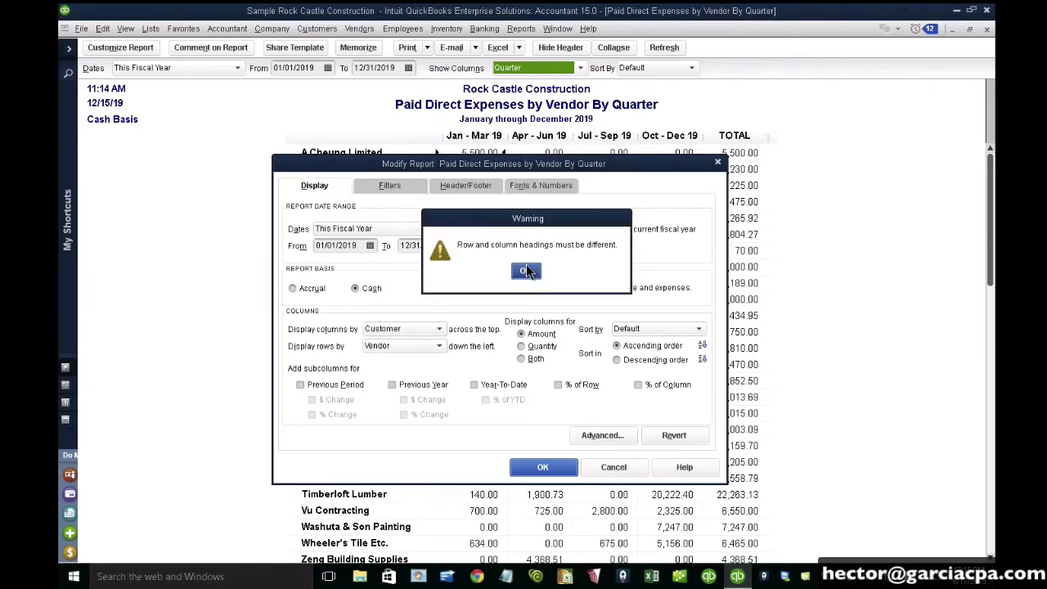
key("Return")
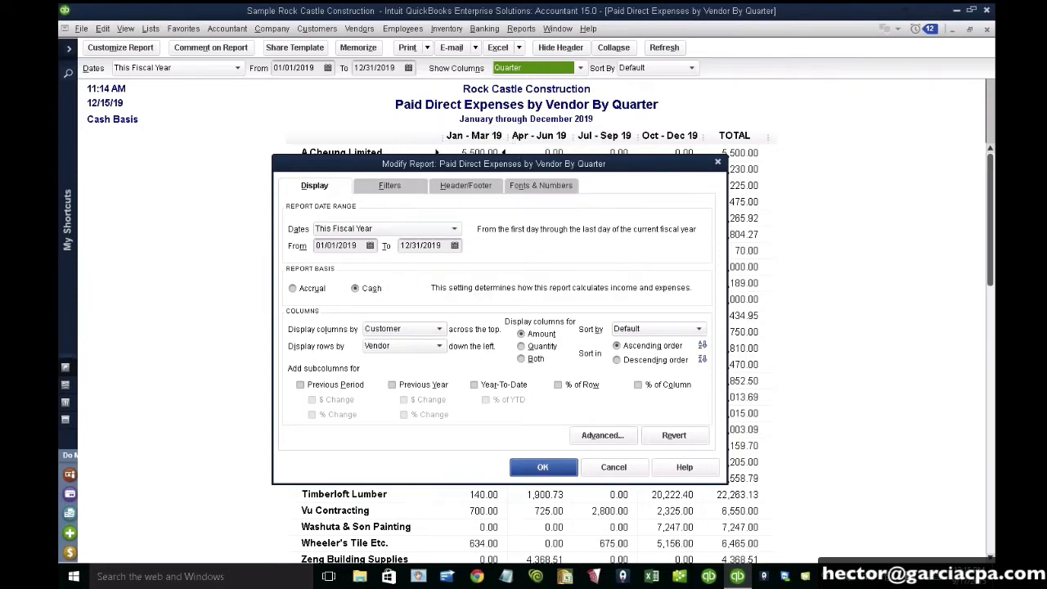
Step: Try Employee, Account list and Vendor type as column groupings against Vendor rows, and discard the customization
left_click(386, 328)
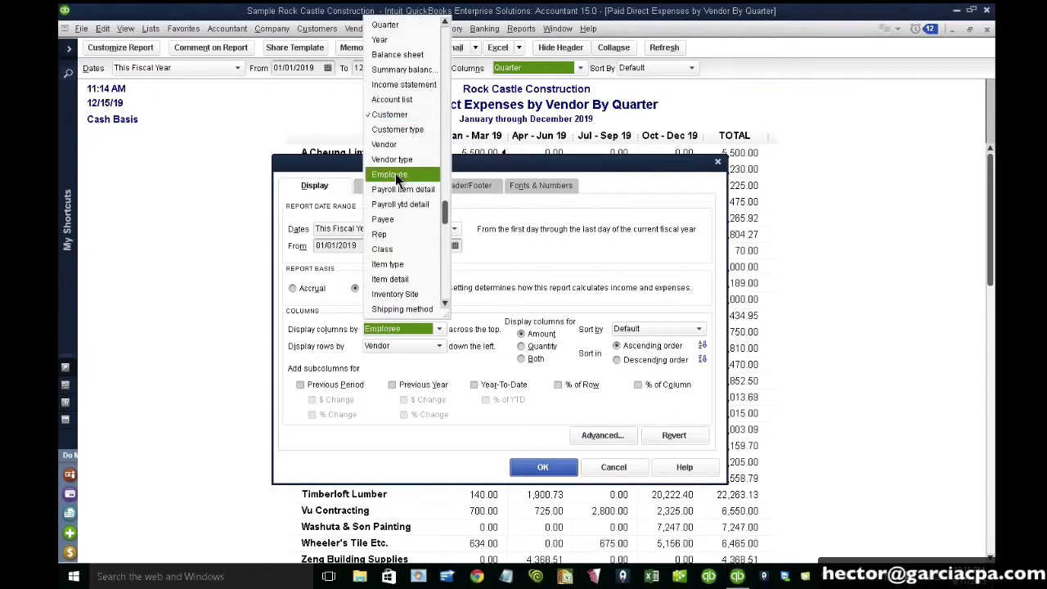
left_click(395, 173)
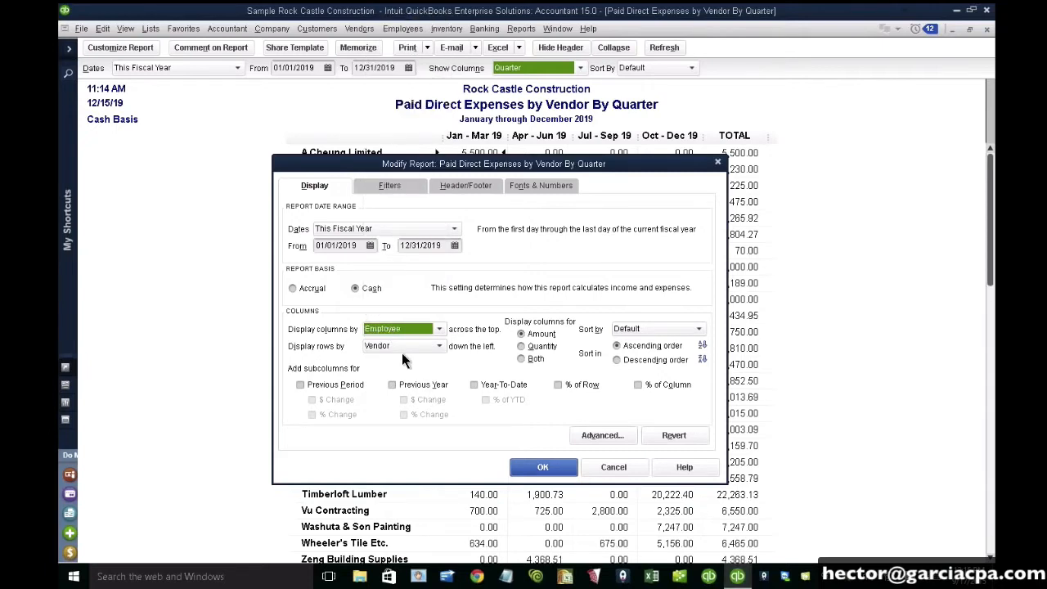
left_click(394, 327)
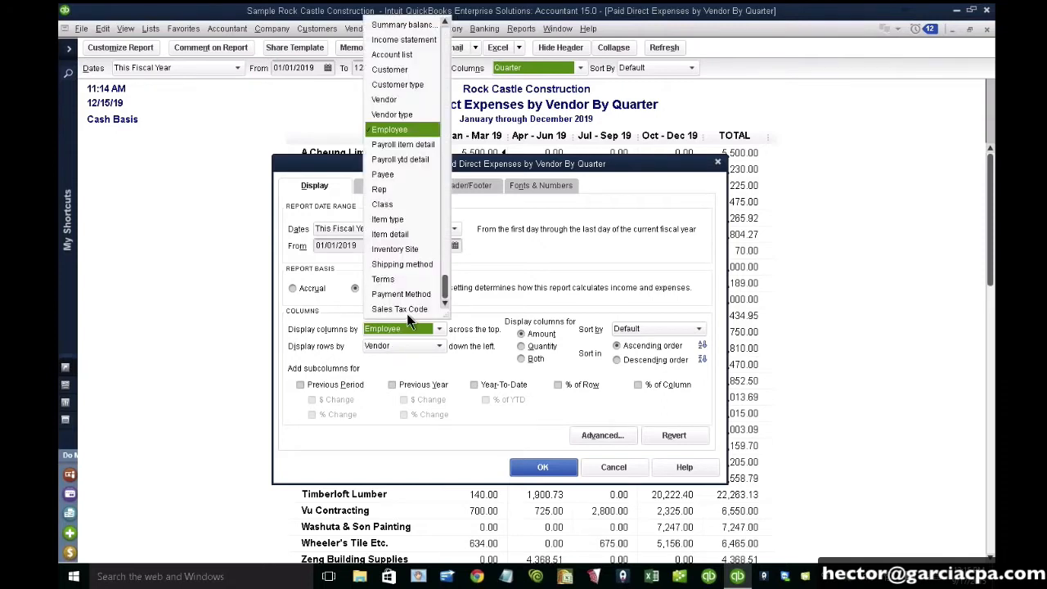
left_click(392, 55)
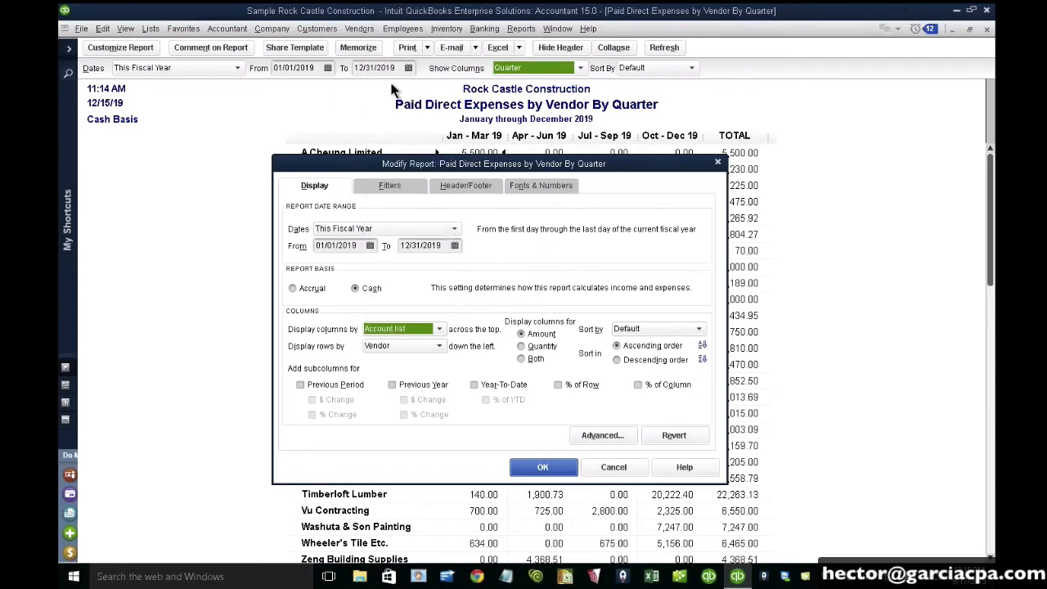
left_click(383, 333)
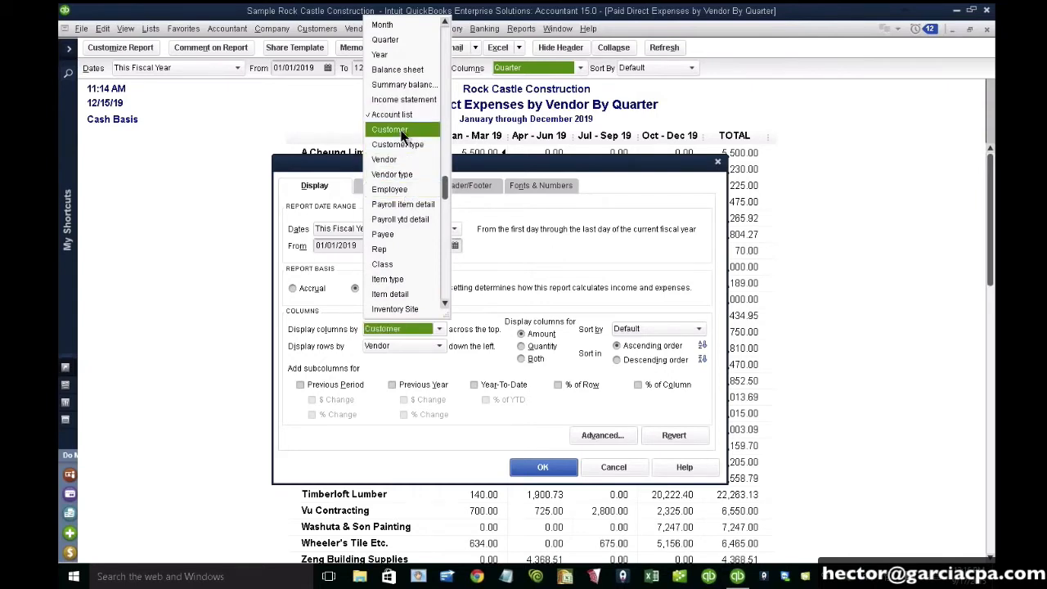
left_click(400, 175)
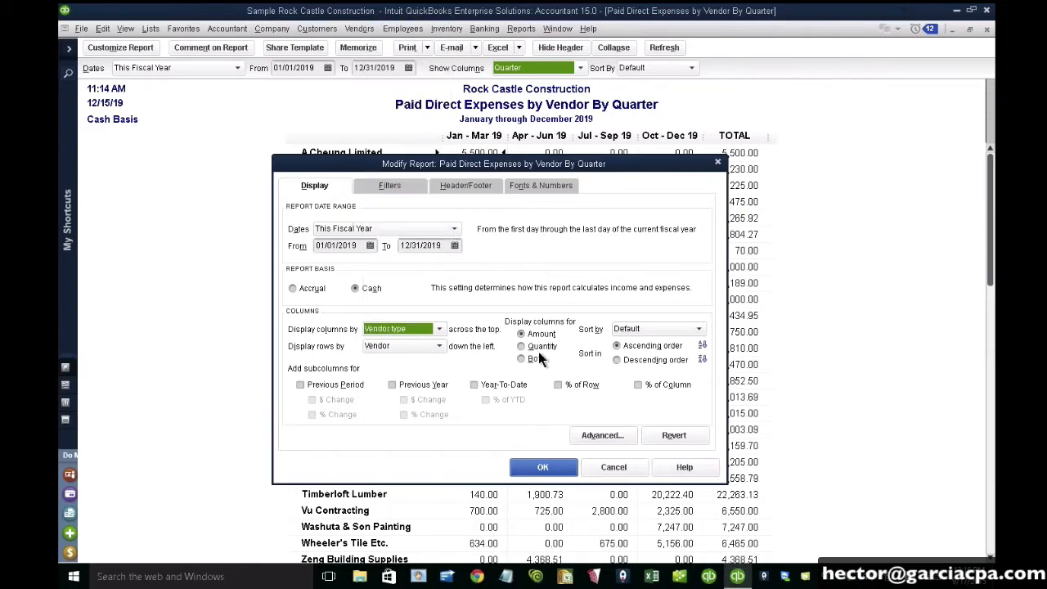
left_click(621, 466)
Step: Close the quarterly vendor report and create a new custom summary report
key("Escape")
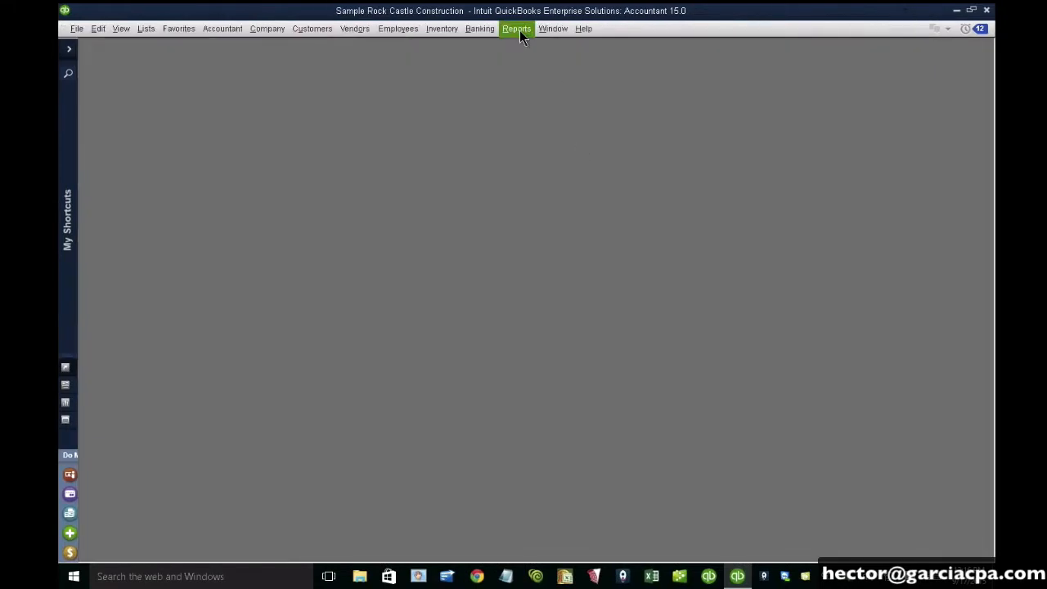
left_click(520, 31)
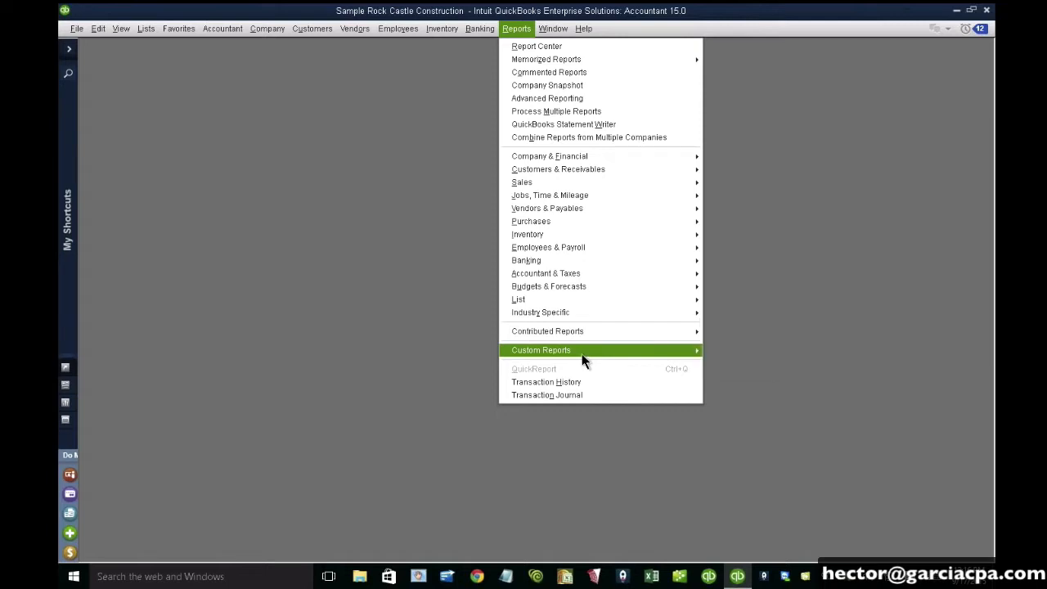
mouse_move(581, 354)
left_click(729, 363)
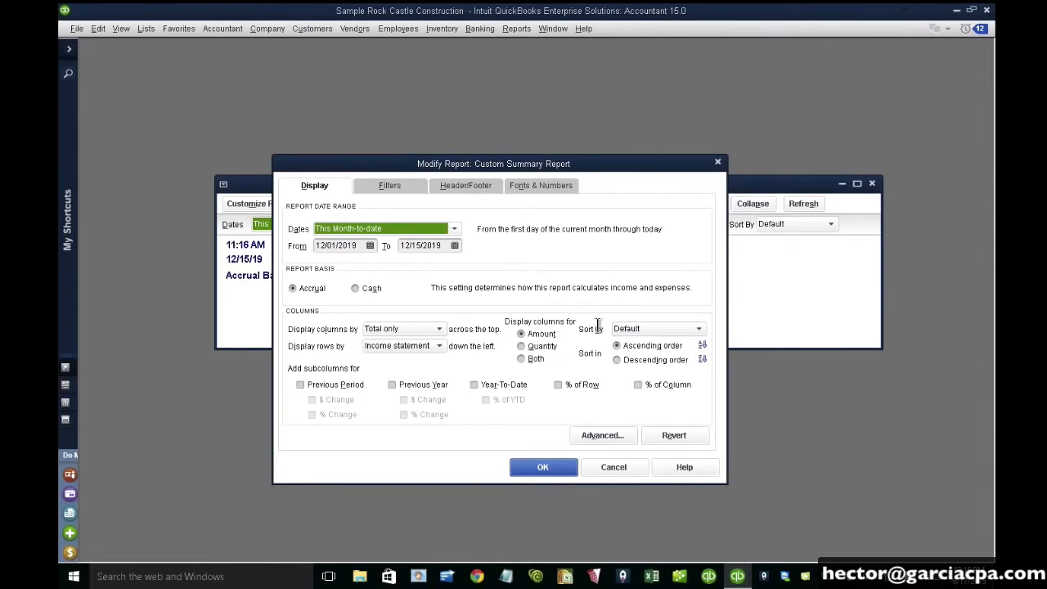
Step: Set the custom summary report's dates to This Fiscal Year, with columns displayed by Quarter and rows by Item detail
left_click(337, 227)
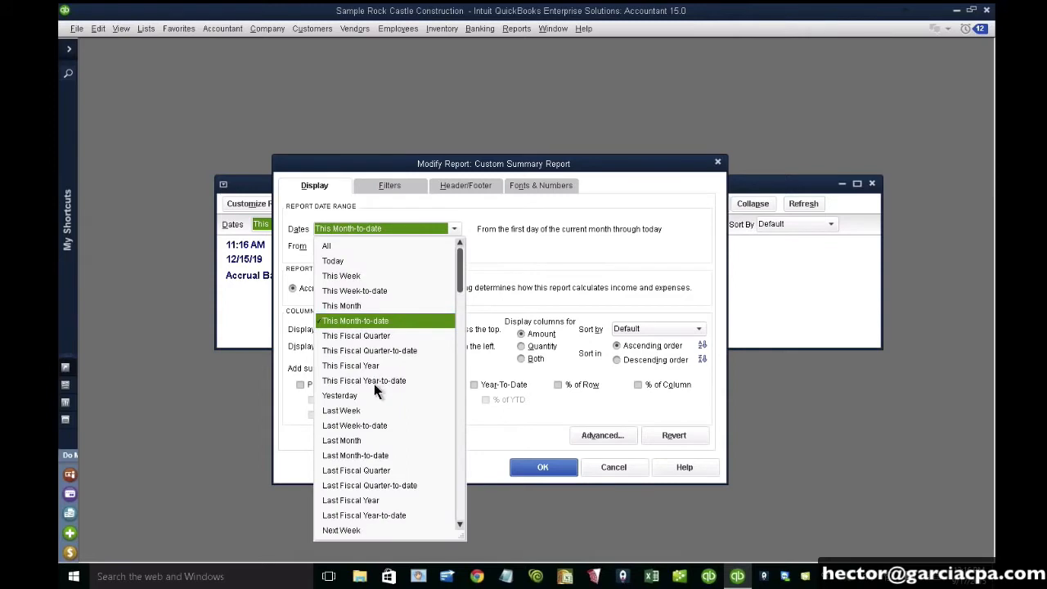
left_click(367, 366)
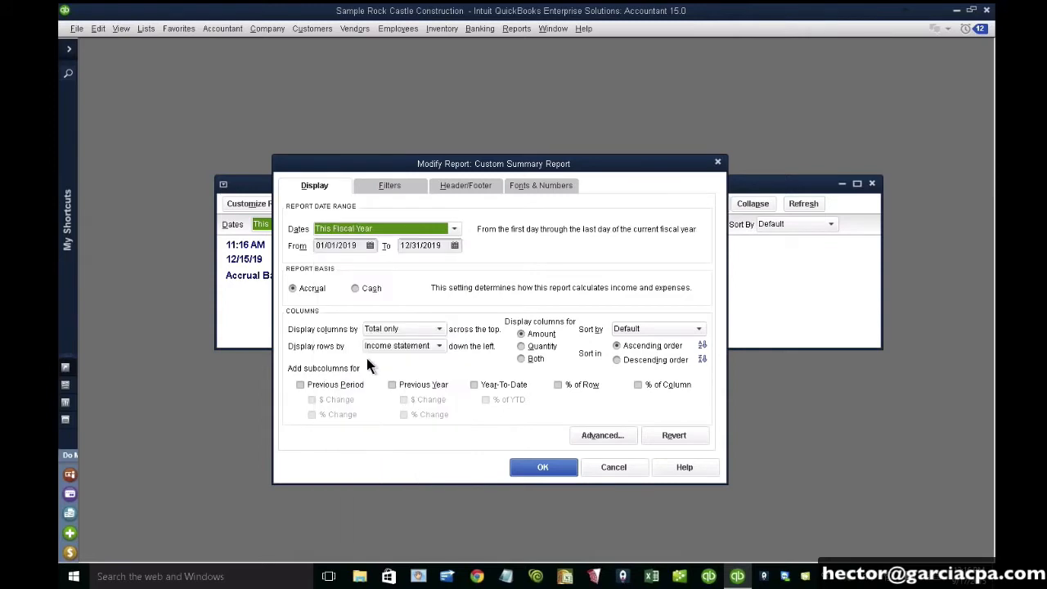
left_click(413, 327)
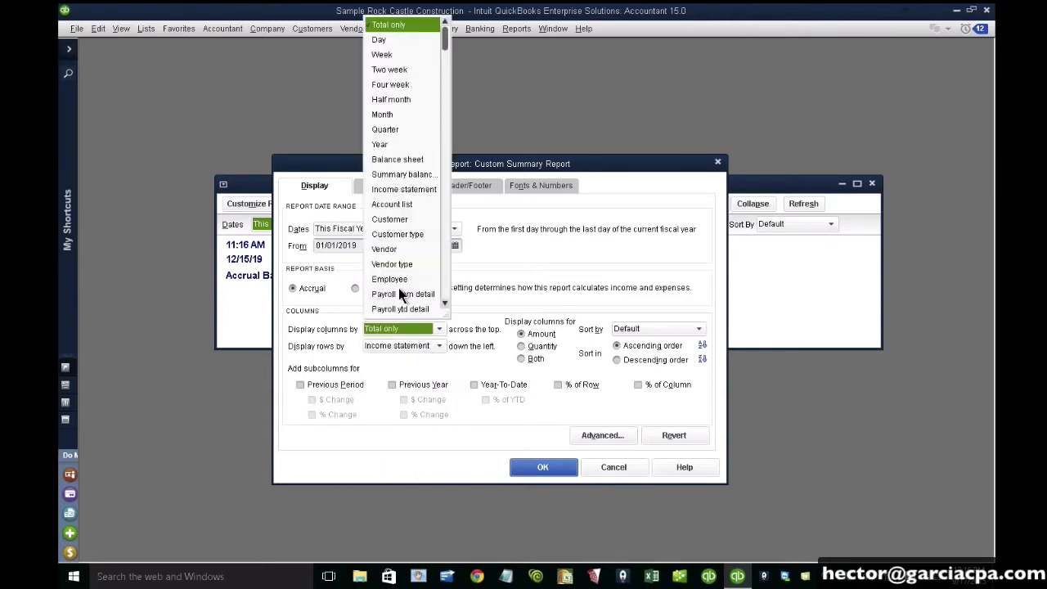
left_click(386, 129)
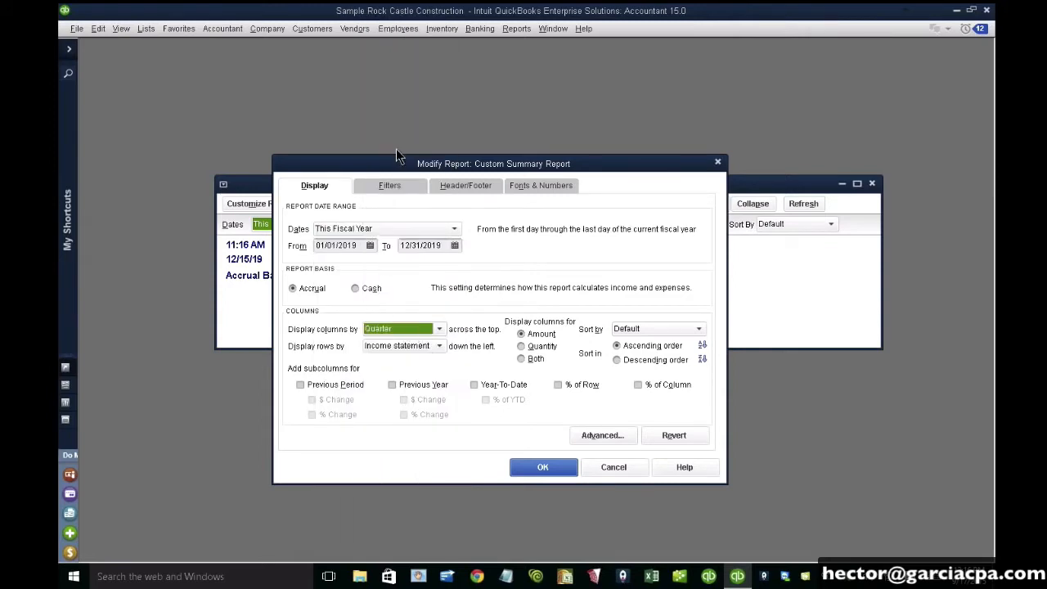
left_click(411, 346)
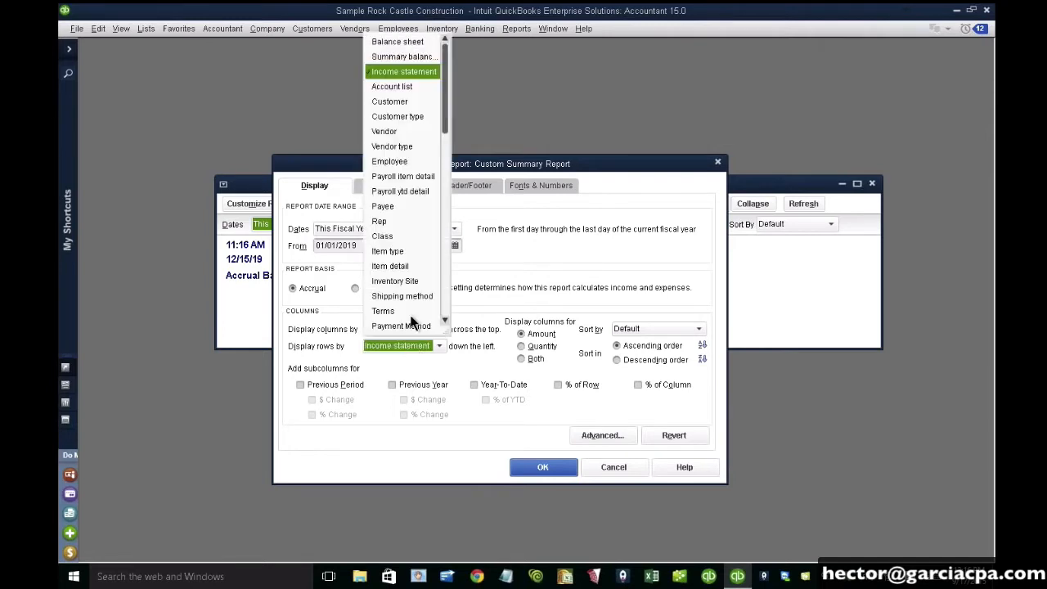
left_click(397, 266)
left_click(396, 263)
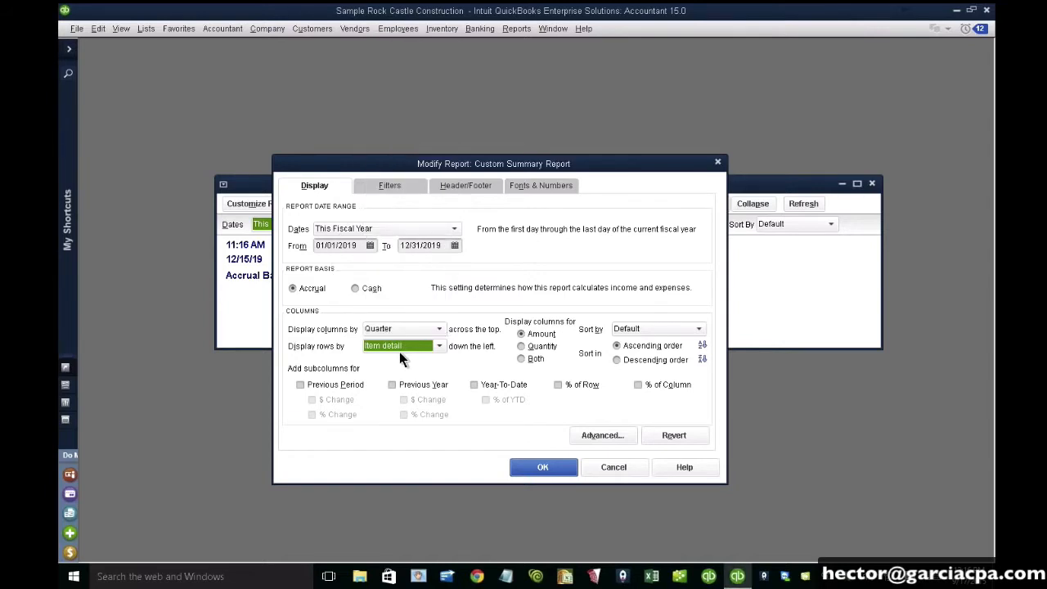
Step: Set the report columns to display Quantity
left_click(530, 335)
left_click(536, 347)
left_click(536, 347)
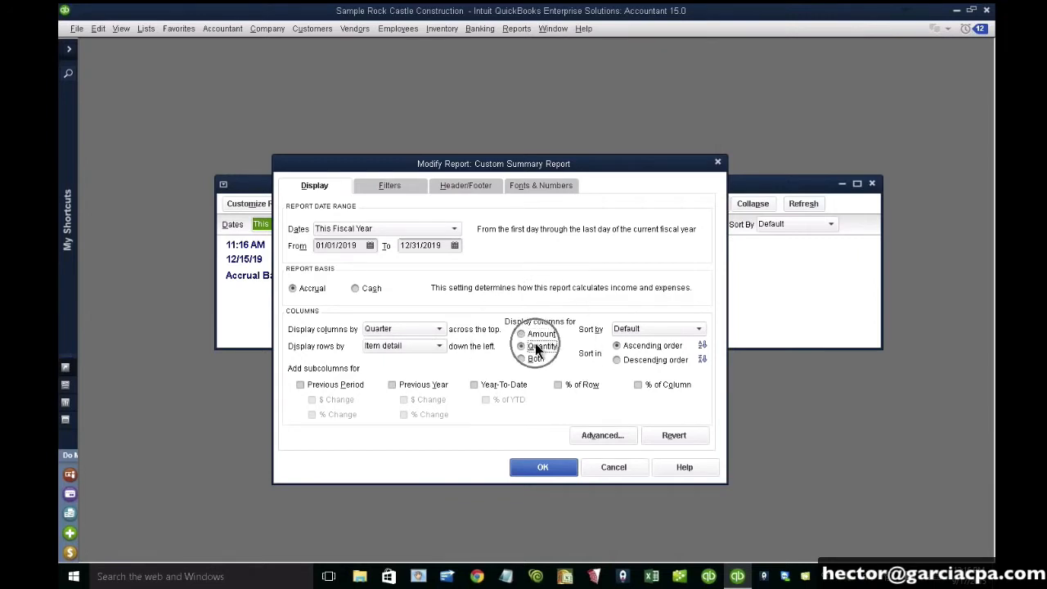
left_click(536, 347)
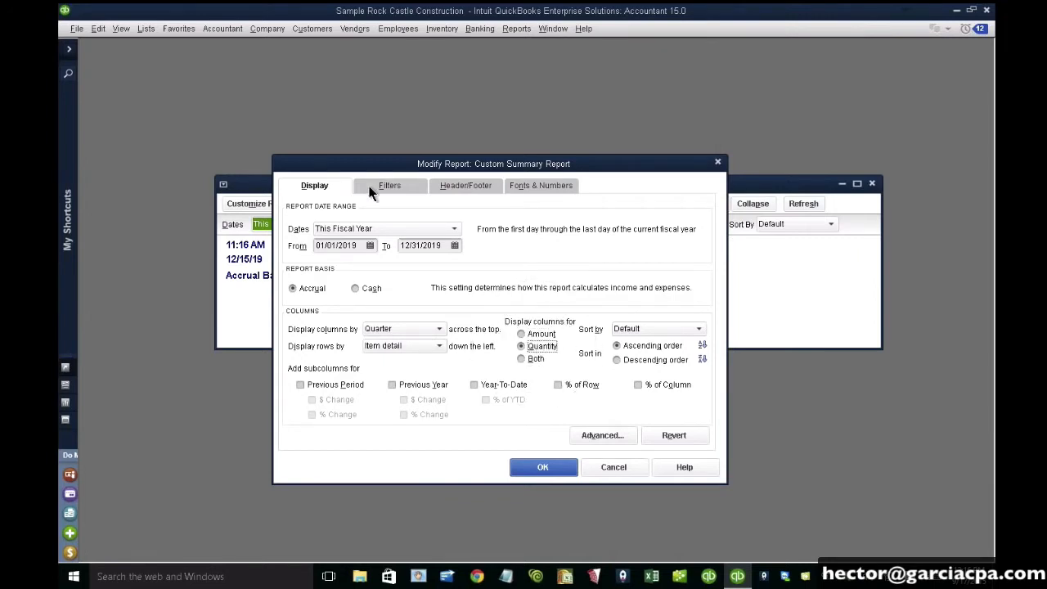
Step: Add an Item filter to the report set to All inventory items
left_click(396, 188)
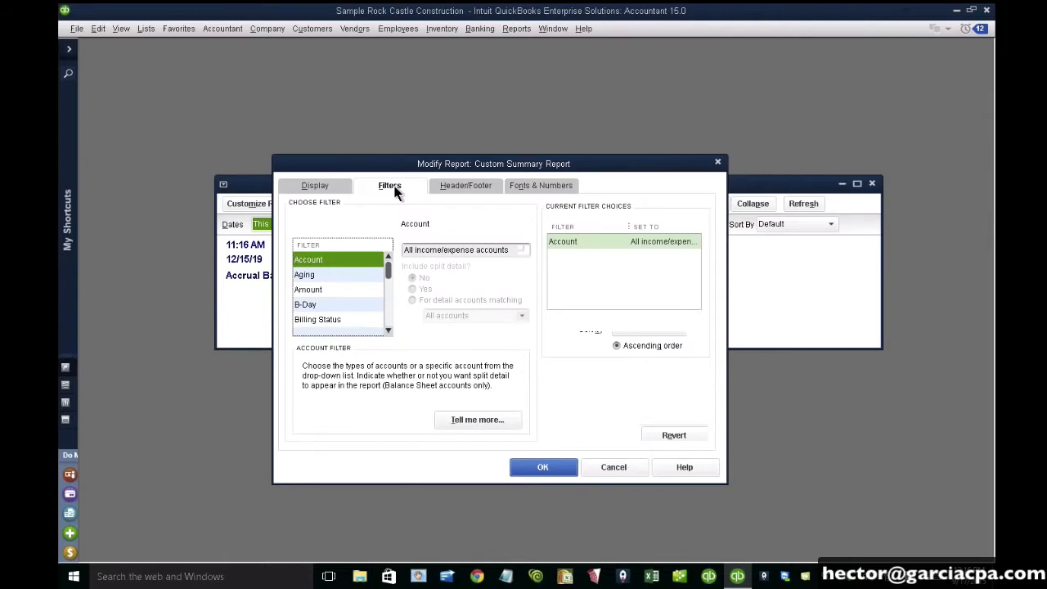
left_click(339, 286)
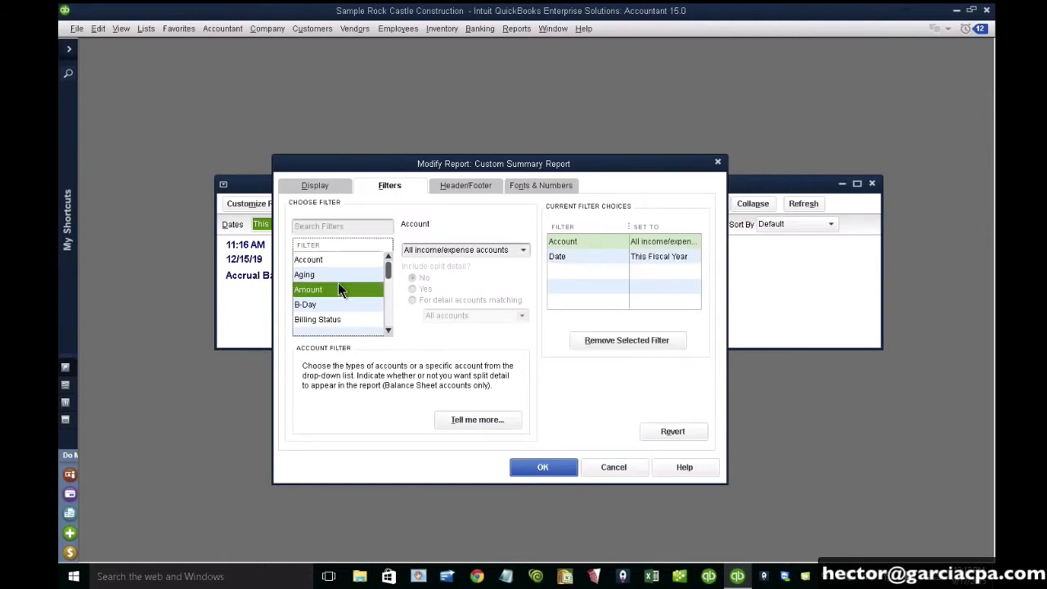
scroll(338, 282, "down", 4)
left_click(334, 290)
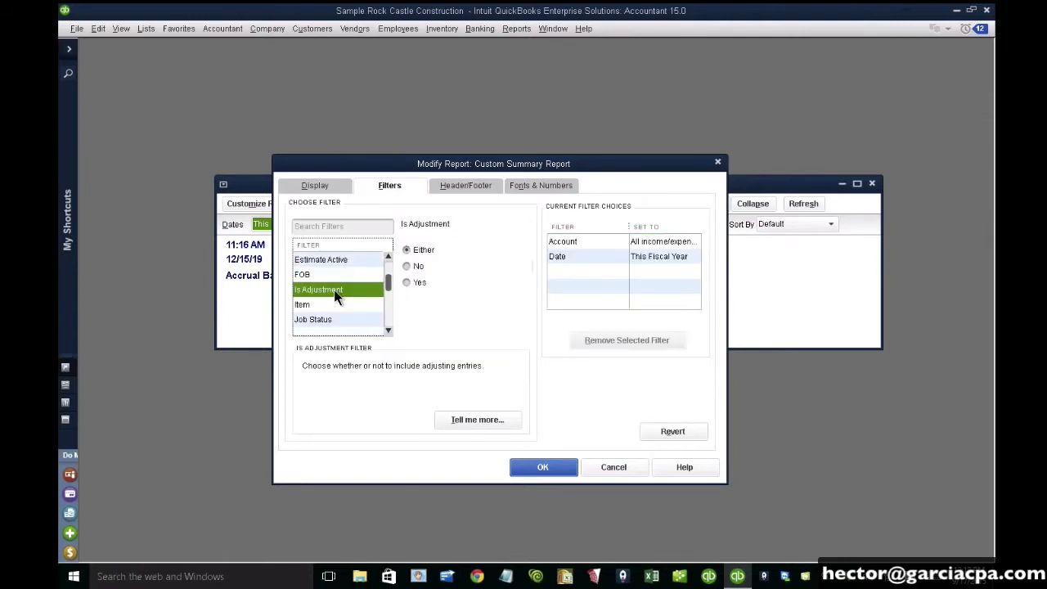
left_click(322, 303)
left_click(524, 251)
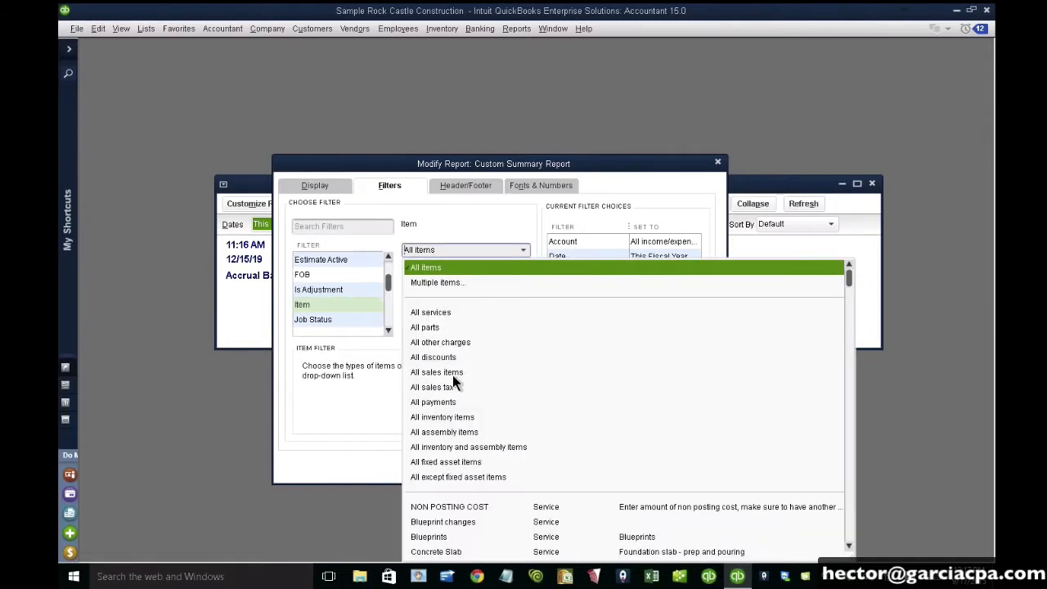
left_click(439, 417)
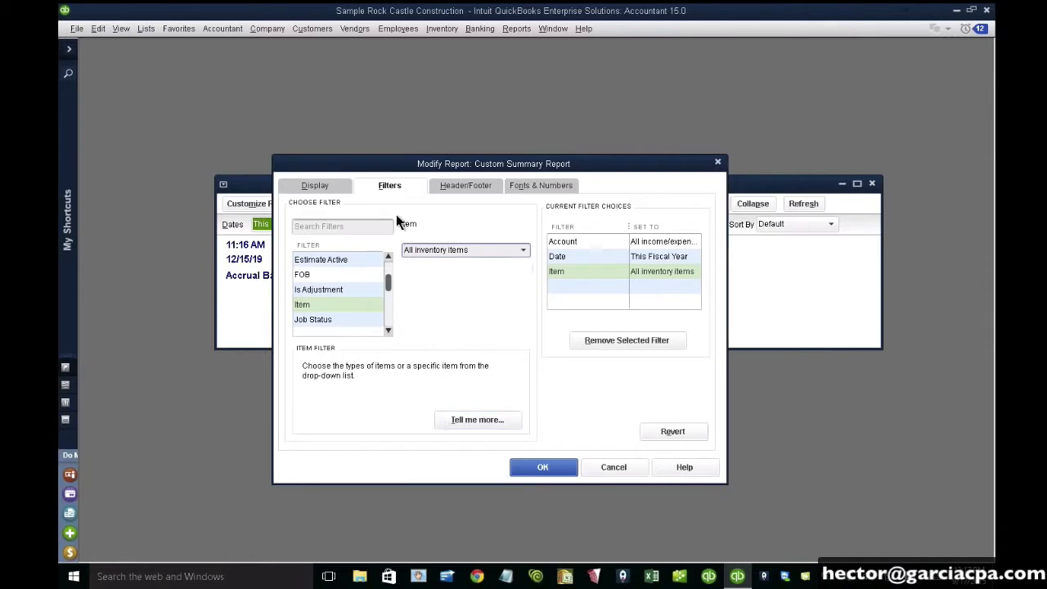
Step: Set the Account filter to Income and other income accounts, apply the customization and maximize the report
left_click(655, 243)
left_click(524, 253)
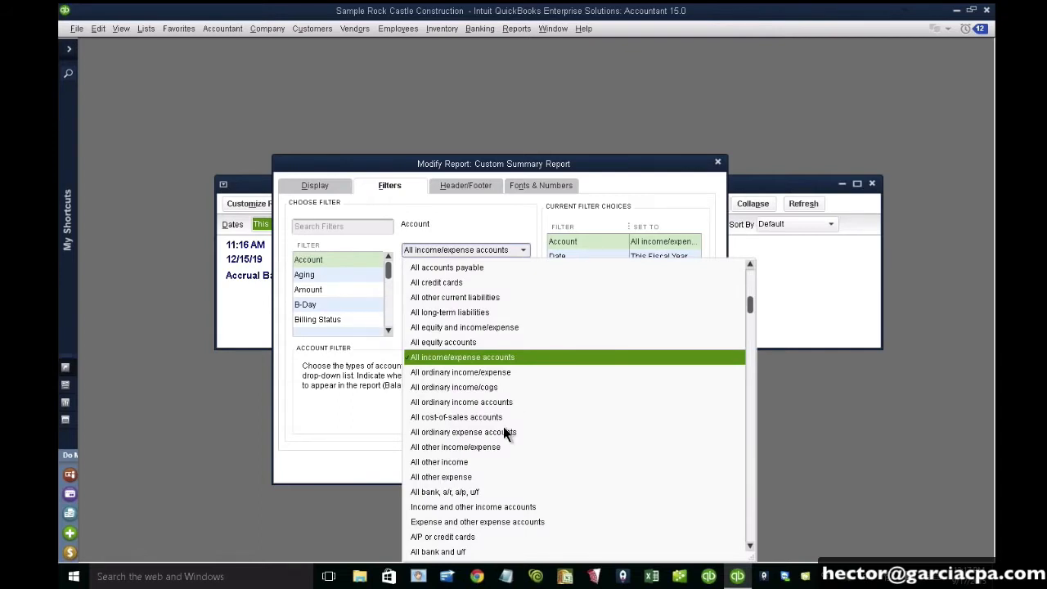
left_click(491, 507)
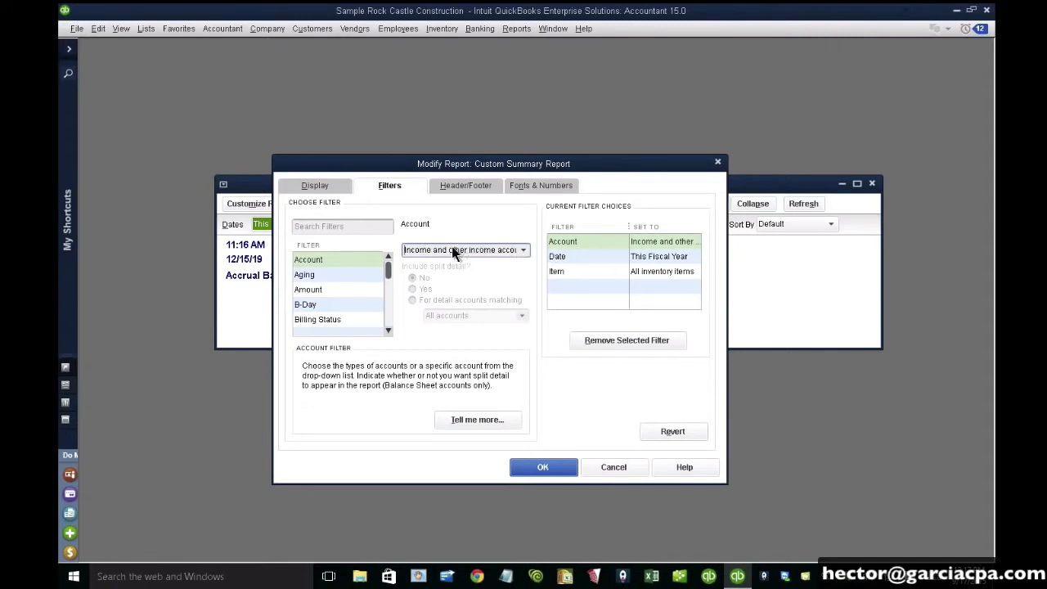
left_click(546, 467)
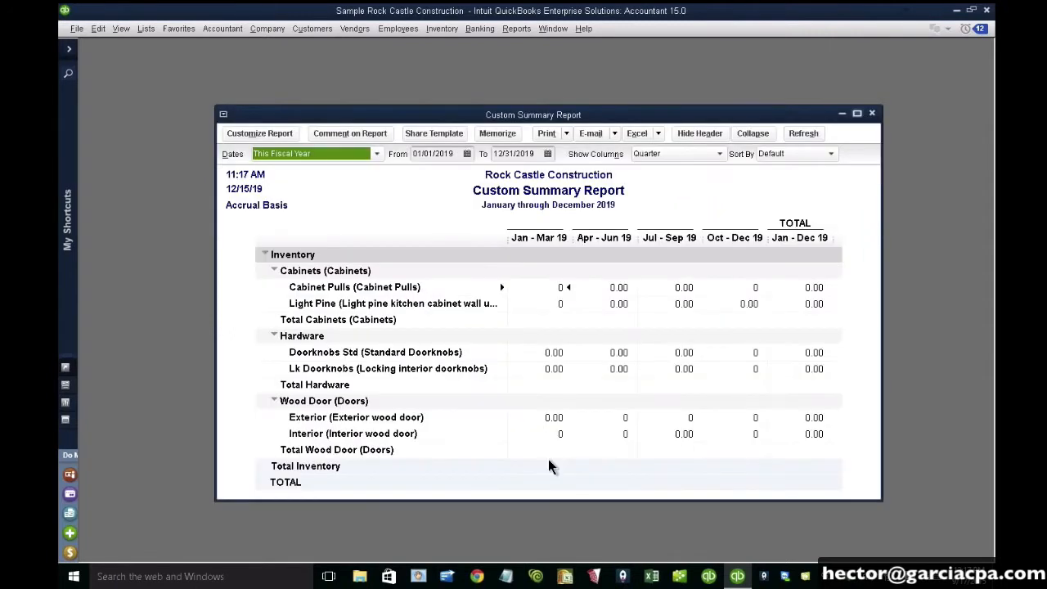
left_click(858, 113)
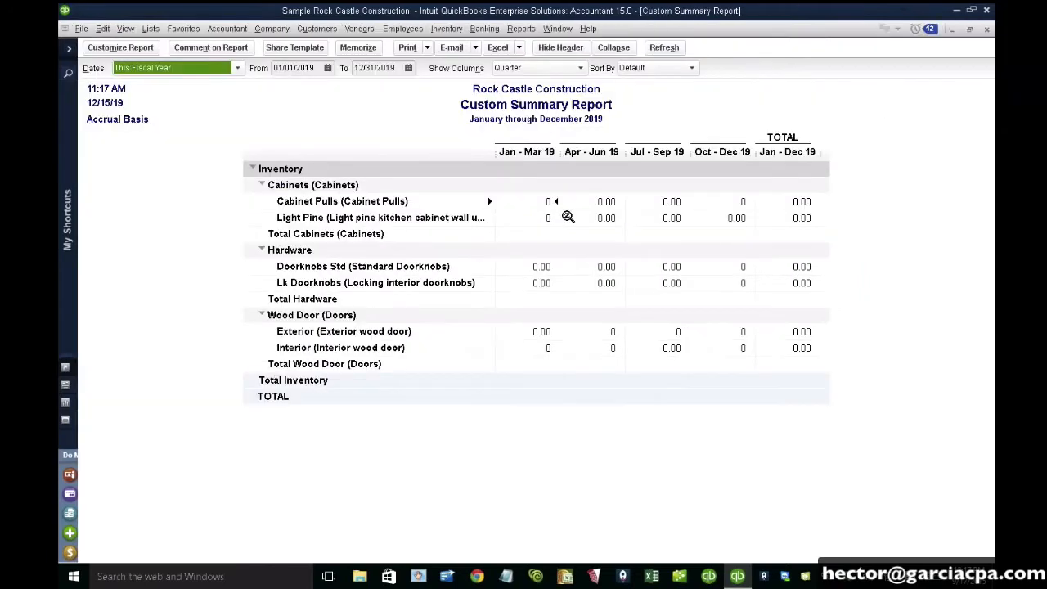
Step: Examine the transactions behind the Jan - Mar quantity for Cabinet Pulls, and return to the summary report
key("Escape")
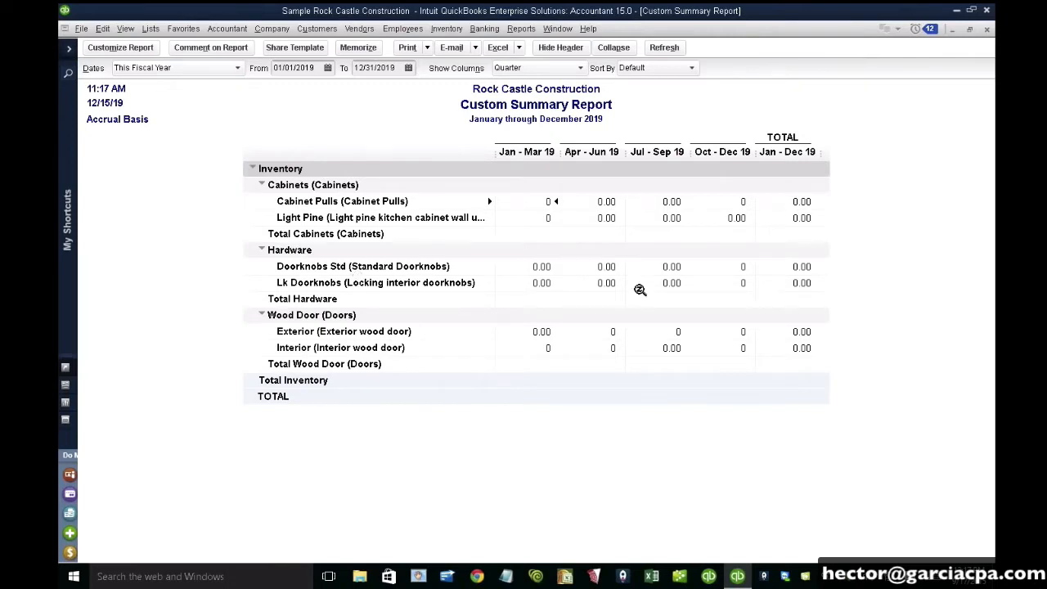
double_click(539, 266)
double_click(545, 204)
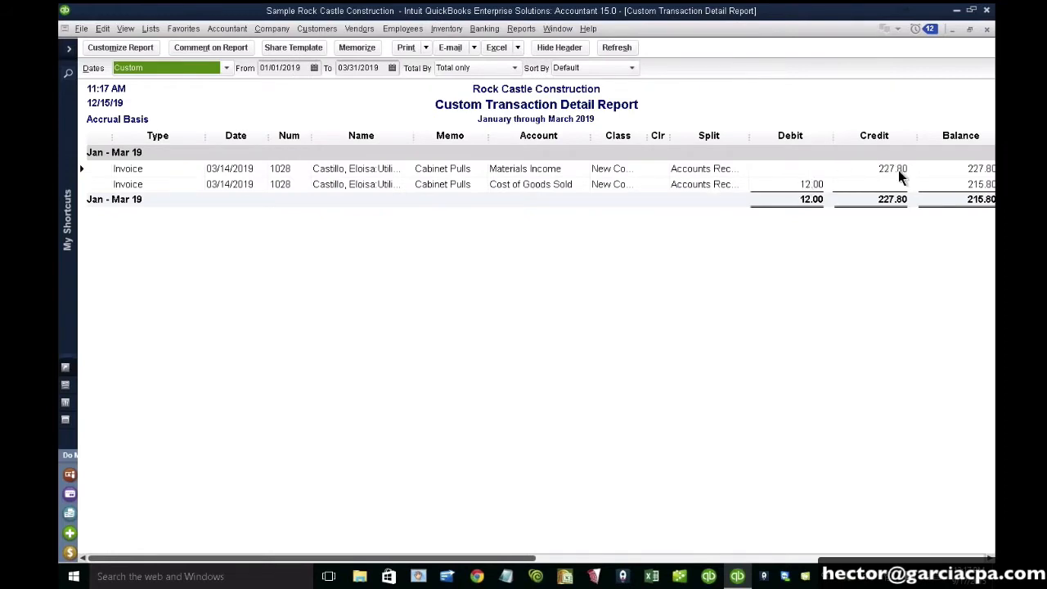
key("Escape")
Step: Change the report's Account filter to All ordinary income accounts and apply it
left_click(120, 47)
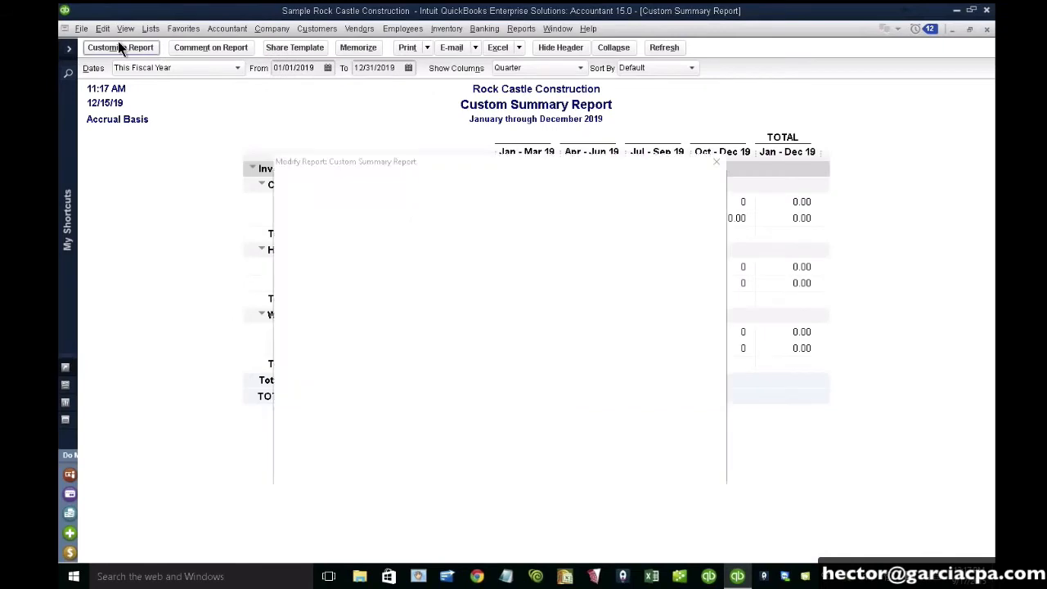
left_click(386, 187)
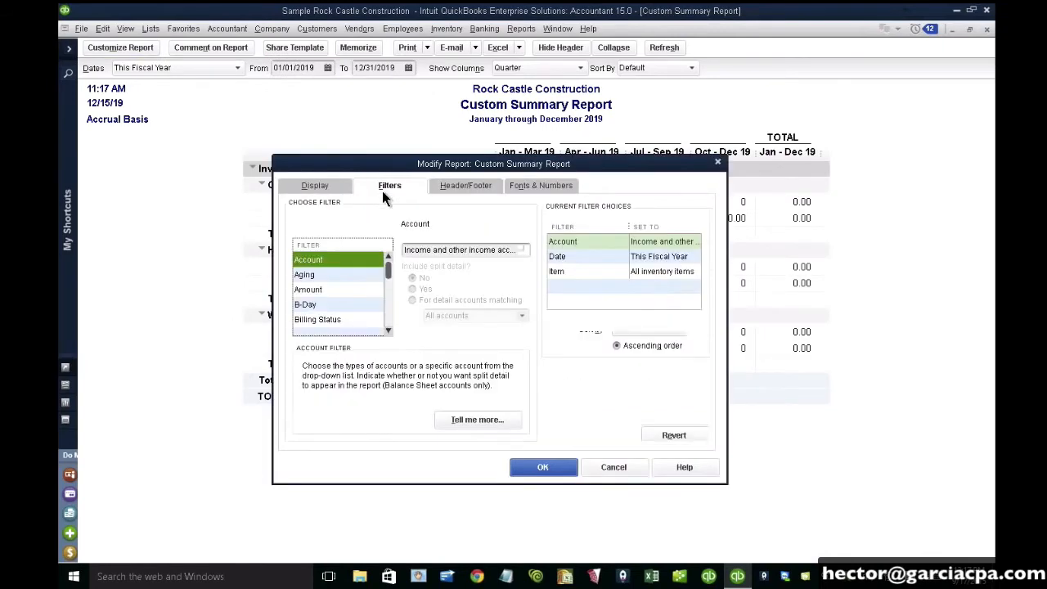
left_click(524, 248)
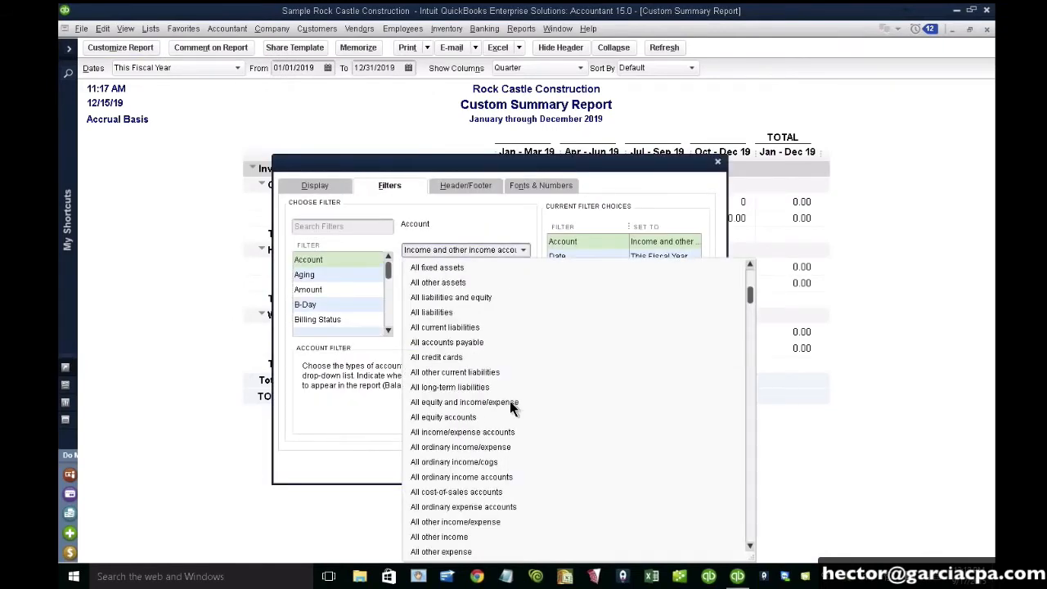
scroll(510, 405, "up", 3)
scroll(474, 369, "down", 5)
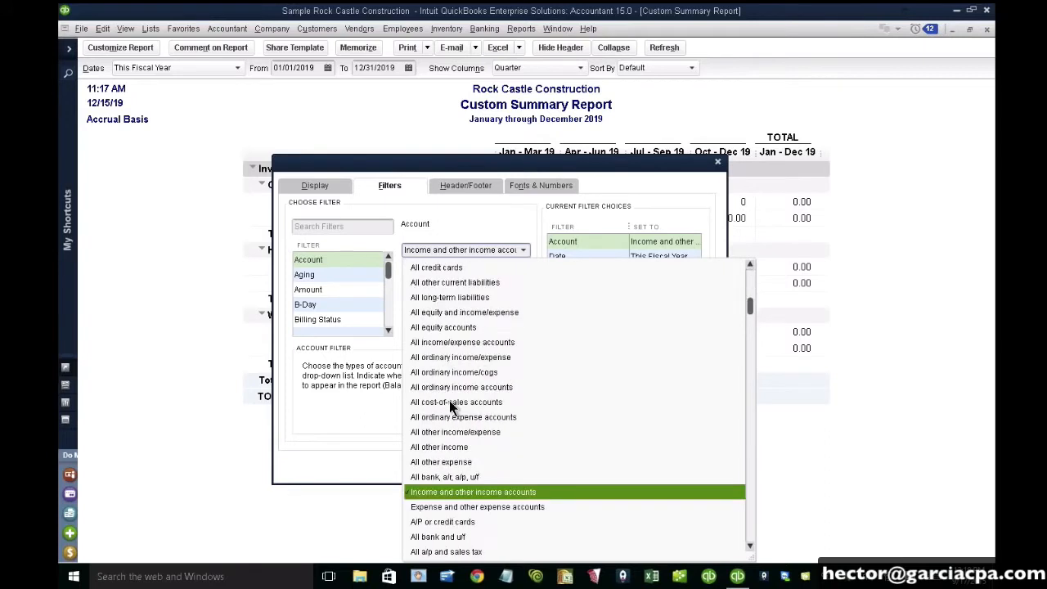
left_click(449, 388)
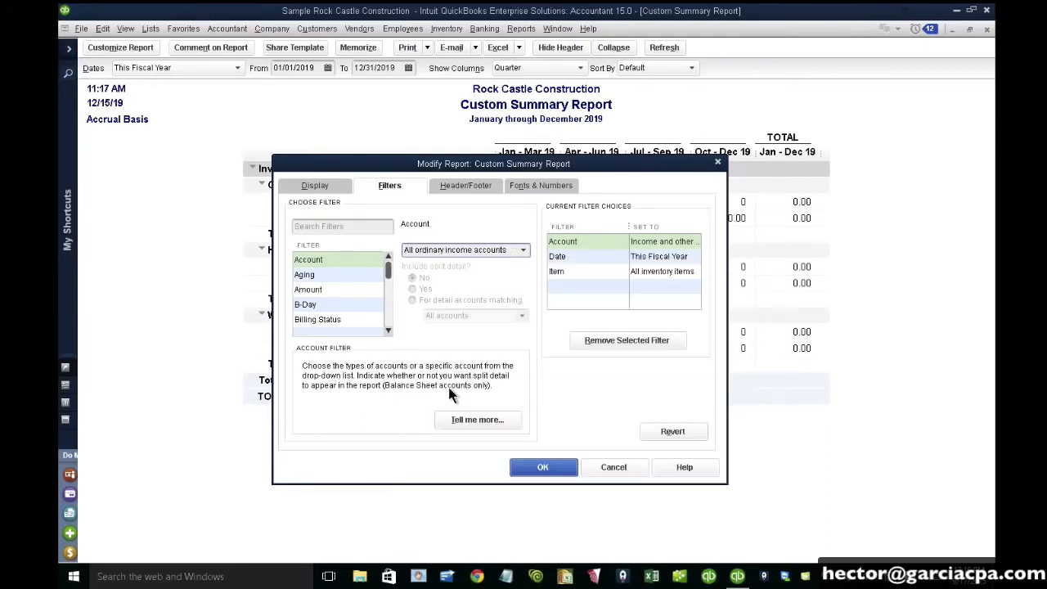
left_click(546, 469)
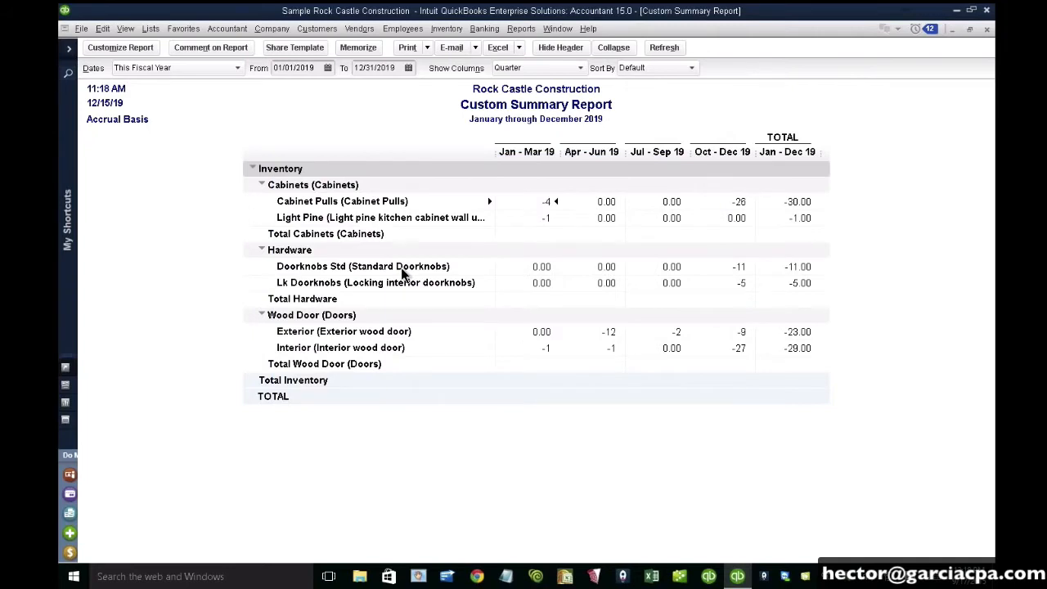
Step: Review the available Account filter choices, reselect All ordinary income accounts and return to the report
left_click(134, 47)
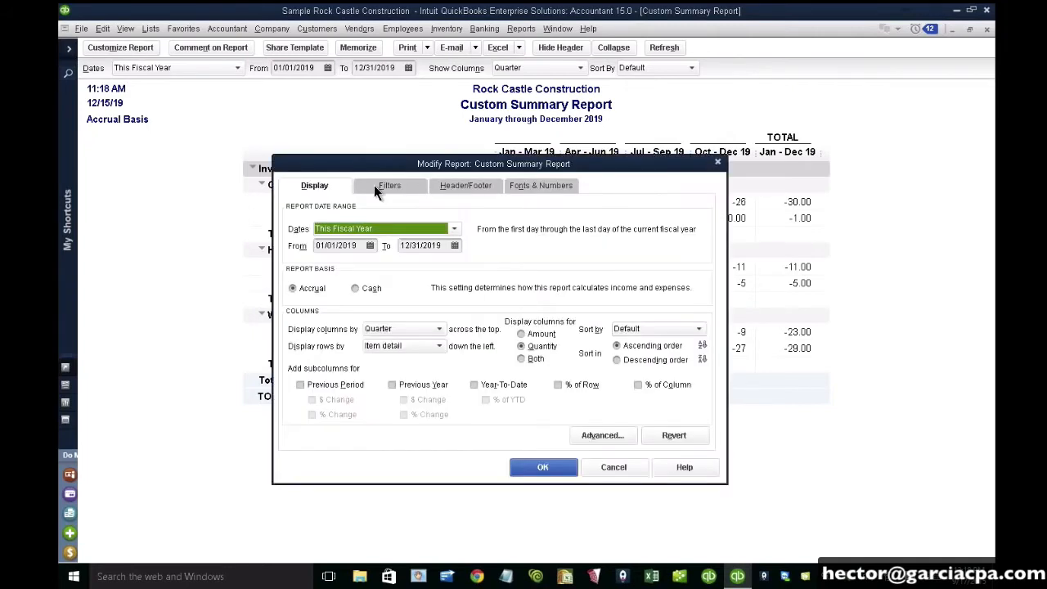
left_click(378, 187)
left_click(524, 250)
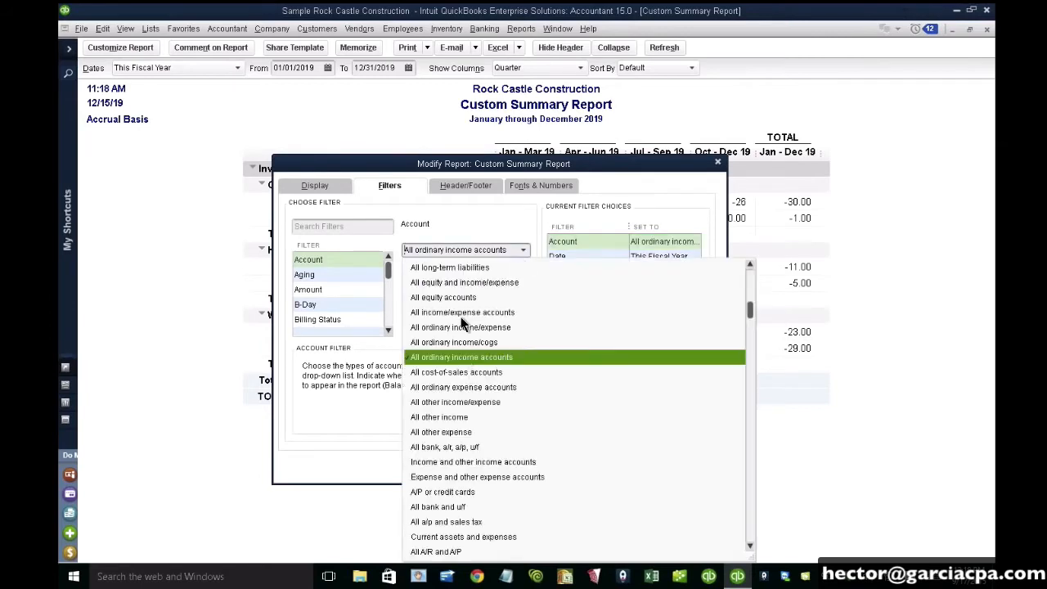
left_click(464, 360)
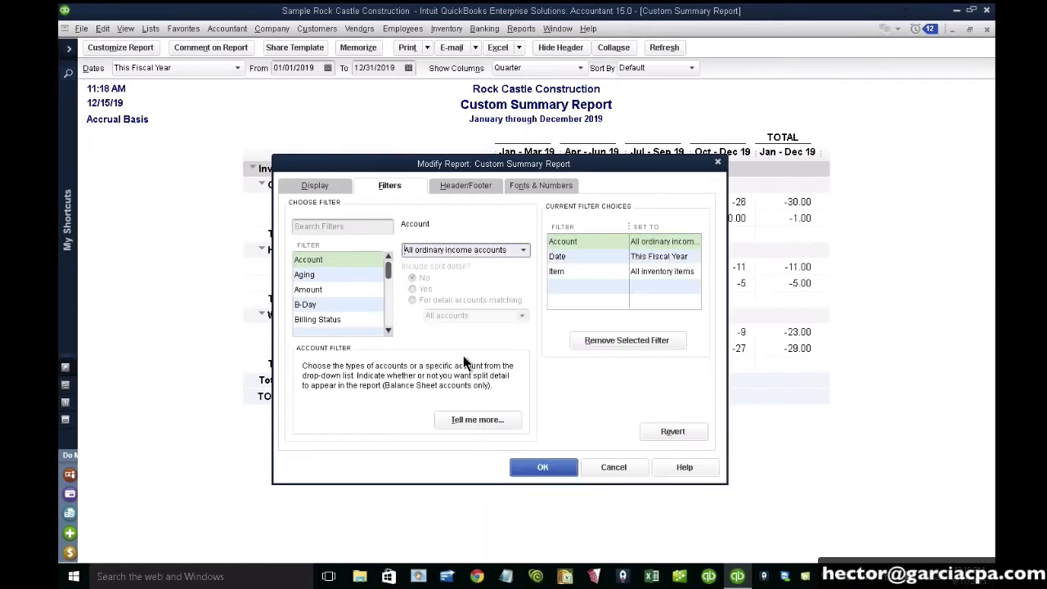
left_click(542, 464)
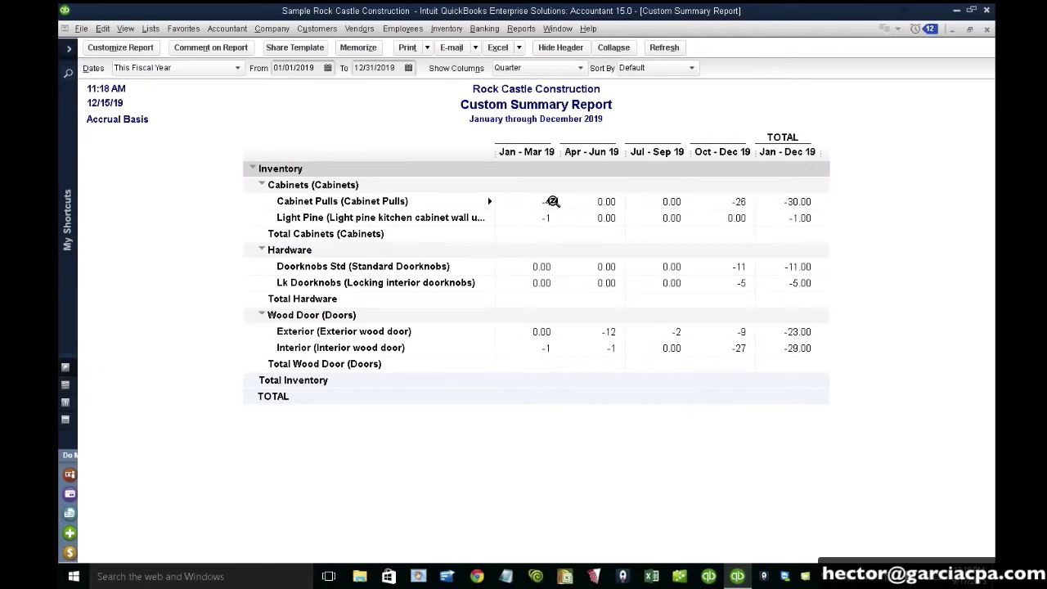
Step: Collapse the report's item rows, and expand the Cabinets, Hardware and Wood Door groups individually to examine their quantities
left_click(614, 47)
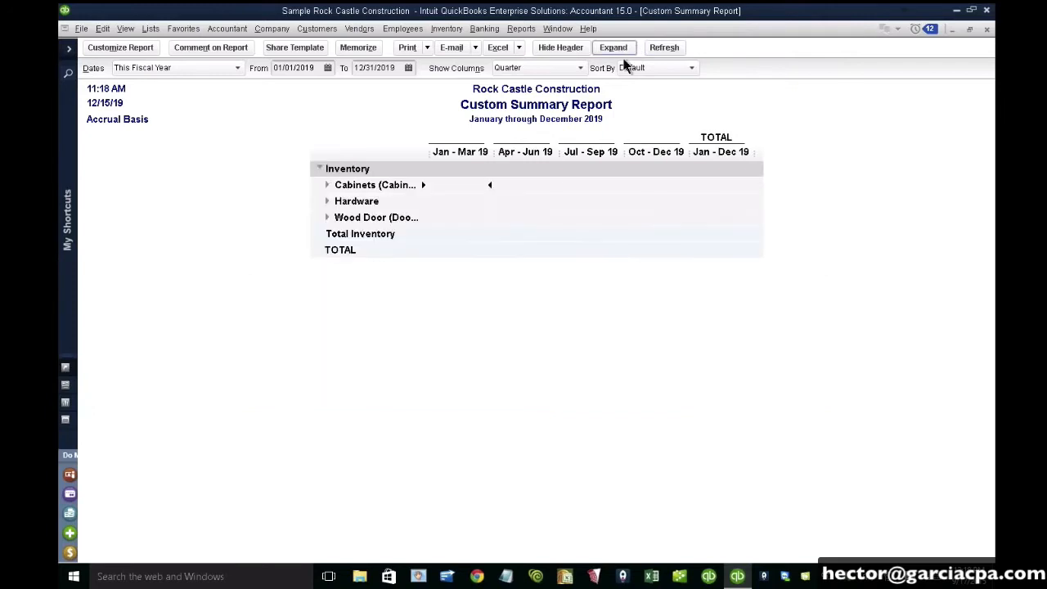
left_click(328, 185)
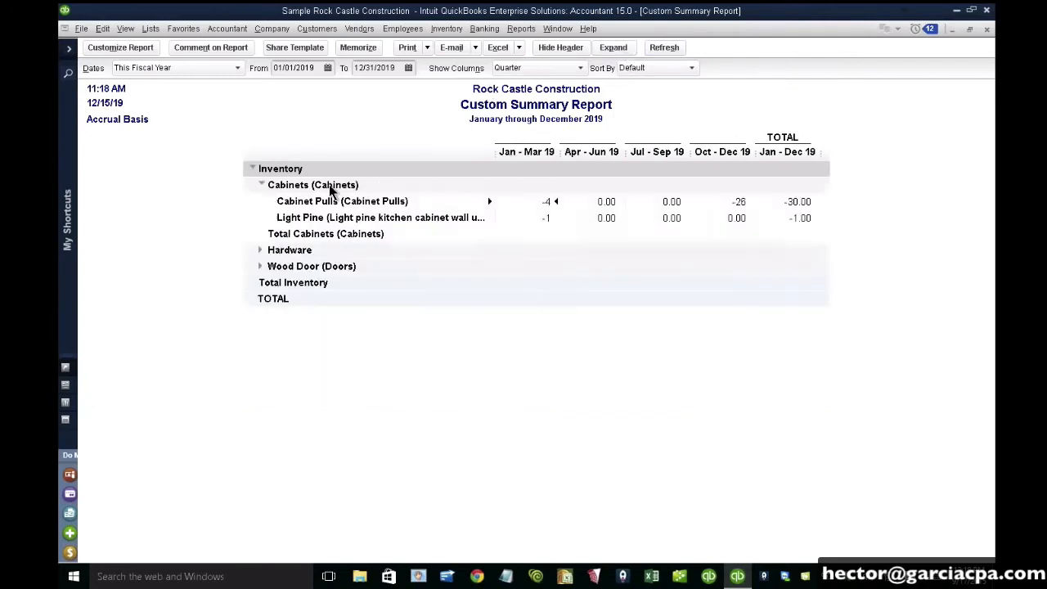
left_click(261, 250)
left_click(261, 316)
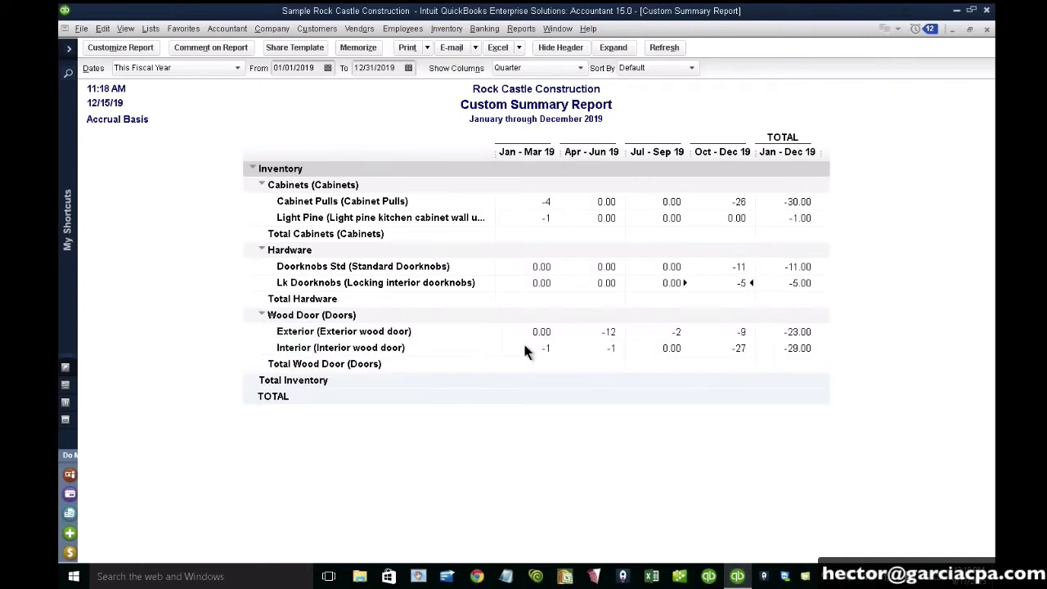
Step: Customize the report columns to display both amount and quantity
left_click(113, 52)
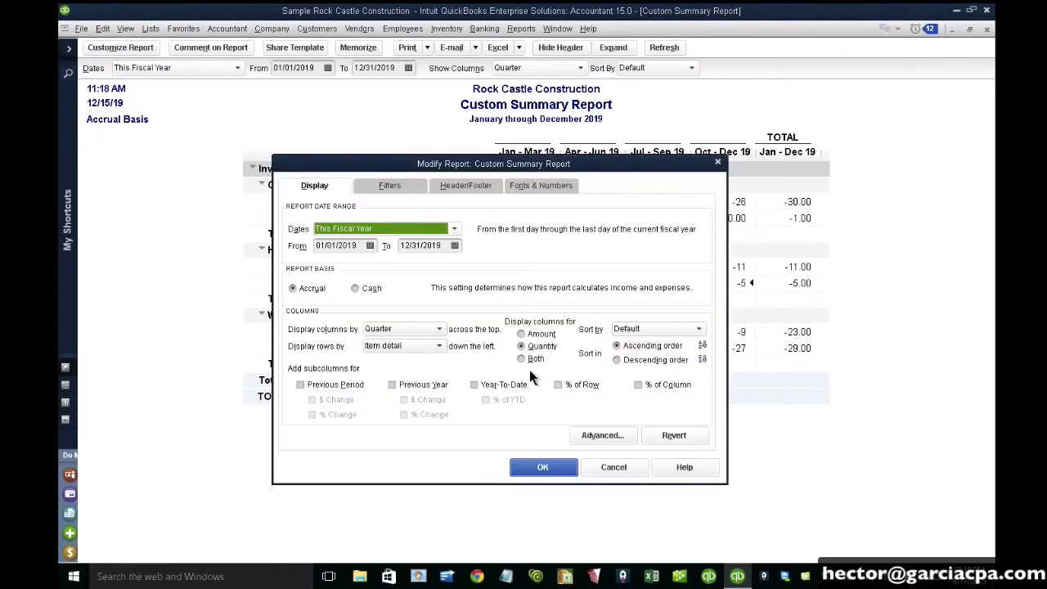
left_click(528, 361)
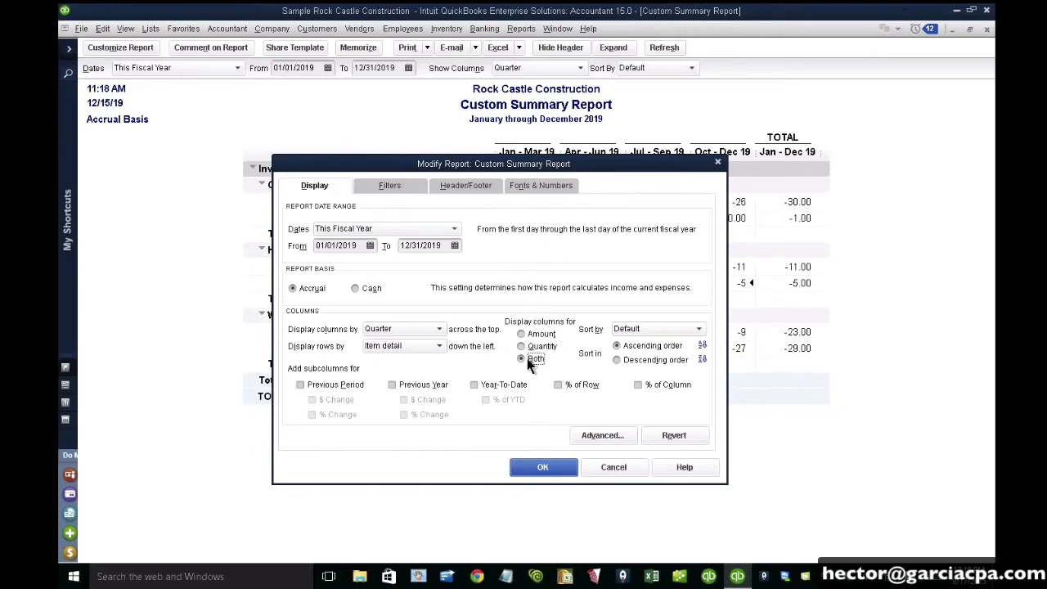
left_click(538, 467)
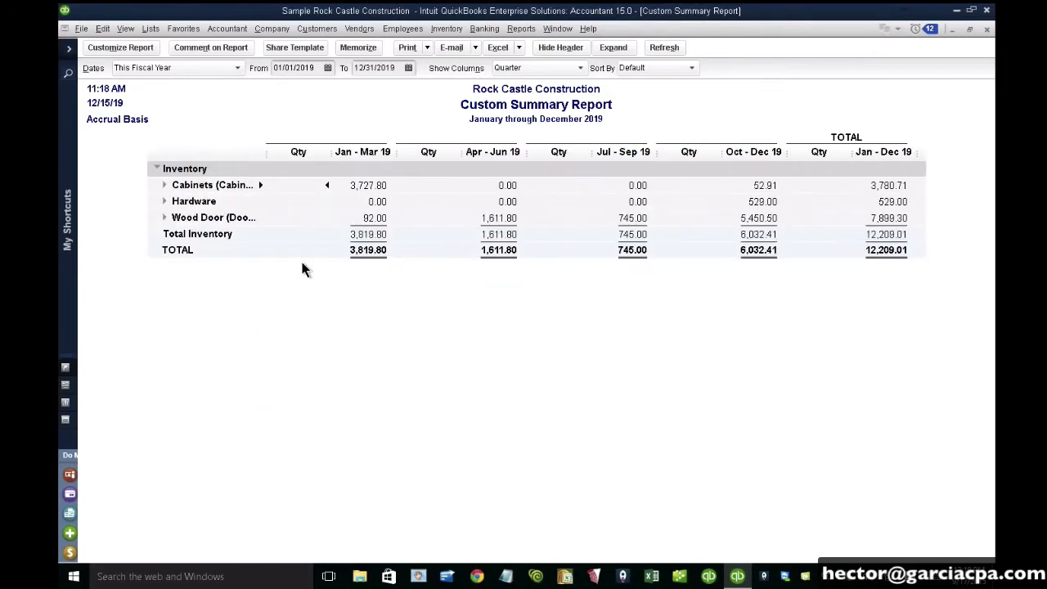
Step: Expand the report's item rows and narrow the quantity and amount columns to one uniform, smaller width
left_click(624, 47)
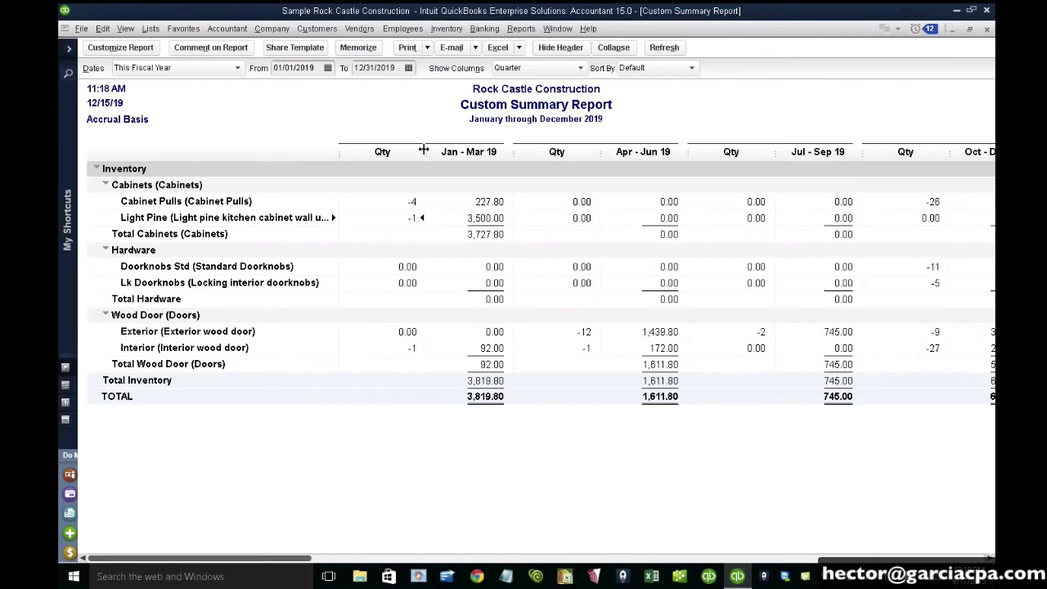
left_click_drag(425, 151, 406, 151)
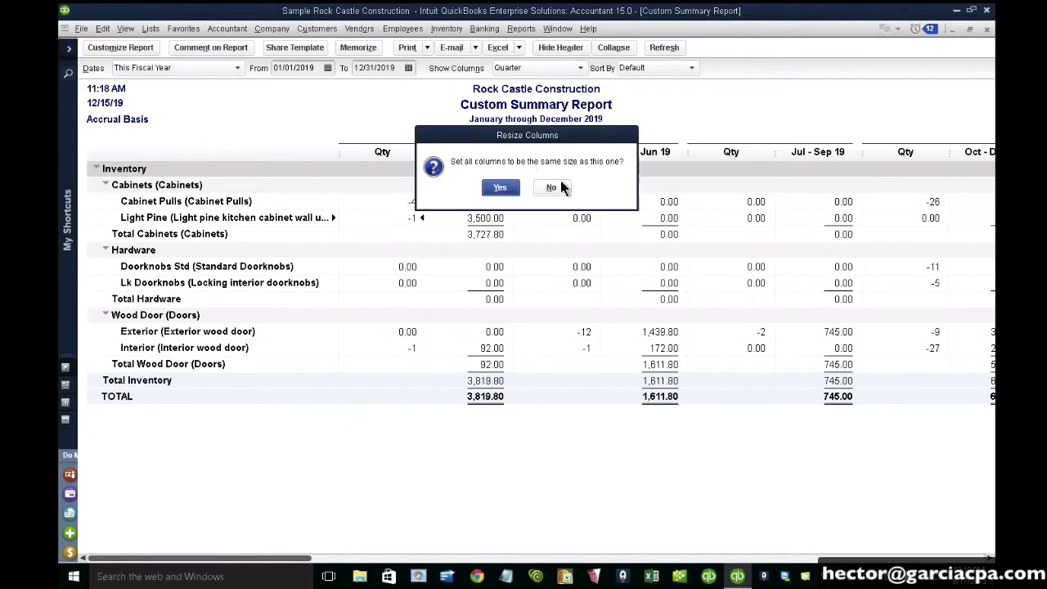
left_click(500, 185)
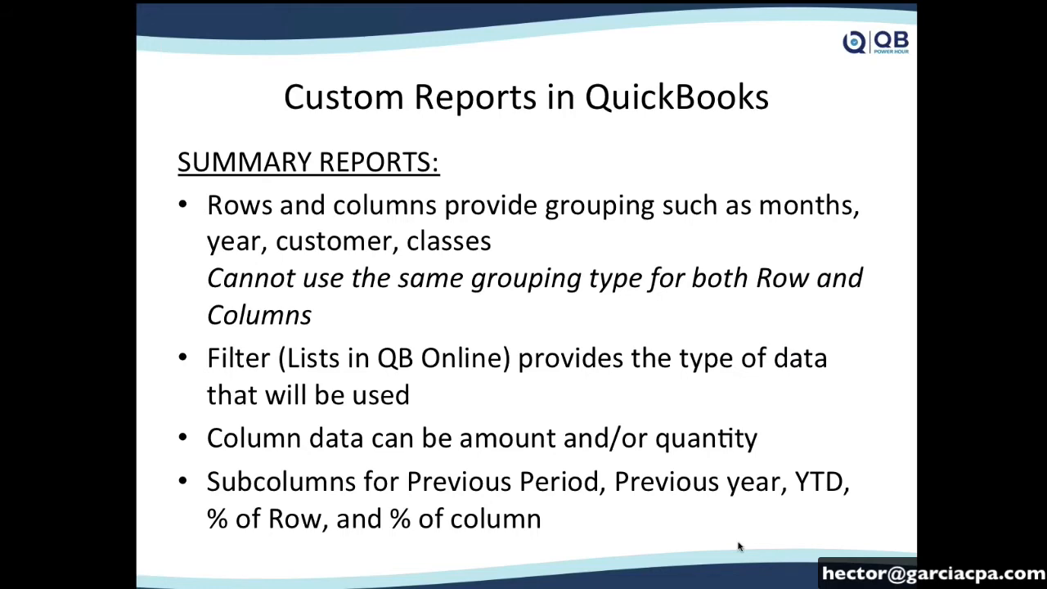
Step: Switch from the slides to QuickBooks, close the custom summary report, and open a maximized Sales by Customer Summary report
key("ctrl+Right")
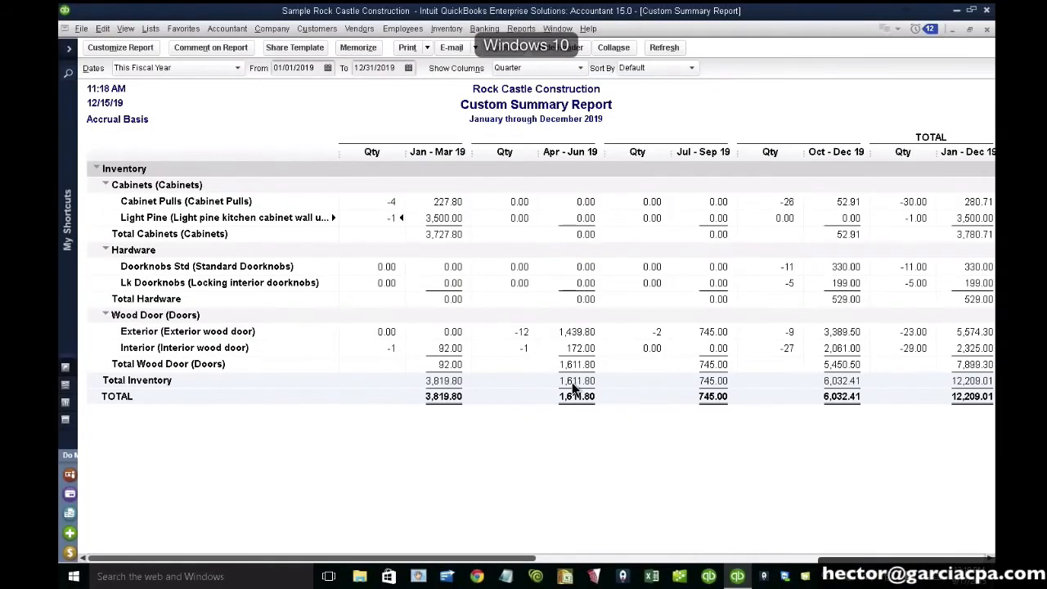
key("Escape")
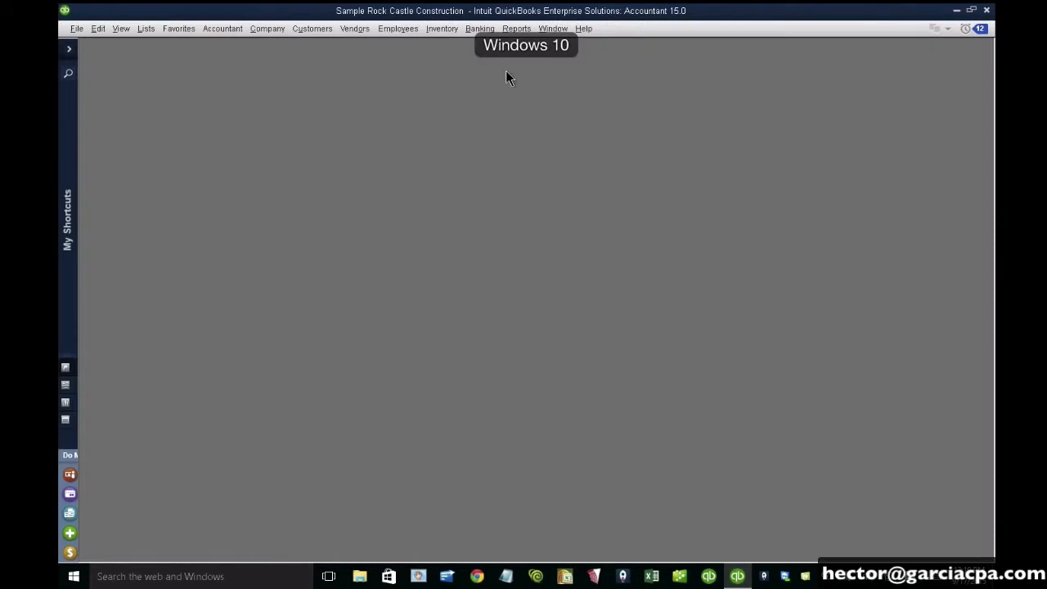
left_click(514, 28)
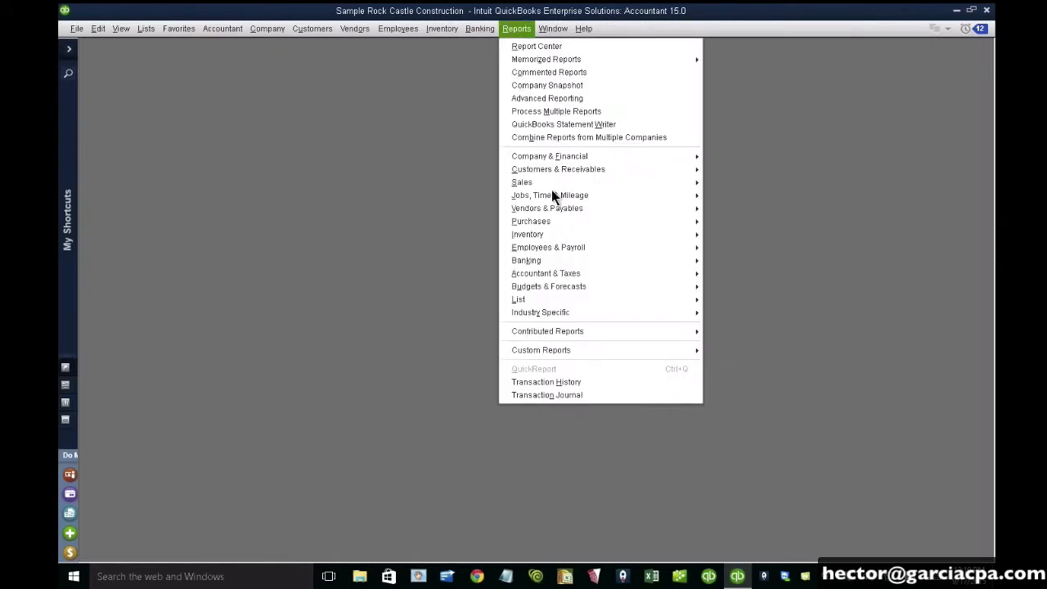
mouse_move(547, 184)
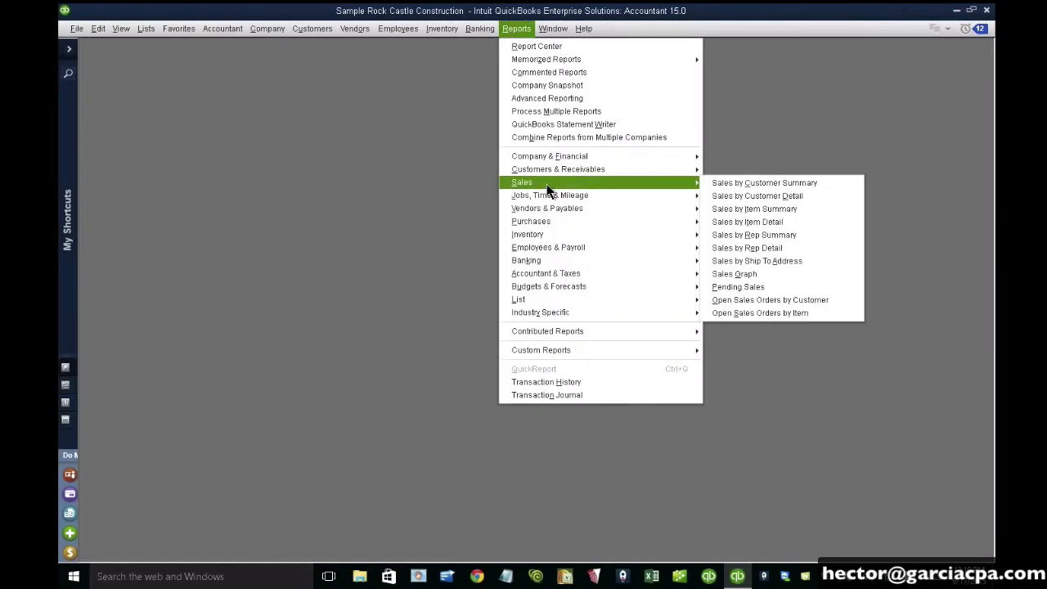
left_click(743, 185)
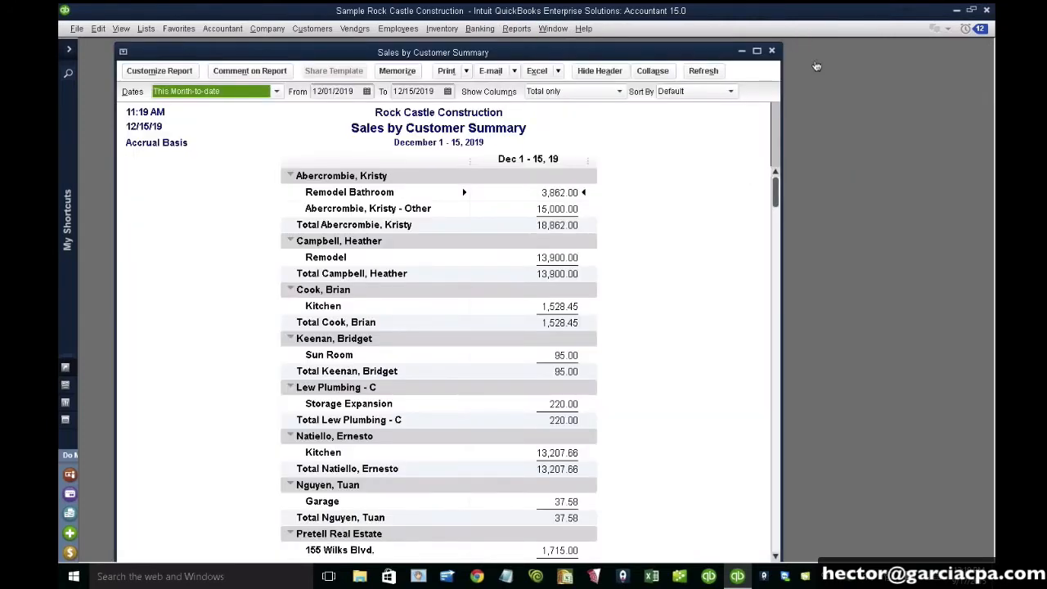
double_click(627, 52)
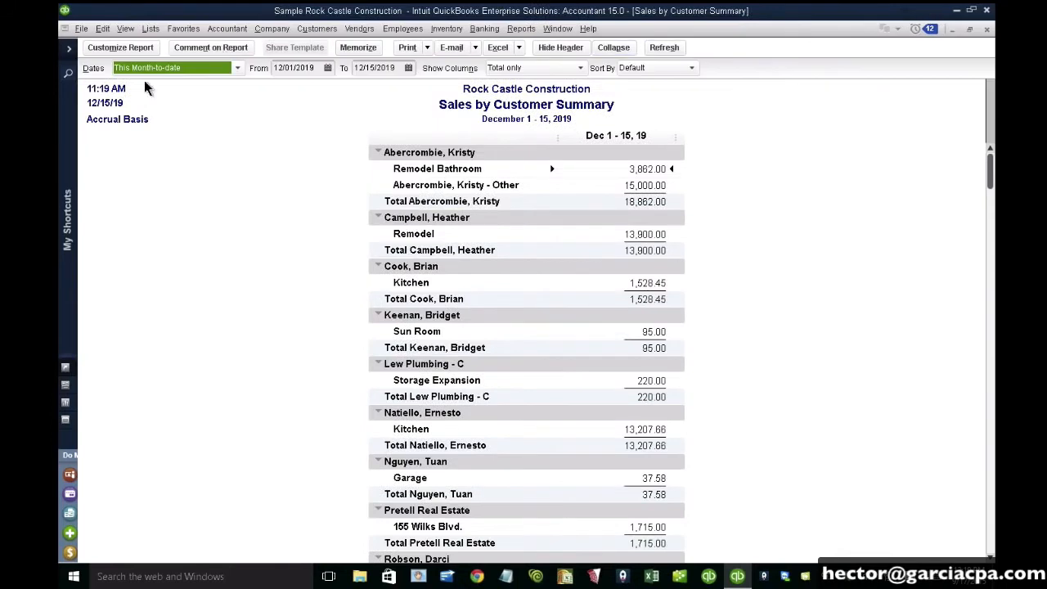
Step: Set the sales report's date range to Last Month and collapse the customer rows
left_click(153, 67)
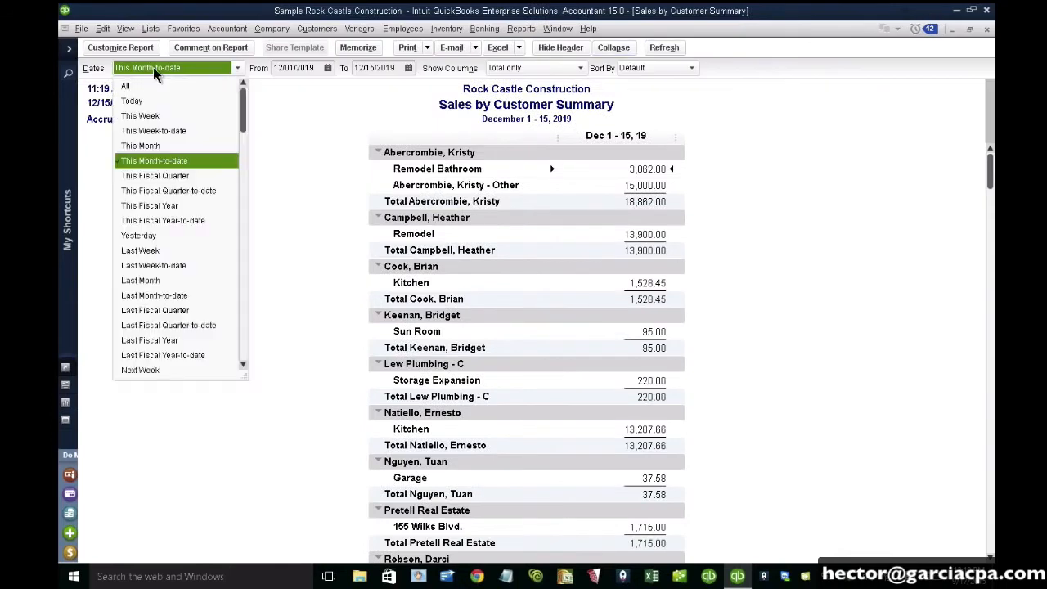
left_click(140, 281)
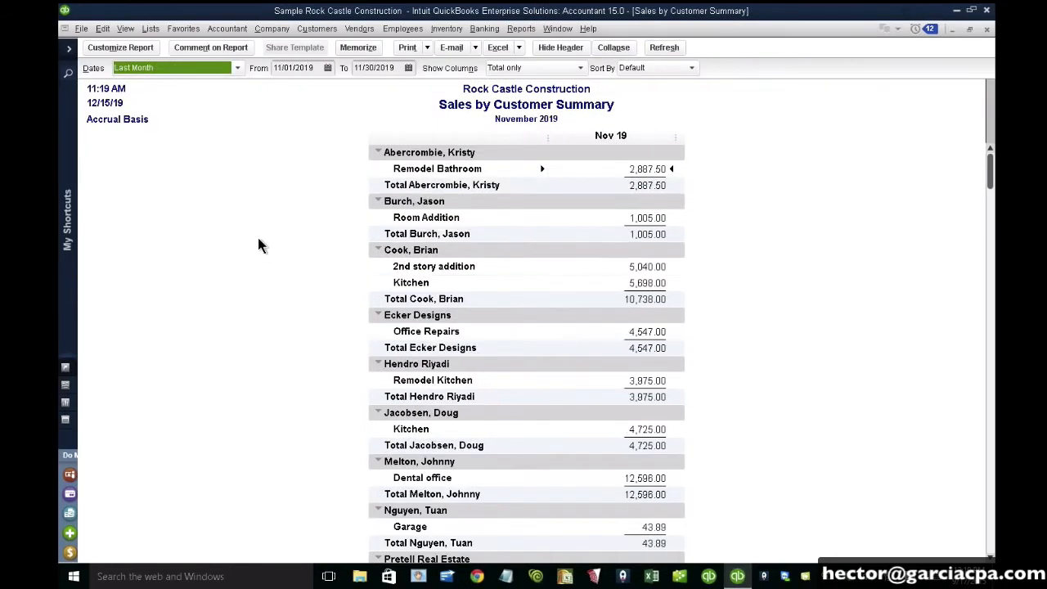
left_click(614, 48)
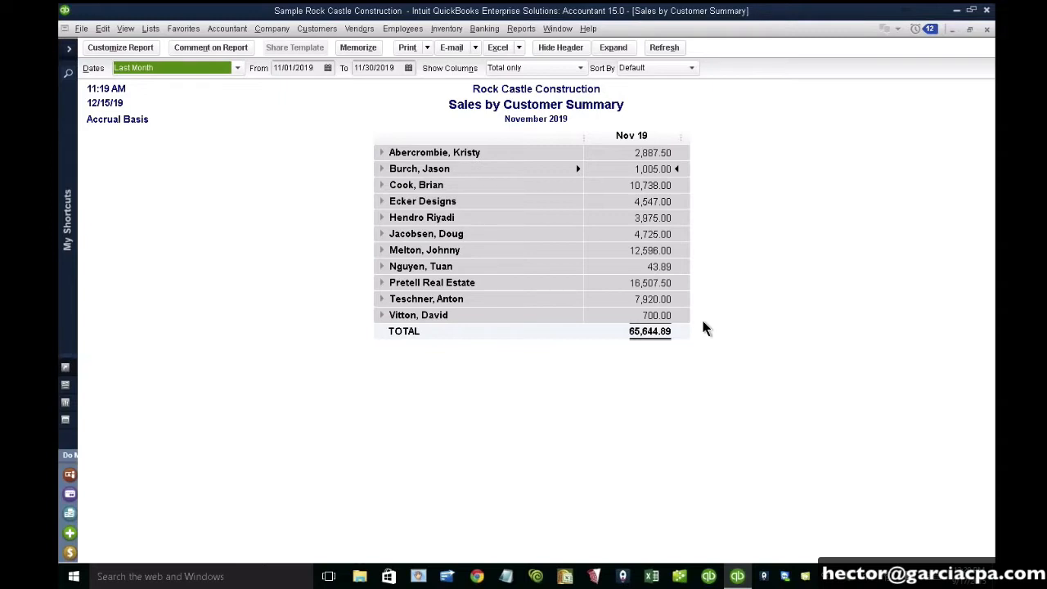
Step: Customize the sales report to add Previous Period, Previous Year and Year-To-Date subcolumns
left_click(103, 48)
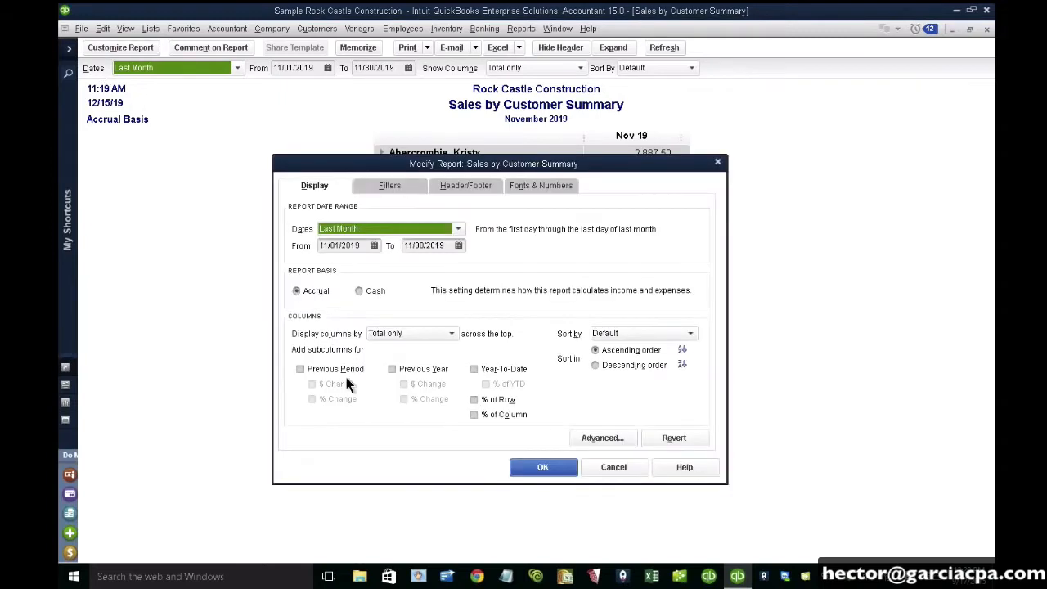
left_click(302, 371)
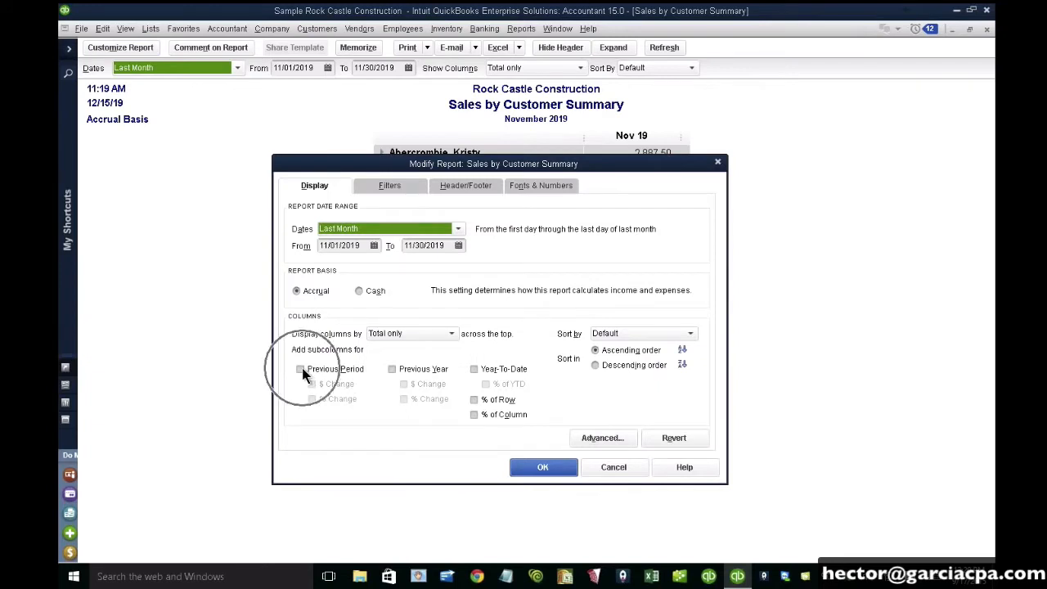
left_click(416, 375)
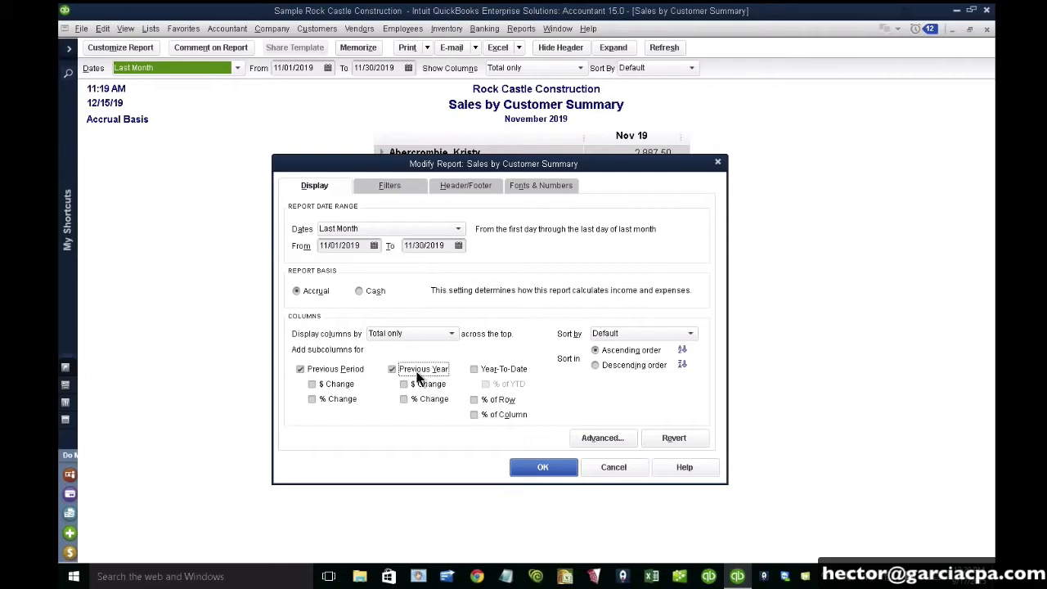
left_click(480, 370)
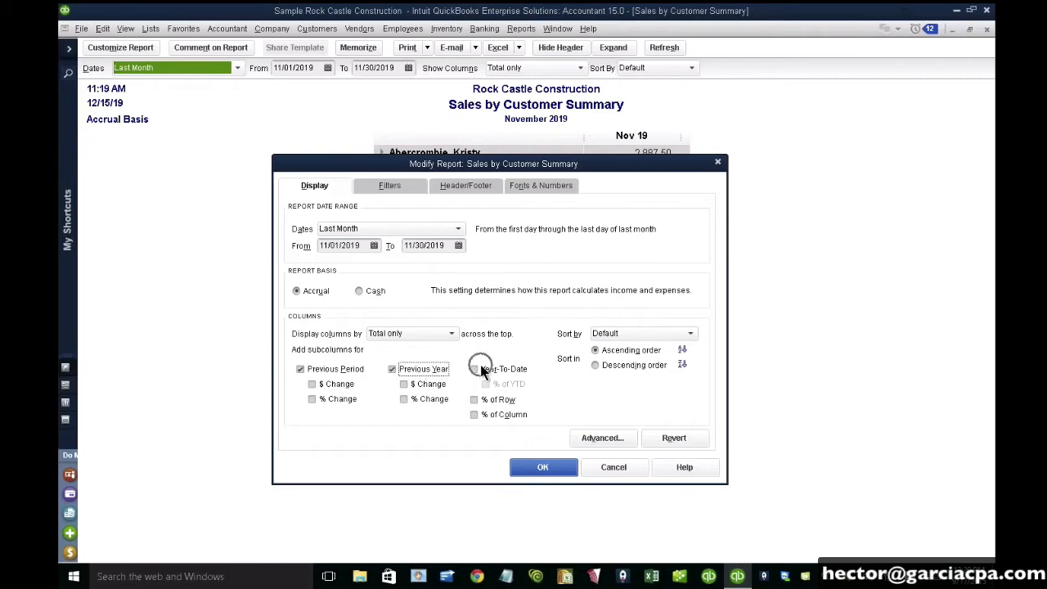
left_click(531, 465)
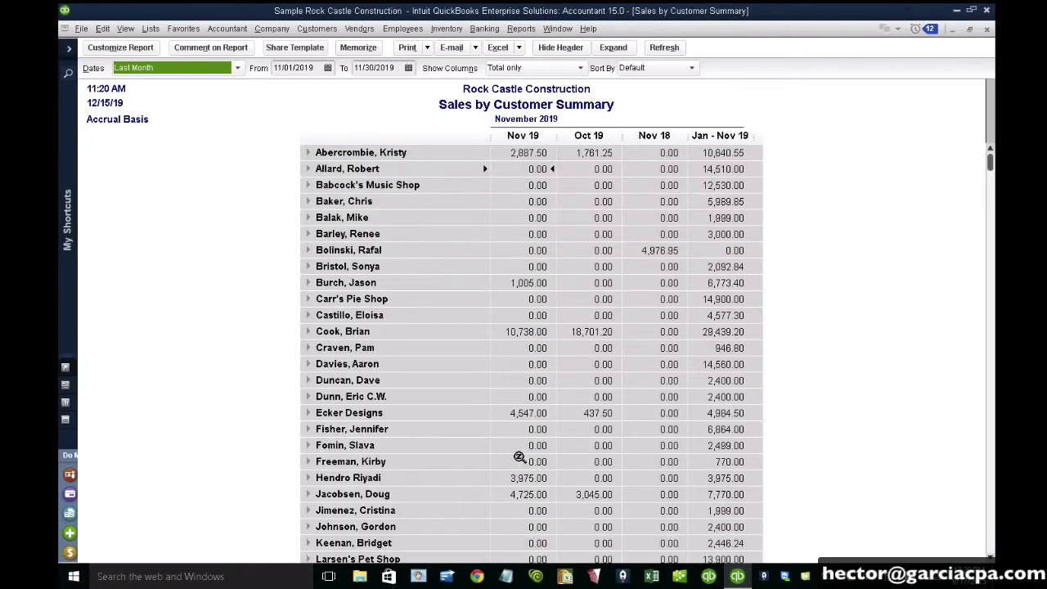
Step: Review the From and To dates alongside the Previous Period subcolumn option in the report's customization settings, and return to the report
left_click(120, 47)
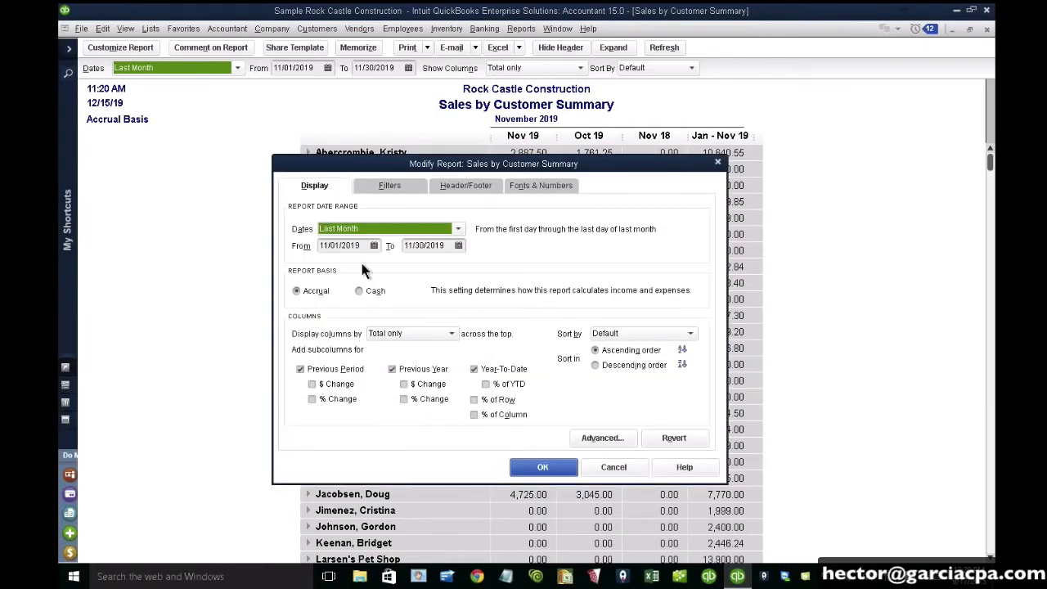
left_click_drag(360, 247, 313, 246)
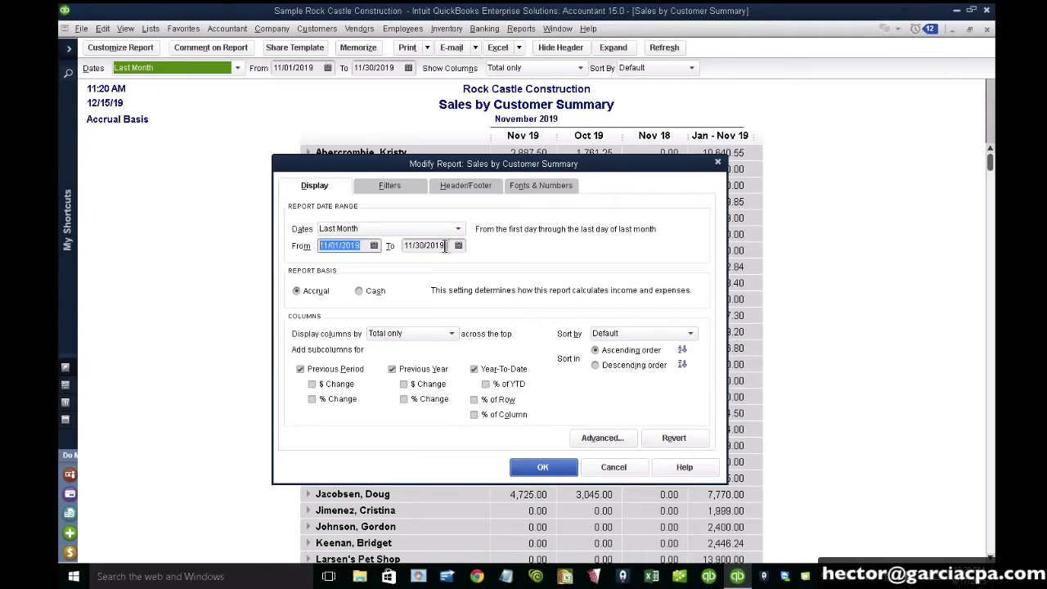
left_click_drag(445, 247, 379, 247)
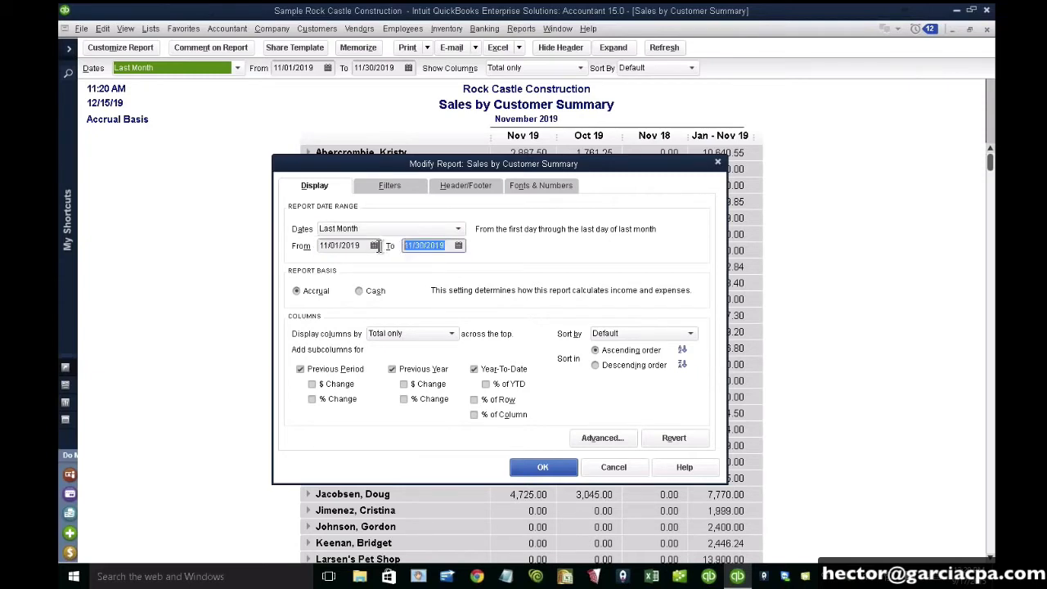
left_click(326, 376)
left_click(342, 245)
left_click_drag(320, 247, 377, 247)
left_click_drag(442, 247, 458, 248)
left_click(534, 468)
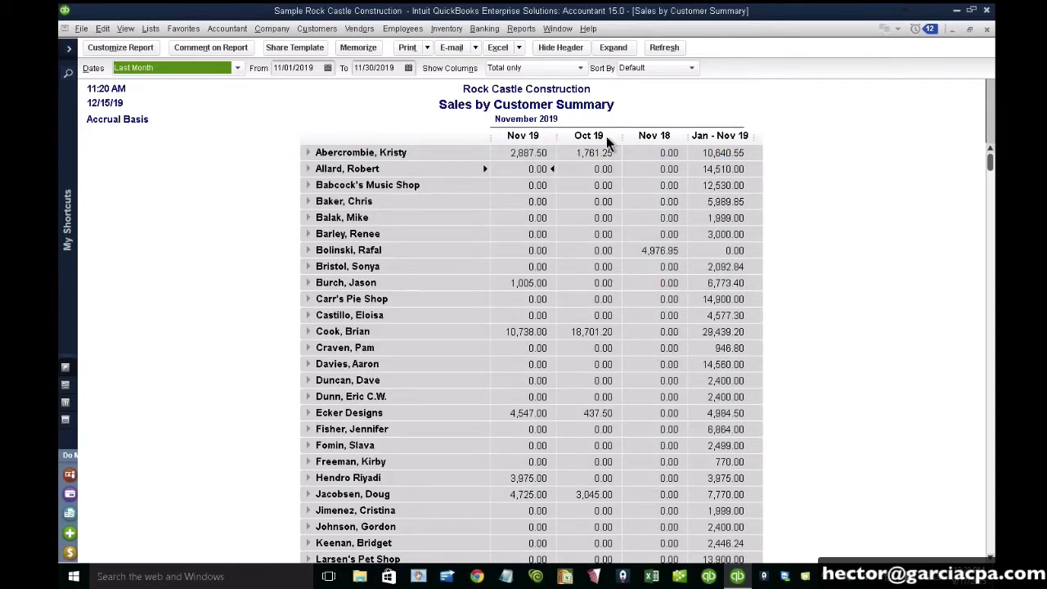
Step: In the report's customization settings, remove the Year-To-Date subcolumn, clear the Last Month range by choosing All dates, and set the From date to 09/01/2019
left_click(121, 48)
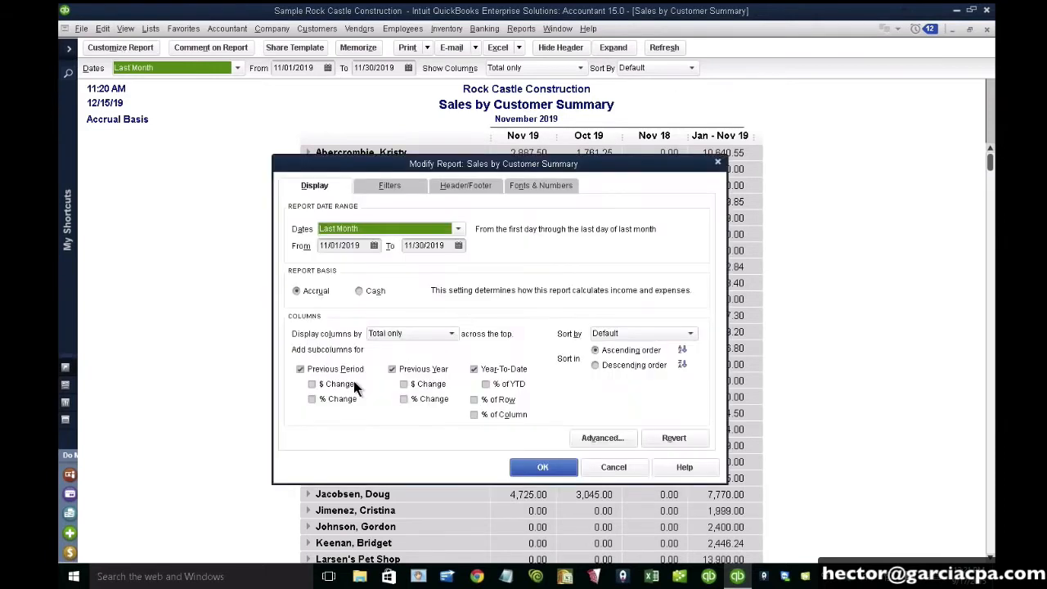
left_click(494, 369)
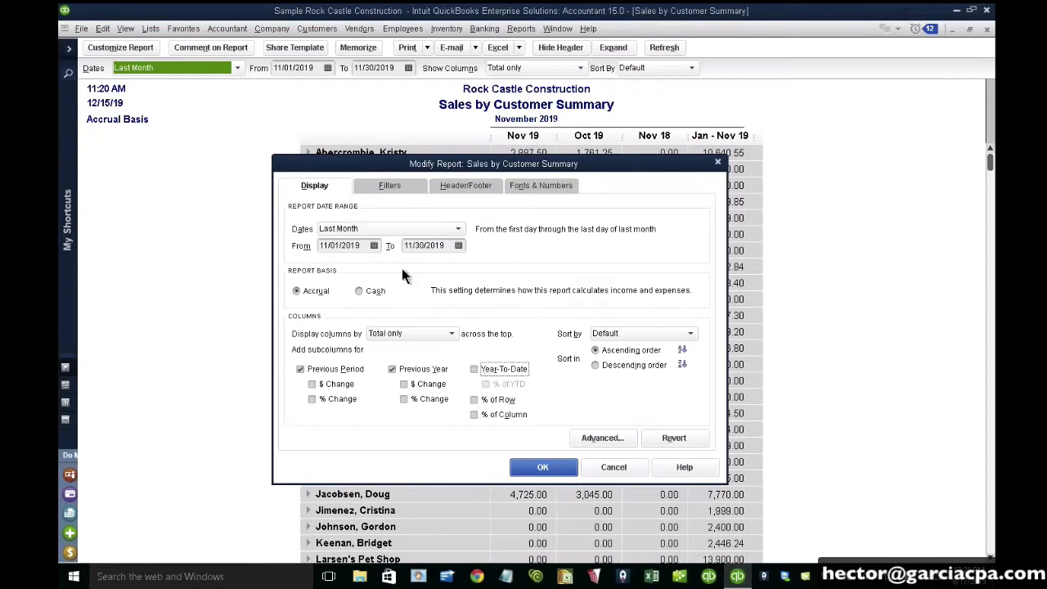
left_click(372, 232)
scroll(407, 305, "up", 5)
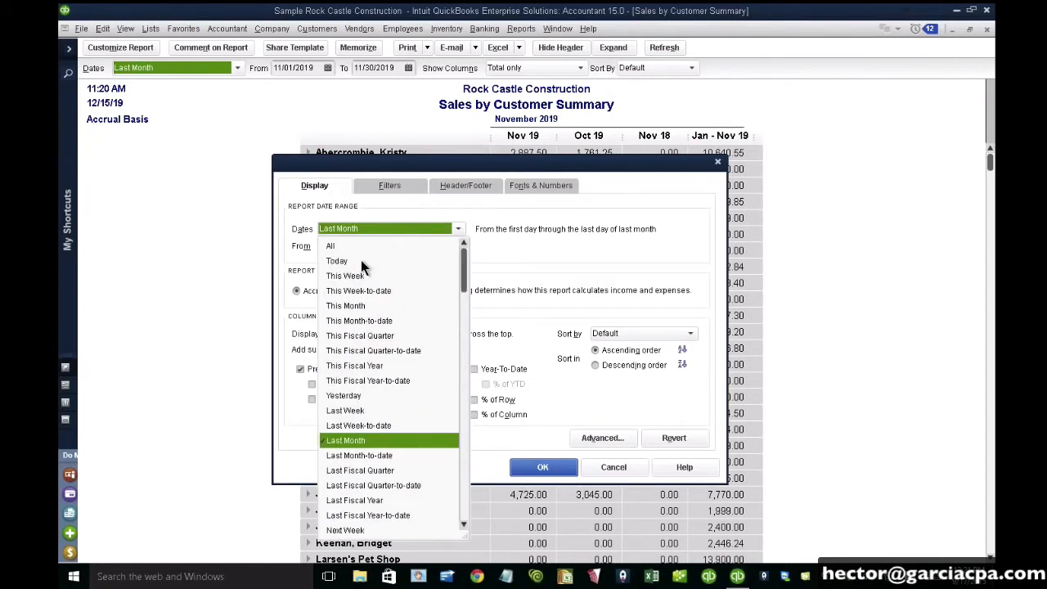
left_click(349, 245)
left_click(374, 246)
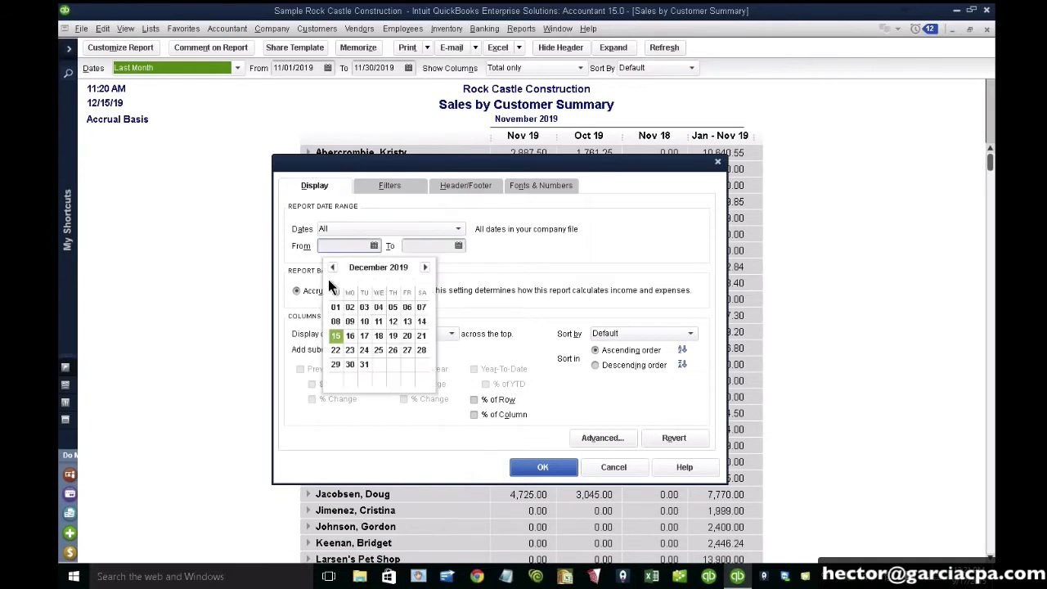
double_click(332, 268)
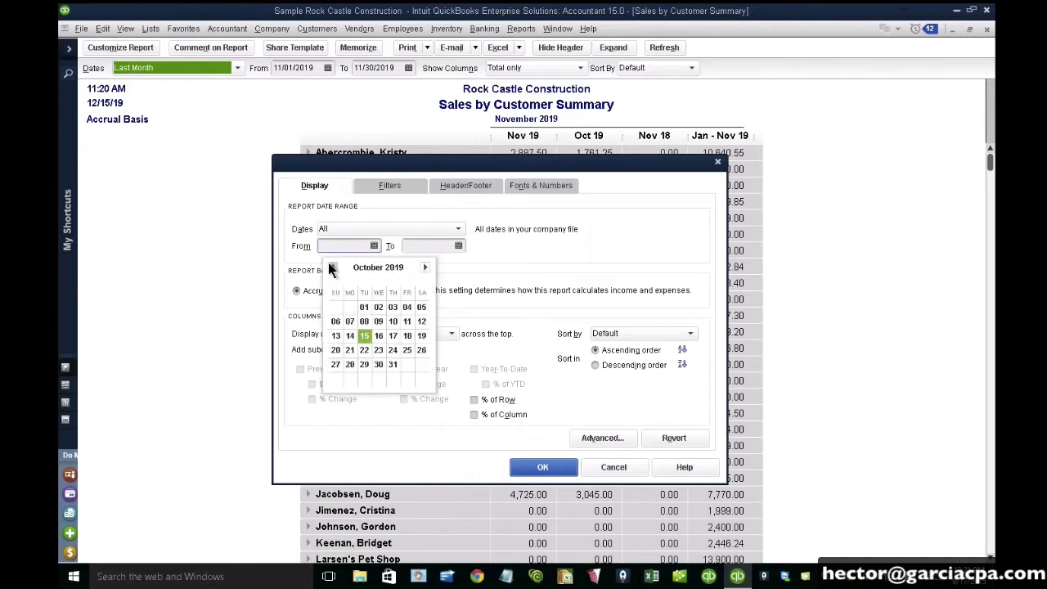
left_click(332, 268)
left_click(336, 307)
Step: Set the report's To date to 09/10/2019 and apply the custom date range
left_click(440, 248)
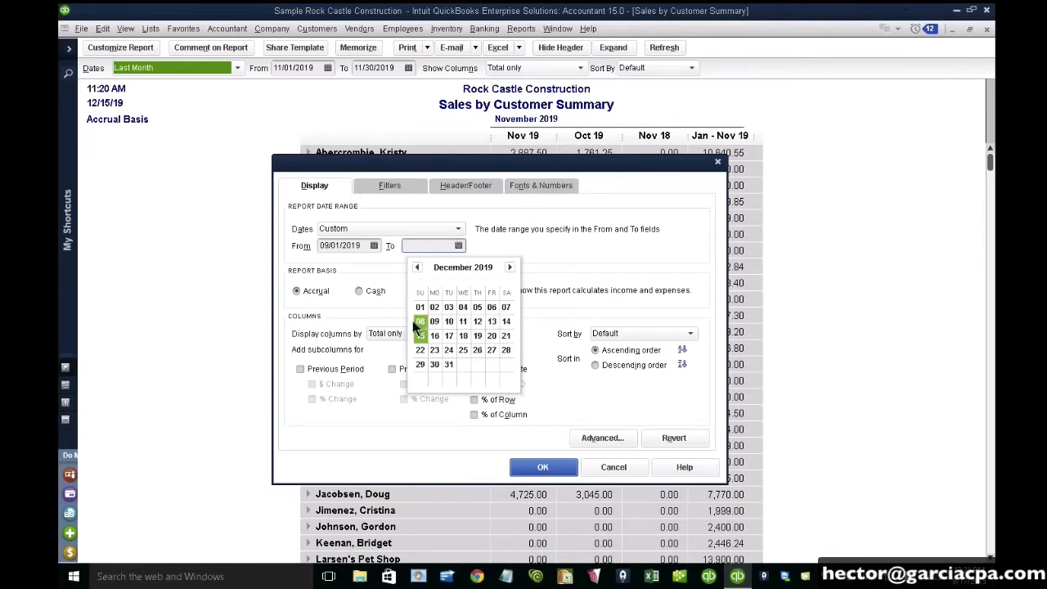
left_click(418, 268)
left_click(418, 268)
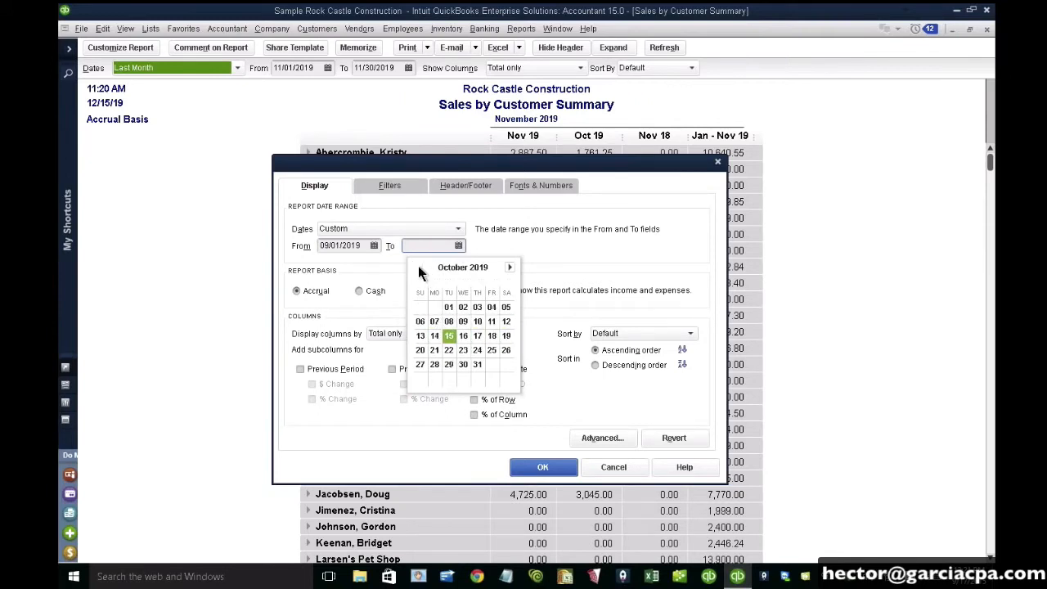
left_click(418, 267)
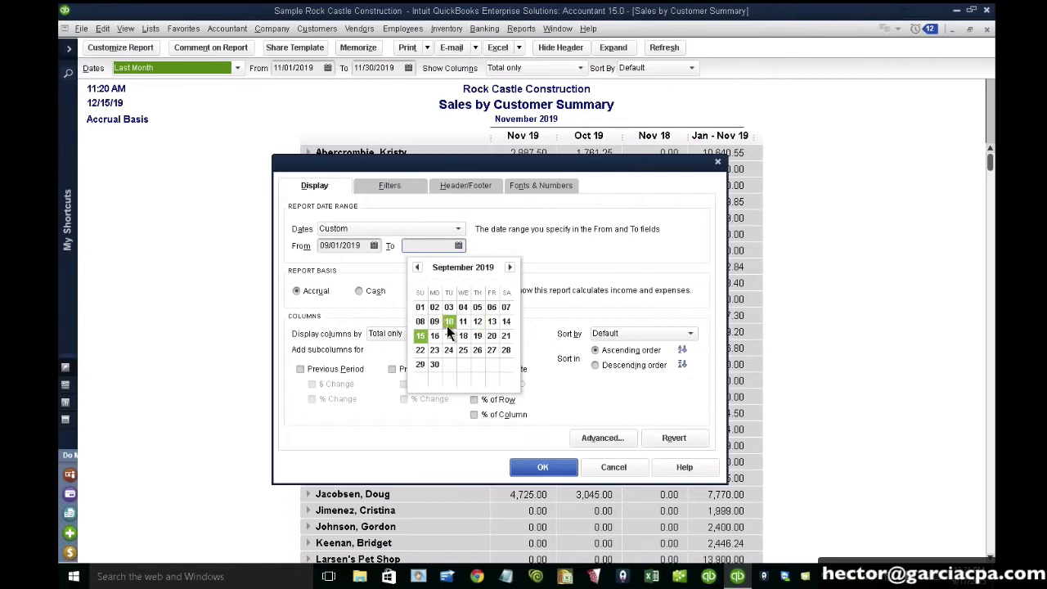
left_click(449, 322)
left_click(544, 468)
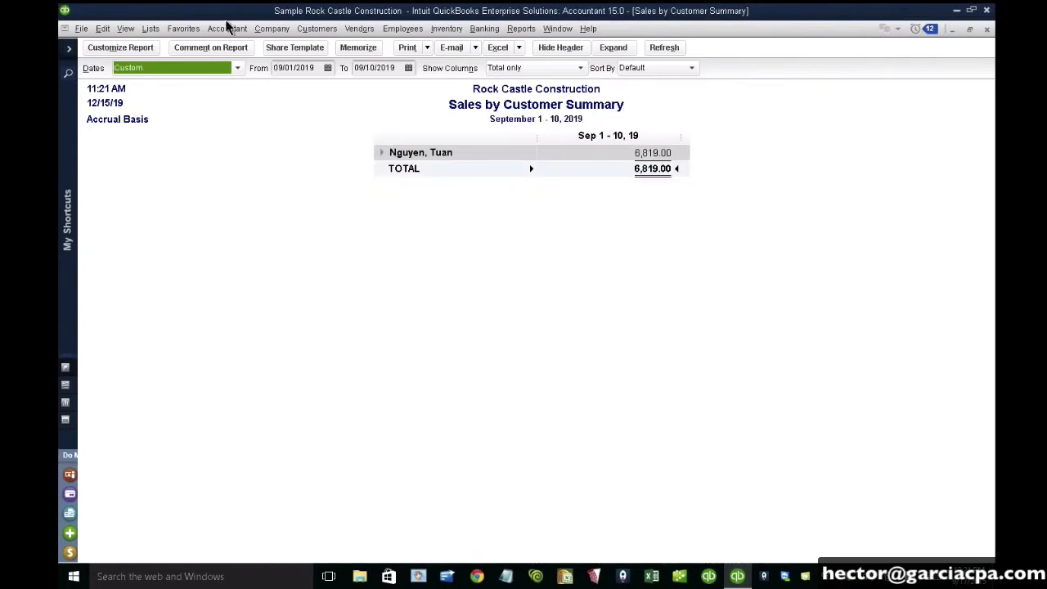
Step: Add Previous Period and Previous Year subcolumns to the September 1–10 sales report, and return to the presentation slides
left_click(110, 47)
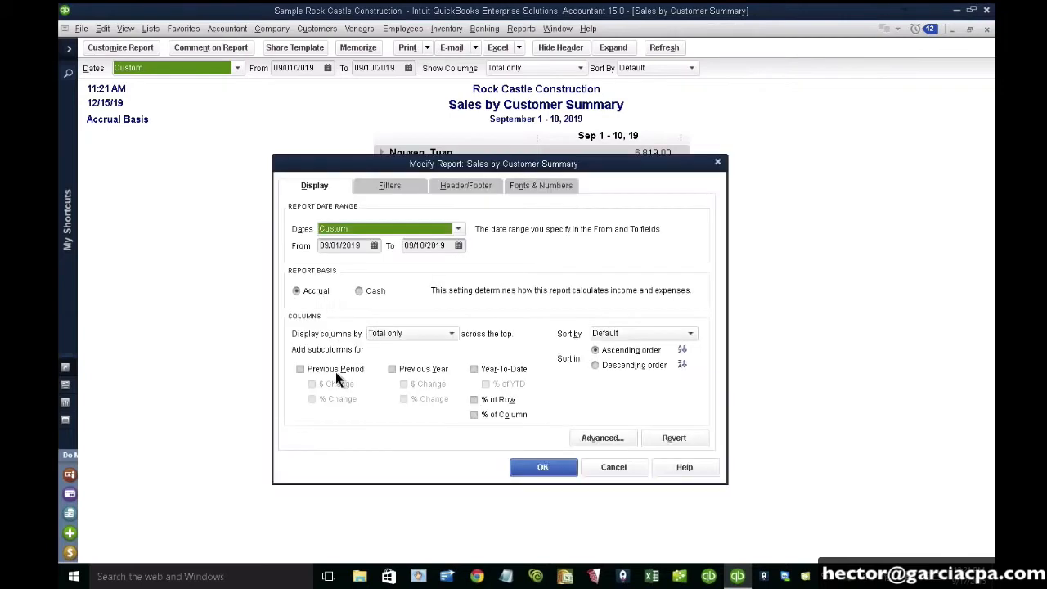
left_click(361, 370)
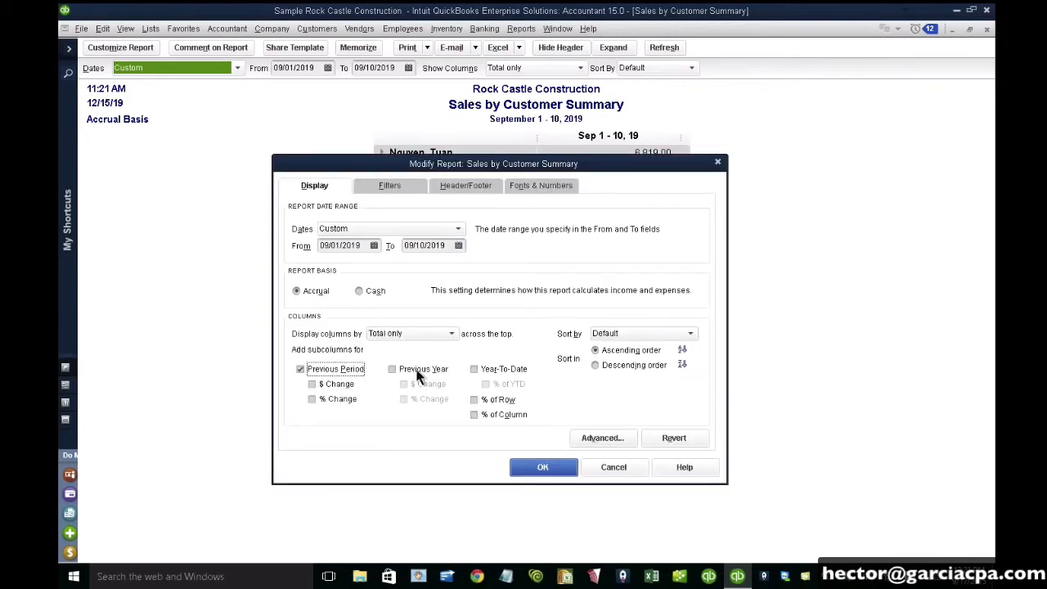
left_click(418, 374)
left_click_drag(463, 167, 441, 198)
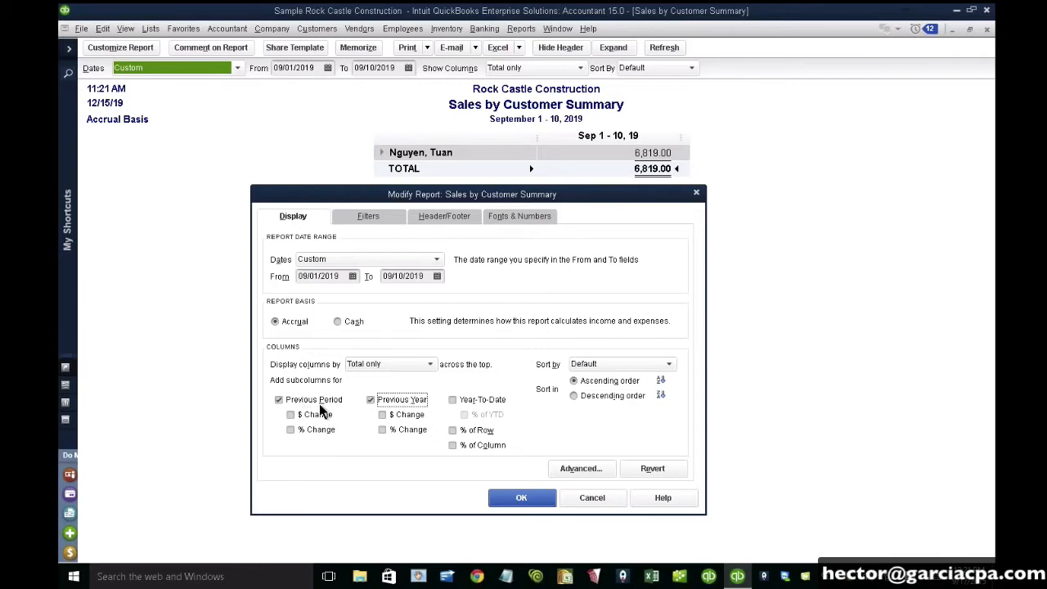
left_click(515, 499)
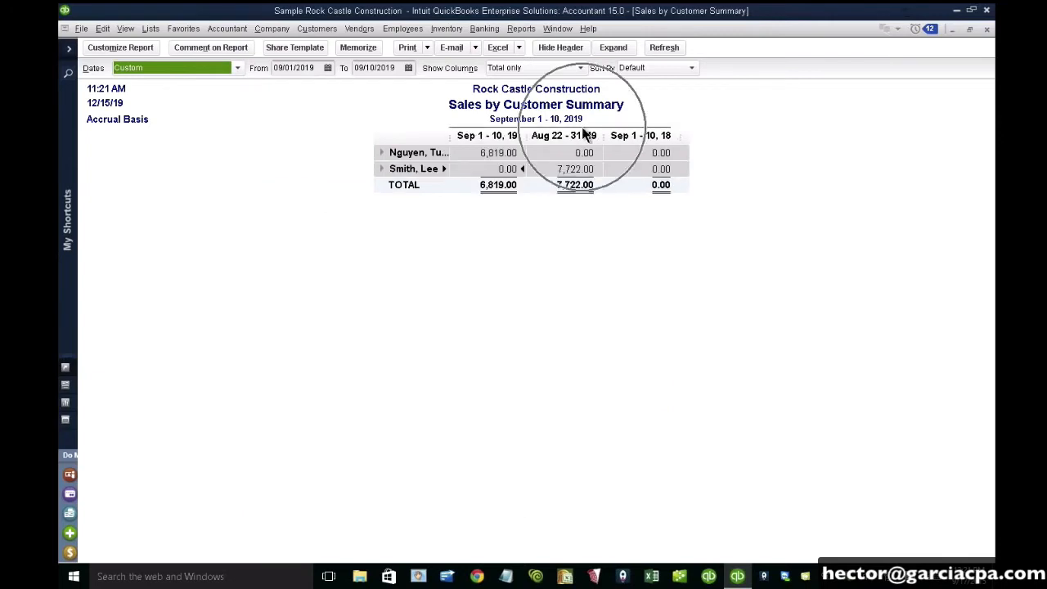
key("Escape")
key("ctrl+Left")
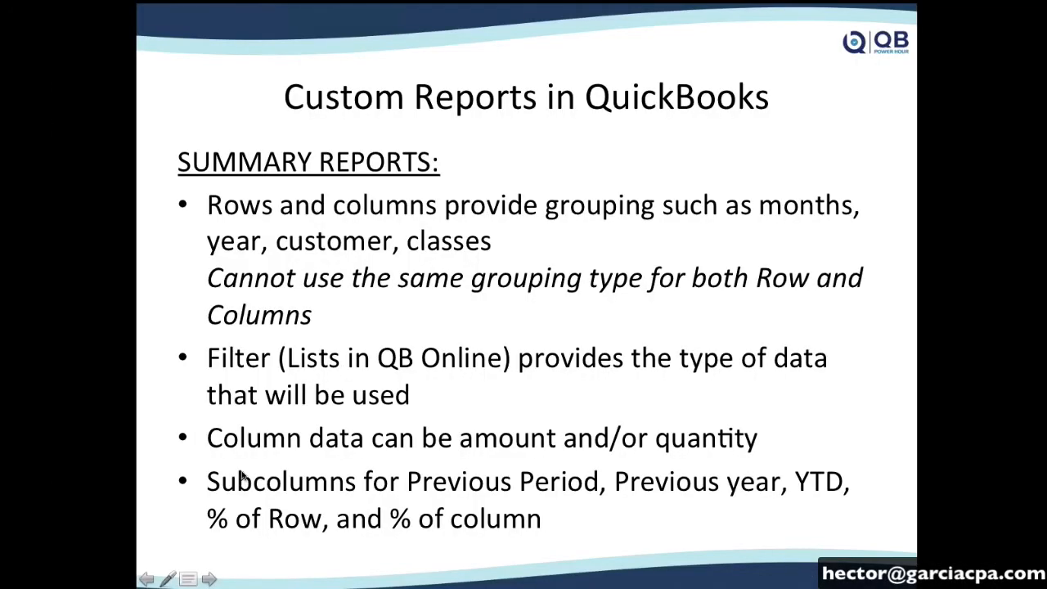
Step: Restart the slide show from slide 13, the Summary Reports slide, and switch to QuickBooks Enterprise
key("Escape")
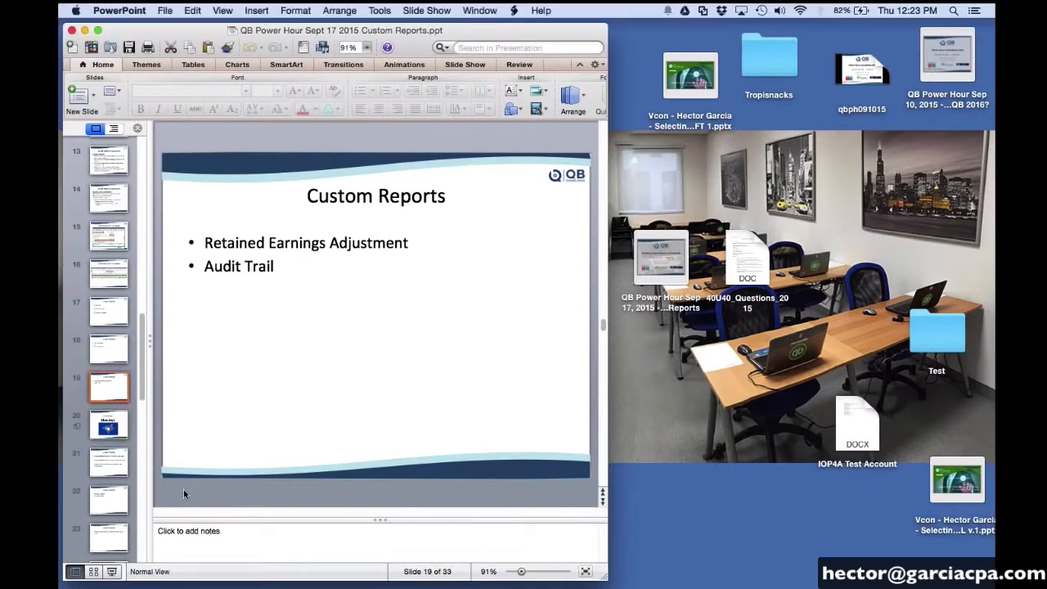
left_click(113, 162)
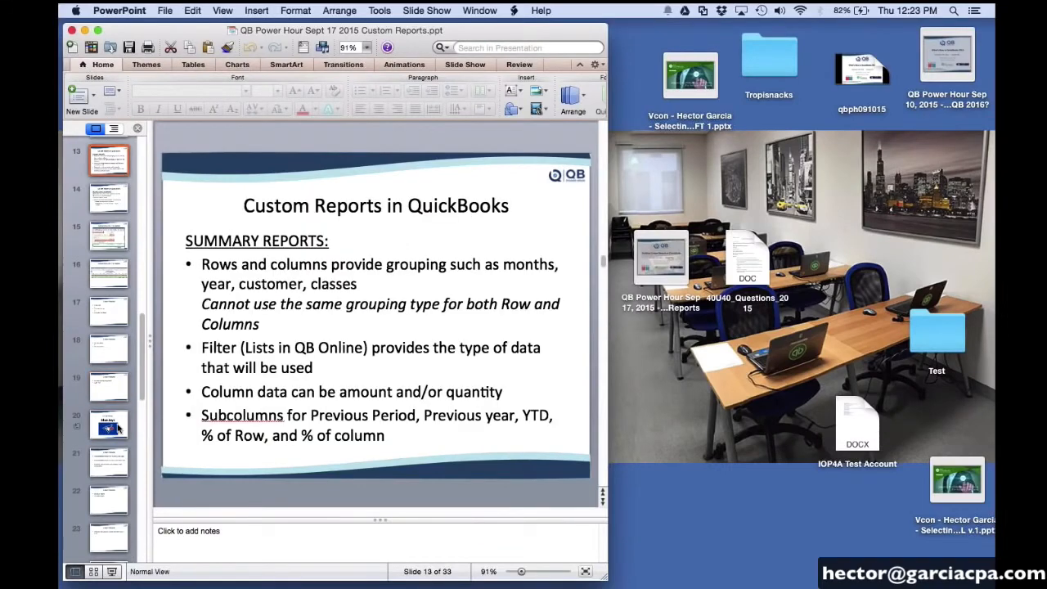
left_click(113, 571)
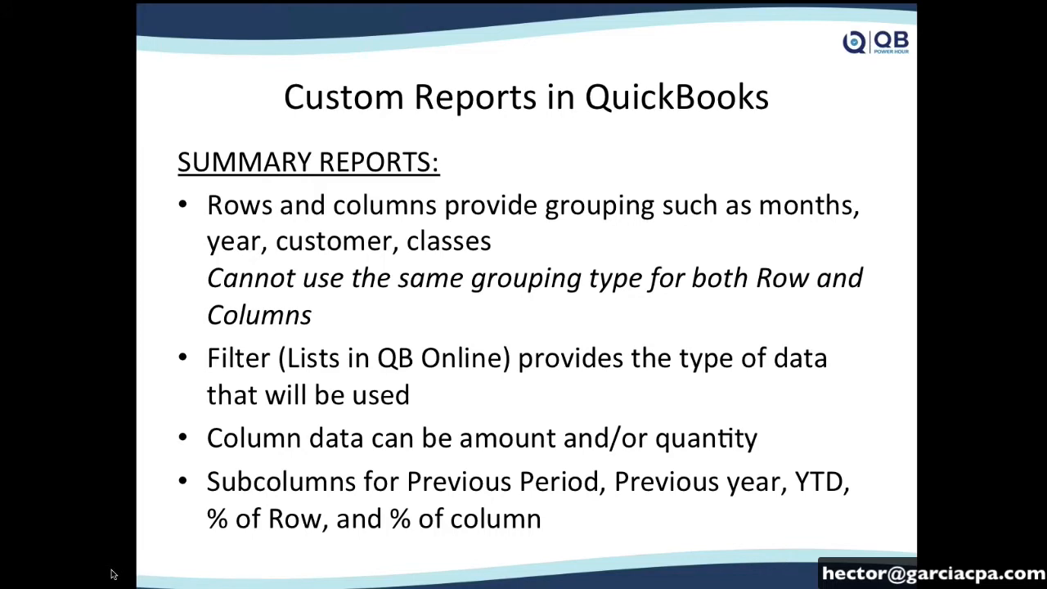
left_click(435, 487)
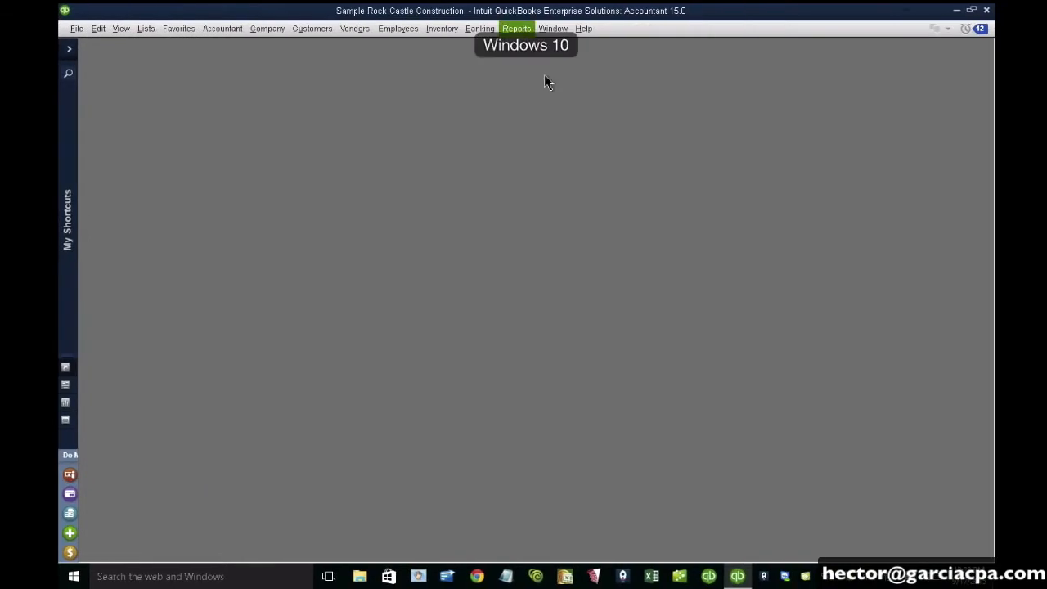
Step: Create a custom Transaction Detail report and review its Total by and column choices
left_click(518, 29)
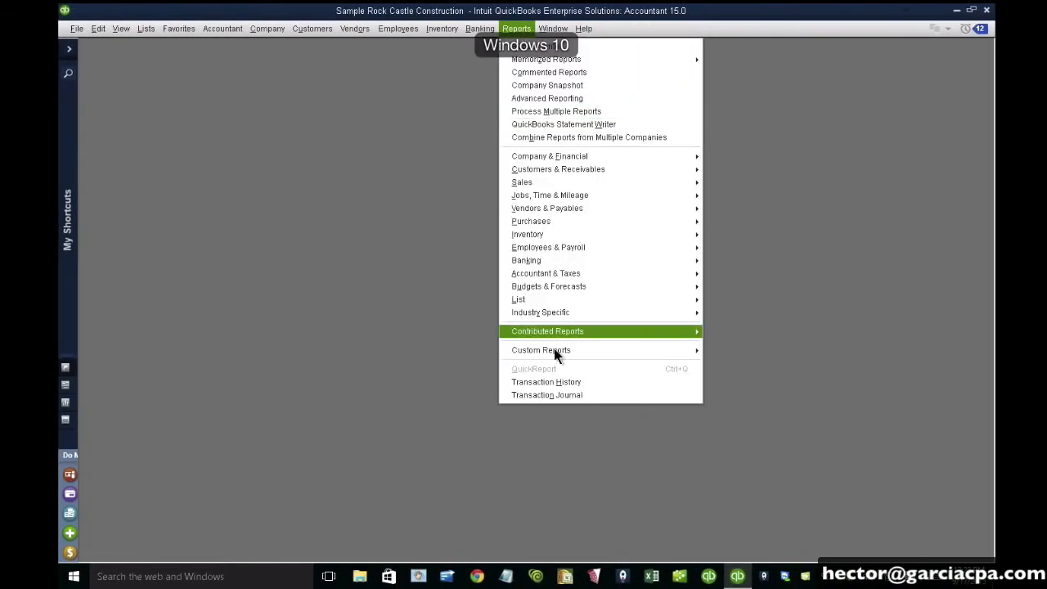
mouse_move(554, 352)
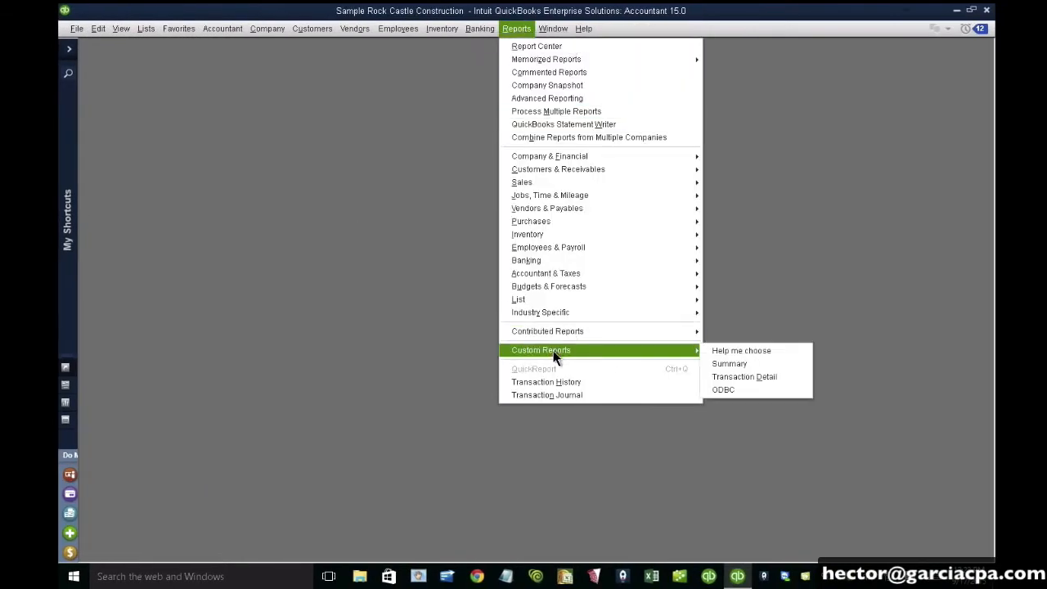
left_click(756, 379)
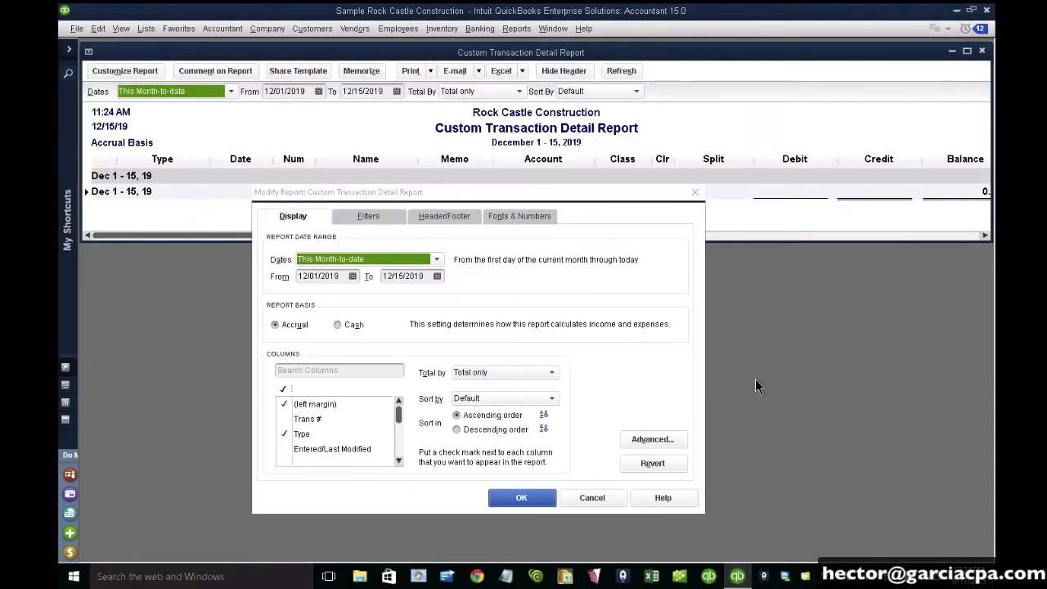
left_click(465, 373)
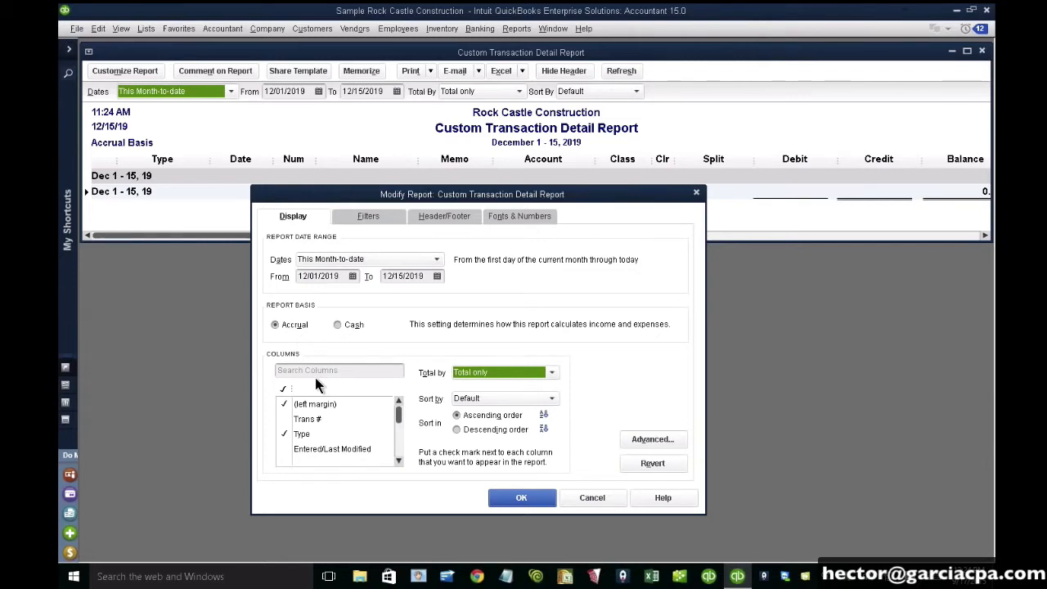
left_click(283, 367)
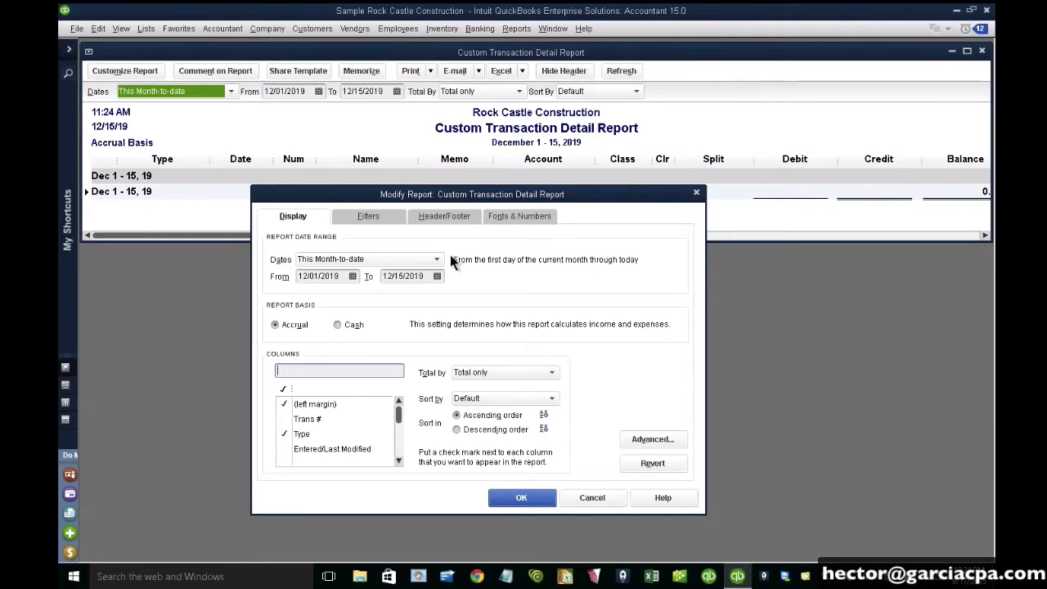
Step: Set the report's date range to All and its report basis to Accrual
left_click(373, 259)
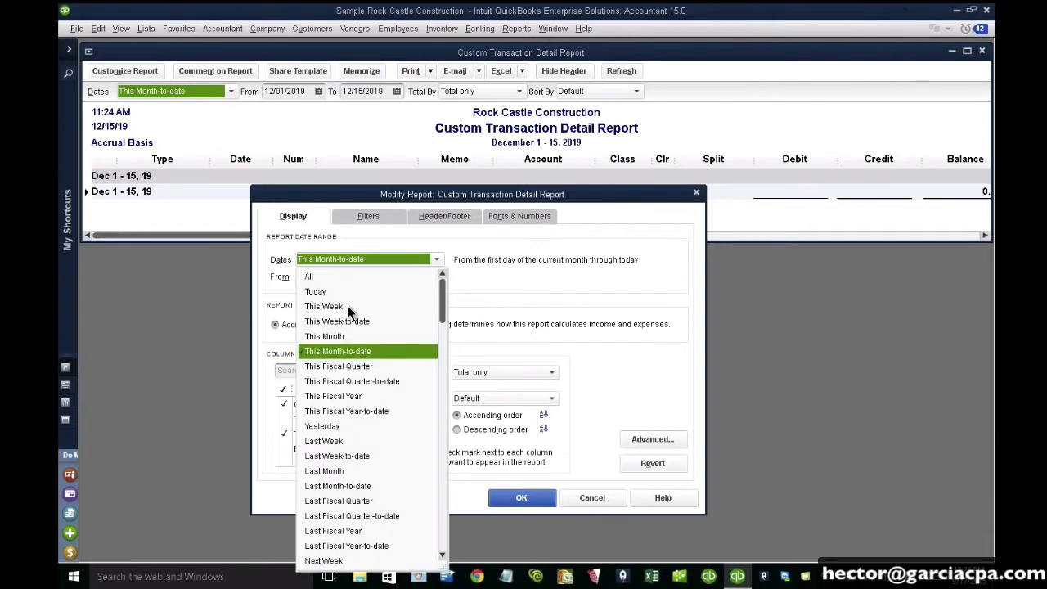
left_click(314, 274)
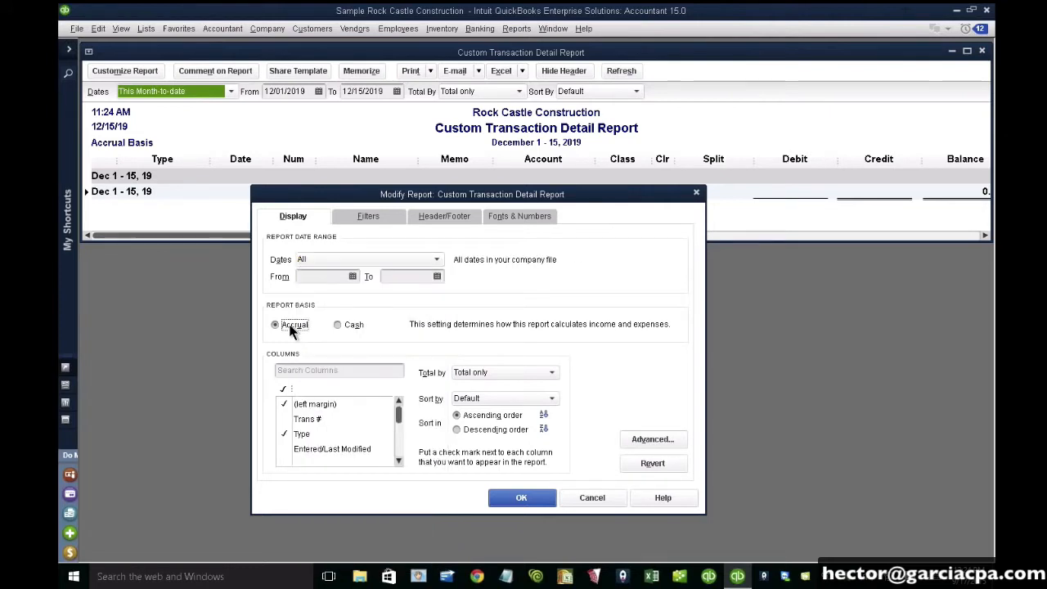
left_click(353, 325)
left_click(275, 326)
Step: Add a Paid Status filter set to Open to the transaction detail report
left_click(370, 216)
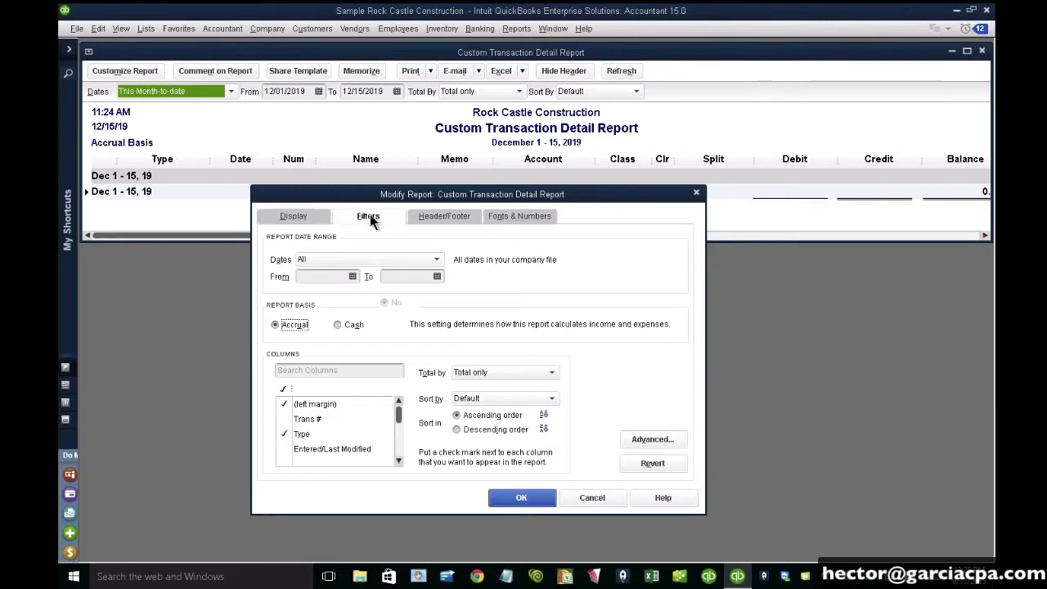
key("p")
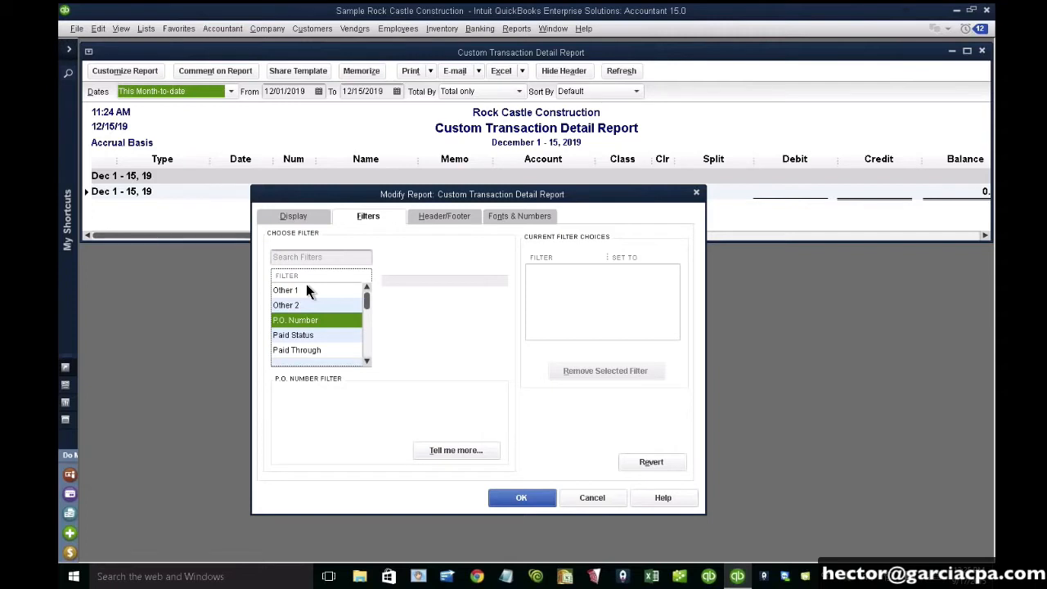
left_click(307, 341)
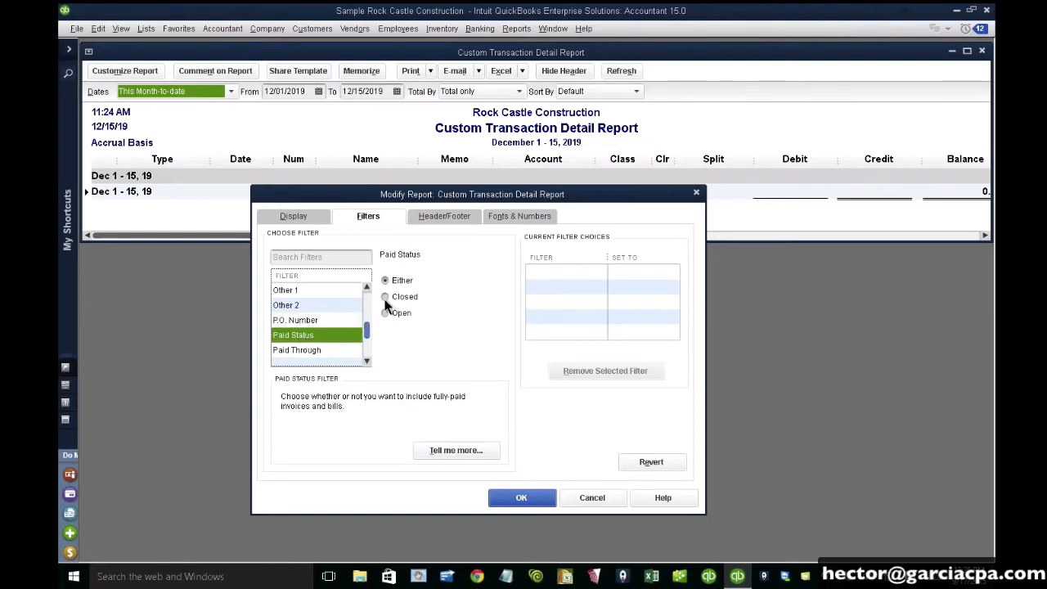
left_click(386, 314)
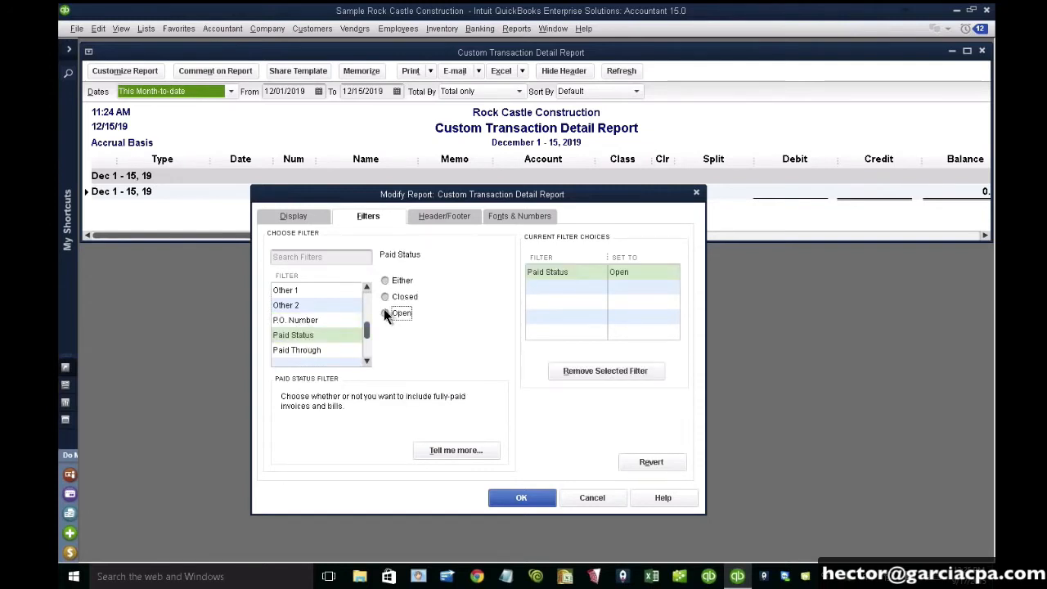
Step: Add a TransactionType filter set to Invoice and show the filtered report in a maximized window
left_click(317, 256)
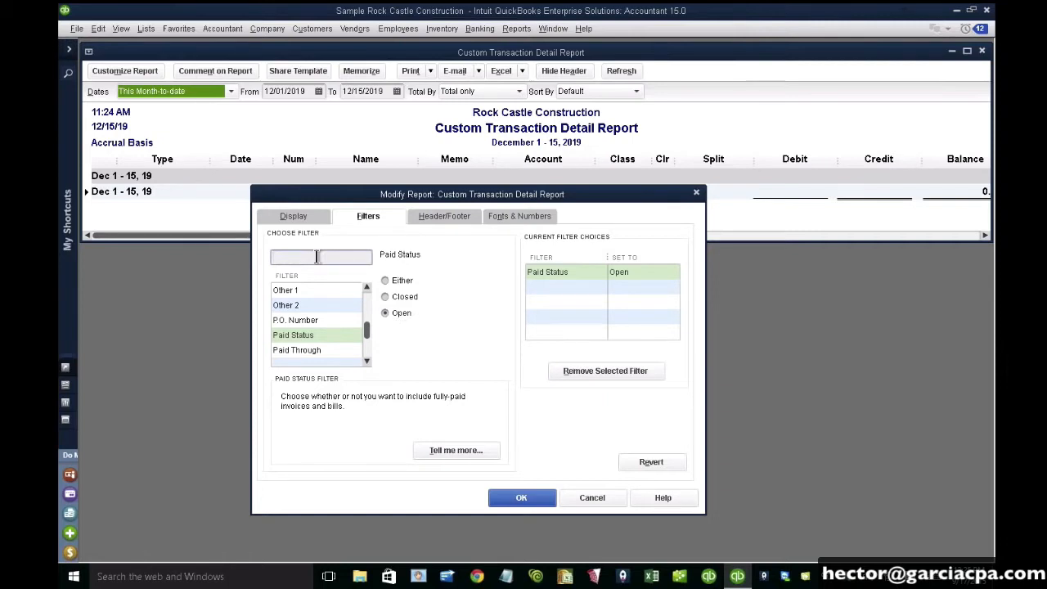
type("t")
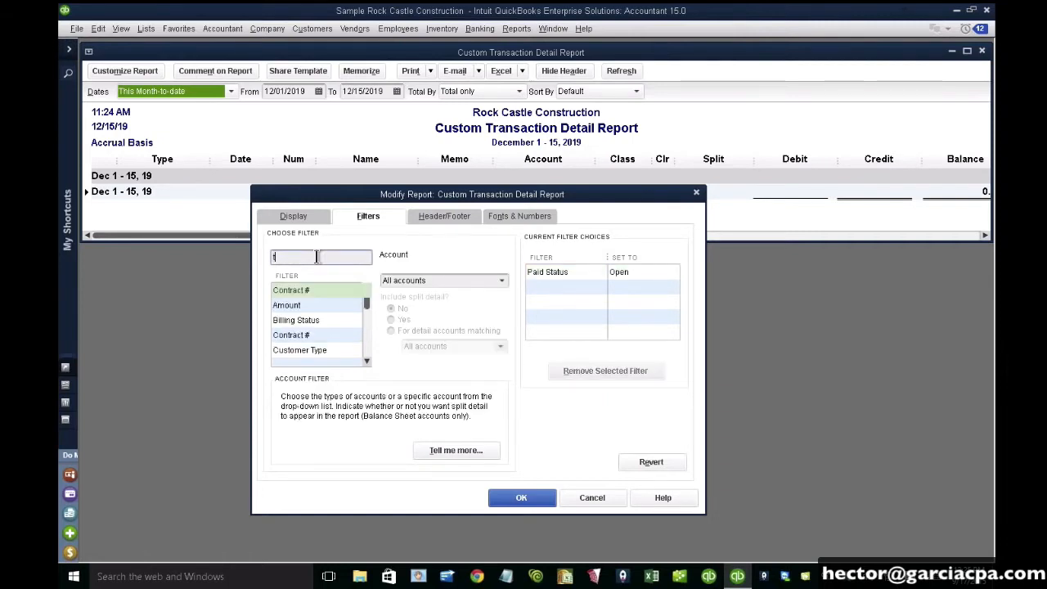
type("r")
left_click(321, 335)
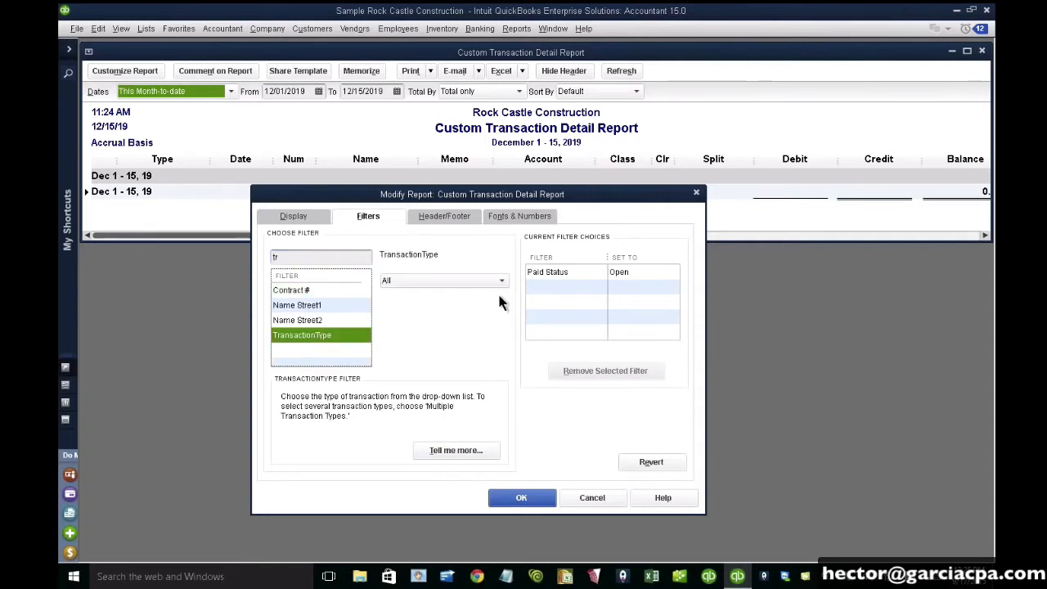
left_click(466, 281)
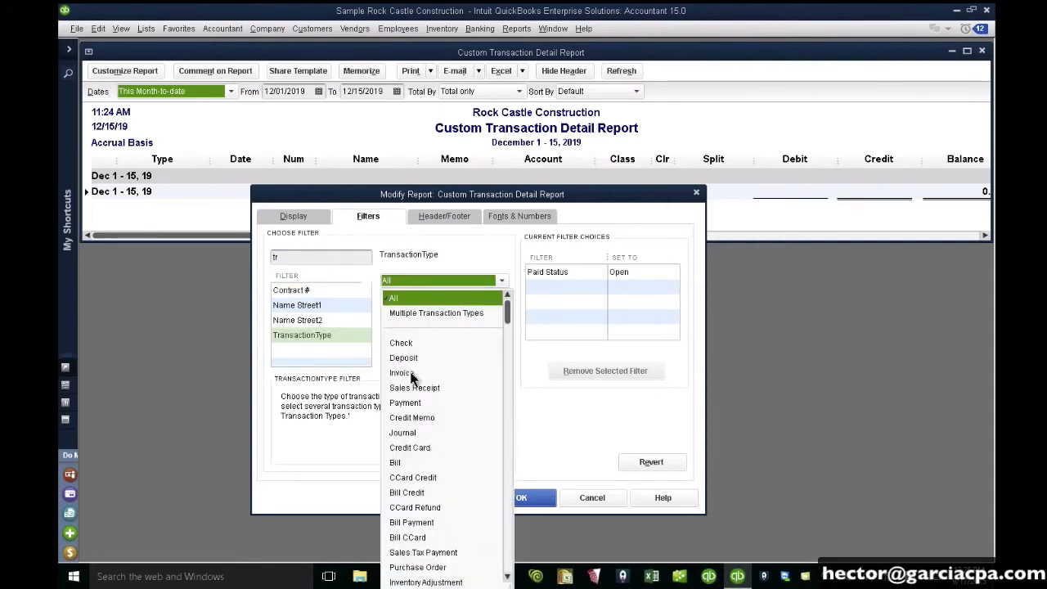
left_click(410, 372)
left_click(321, 258)
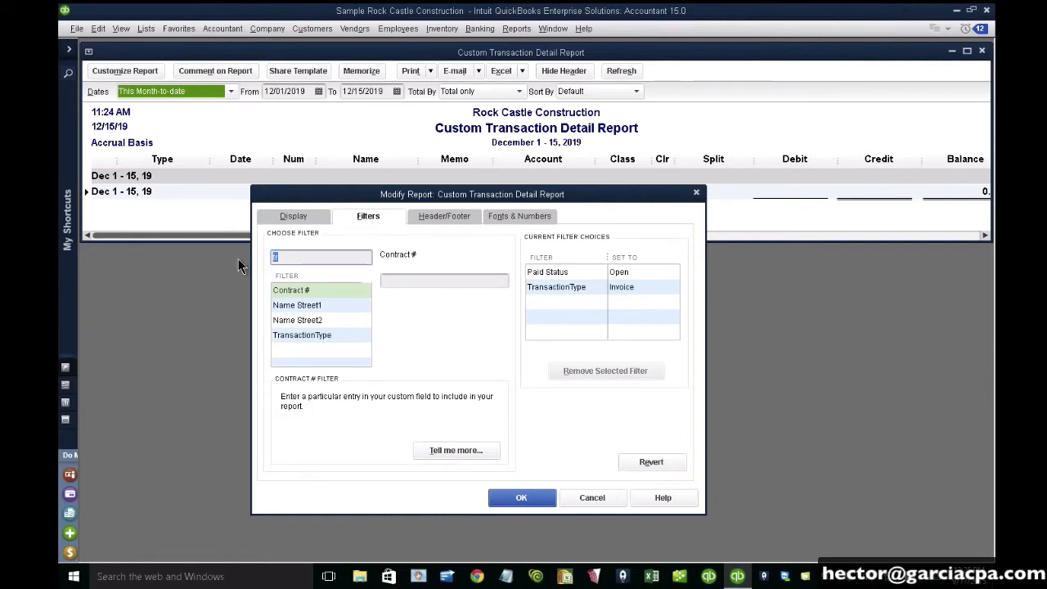
key("BackSpace")
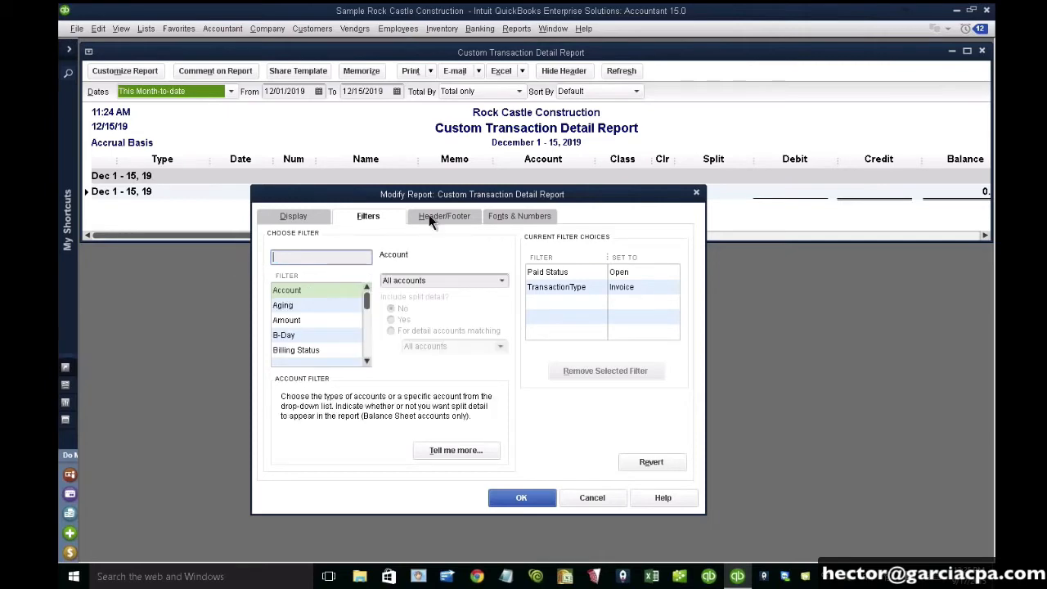
left_click(522, 499)
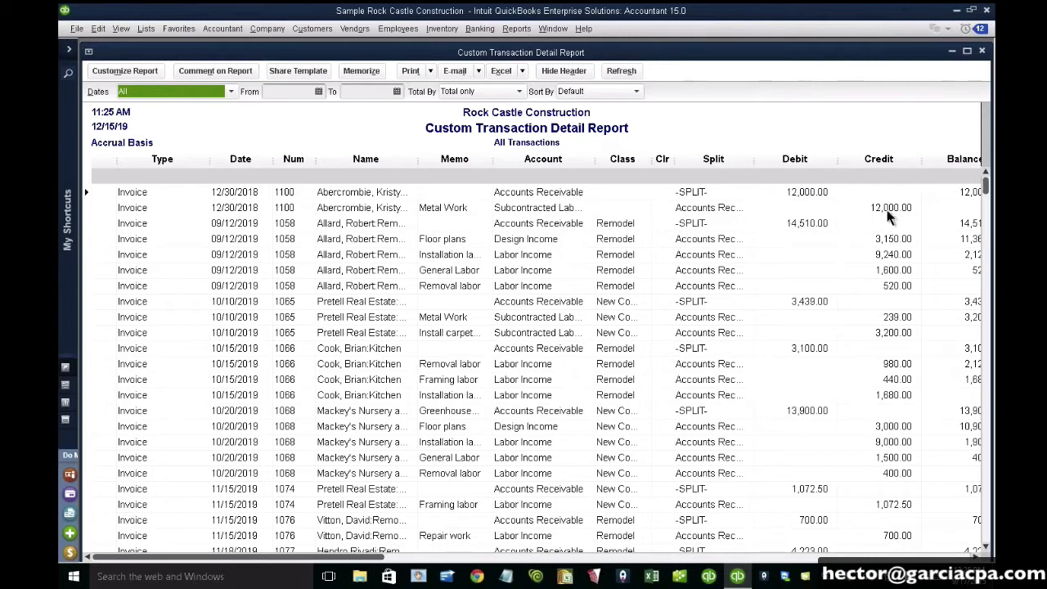
double_click(811, 43)
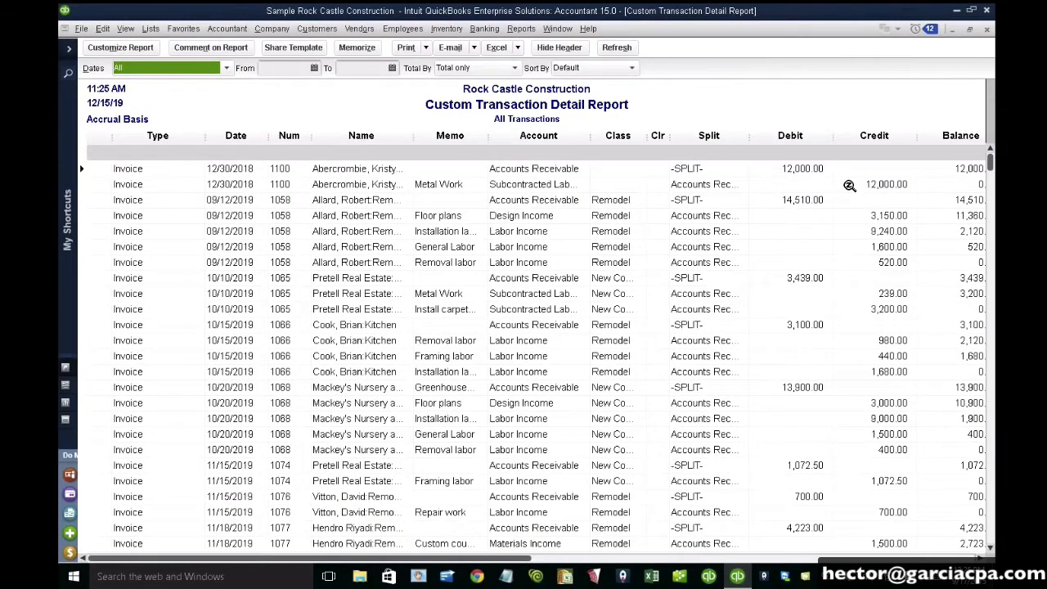
Step: Examine the debit, credit and balance totals at the report's end and the split lines of the first invoices
left_click(850, 186)
left_click(991, 531)
left_click_drag(992, 531, 992, 544)
left_click(960, 533)
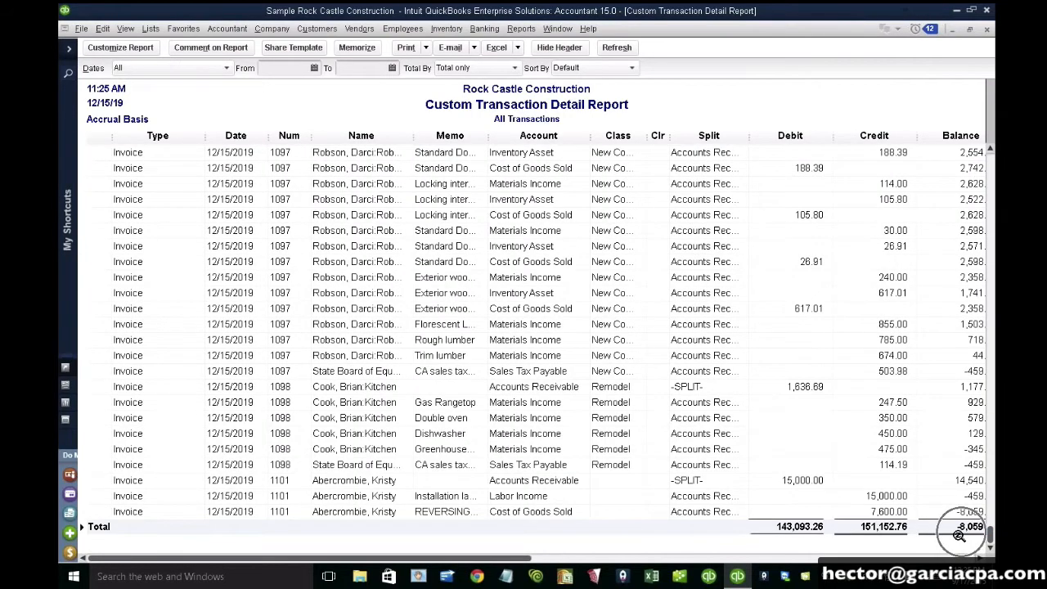
left_click_drag(991, 537, 994, 89)
scroll(581, 122, "up", 20)
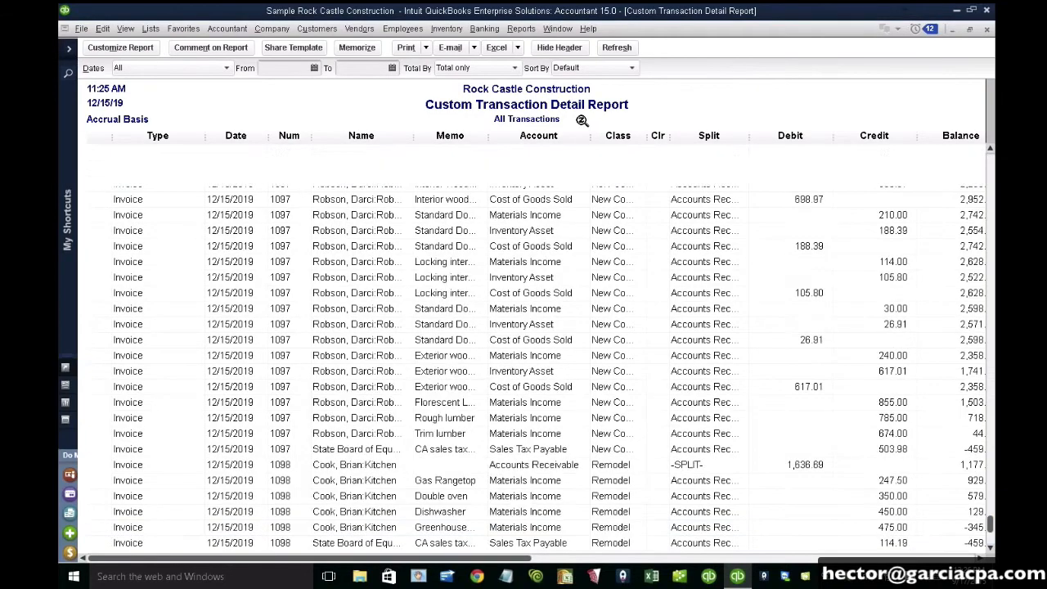
scroll(769, 175, "up", 15)
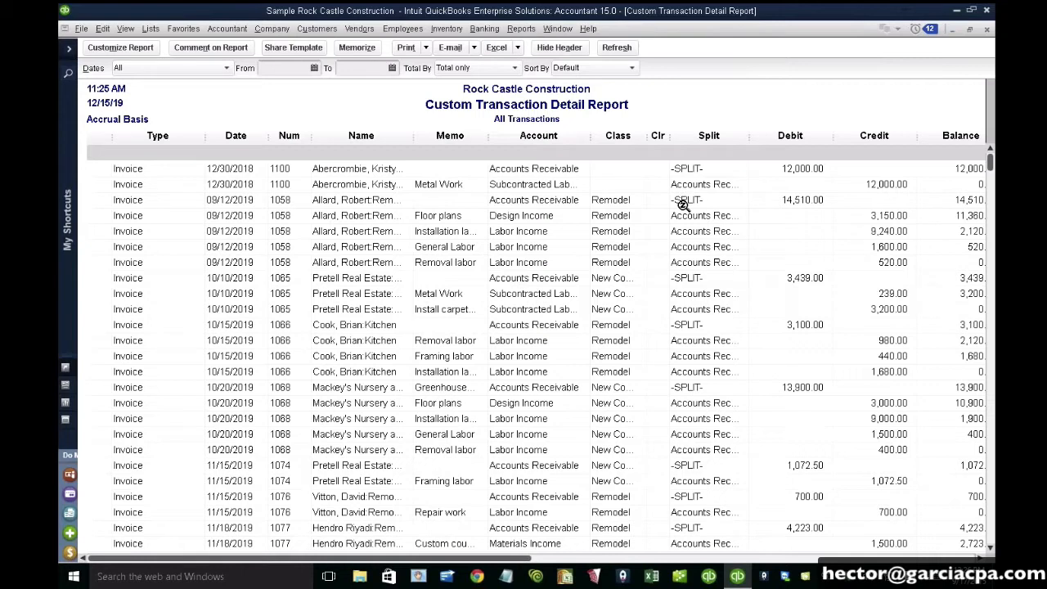
left_click(802, 200)
left_click(818, 202)
key("ctrl")
key("ctrl")
key("ctrl")
key("ctrl")
Step: Add a Detail Level filter set to Summary only to the invoice report and apply it
left_click(127, 50)
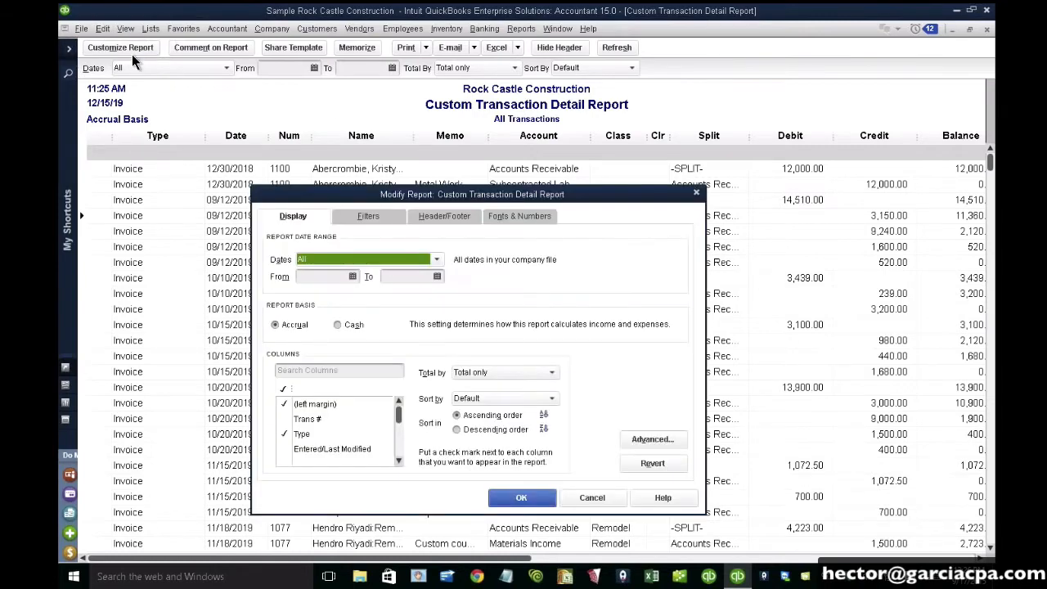
left_click(370, 217)
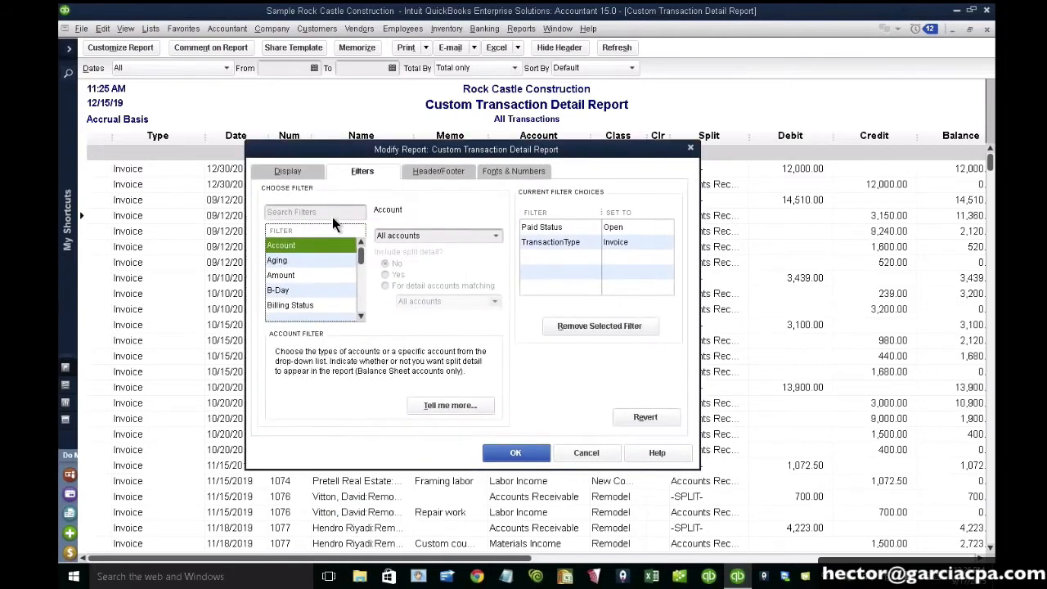
left_click(294, 276)
key("d")
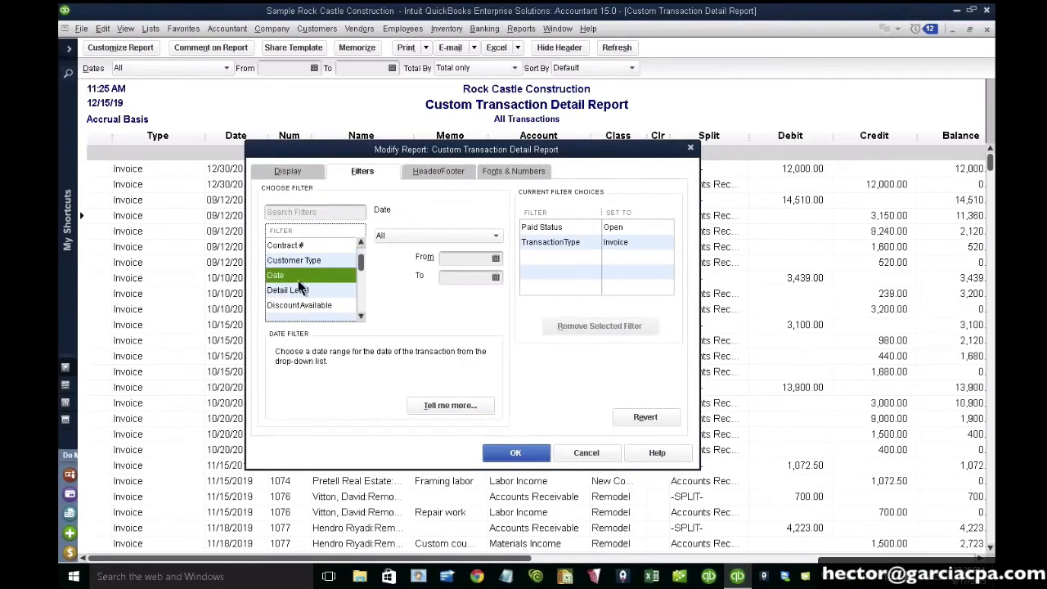
key("ctrl")
left_click(304, 290)
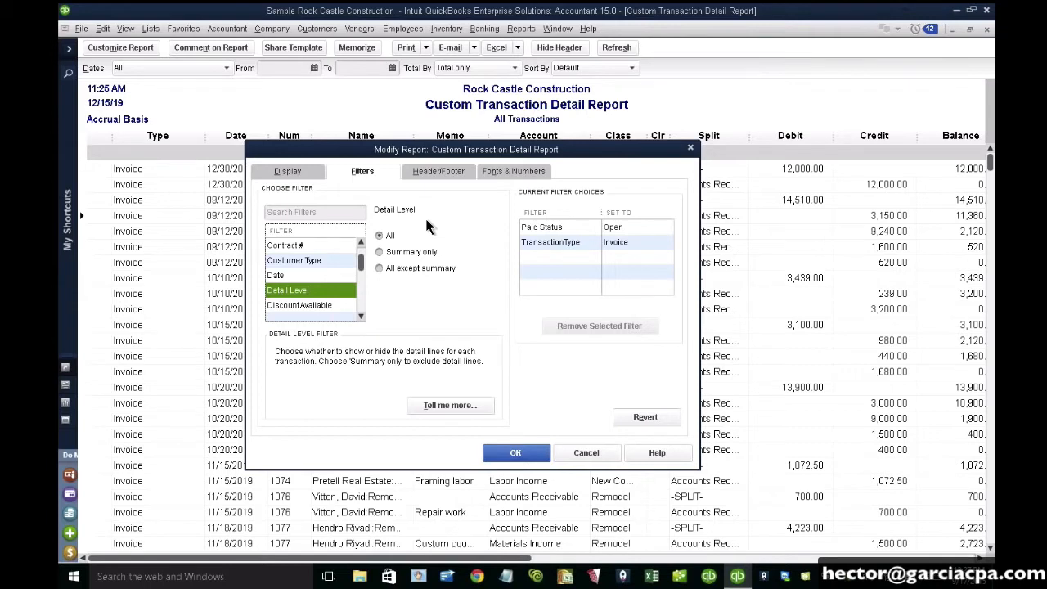
left_click(389, 236)
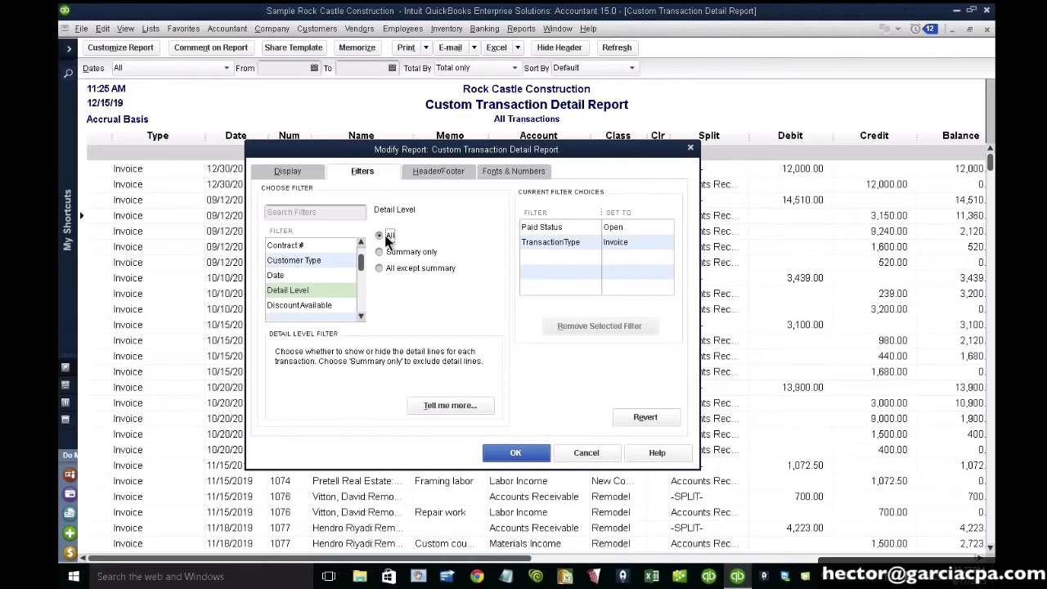
left_click(394, 253)
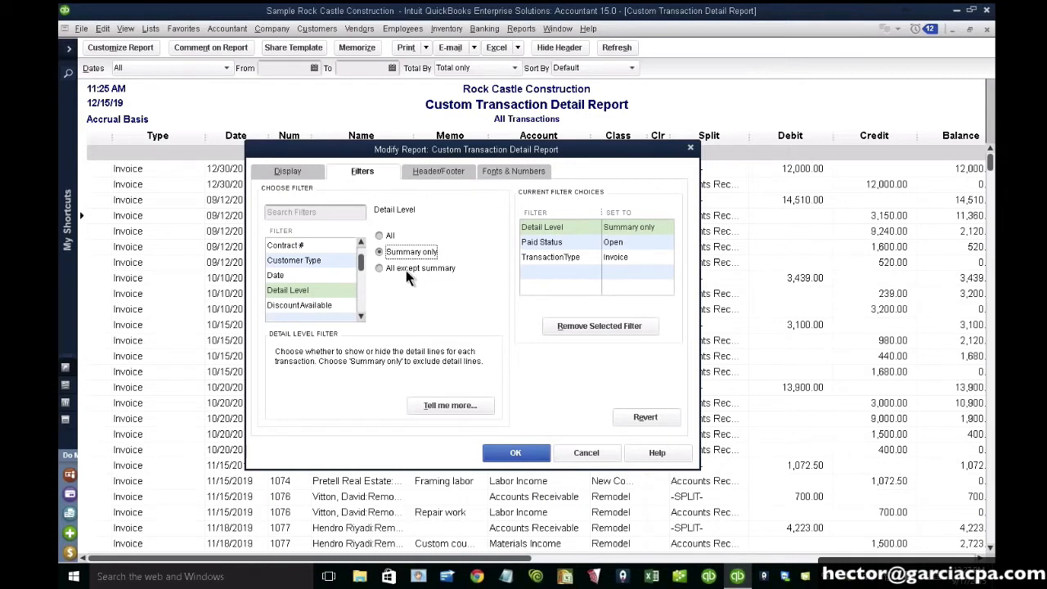
left_click(406, 271)
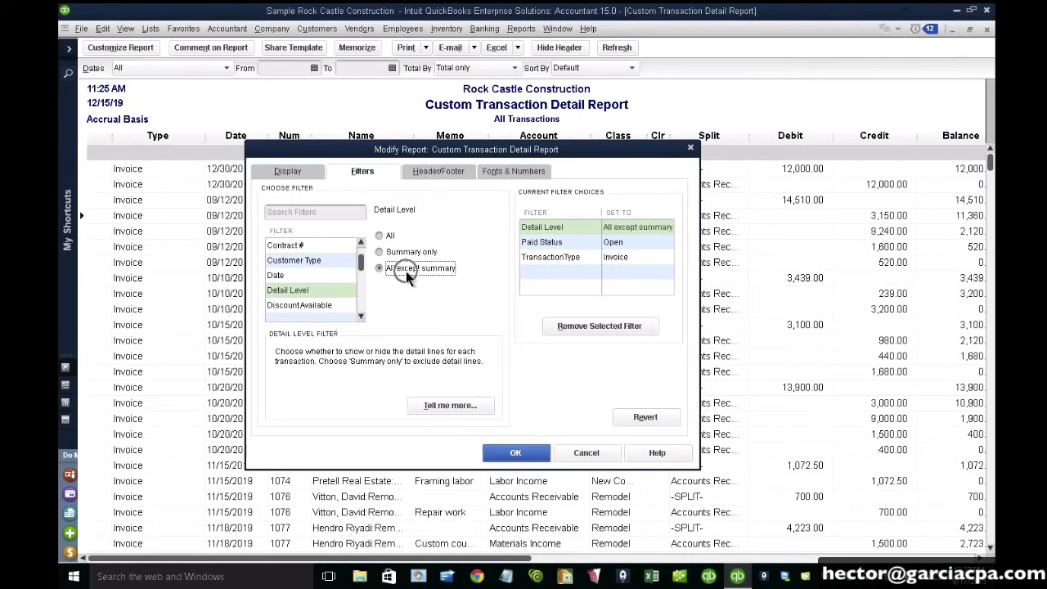
left_click(404, 250)
left_click(517, 454)
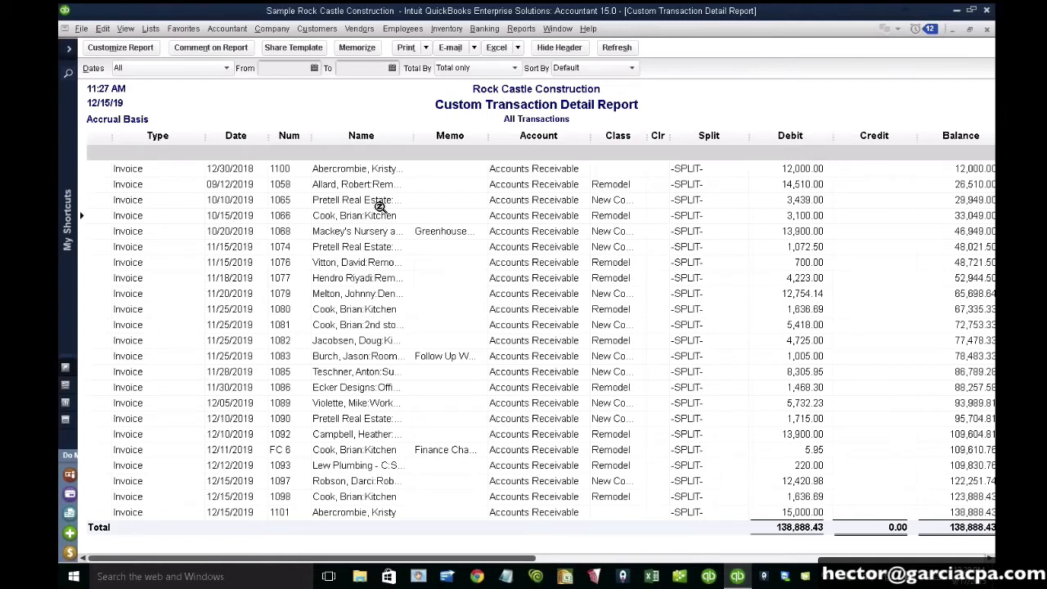
Step: Show the invoice transactions in the Customer Center, filtered to Open Invoices
left_click(318, 28)
left_click(327, 47)
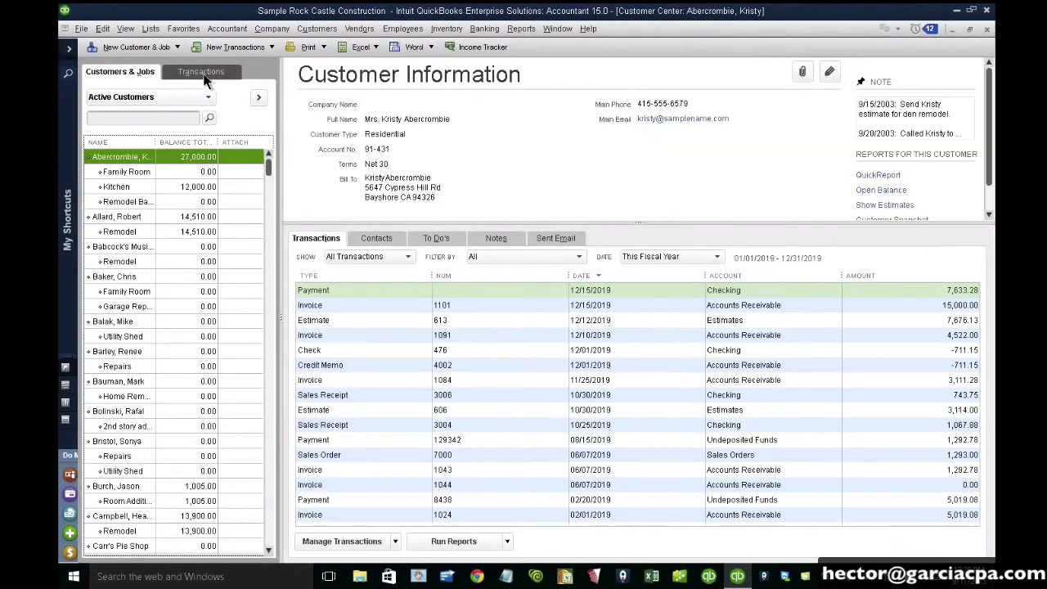
left_click(202, 71)
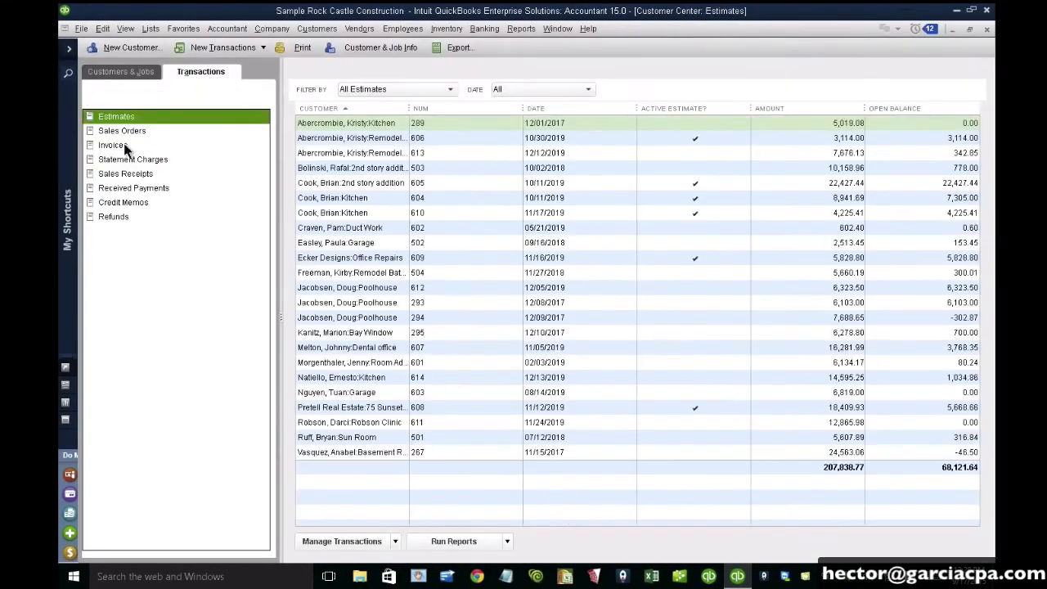
left_click(123, 145)
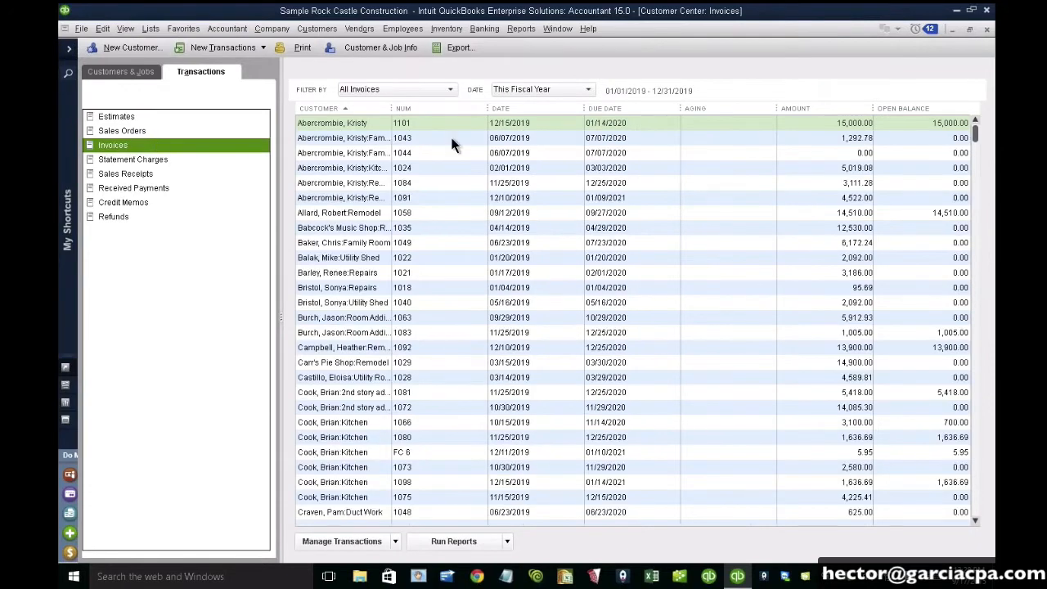
left_click(396, 89)
left_click(385, 115)
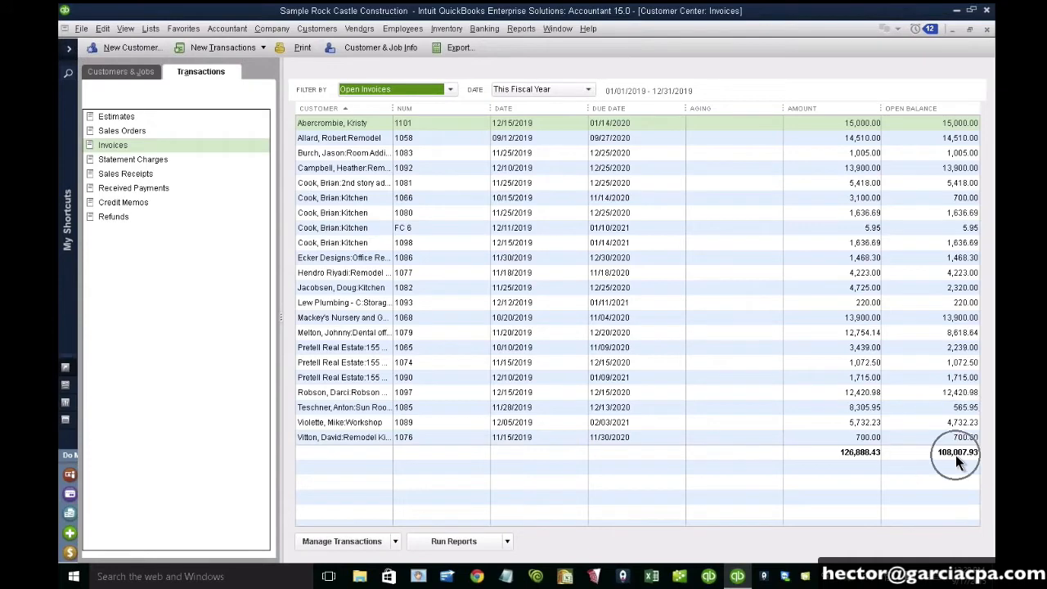
Step: Set the open invoice list's date range to All, check its amount and open balance totals, and leave the Customer Center
left_click(545, 90)
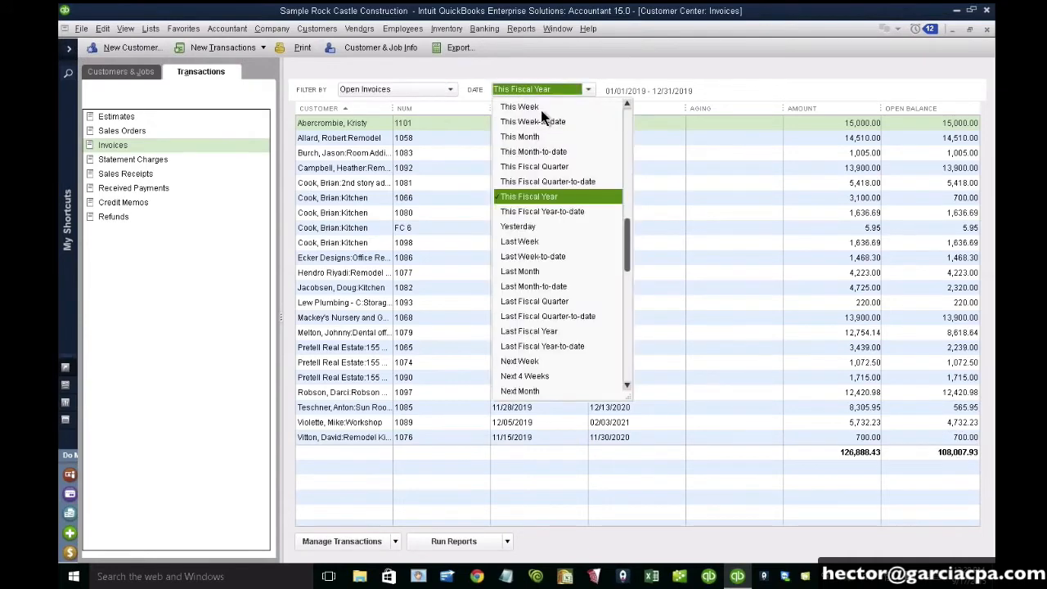
left_click(530, 107)
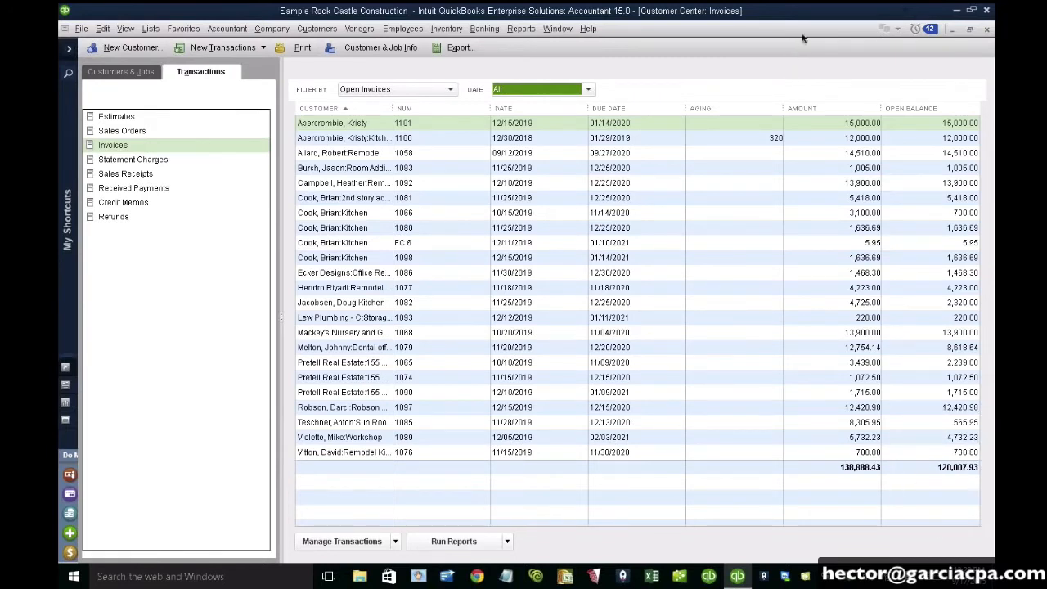
left_click(866, 465)
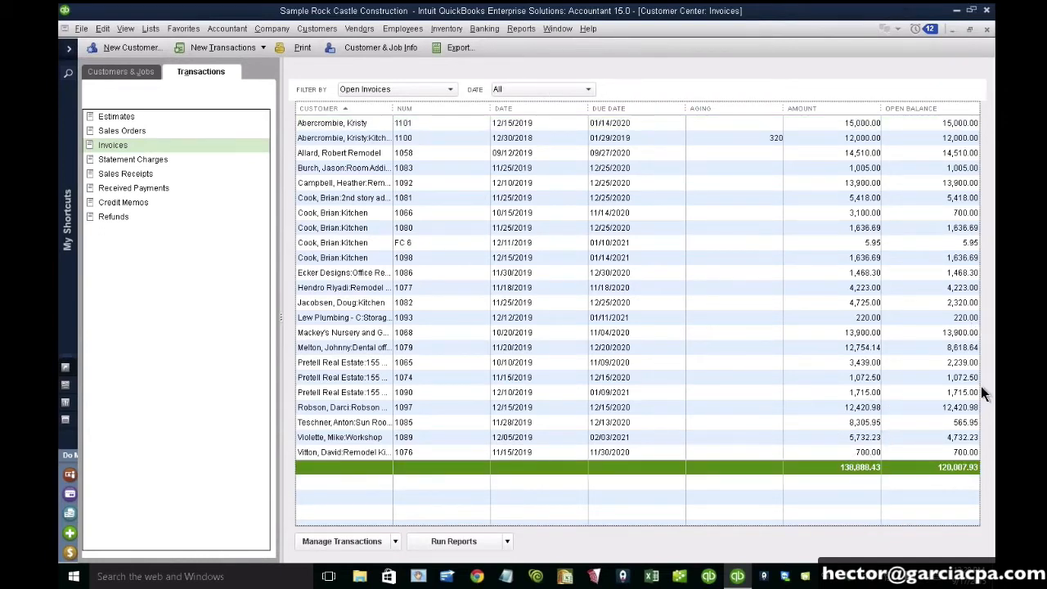
key("ctrl")
left_click(954, 29)
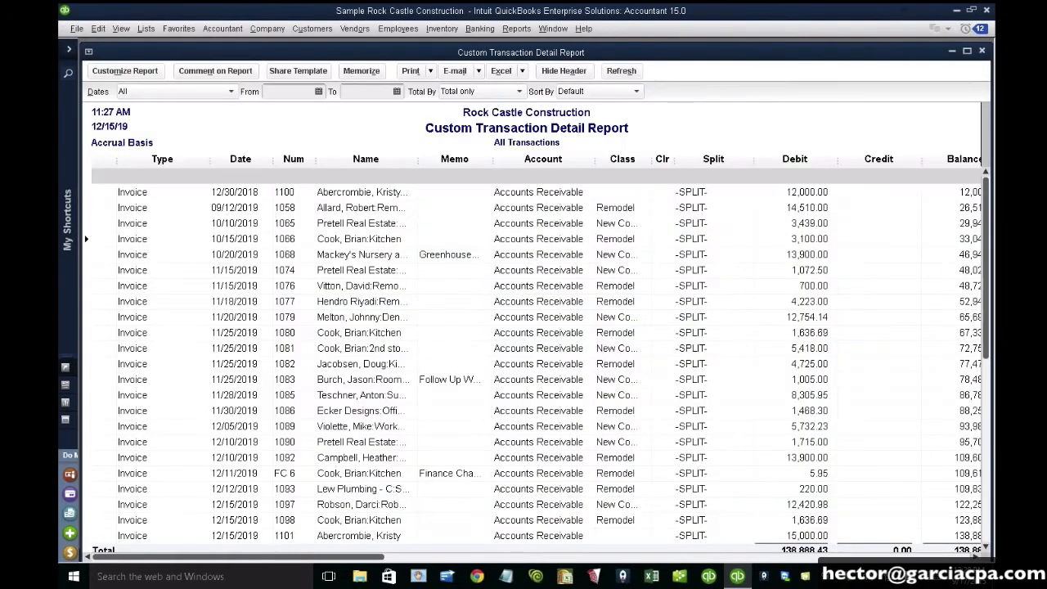
Step: Maximize the Custom Transaction Detail Report and hide its Memo, Account, Class and Split columns
double_click(345, 62)
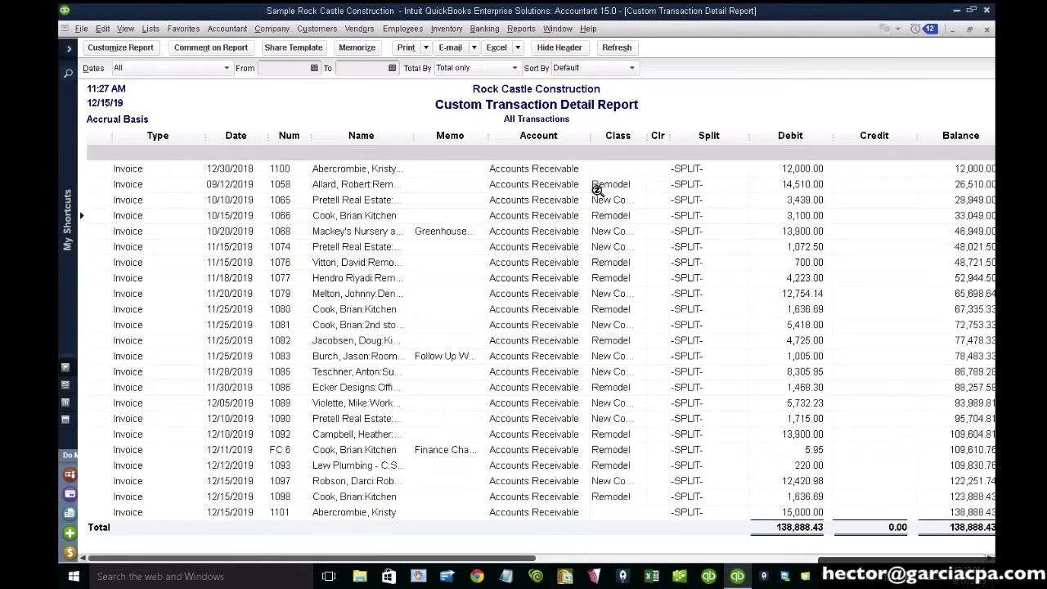
left_click_drag(485, 136, 411, 136)
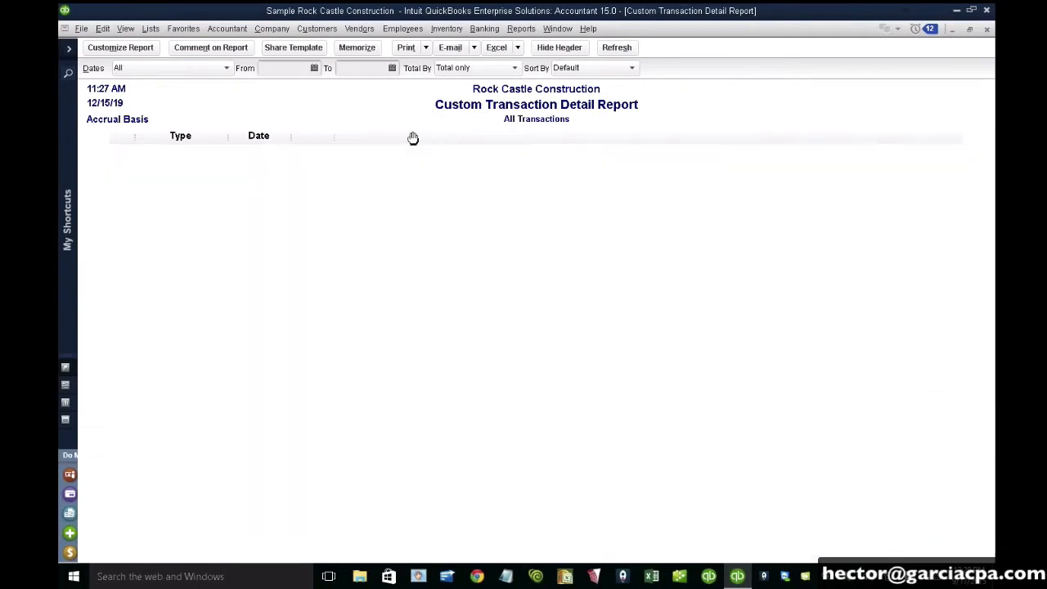
left_click_drag(535, 136, 435, 136)
left_click_drag(544, 136, 484, 136)
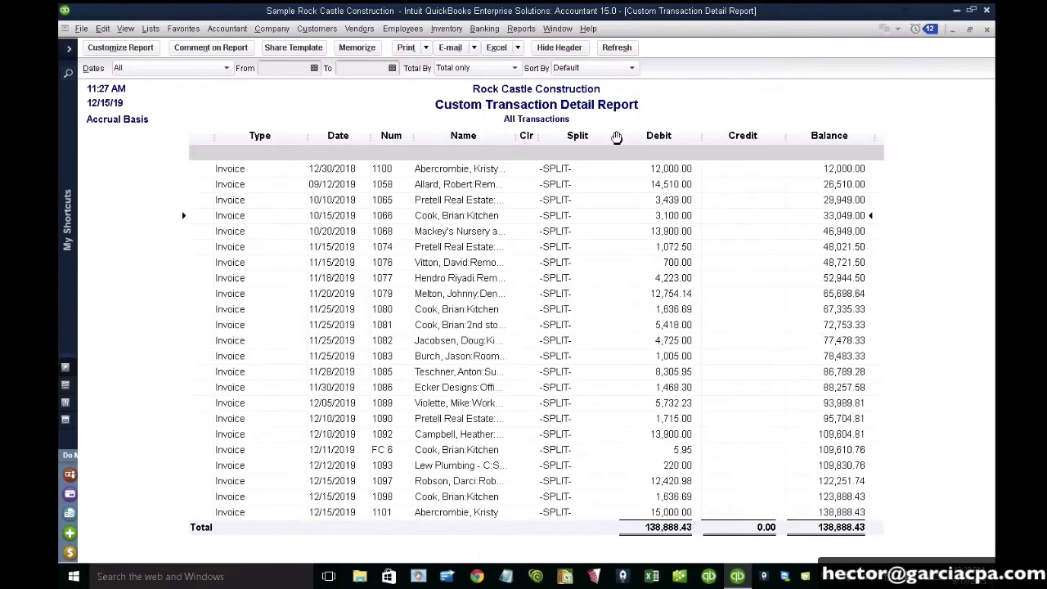
left_click_drag(616, 137, 540, 138)
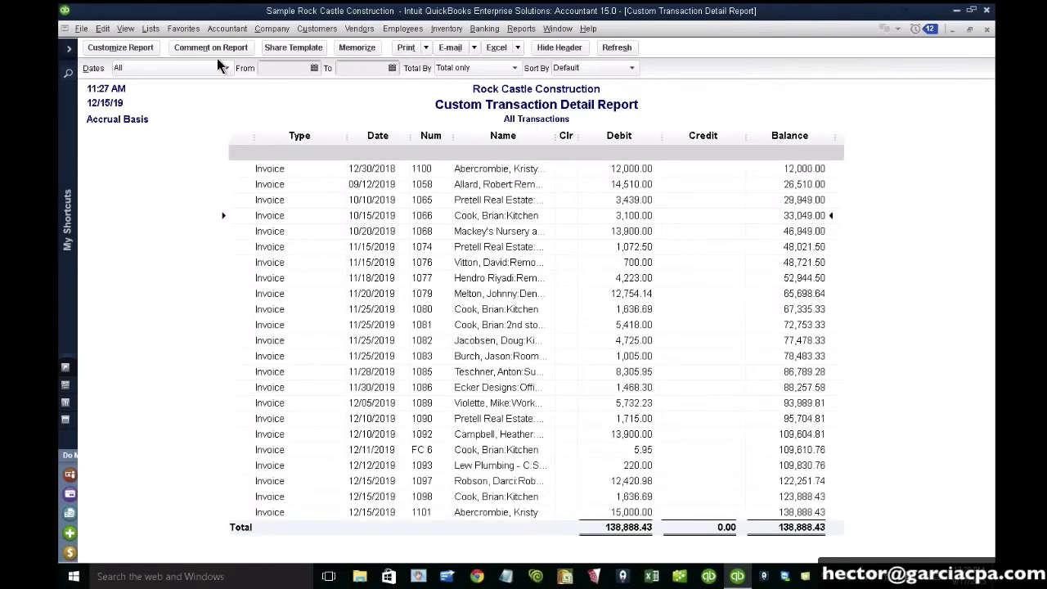
Step: Add the Open Balance column to the transaction detail report, finding it with the column search "ba"
left_click(127, 47)
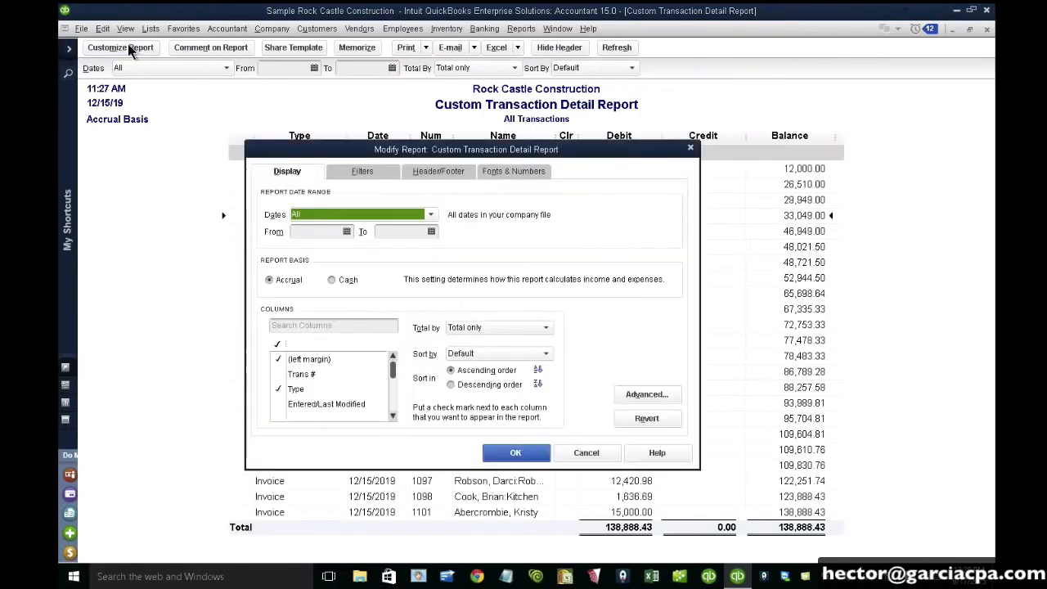
left_click(329, 325)
type("ba")
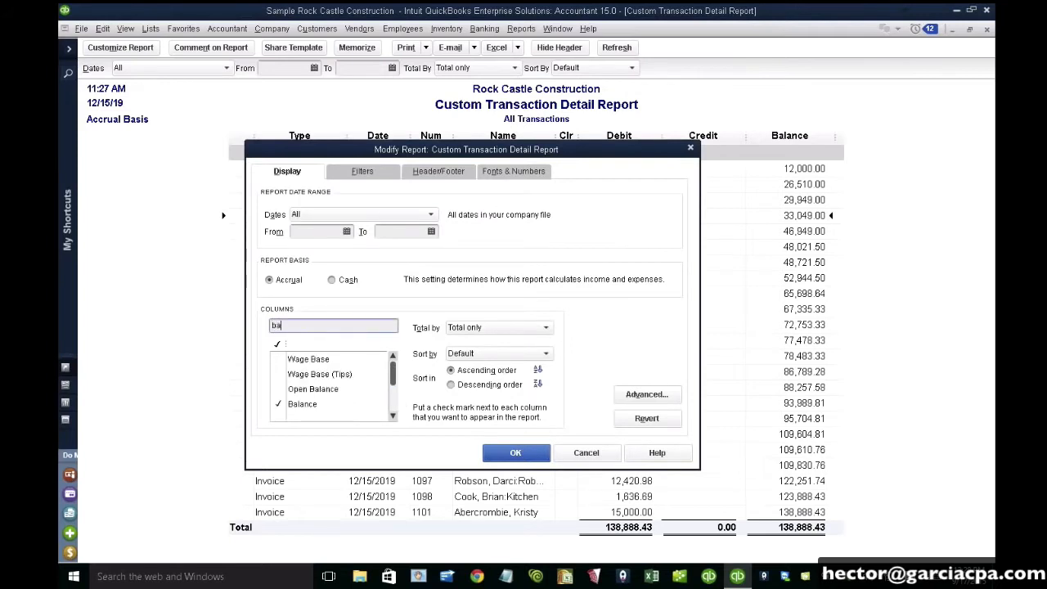
left_click(394, 416)
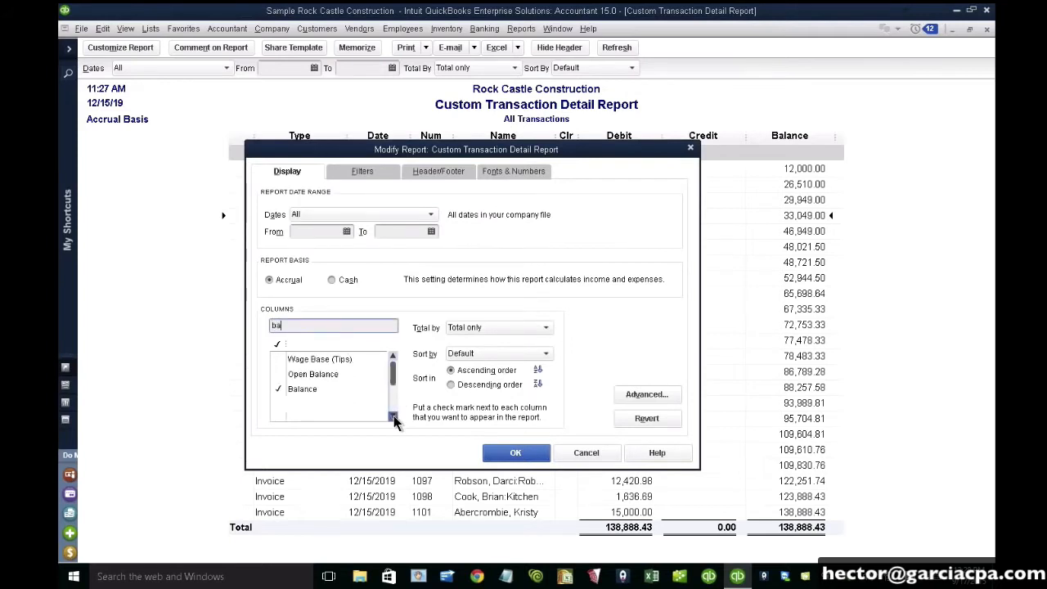
left_click(314, 377)
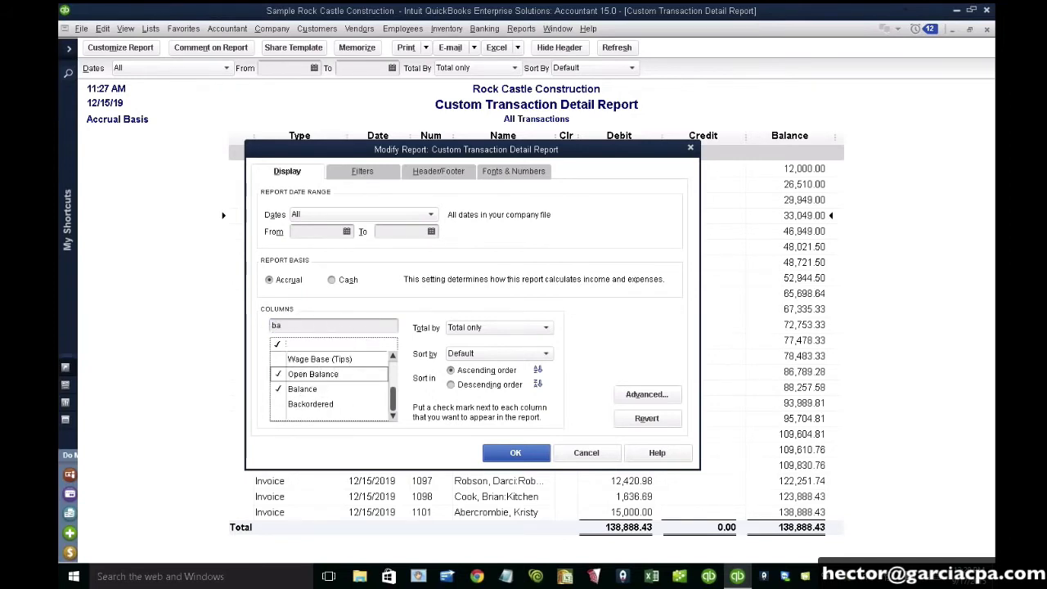
left_click(536, 457)
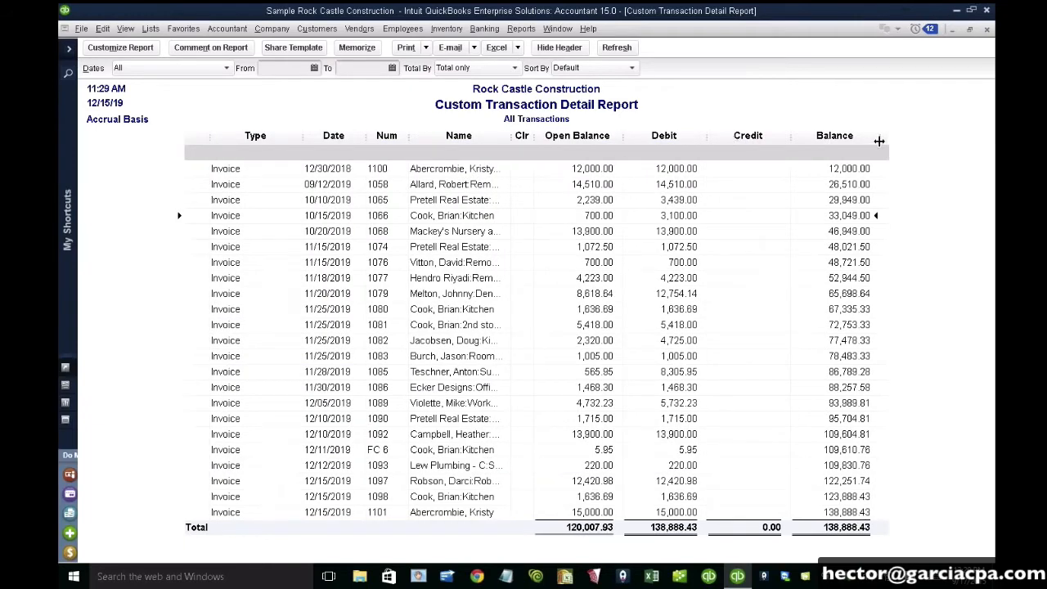
Step: Collapse the report's Debit, Credit and Balance columns and widen the Name column to fit the customer and job names
left_click_drag(879, 141, 679, 139)
left_click_drag(691, 143, 692, 142)
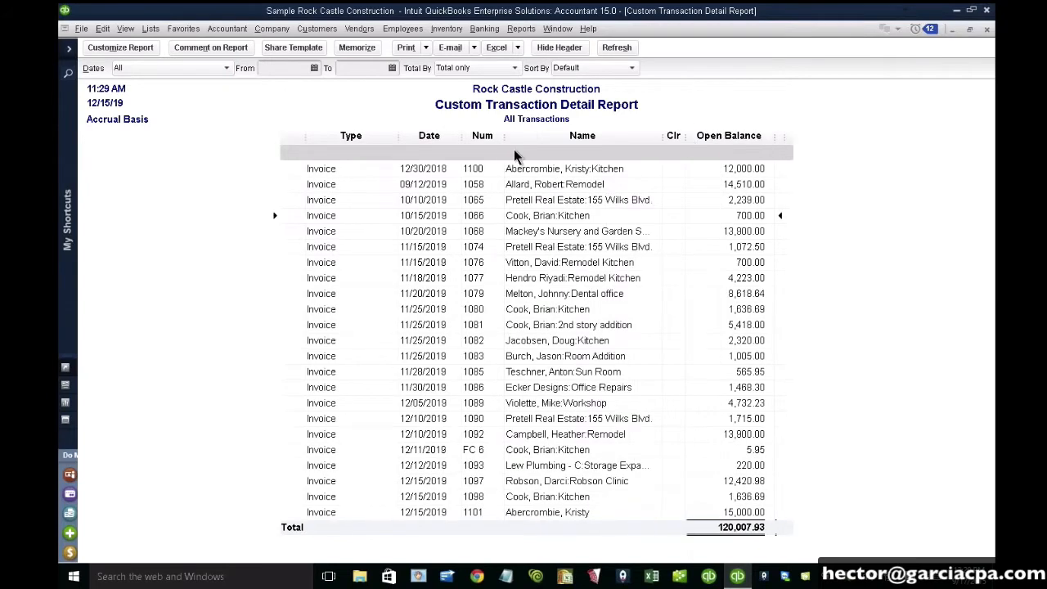
Step: Memorize the report under the name "Open Invoices (Open Balanced Only)"
left_click(358, 49)
type("O")
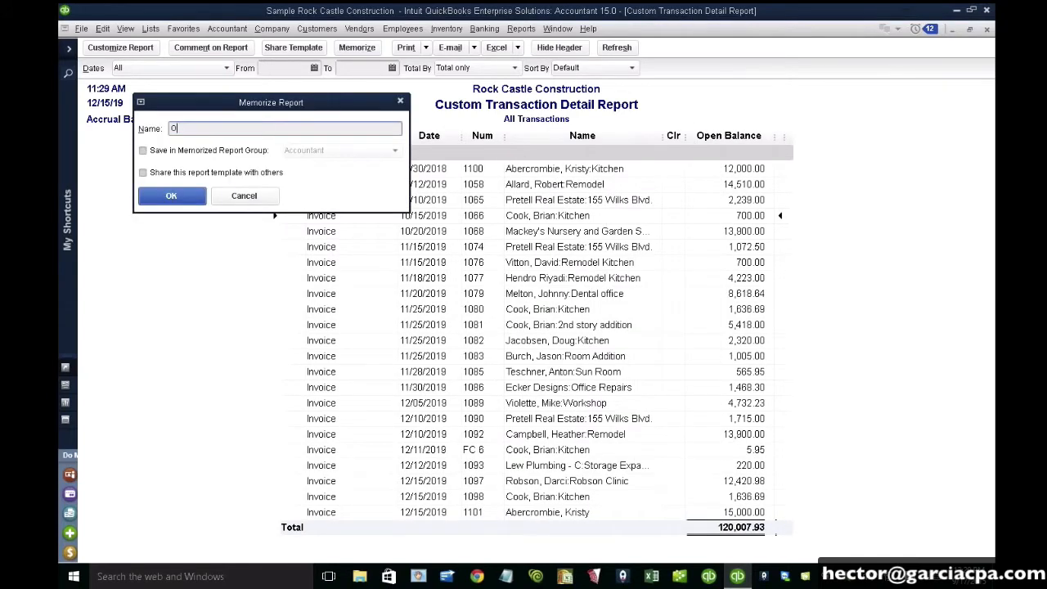
type("pen Invoices (Open Balanced Only)")
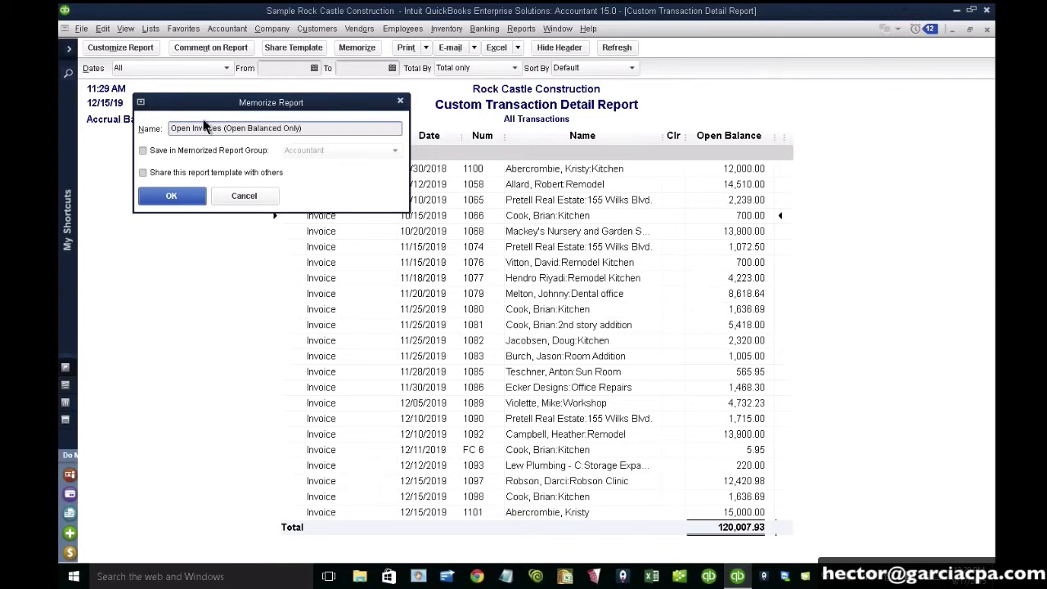
left_click_drag(221, 128, 155, 136)
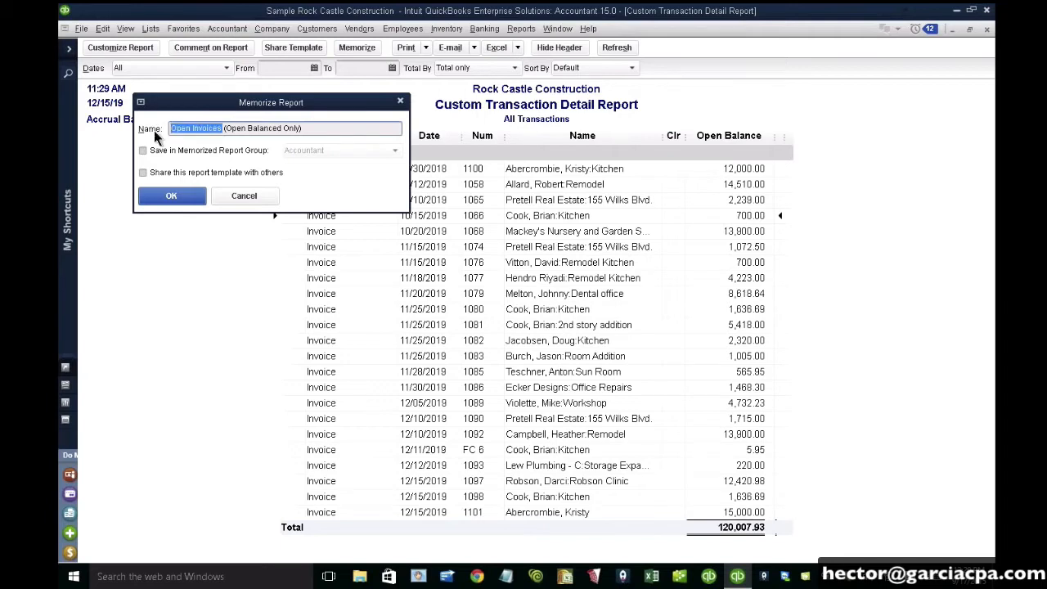
left_click_drag(225, 128, 301, 128)
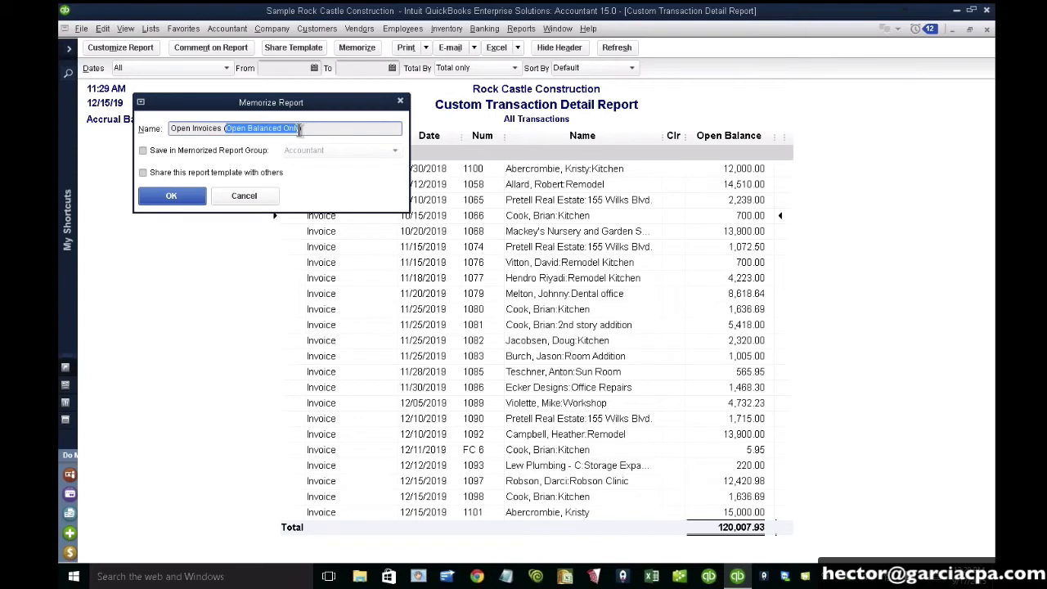
left_click(326, 131)
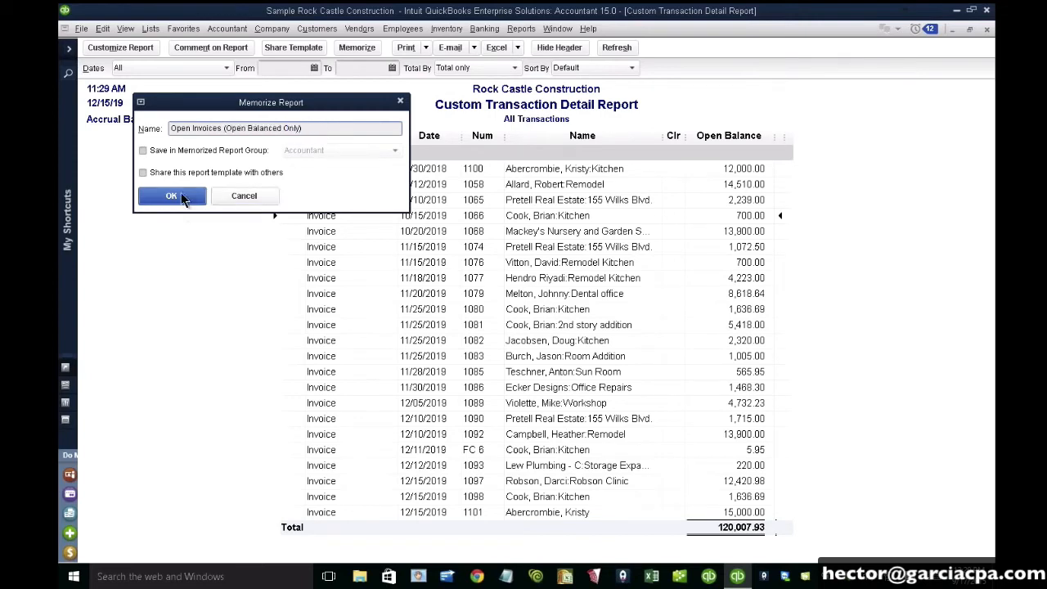
left_click(181, 198)
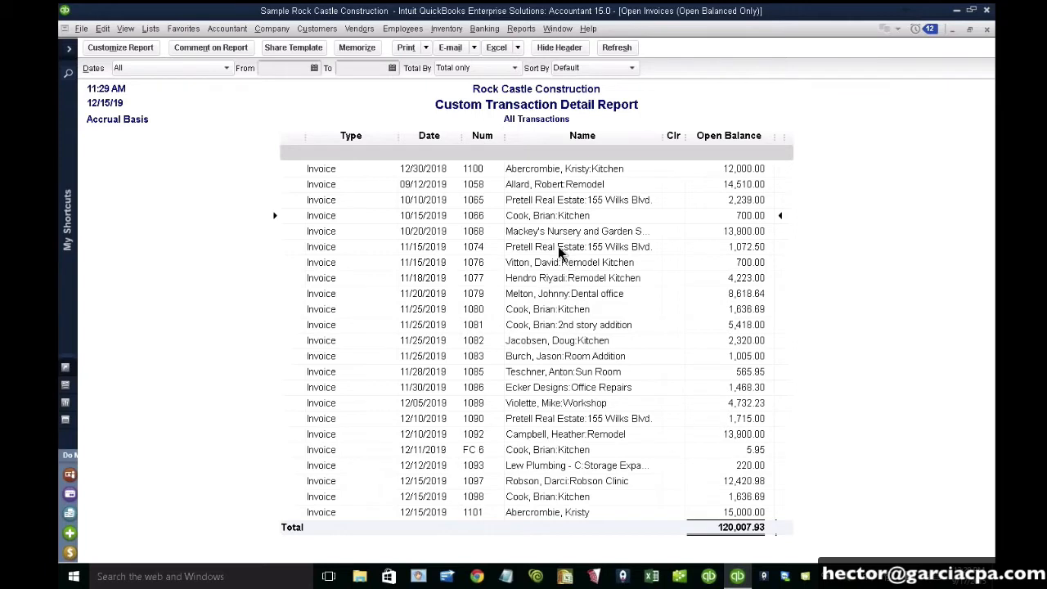
Step: Total the open invoices report by Customer
left_click(470, 71)
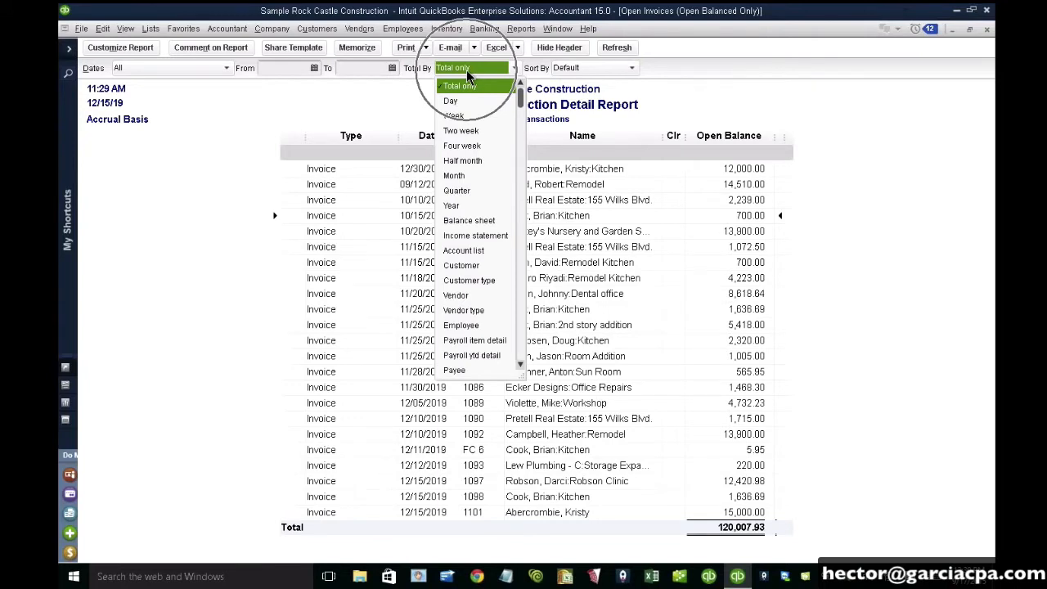
left_click(466, 70)
left_click(466, 69)
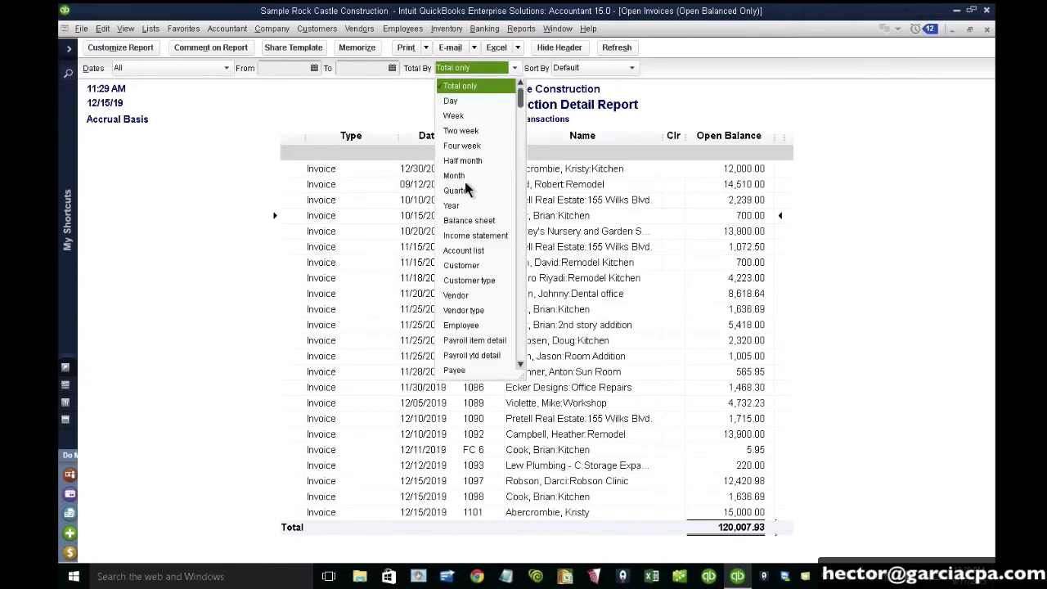
left_click(467, 267)
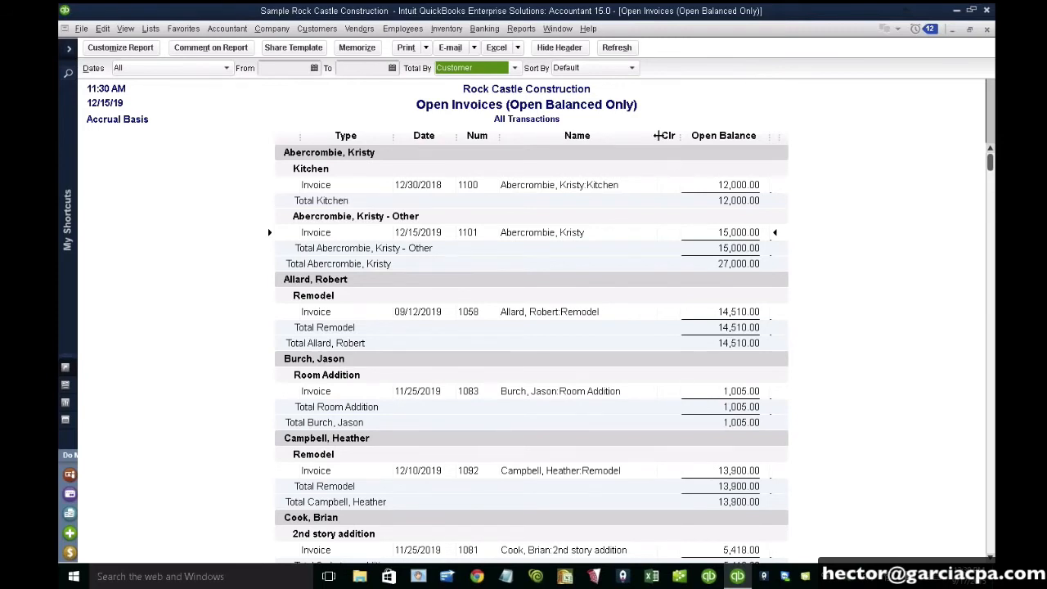
Step: Hide the Name, Type and Clr columns in the report grouped by customer
left_click_drag(658, 135, 650, 135)
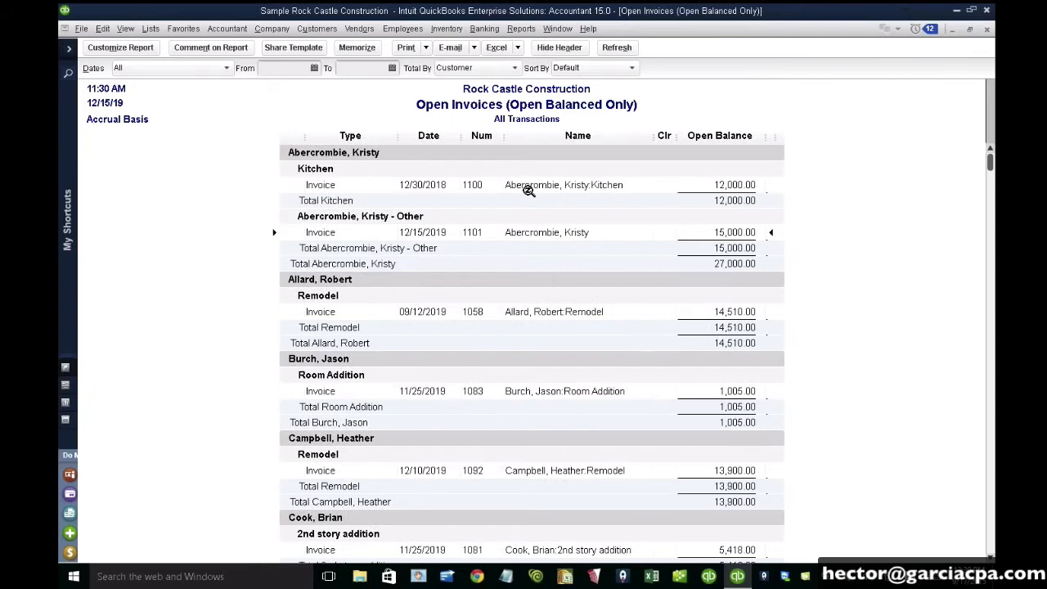
left_click(310, 154)
left_click_drag(652, 136, 506, 145)
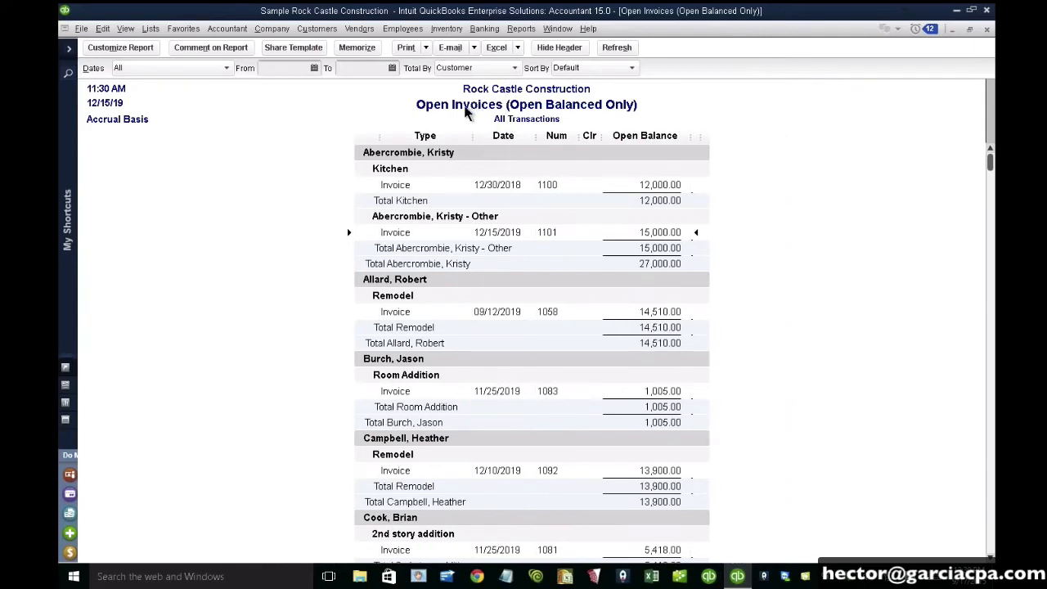
left_click_drag(473, 138, 383, 134)
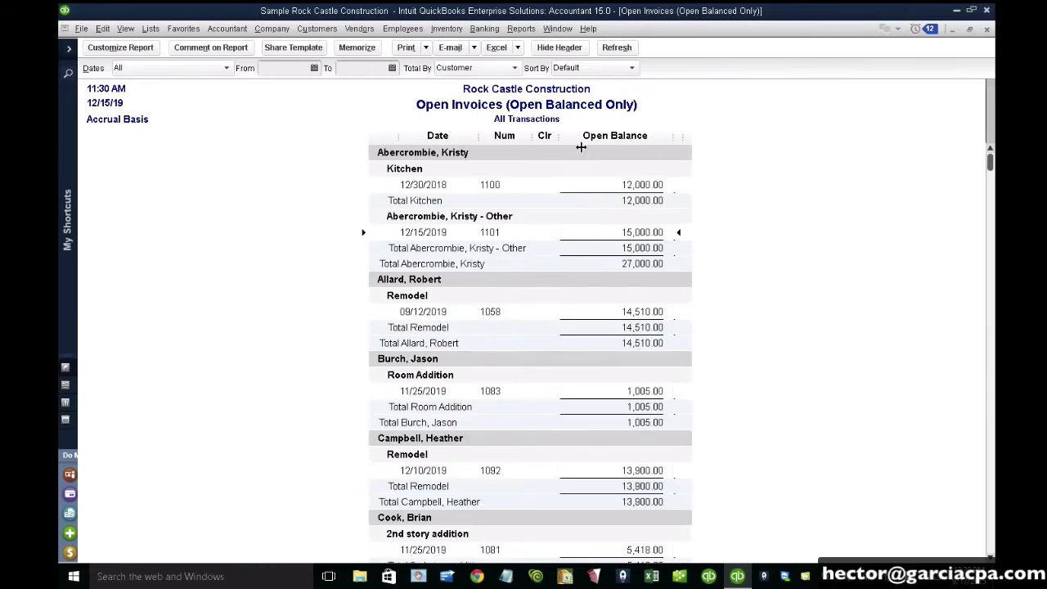
left_click_drag(581, 146, 540, 136)
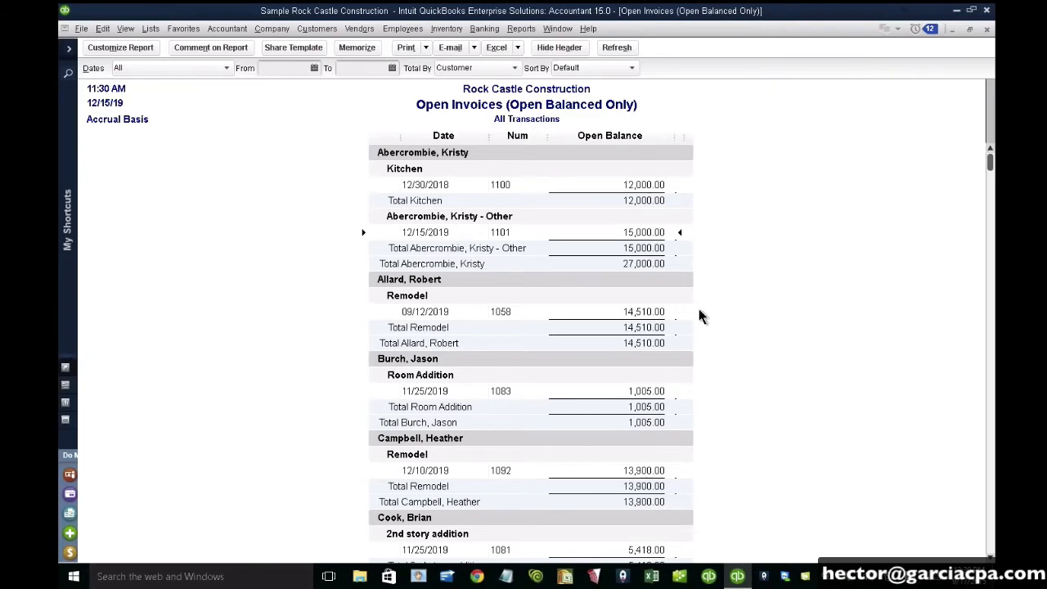
Step: Examine the open balances and subtotals of each customer and job through the whole report
scroll(681, 312, "down", 3)
scroll(683, 319, "down", 2)
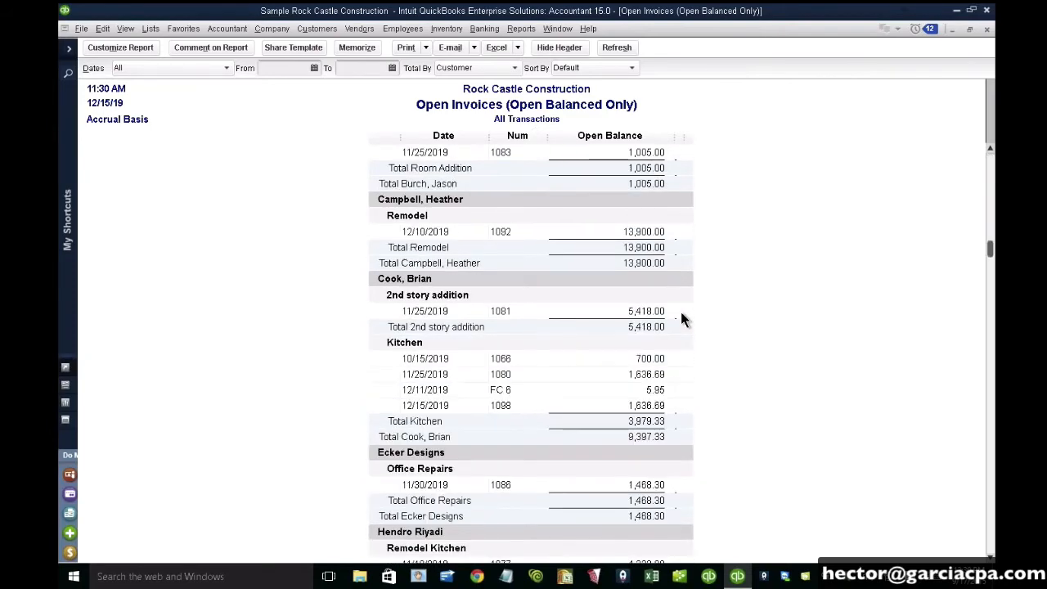
scroll(683, 319, "down", 5)
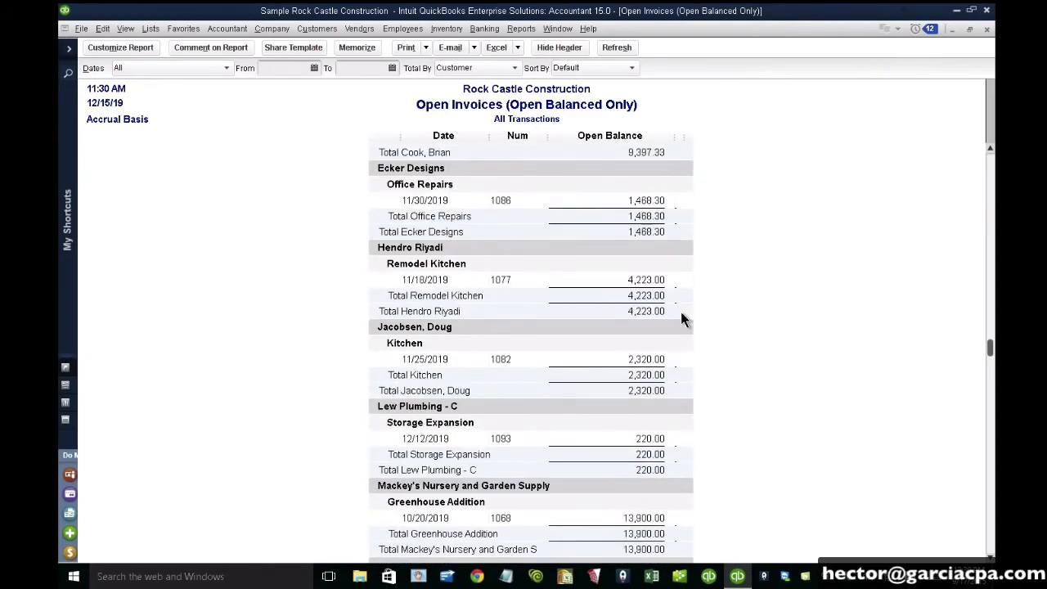
scroll(682, 319, "down", 8)
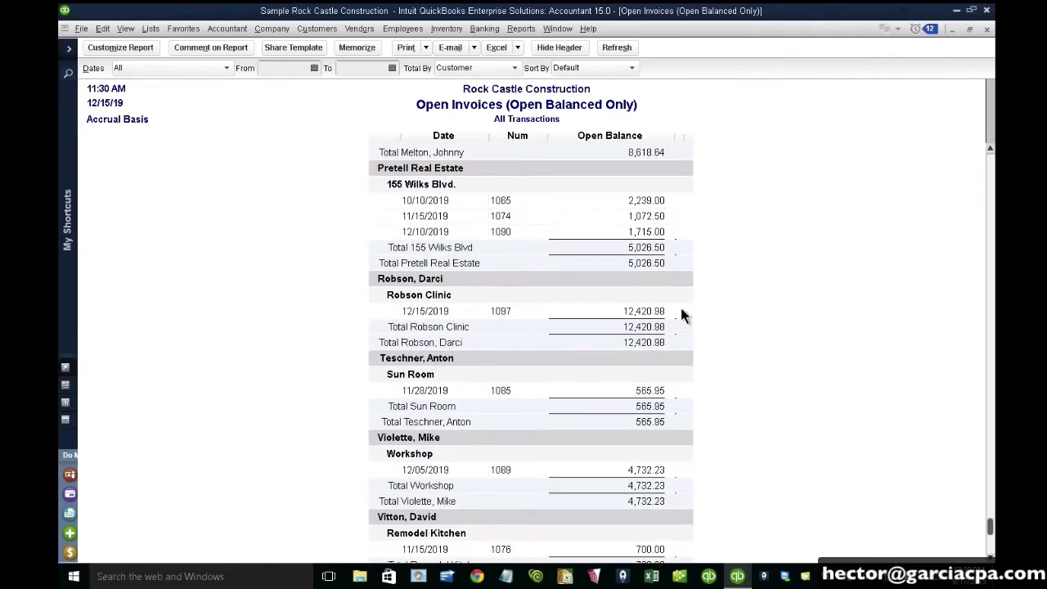
scroll(683, 316, "down", 1)
scroll(683, 316, "up", 16)
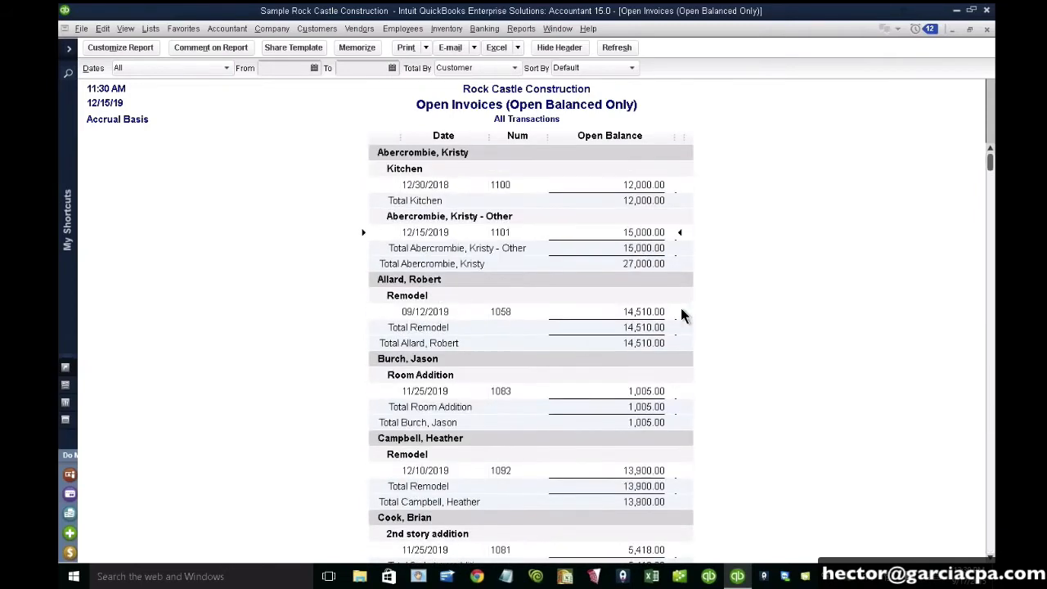
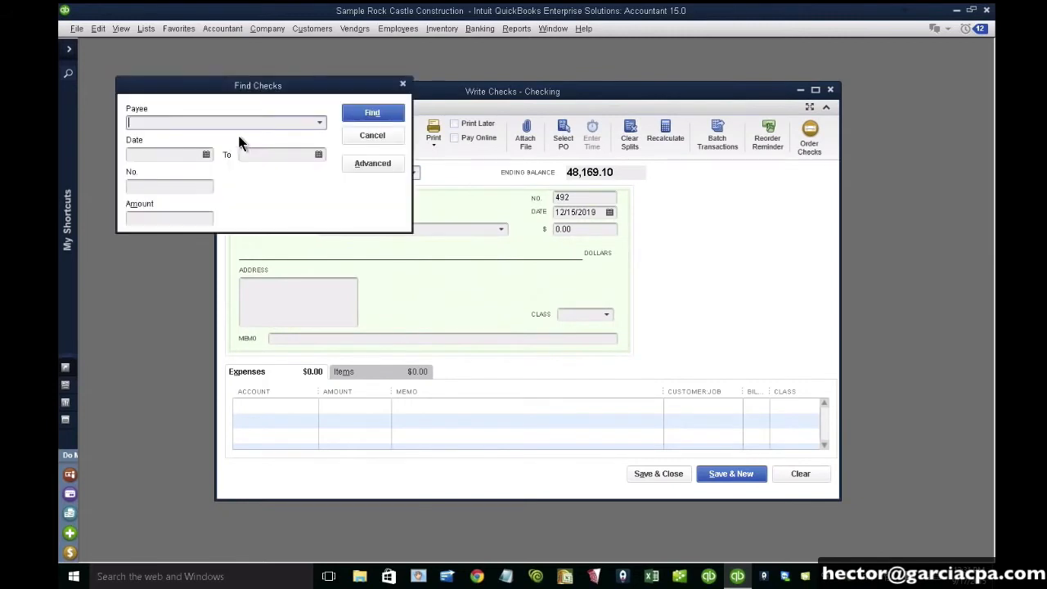
Step: Find the check by its payee's full name and enlarge the check window
type("Hector Garcia")
left_click(367, 113)
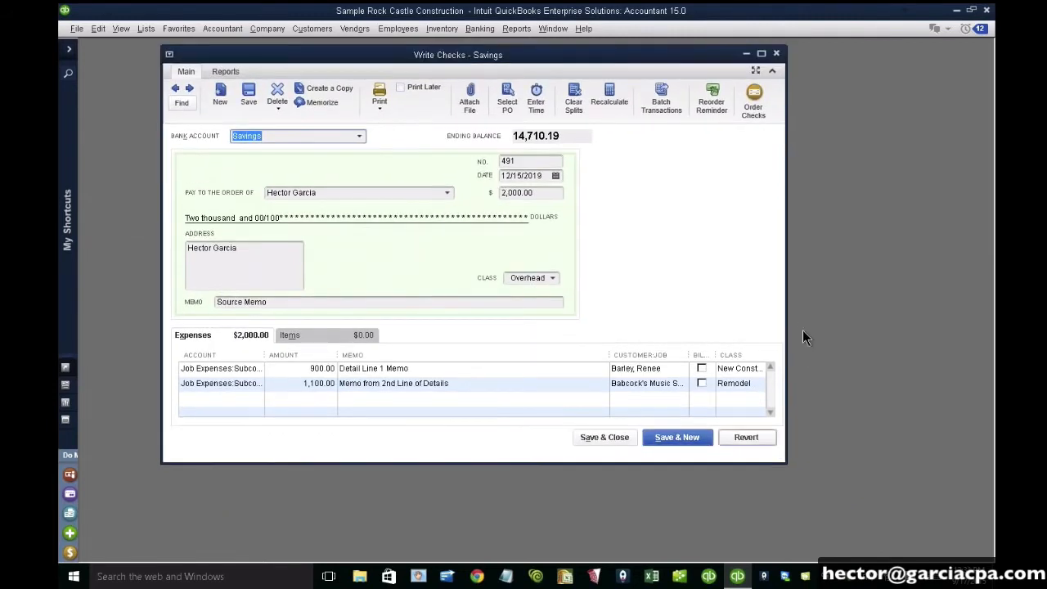
left_click_drag(786, 463, 858, 524)
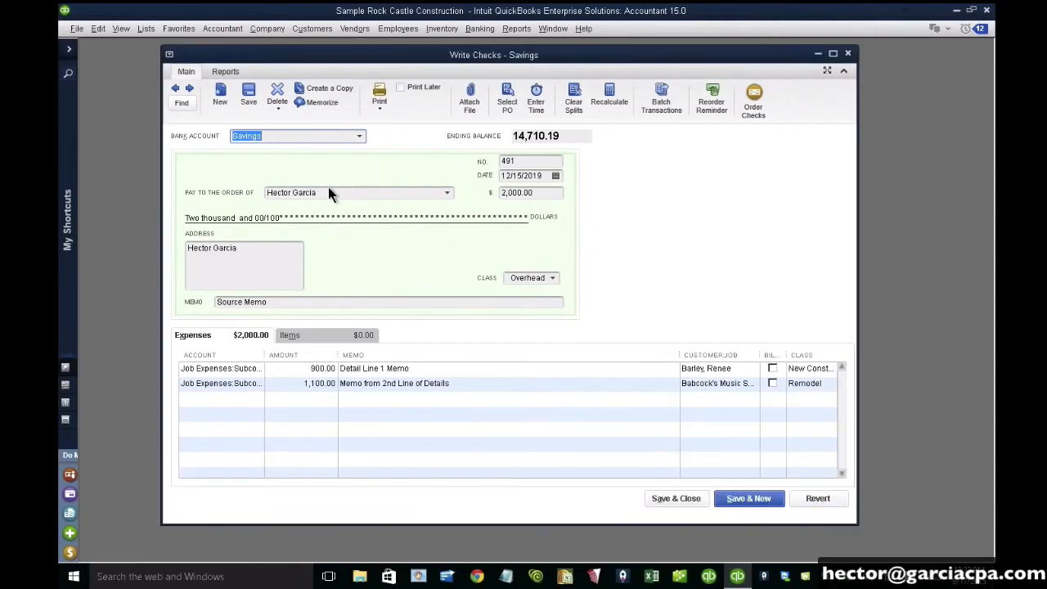
Step: Examine the check's source fields: payee, bank account, amount, class and memo
left_click(328, 192)
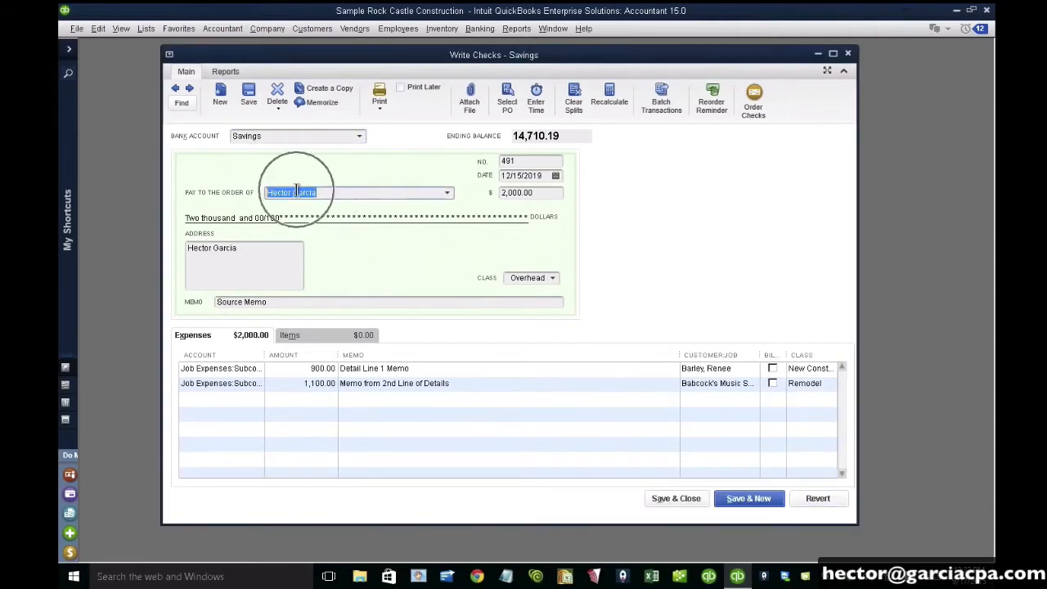
left_click(234, 136)
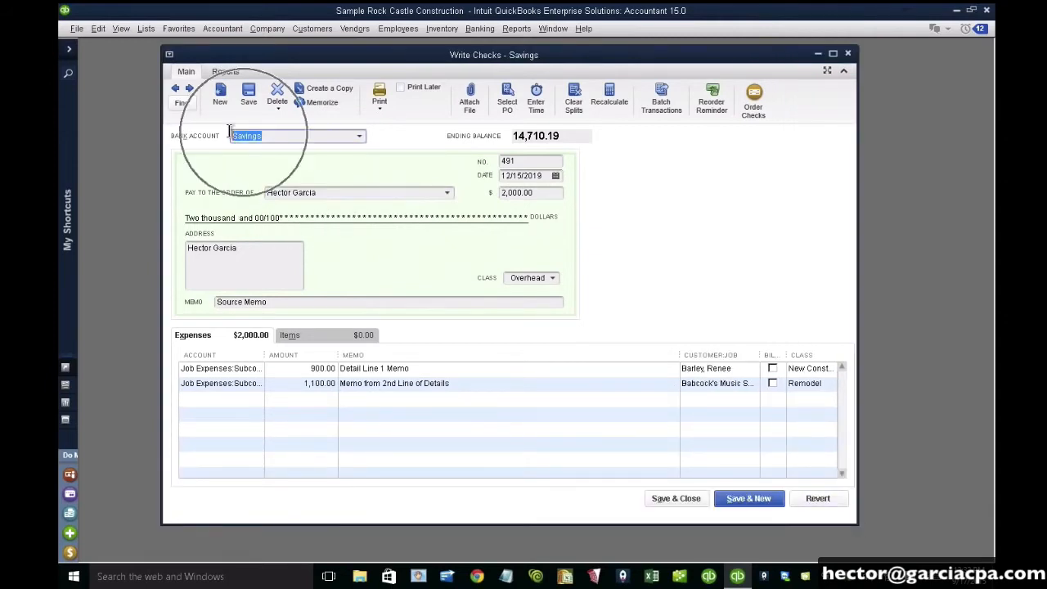
left_click(555, 192)
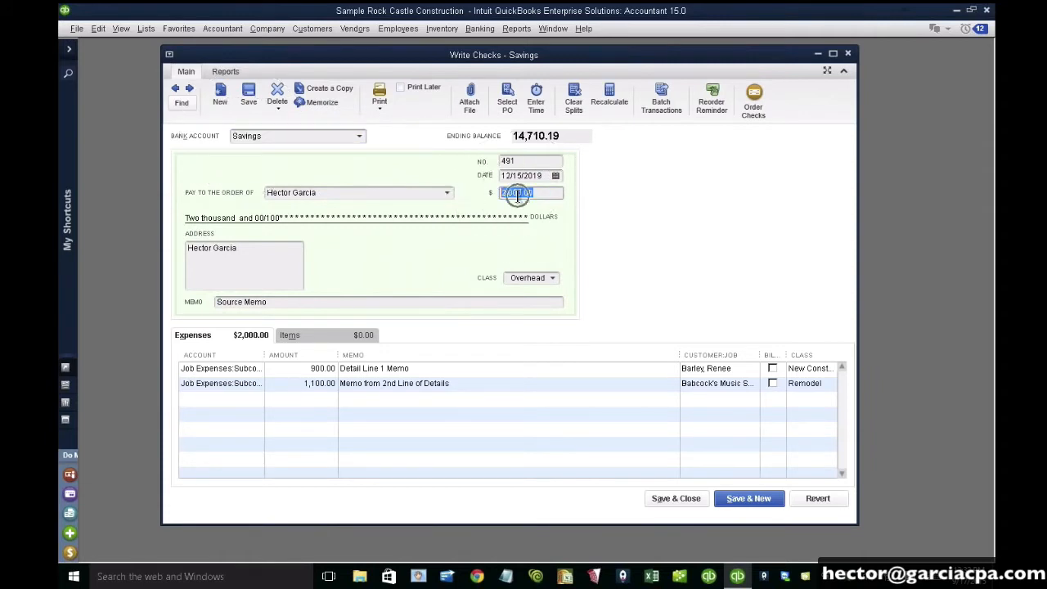
left_click(552, 279)
key("Tab")
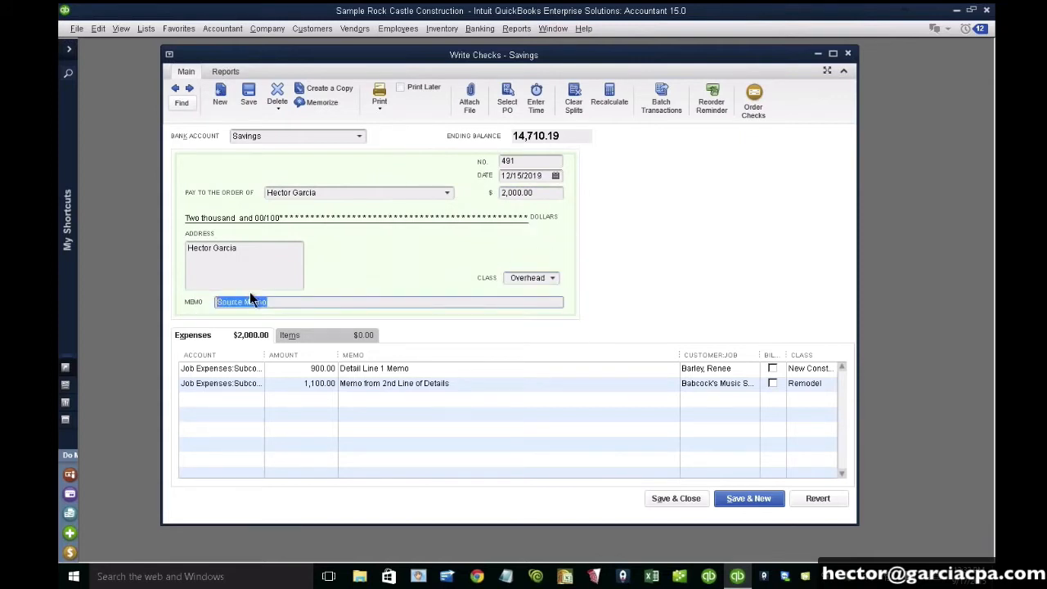
Step: Examine the account, memo, customer/job and class of the check's expense lines, widening the Account and Customer:Job columns
left_click_drag(264, 355, 280, 355)
left_click(246, 369)
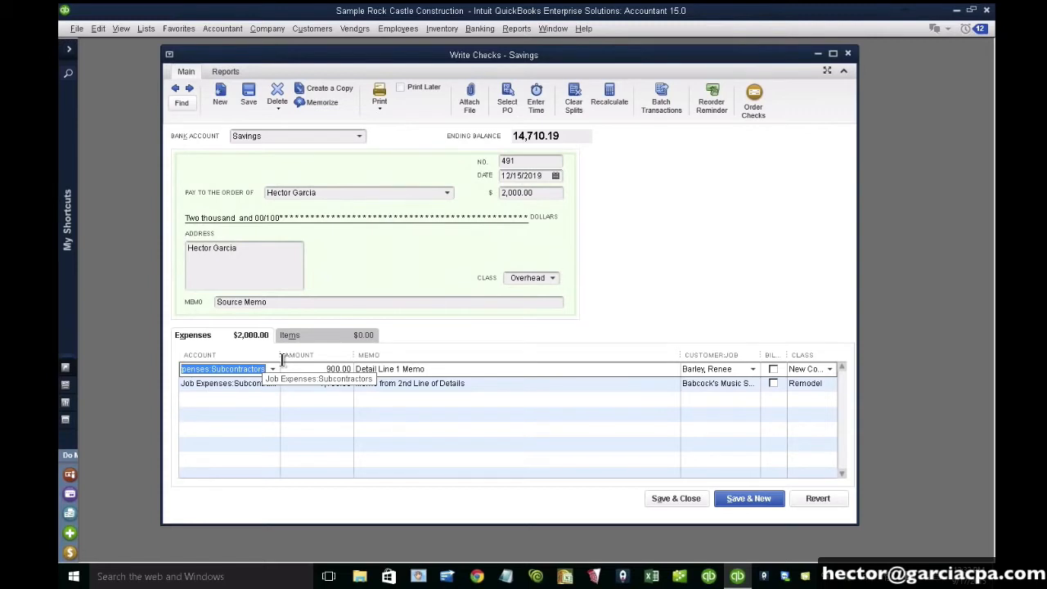
left_click(257, 385)
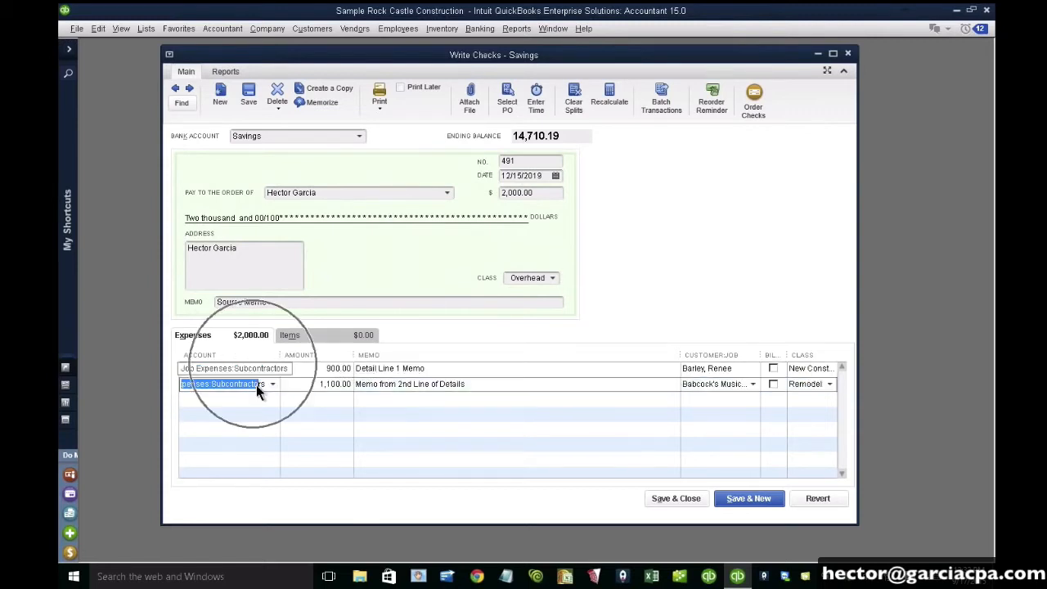
left_click(249, 370)
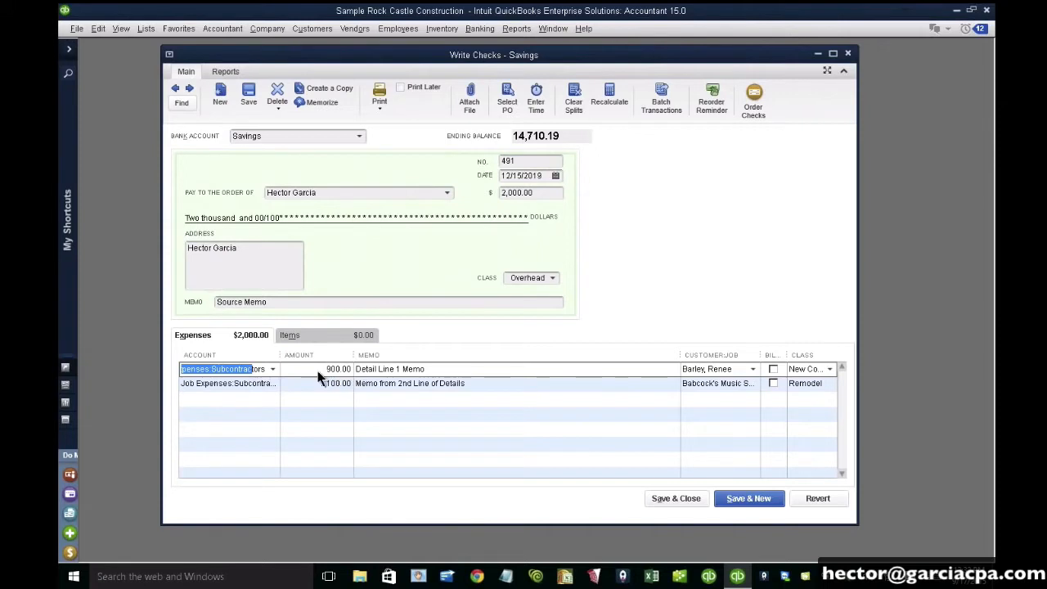
left_click(357, 370)
left_click(412, 369)
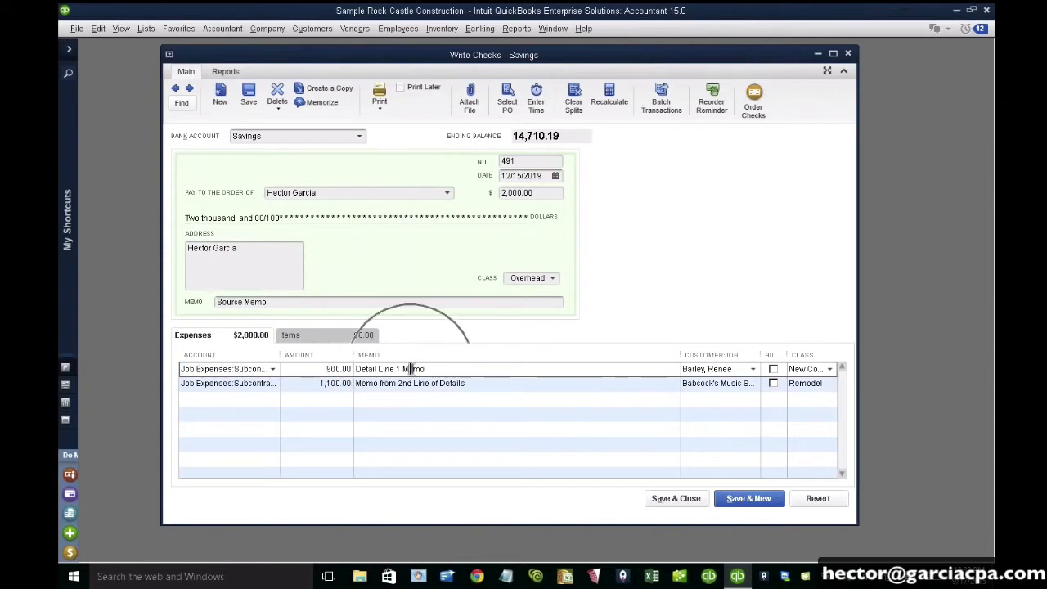
left_click_drag(411, 369, 418, 369)
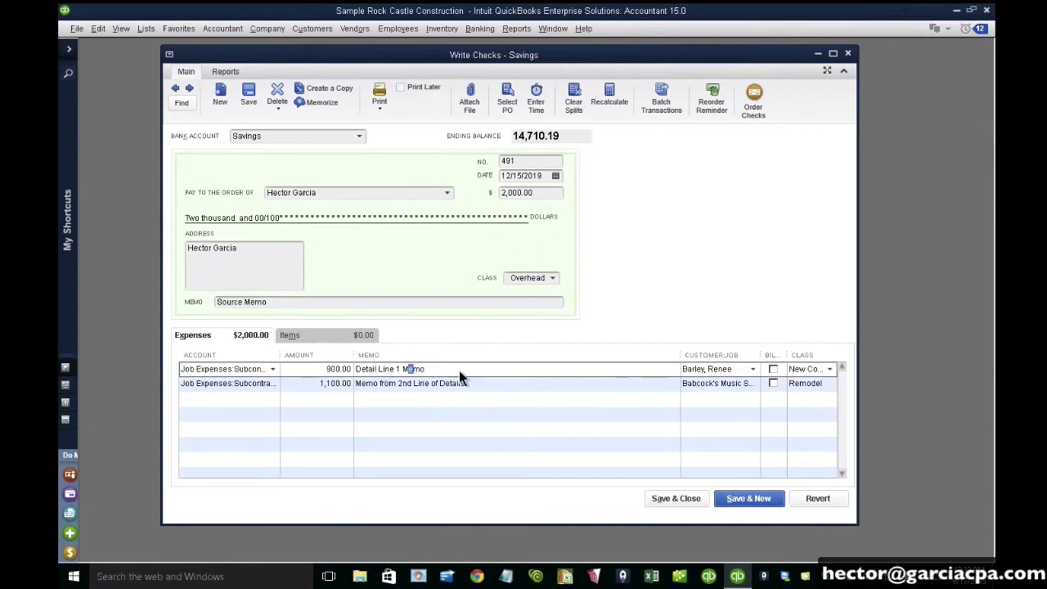
left_click_drag(680, 355, 654, 355)
left_click(692, 371)
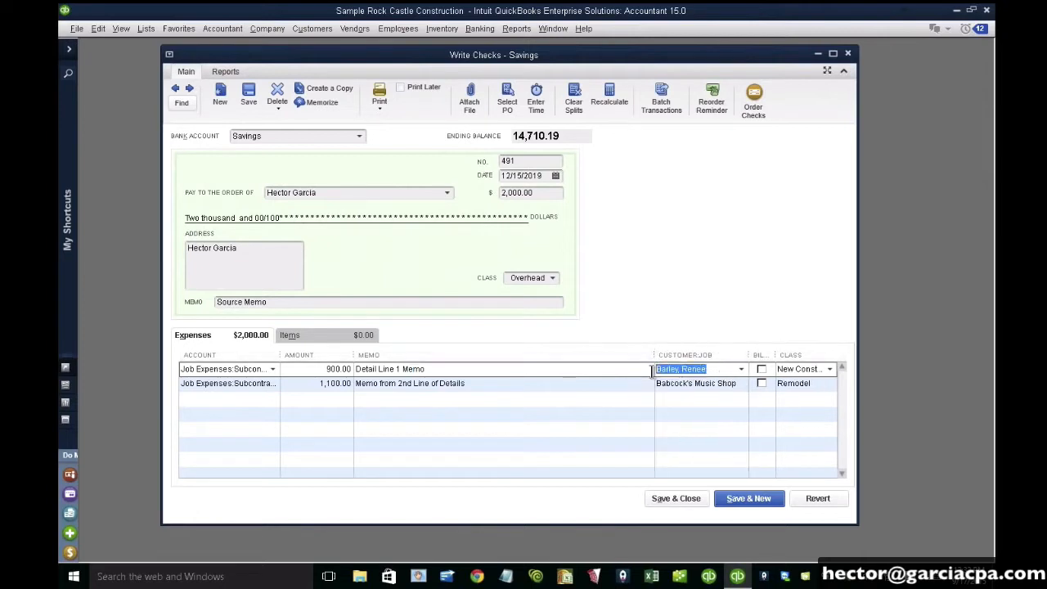
left_click(831, 371)
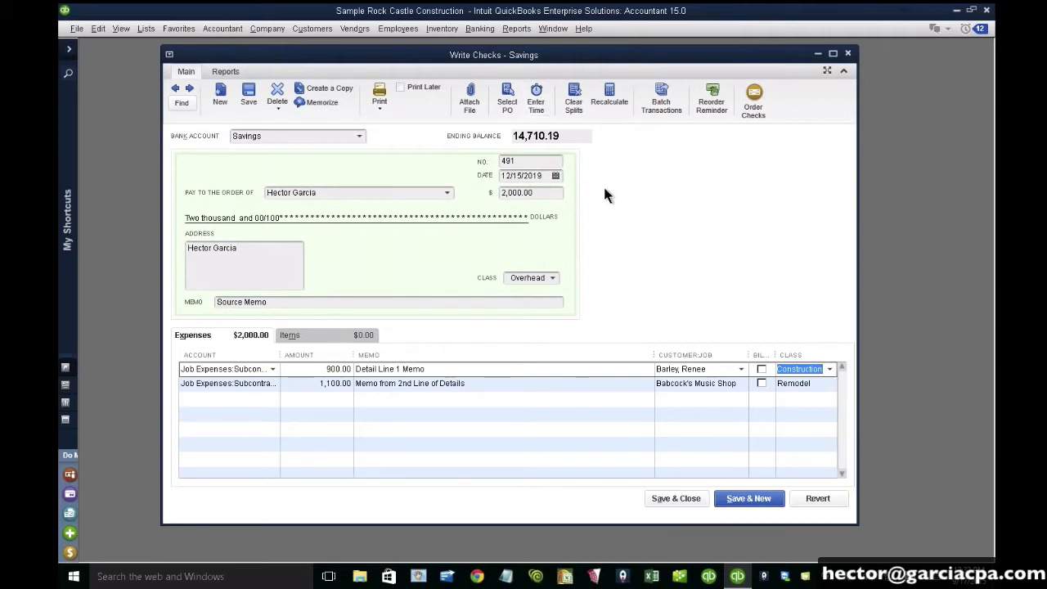
Step: Open the check's transaction journal in a maximized window and widen its Account, Memo and Name columns
key("ctrl+y")
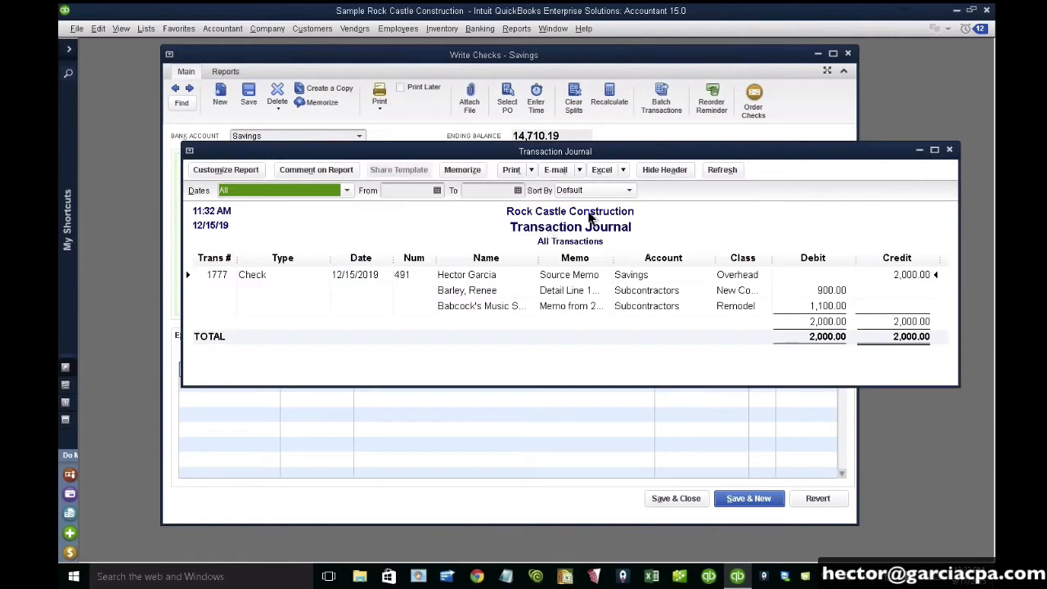
left_click(935, 152)
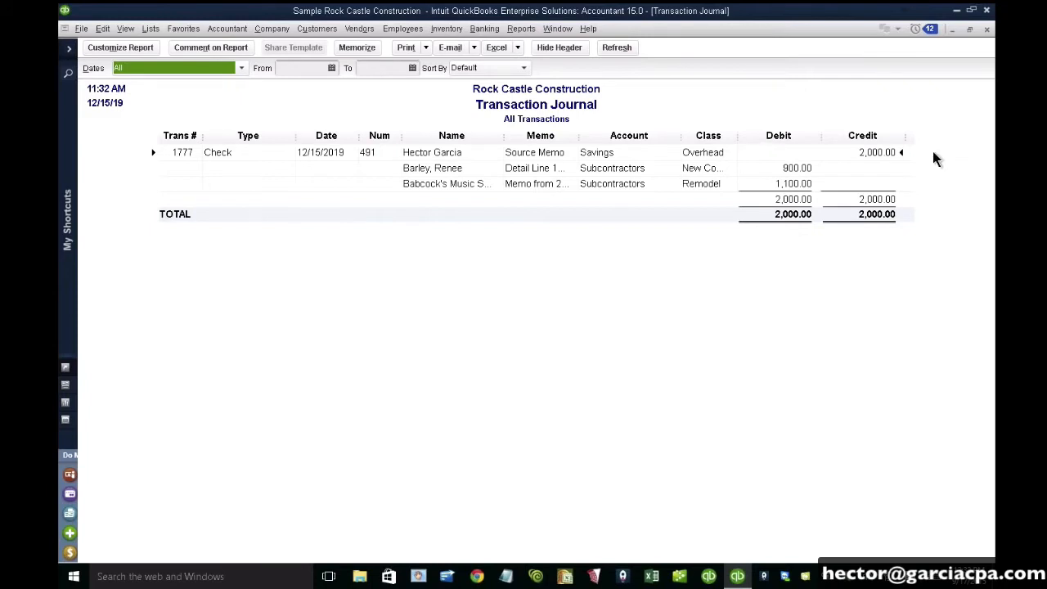
left_click_drag(683, 136, 712, 135)
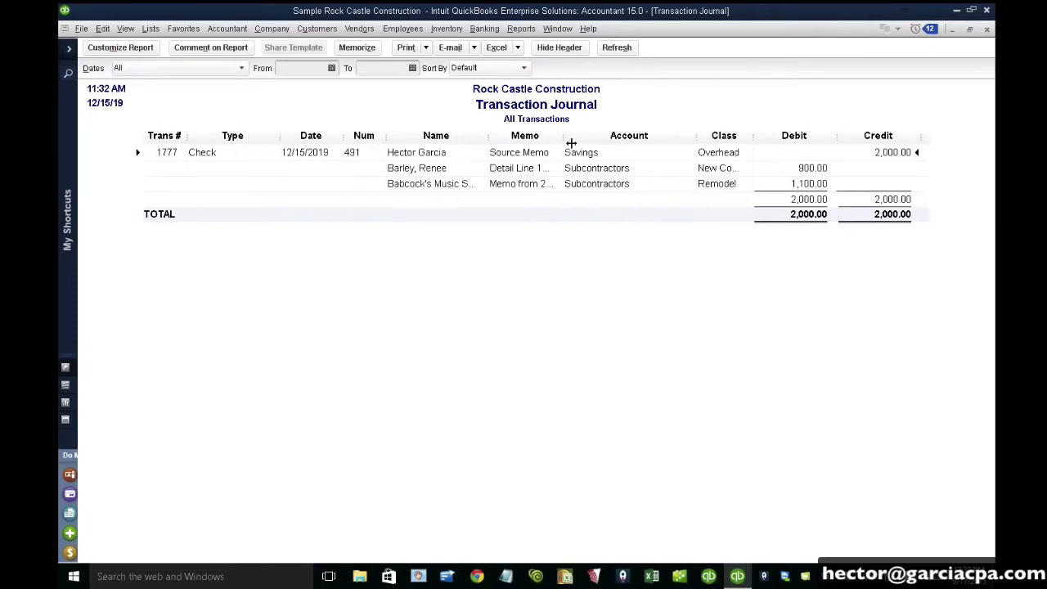
left_click_drag(564, 141, 674, 147)
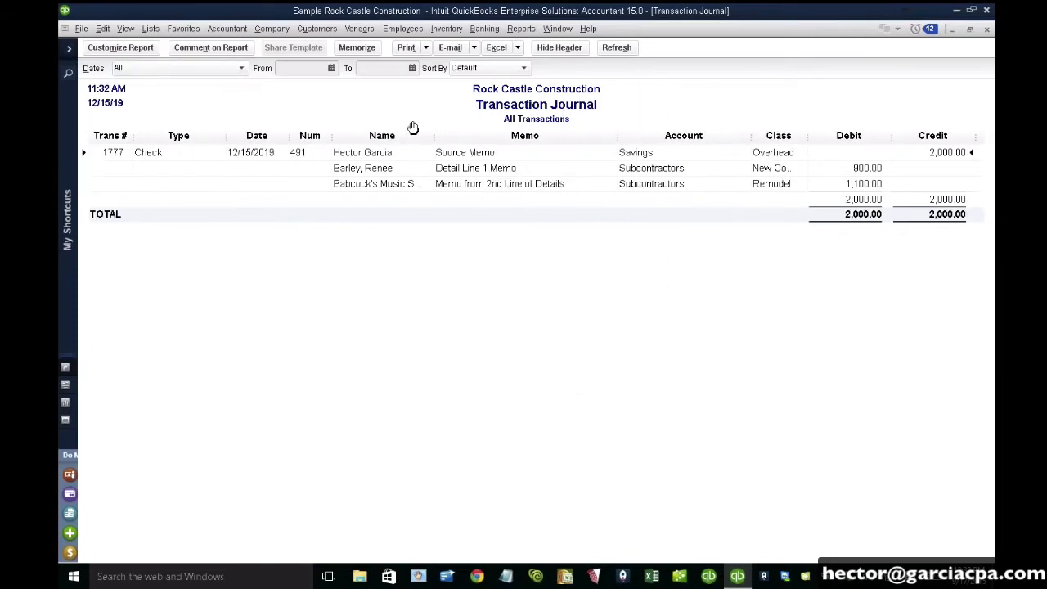
left_click_drag(434, 136, 448, 136)
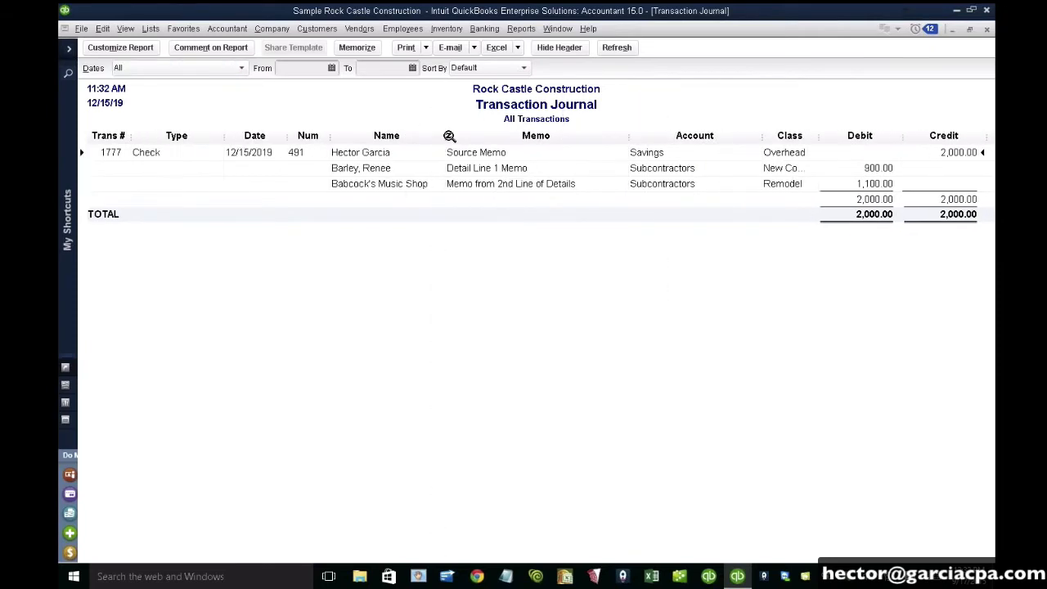
left_click(384, 153)
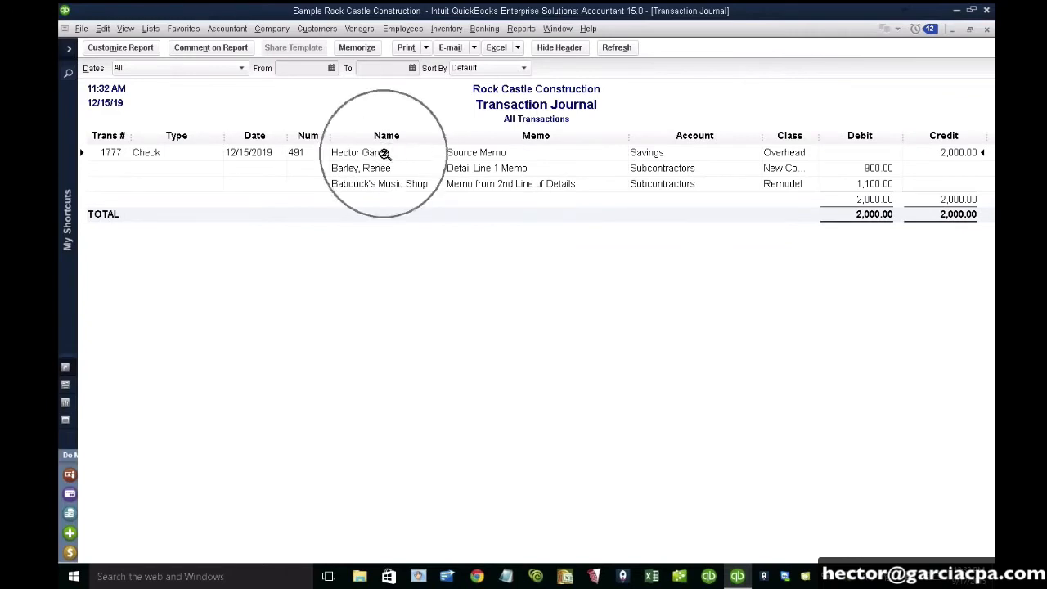
Step: Reopen the check from the journal and change its main memo to "This is the memo from the source"
double_click(503, 153)
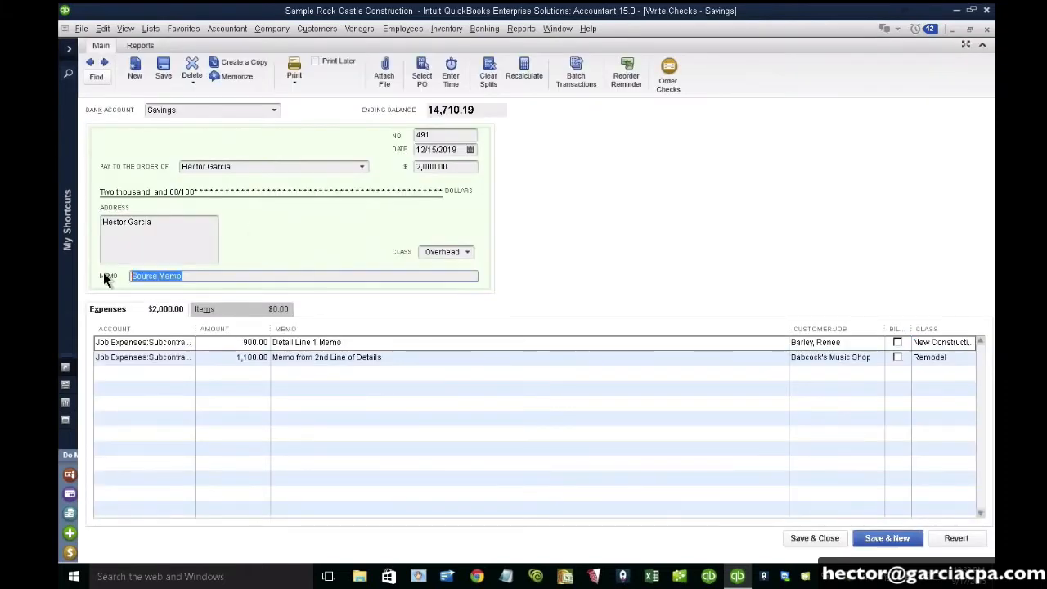
type("This is the")
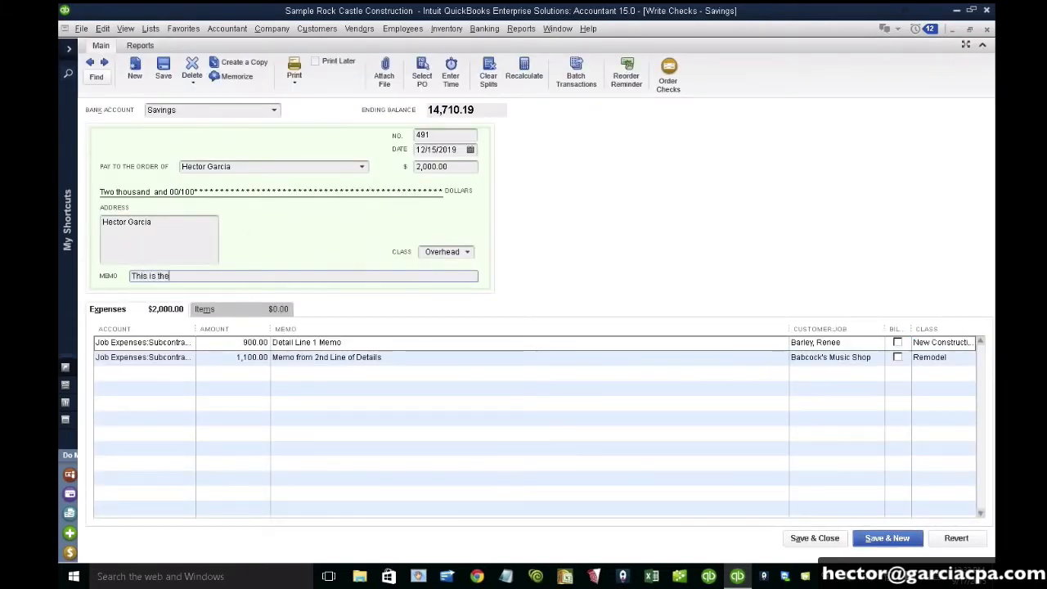
type(" memo from the source")
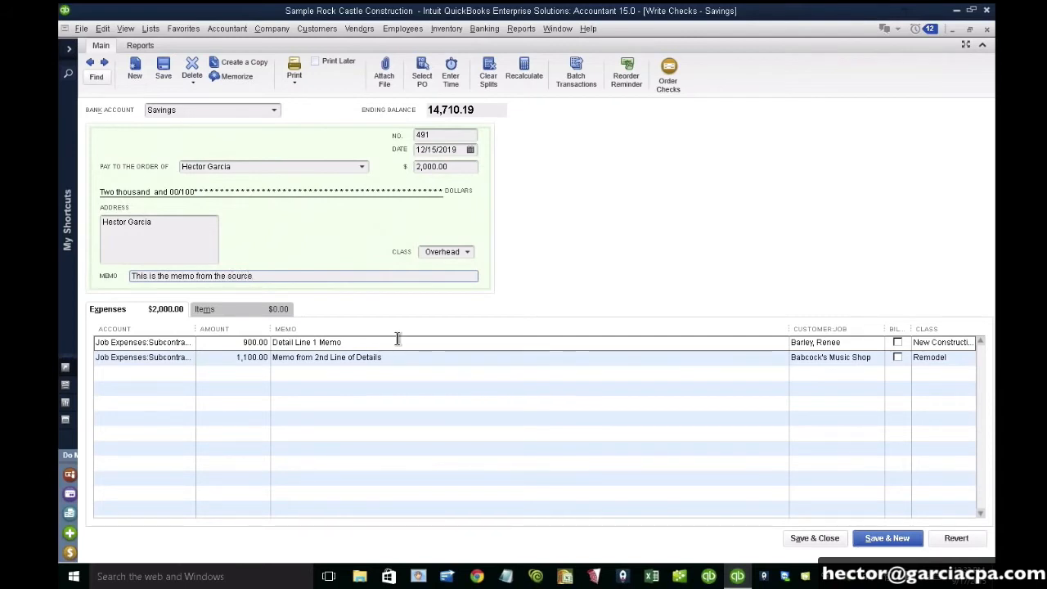
Step: Change the first expense line's memo to "This is the detail memo" and save the check, returning to the journal
left_click(368, 342)
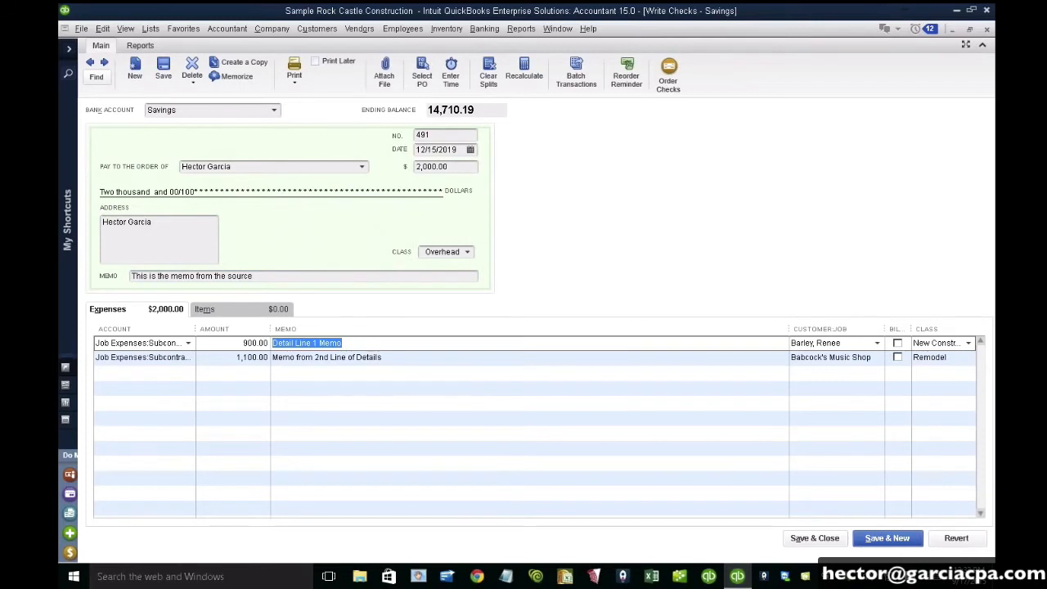
type("This is the detail mem")
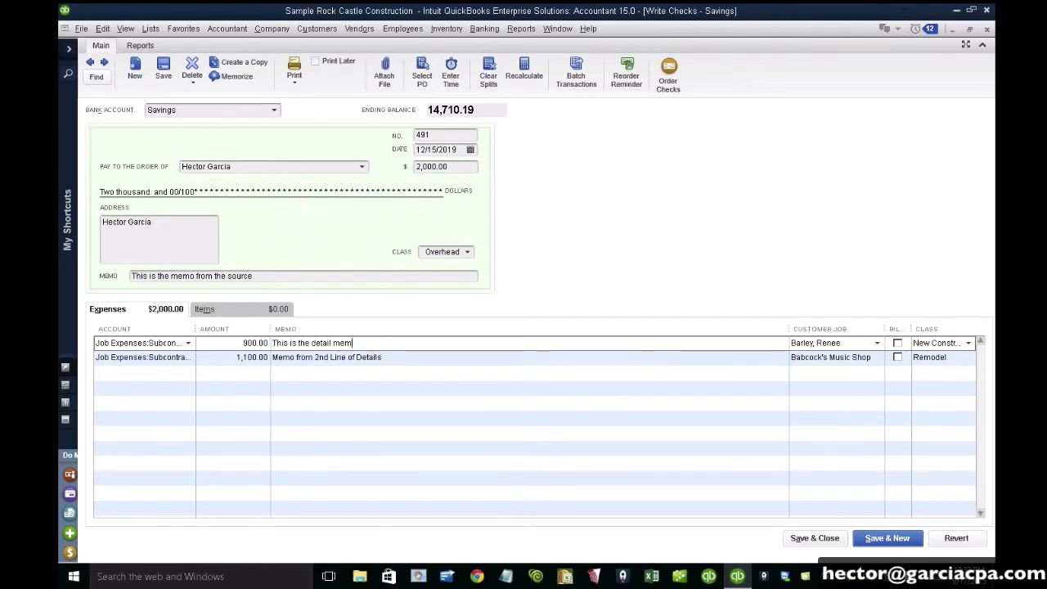
type("o")
left_click(835, 537)
left_click(460, 190)
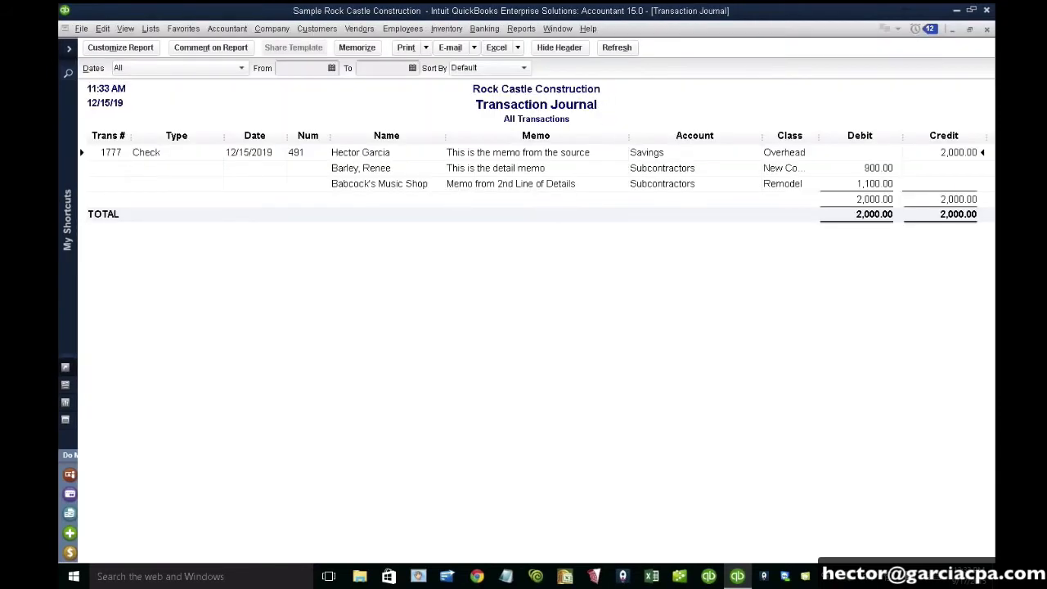
Step: Widen the Class column and narrow the Account column in the transaction journal
left_click(503, 156)
left_click_drag(823, 137, 845, 138)
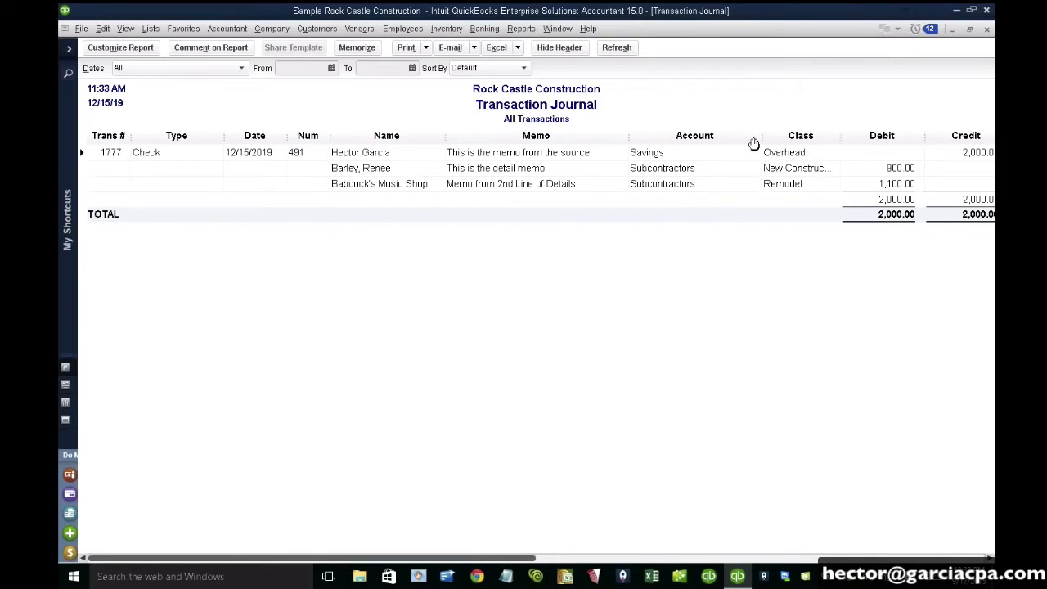
left_click_drag(760, 136, 735, 135)
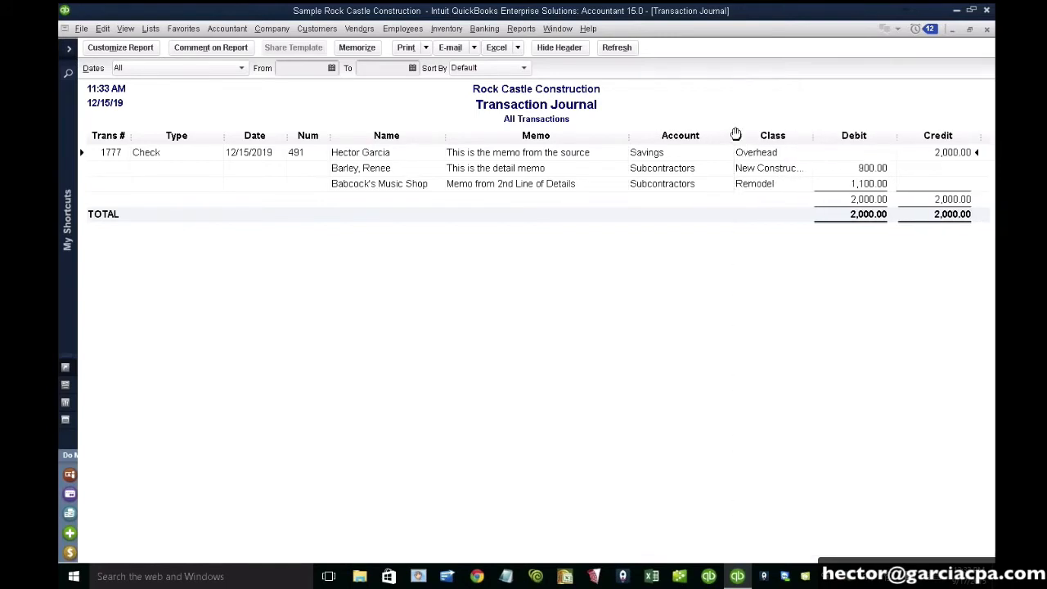
Step: Filter the transaction journal by Detail Level set to Summary only
left_click(93, 48)
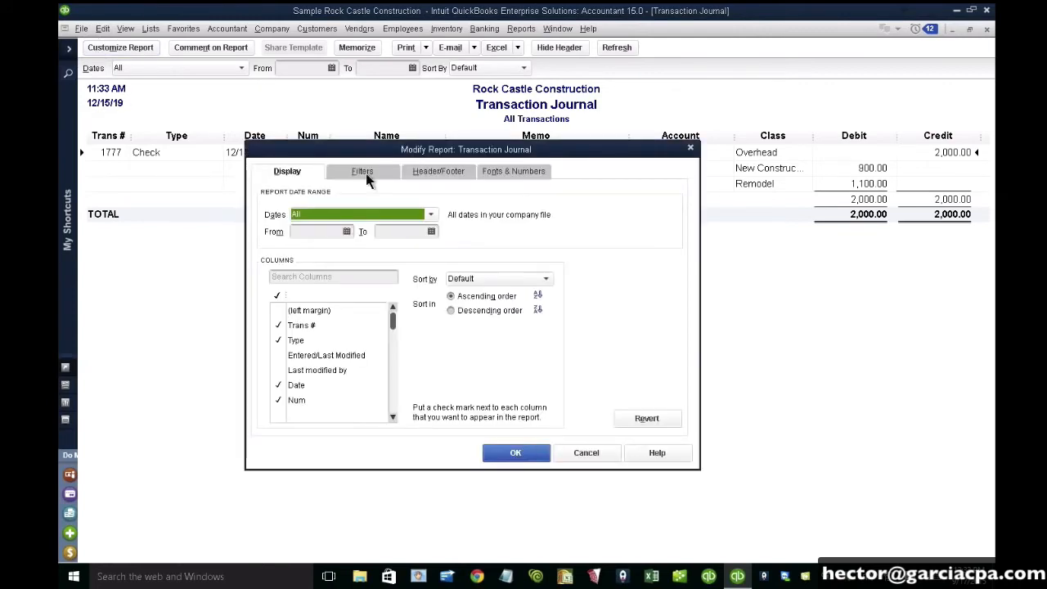
left_click(362, 172)
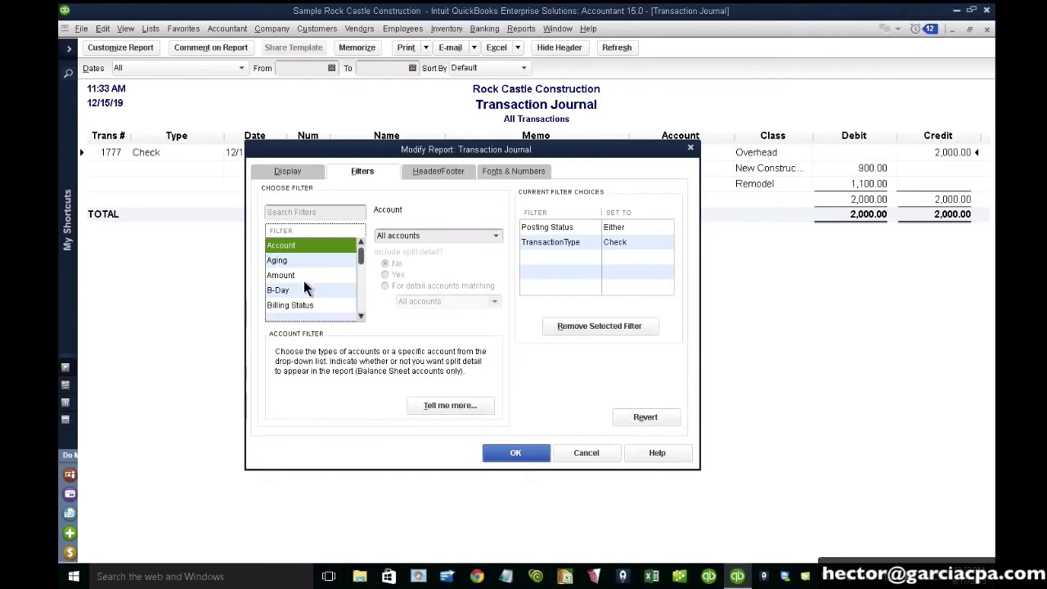
scroll(304, 281, "down", 2)
left_click(303, 276)
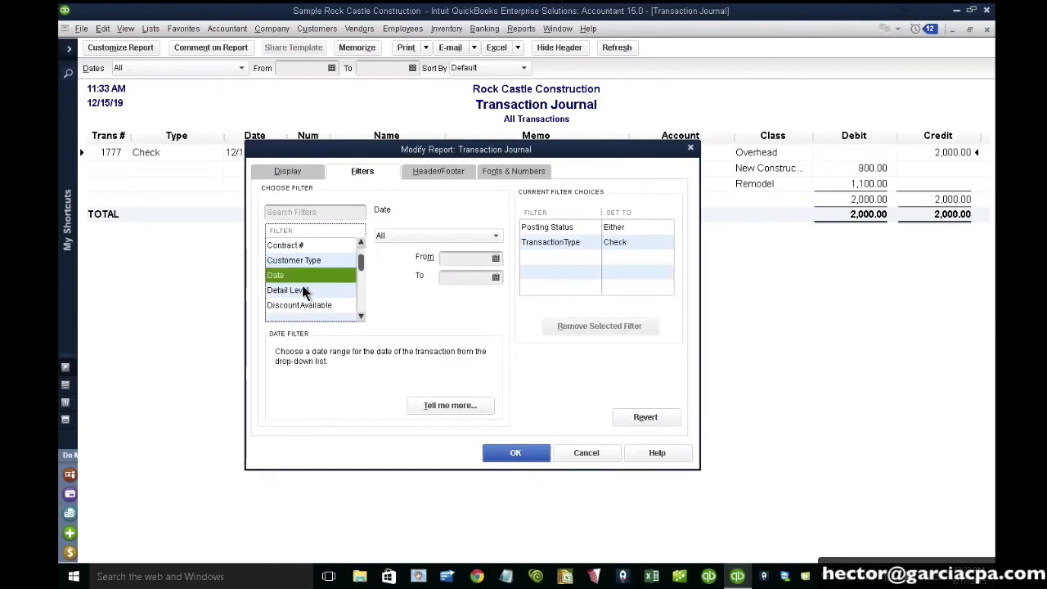
left_click(303, 291)
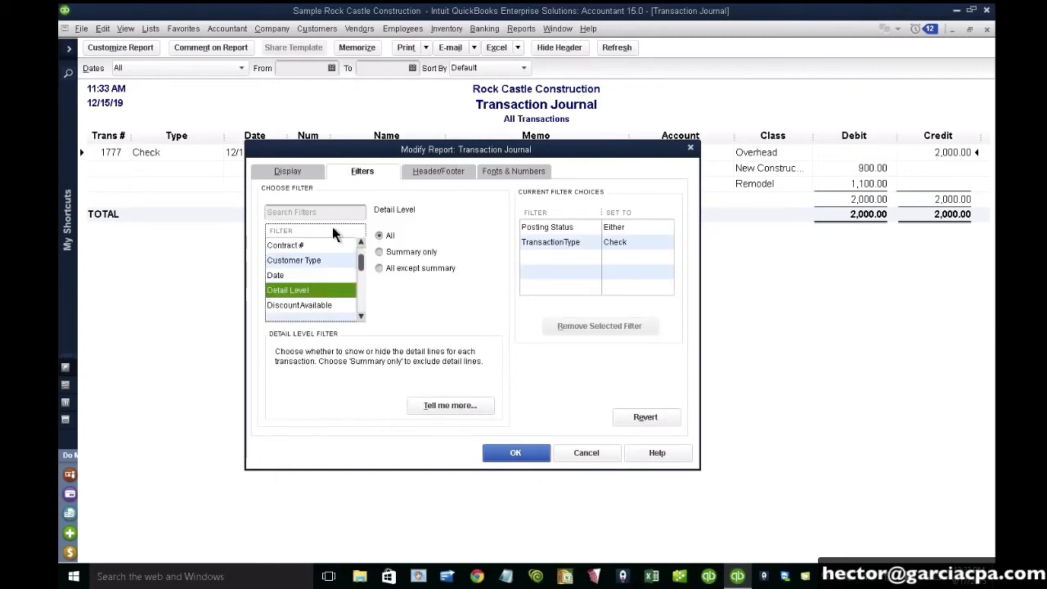
left_click_drag(370, 152, 368, 215)
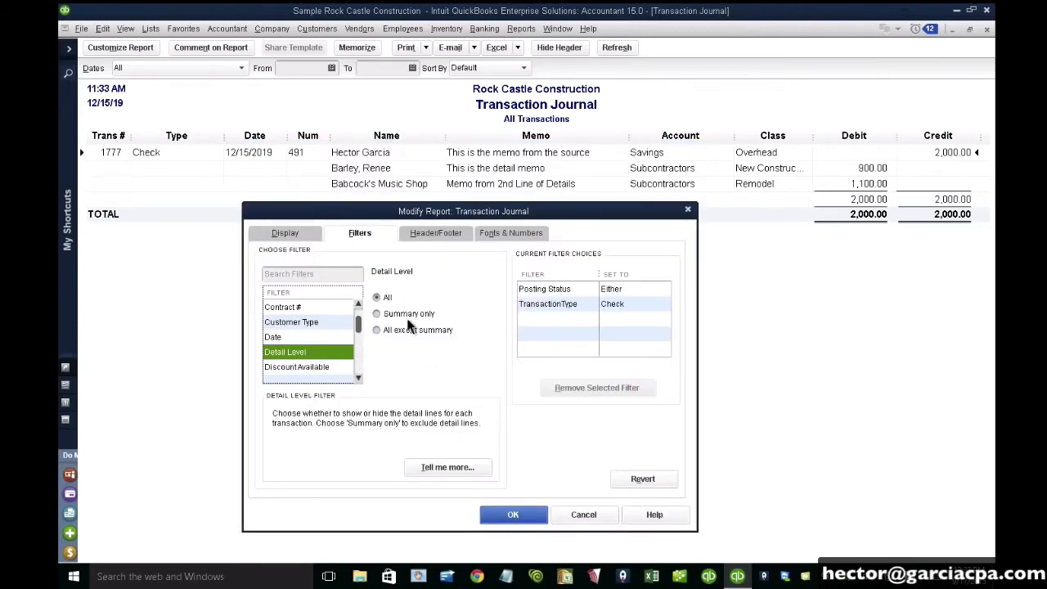
left_click(378, 315)
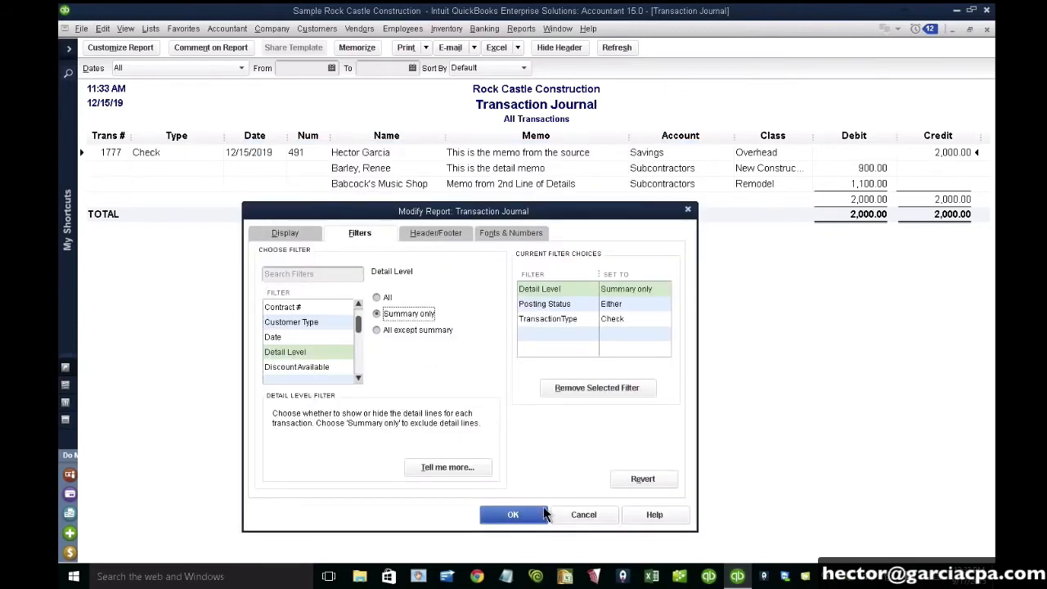
left_click(513, 521)
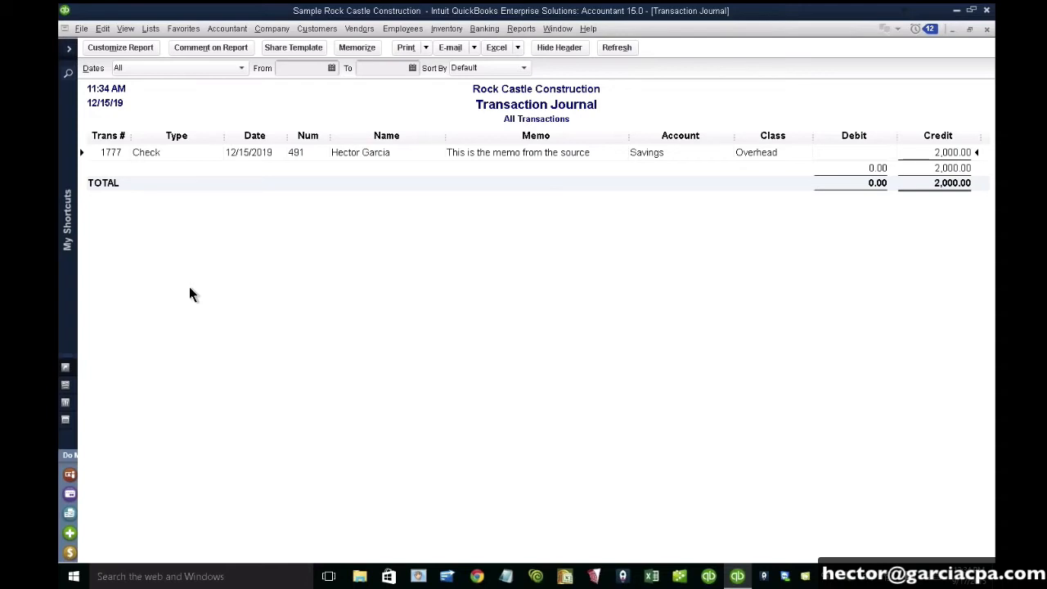
Step: Change the transaction journal's Detail Level filter to All except summary
left_click(125, 47)
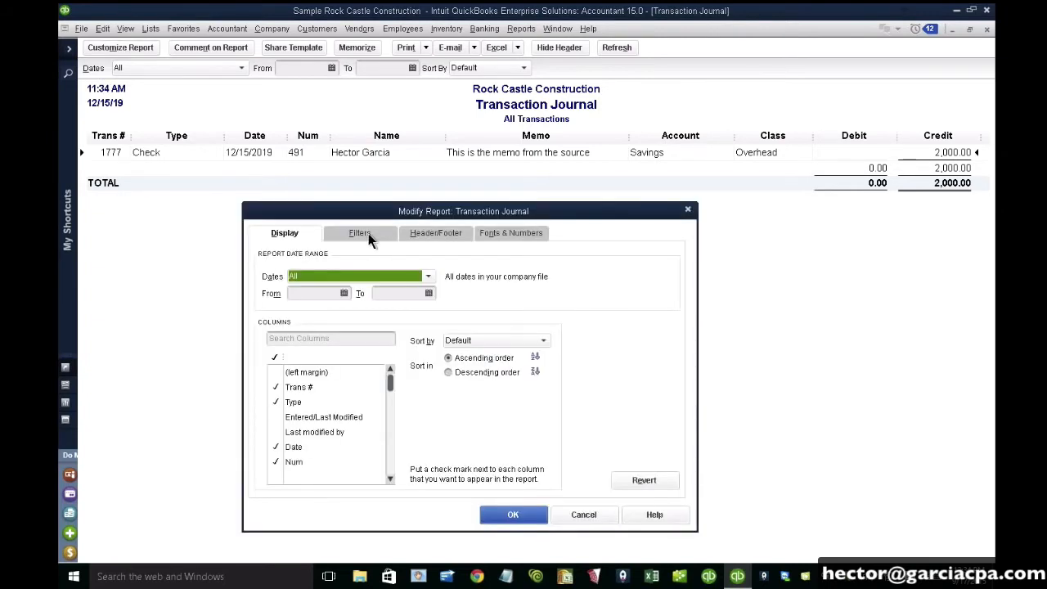
left_click(369, 233)
left_click(544, 290)
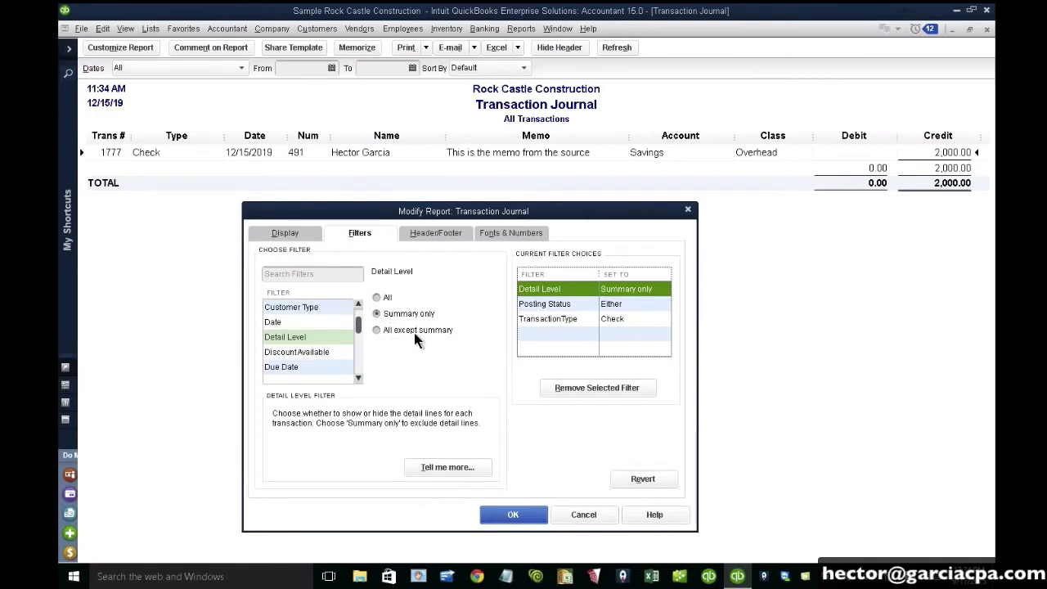
left_click(395, 335)
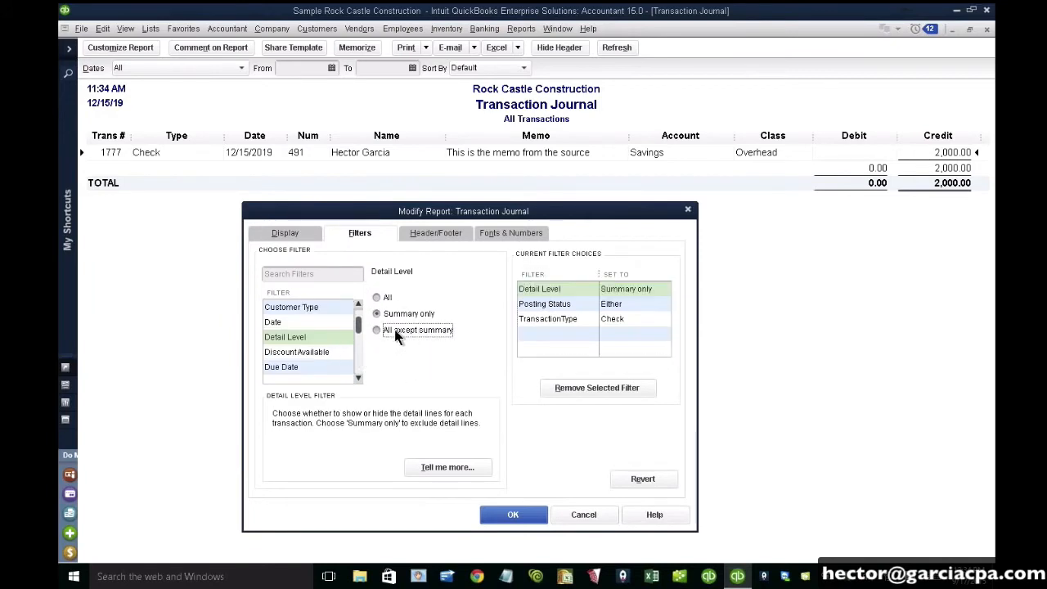
left_click(395, 335)
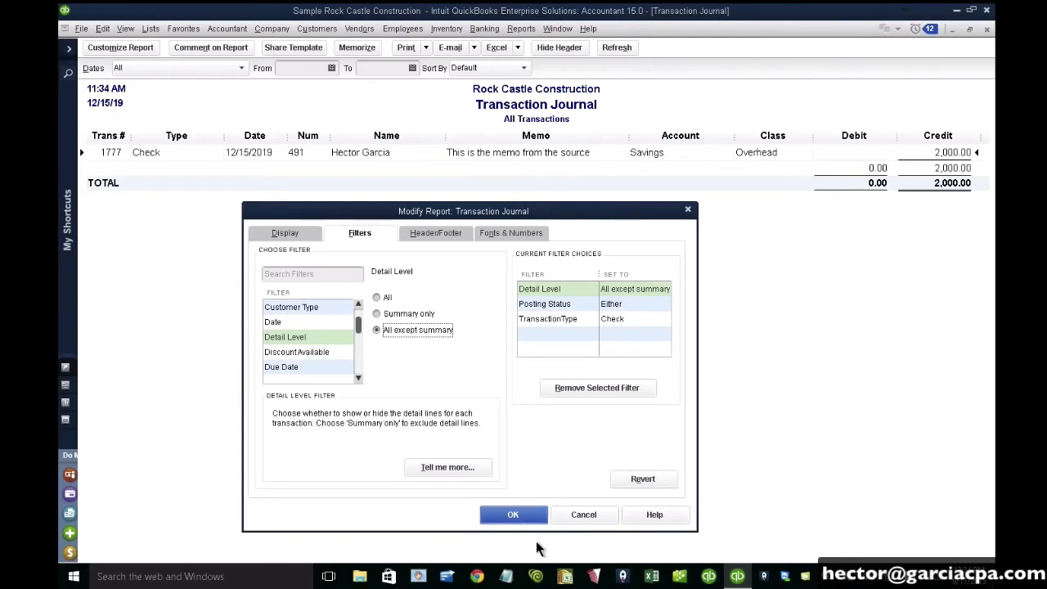
left_click(515, 514)
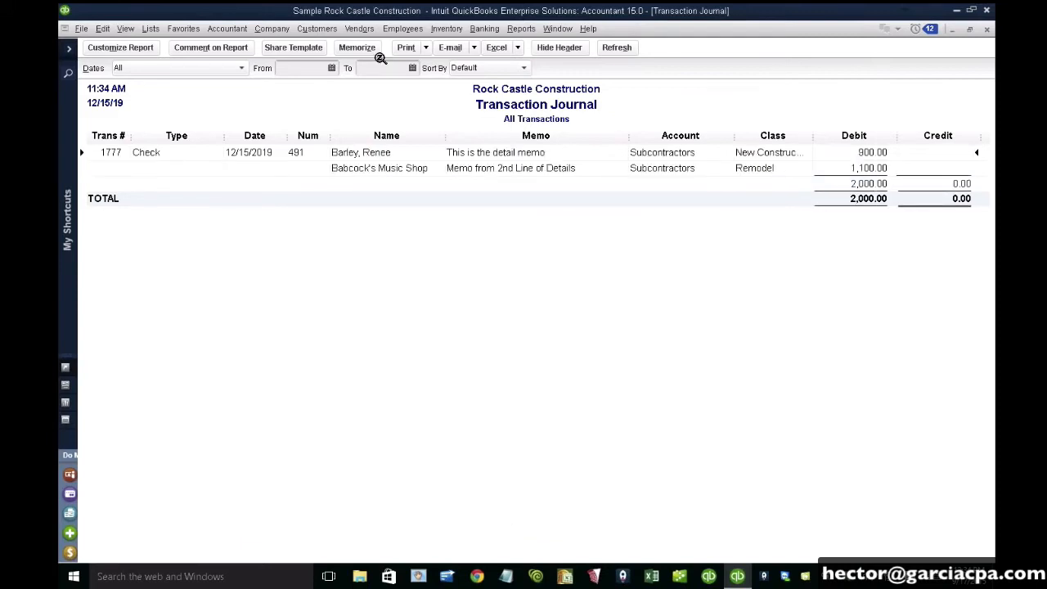
Step: Open the check from the journal to examine the customer on its first expense line, and return to the maximized journal
left_click(393, 154)
double_click(403, 172)
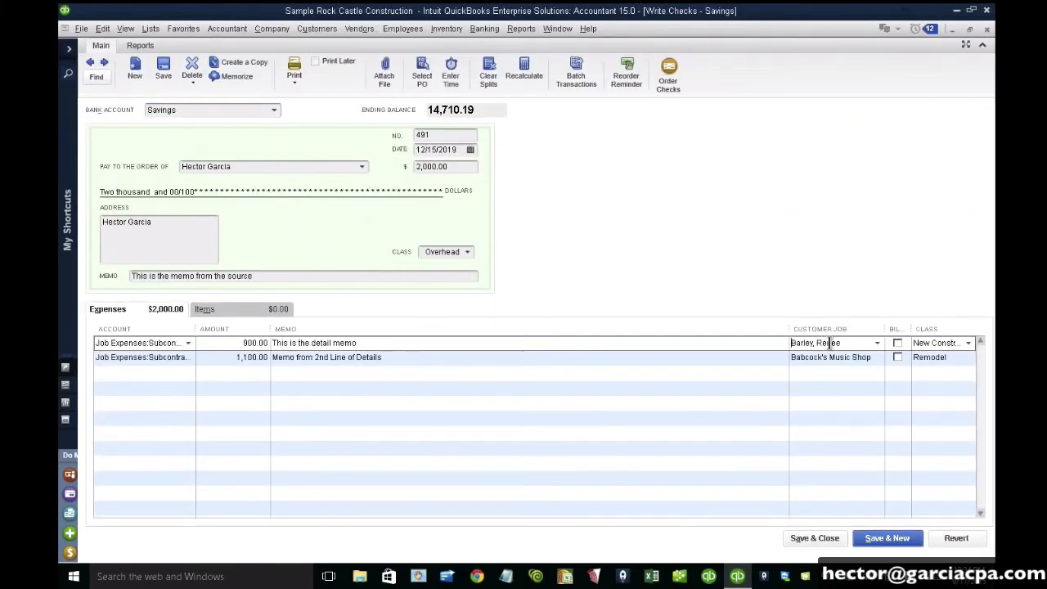
left_click(826, 343)
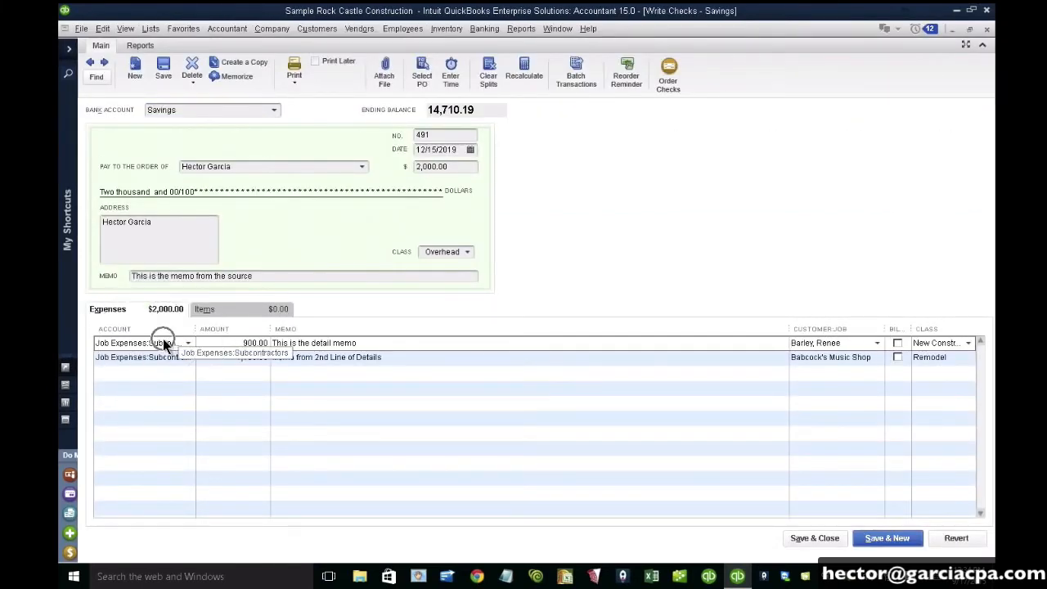
left_click_drag(846, 347, 755, 344)
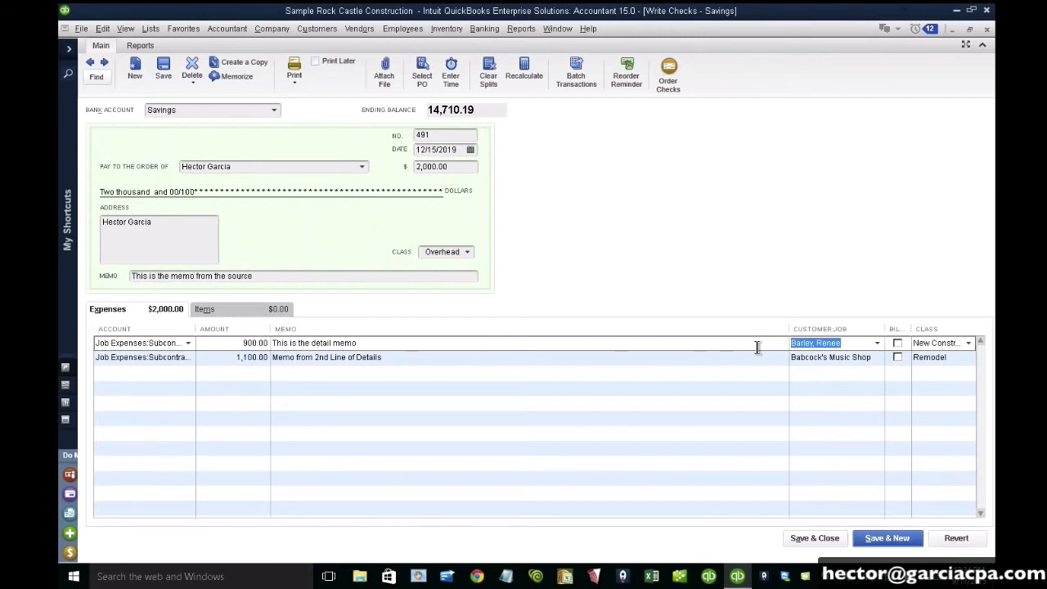
left_click(953, 28)
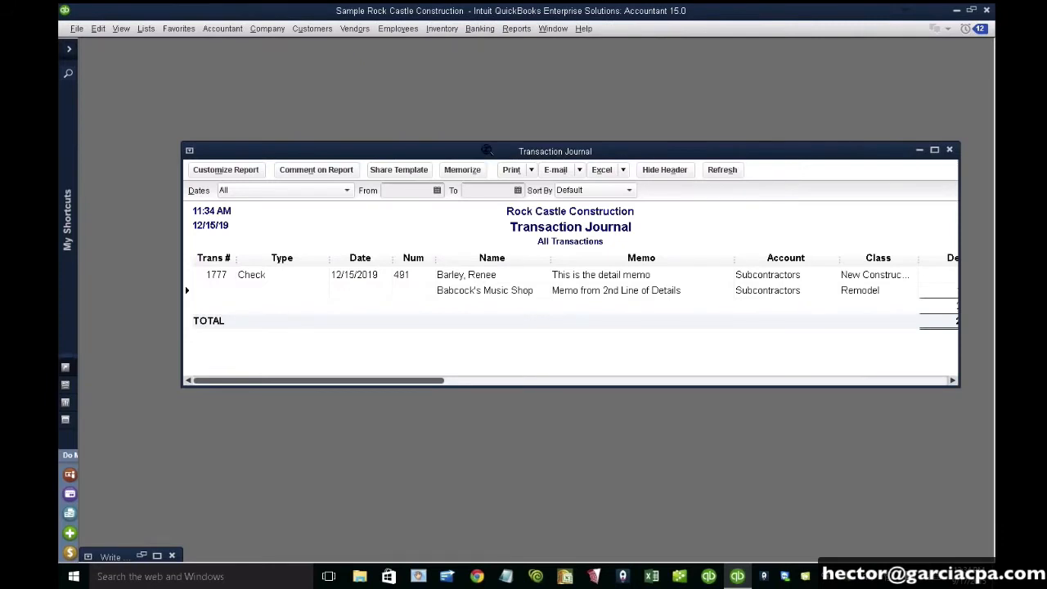
double_click(490, 153)
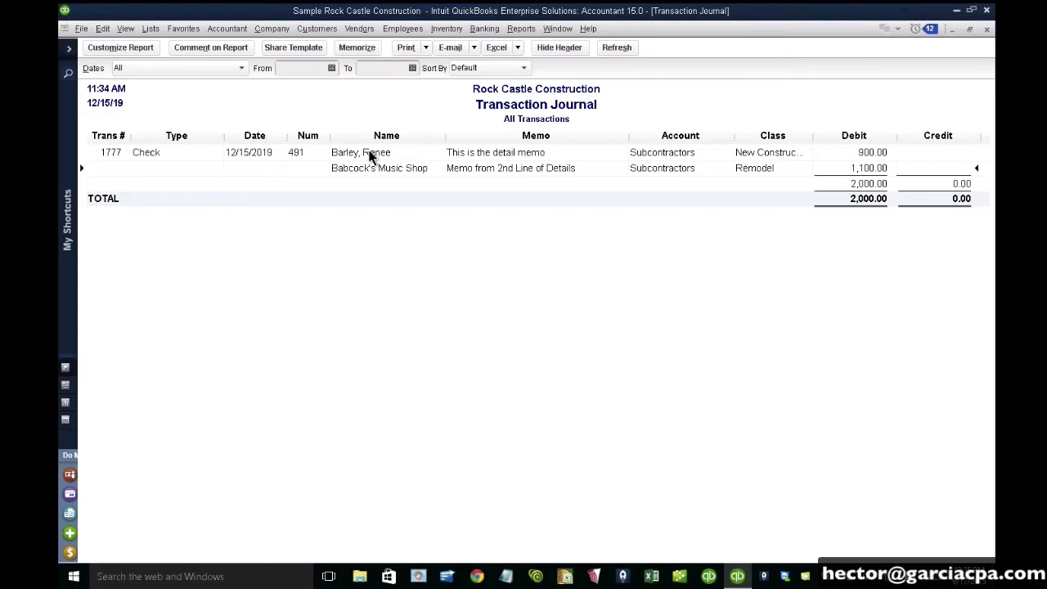
Step: Add the Source Name column to the transaction journal and place it ahead of a slightly narrowed Name column
left_click(114, 48)
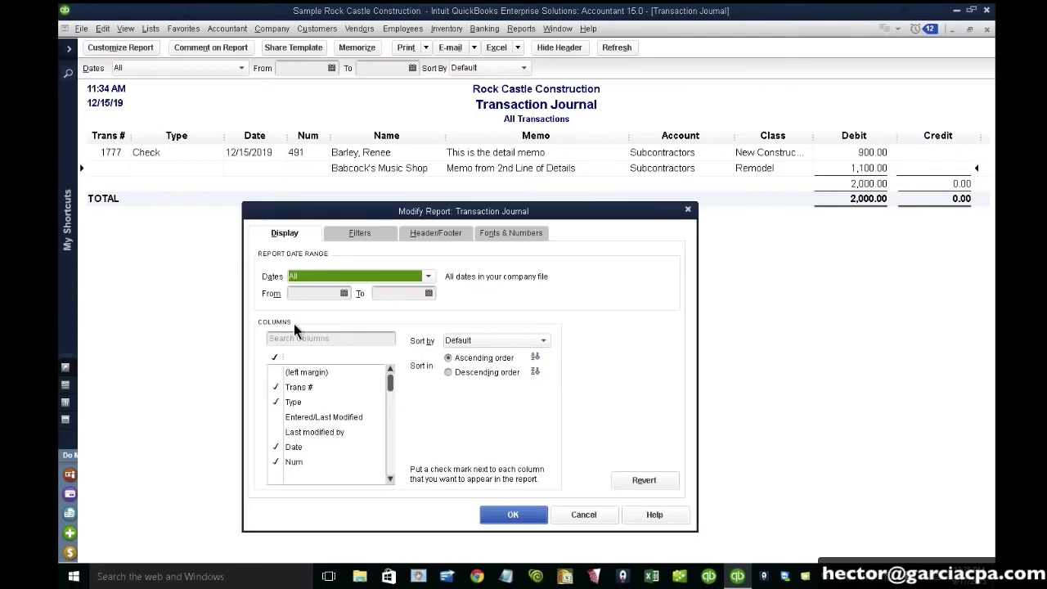
left_click(389, 479)
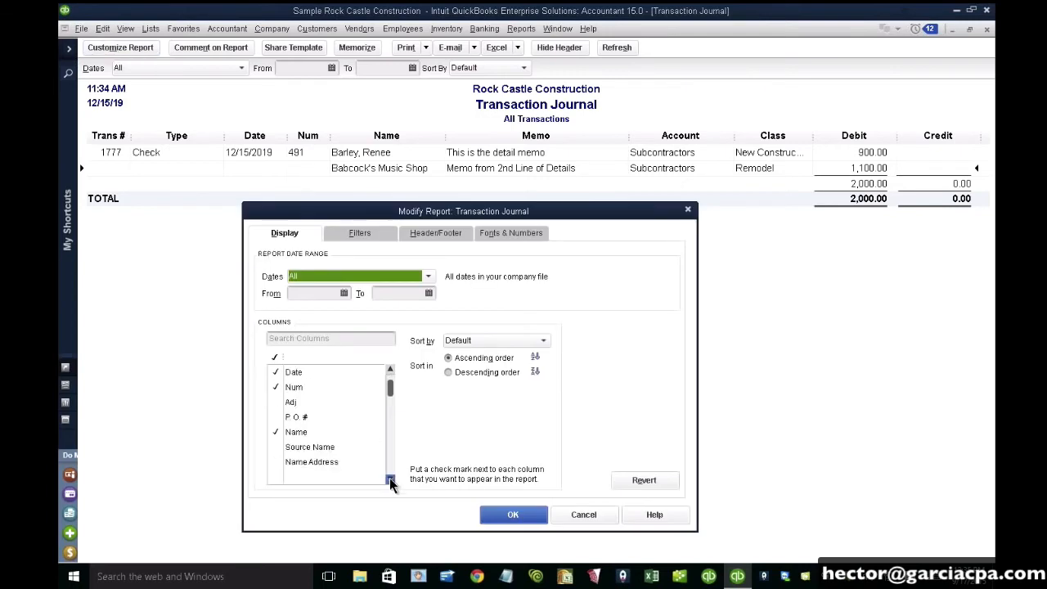
left_click(315, 402)
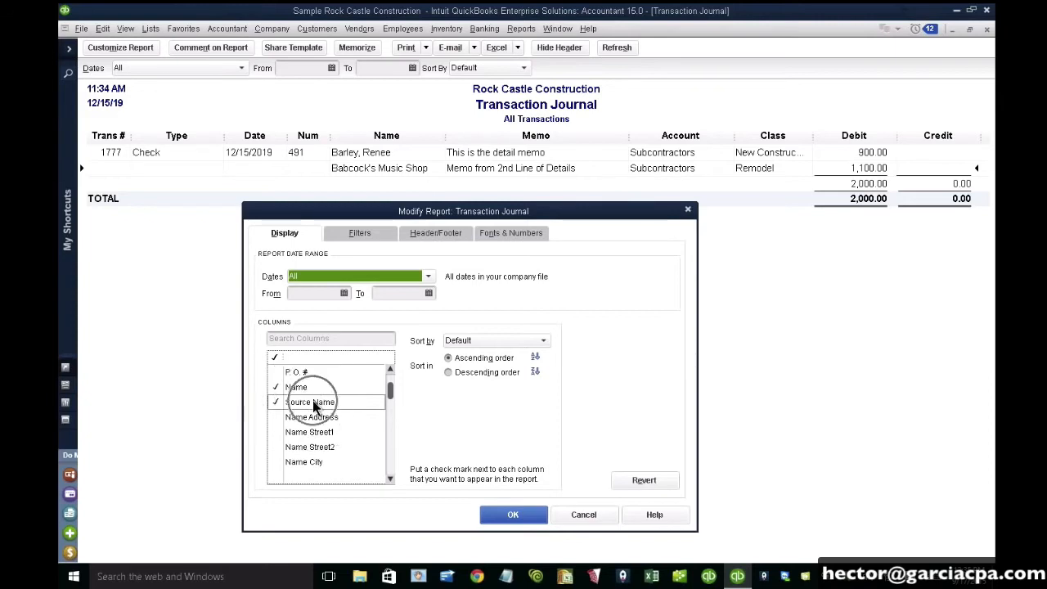
left_click(514, 515)
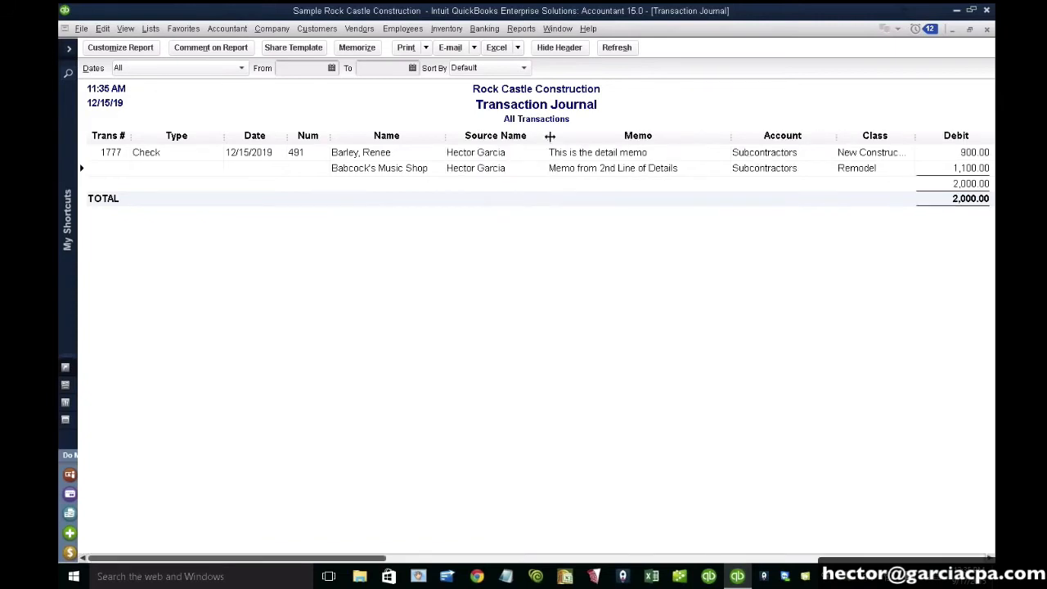
left_click_drag(516, 136, 379, 137)
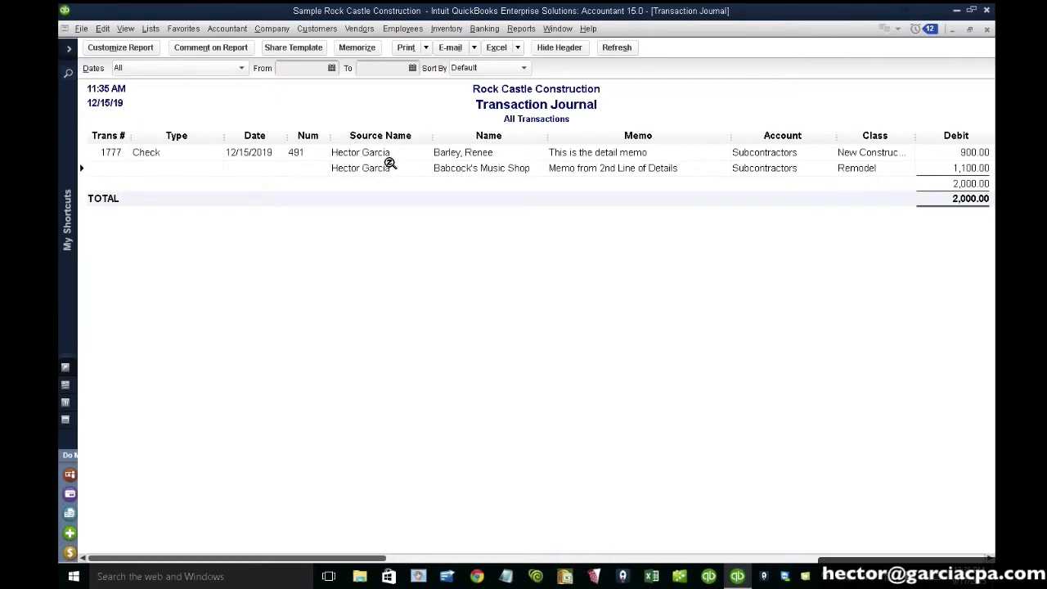
left_click_drag(549, 138, 543, 141)
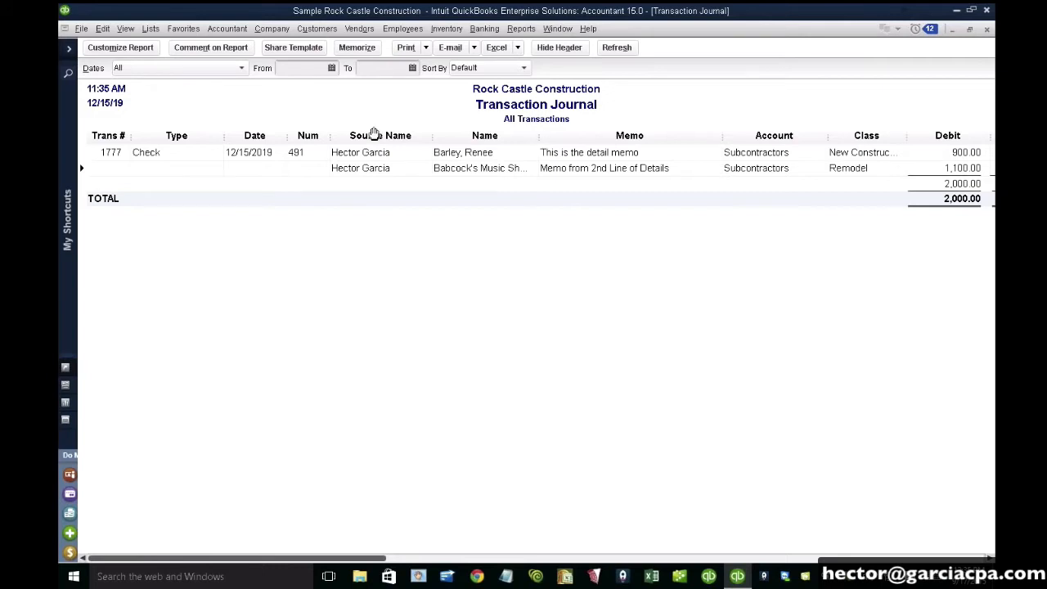
Step: Close the transaction journal and examine the class assigned in the check's header
key("ctrl")
key("ctrl")
key("ctrl")
left_click(107, 51)
left_click(602, 516)
key("Escape")
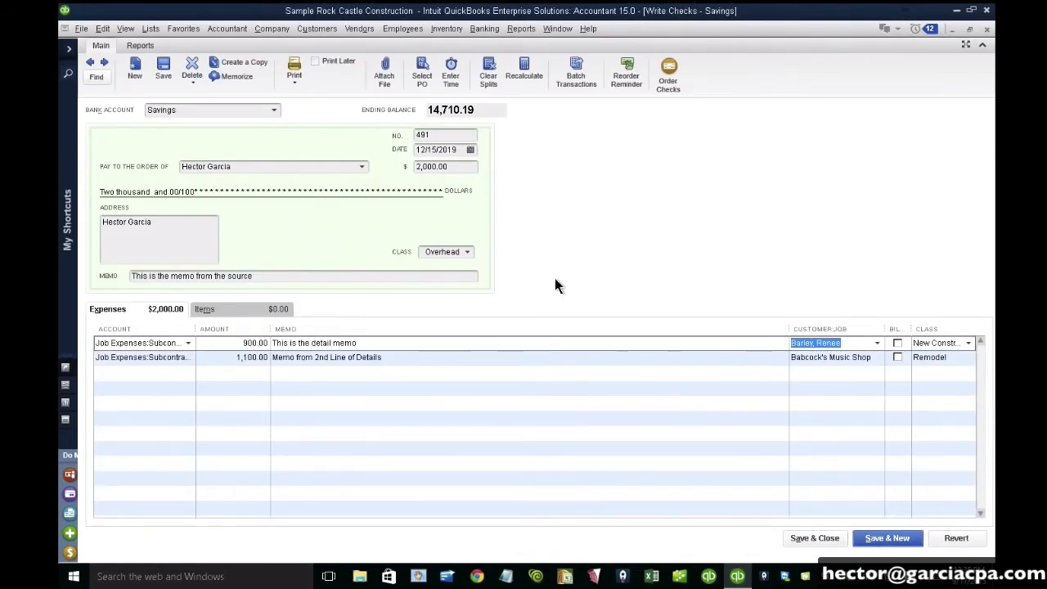
left_click(442, 252)
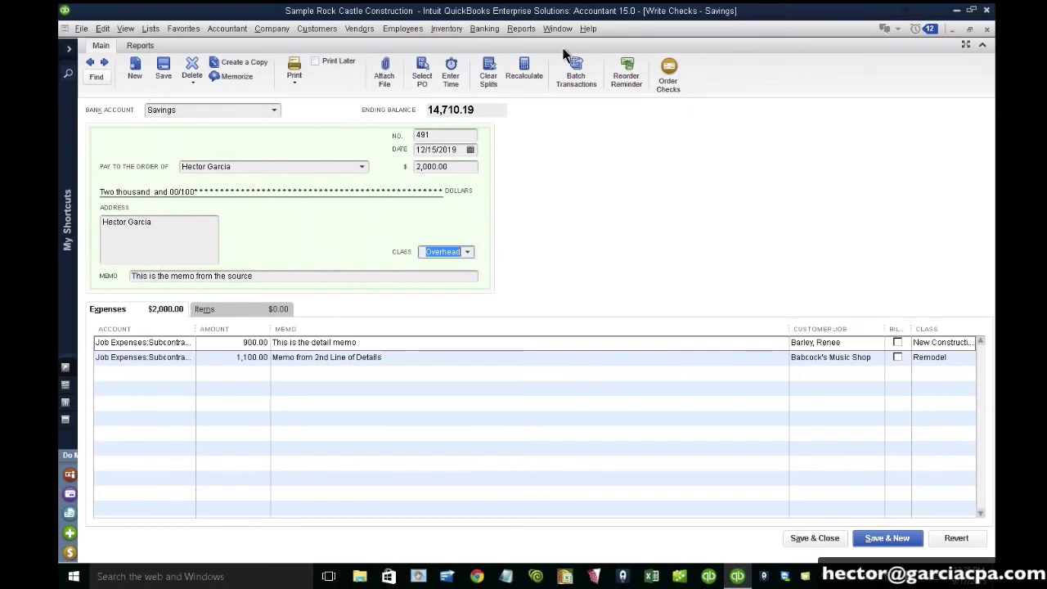
Step: Create a custom Transaction Detail report and filter it by Class set to Overhead
left_click(523, 31)
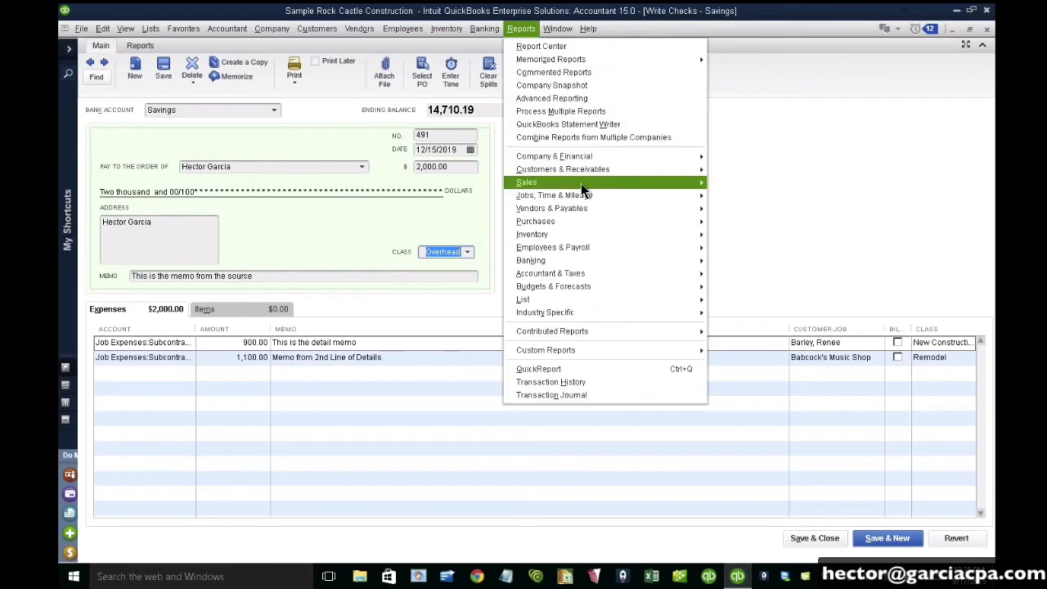
mouse_move(581, 351)
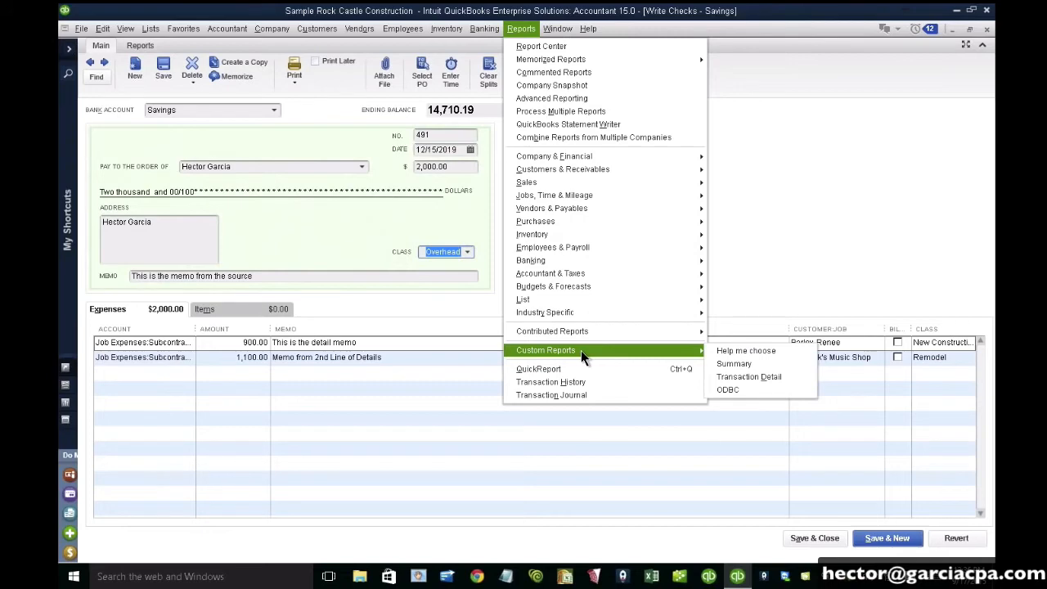
left_click(748, 376)
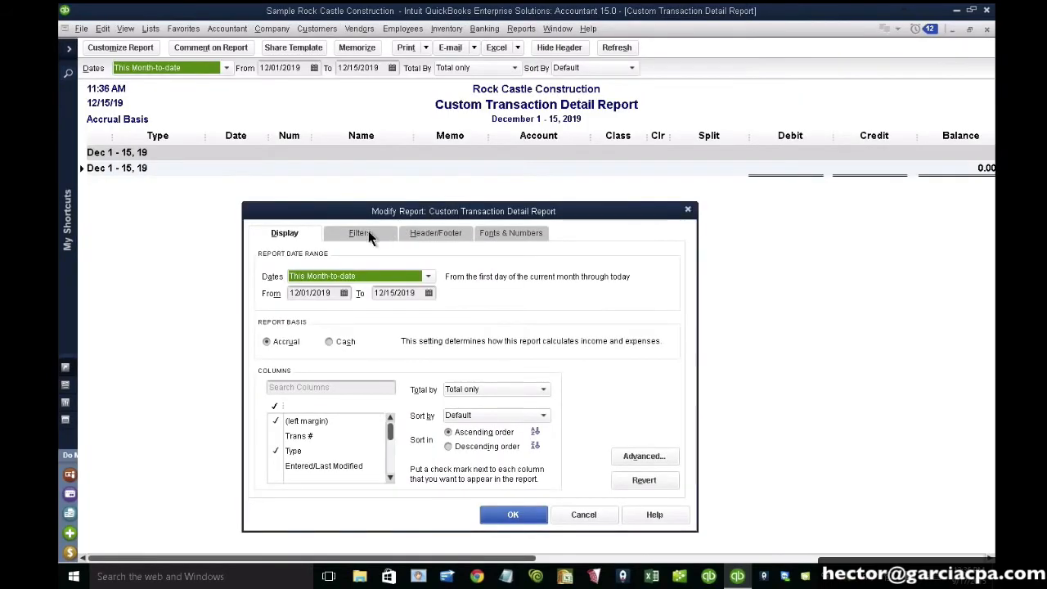
left_click(362, 234)
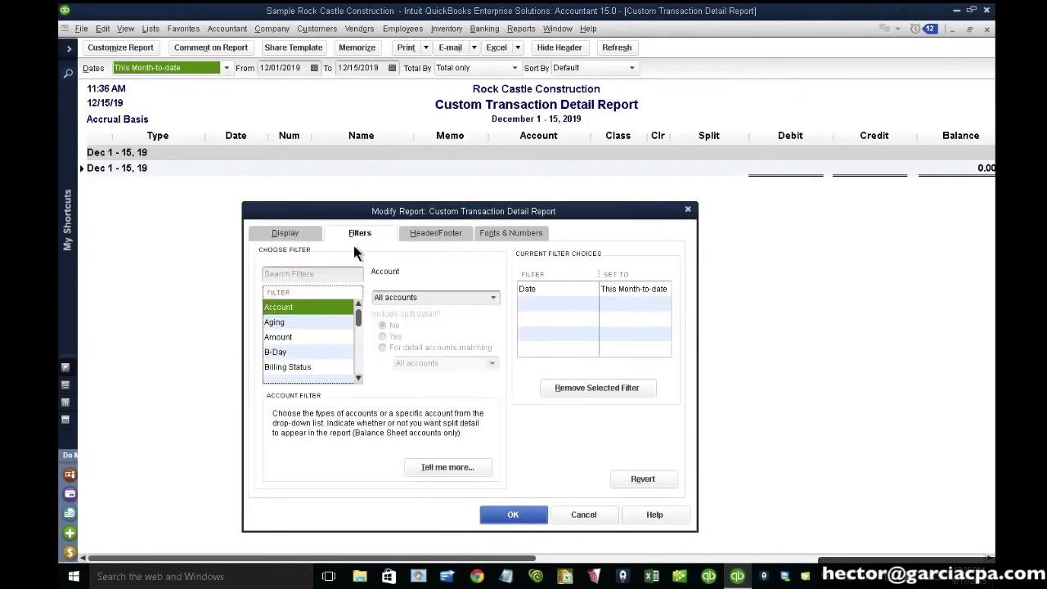
scroll(311, 328, "down", 1)
left_click(331, 336)
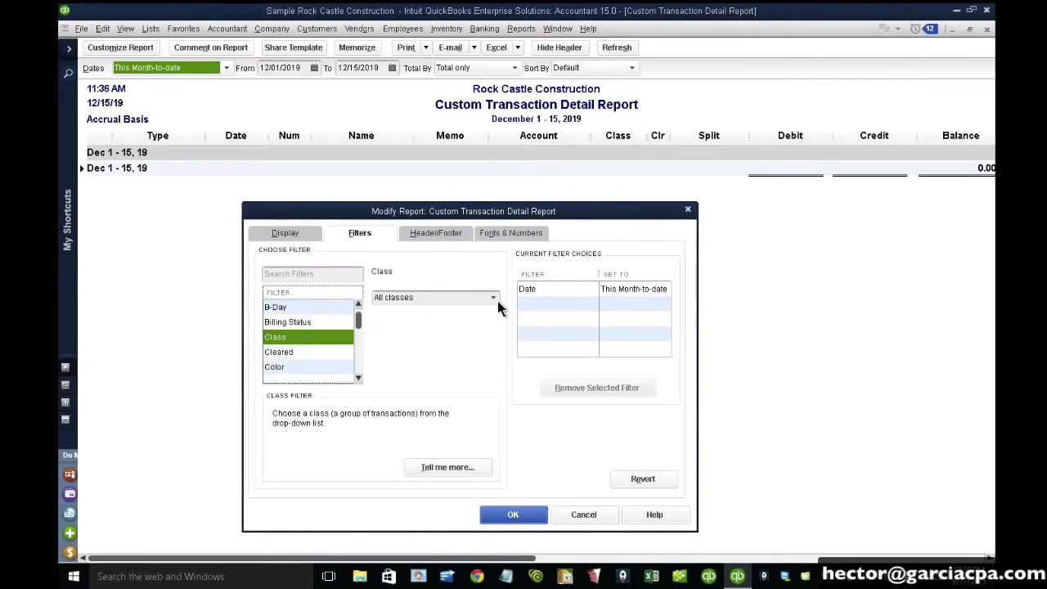
left_click(493, 298)
left_click(407, 392)
Step: Add a TransactionType filter set to Check to the custom transaction detail report
left_click(308, 325)
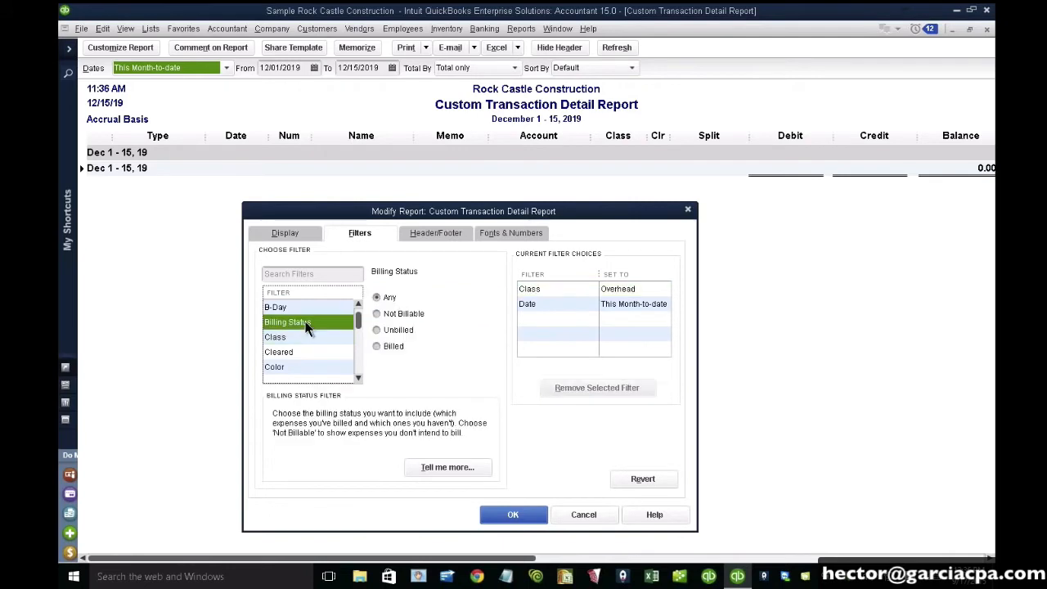
scroll(308, 327, "down", 8)
left_click(310, 337)
left_click(313, 367)
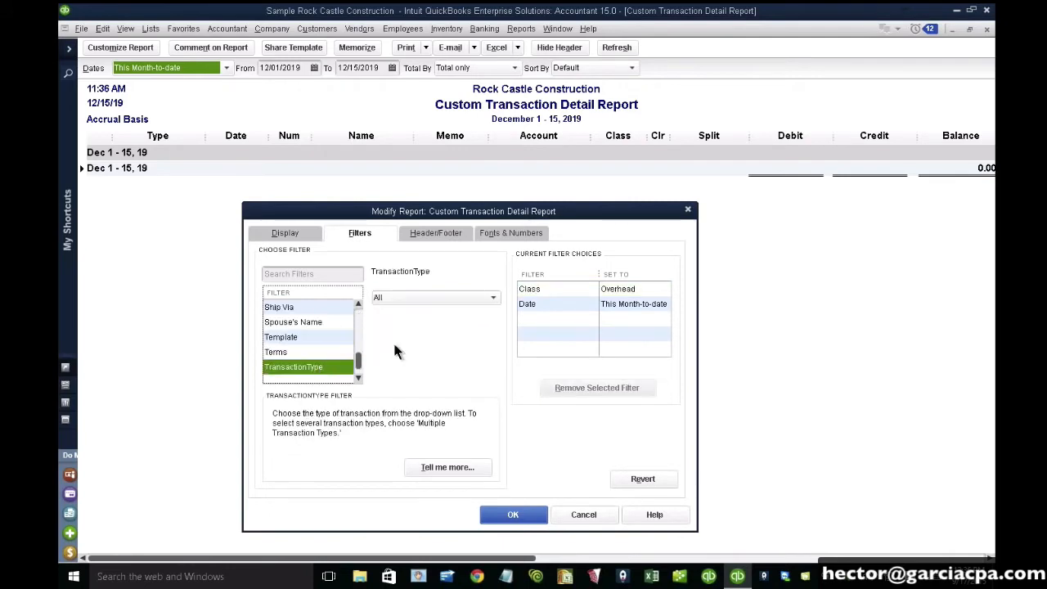
left_click(431, 299)
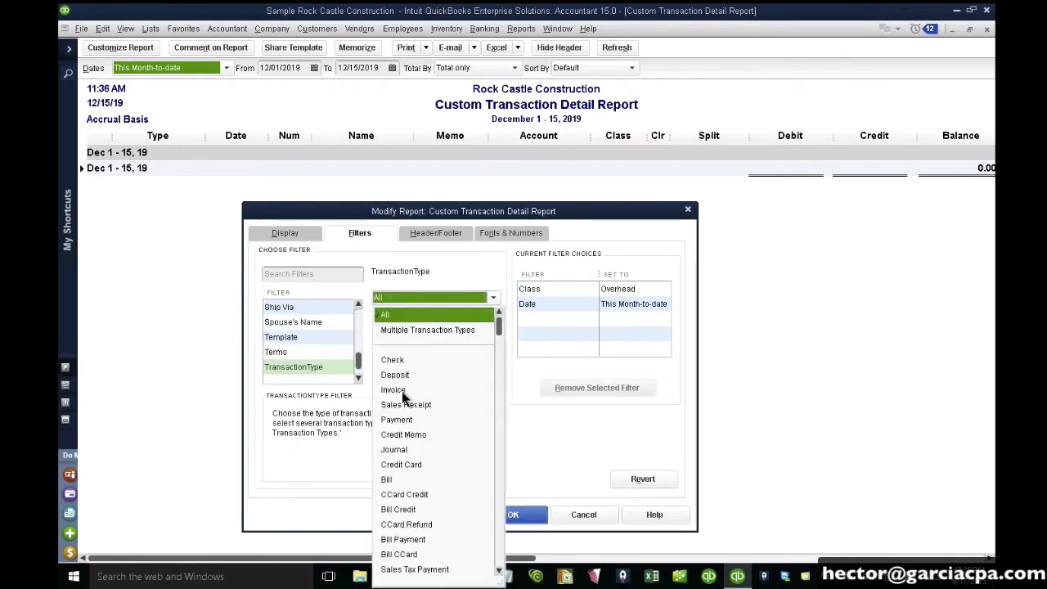
left_click(393, 361)
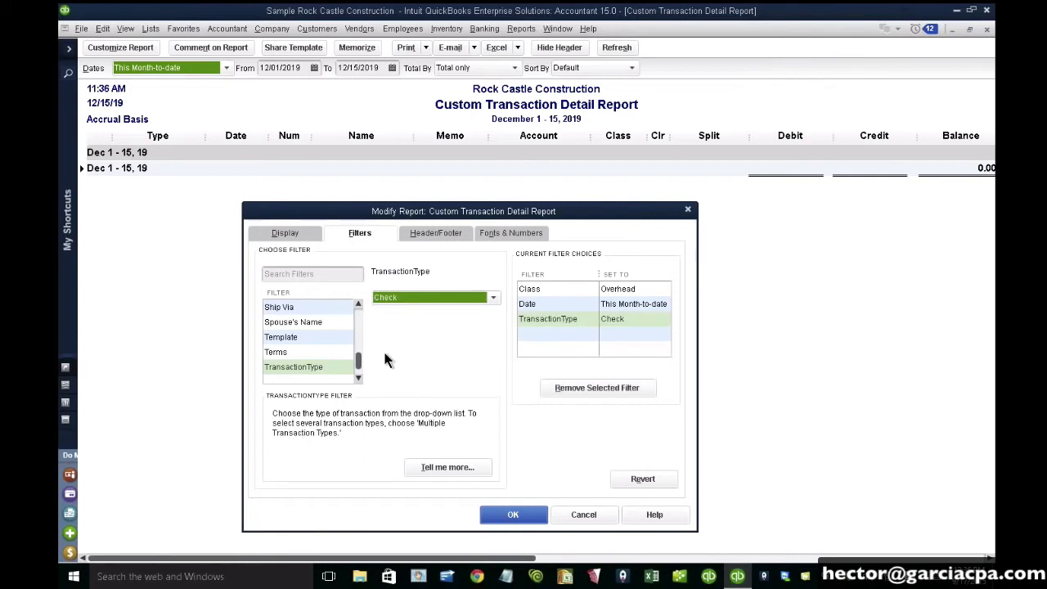
Step: Set the report's date range from 12/15/2019 to 12/15/2019 and generate the report
left_click(286, 234)
double_click(333, 293)
key("t")
double_click(410, 293)
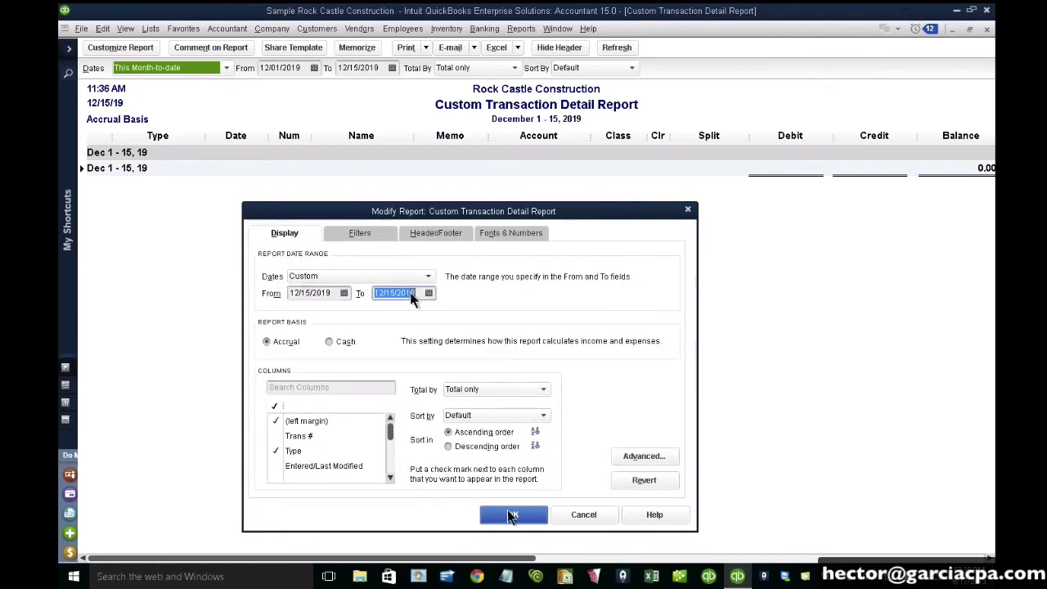
left_click(514, 512)
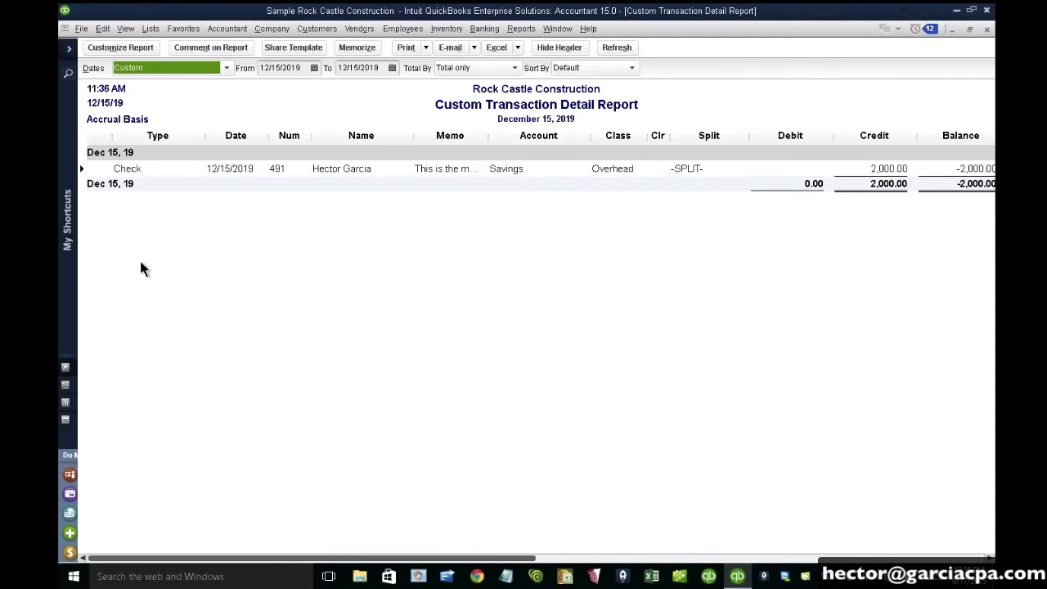
Step: Filter the custom transaction detail report by Detail Level set to All except summary, and close it to return to the check
left_click(117, 49)
left_click(360, 233)
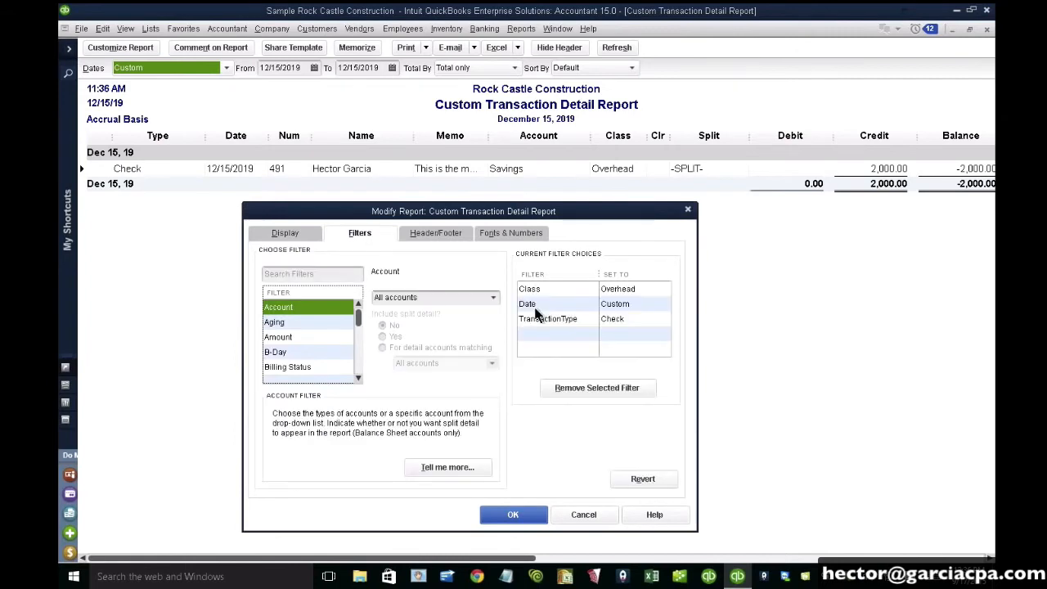
scroll(312, 337, "down", 2)
left_click(312, 337)
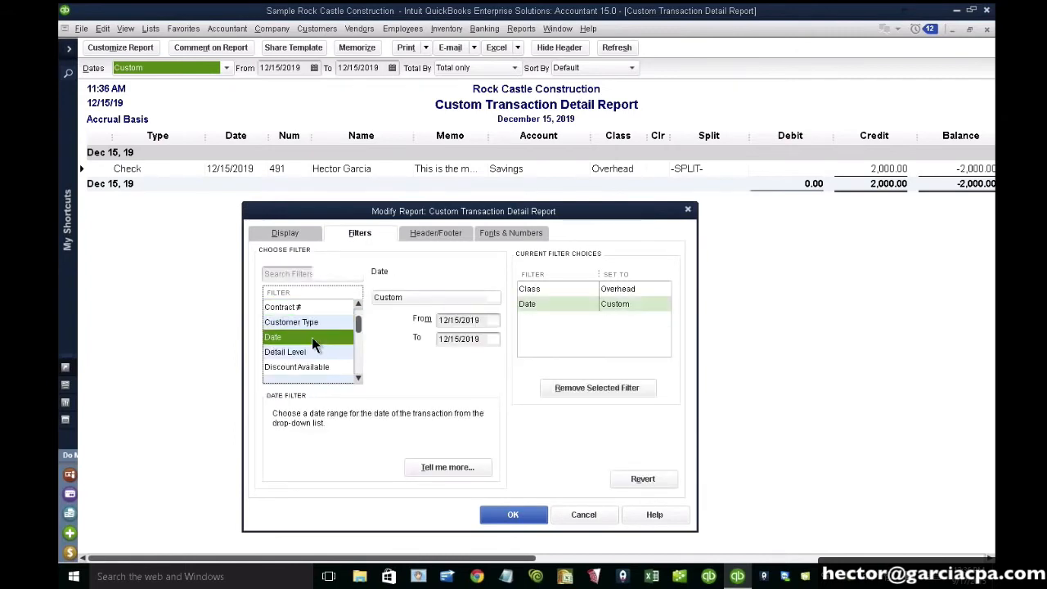
left_click(315, 353)
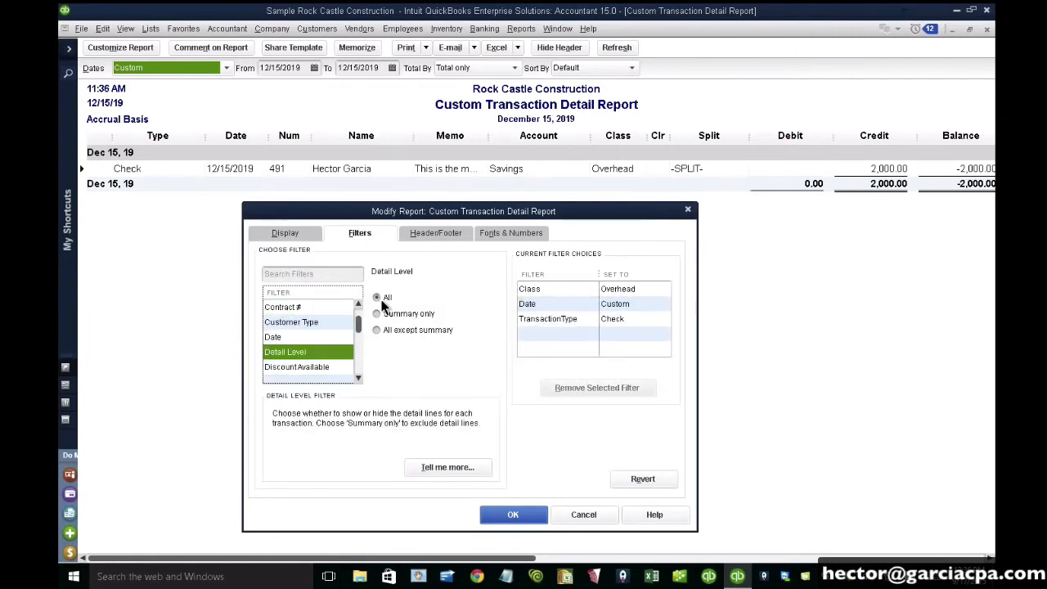
left_click(393, 331)
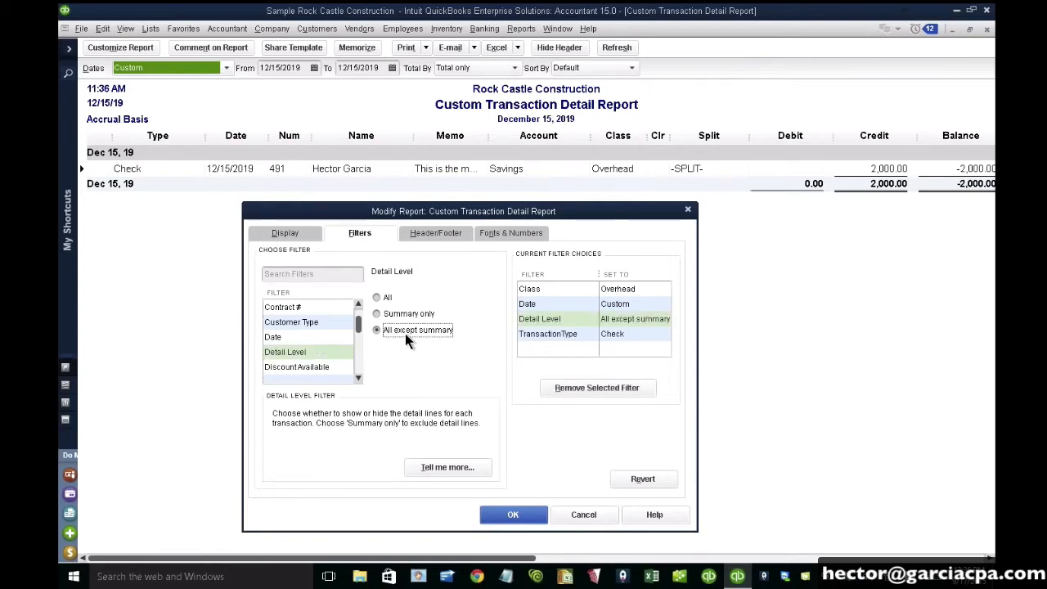
left_click(522, 516)
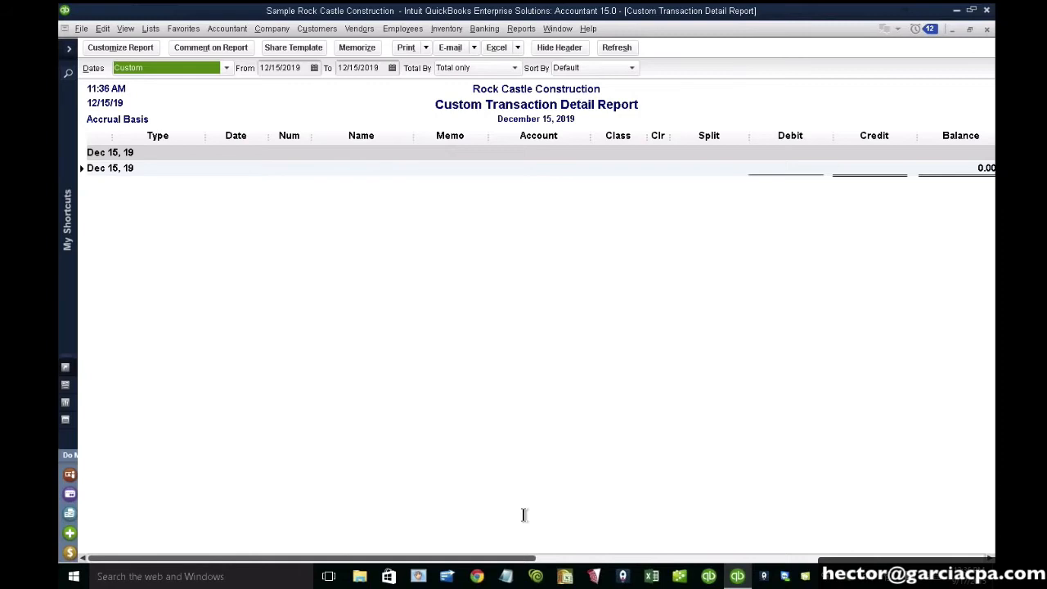
key("Escape")
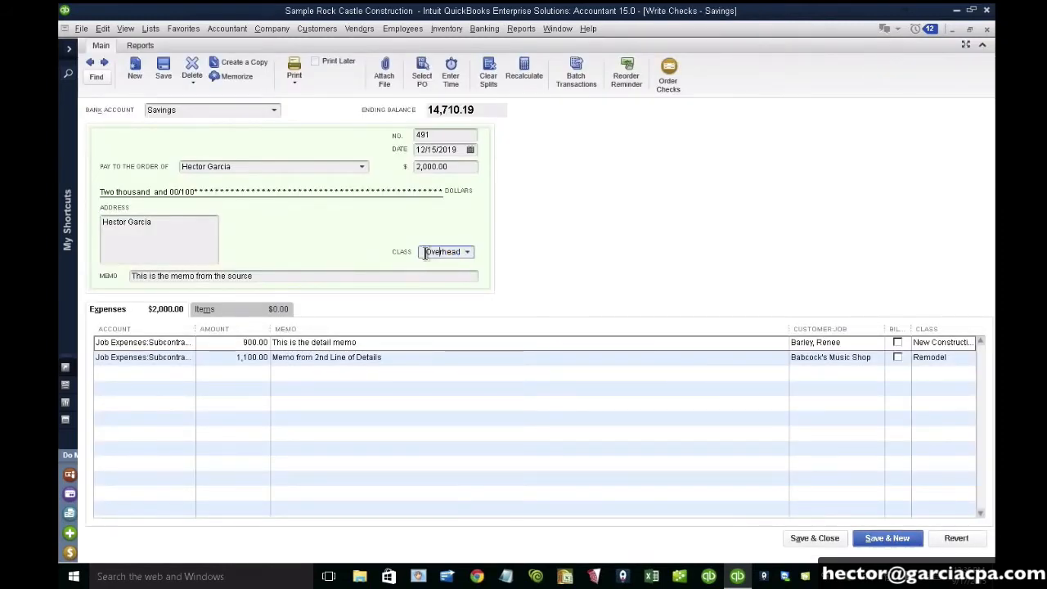
Step: Review the classes assigned to the check's two expense lines
left_click(941, 343)
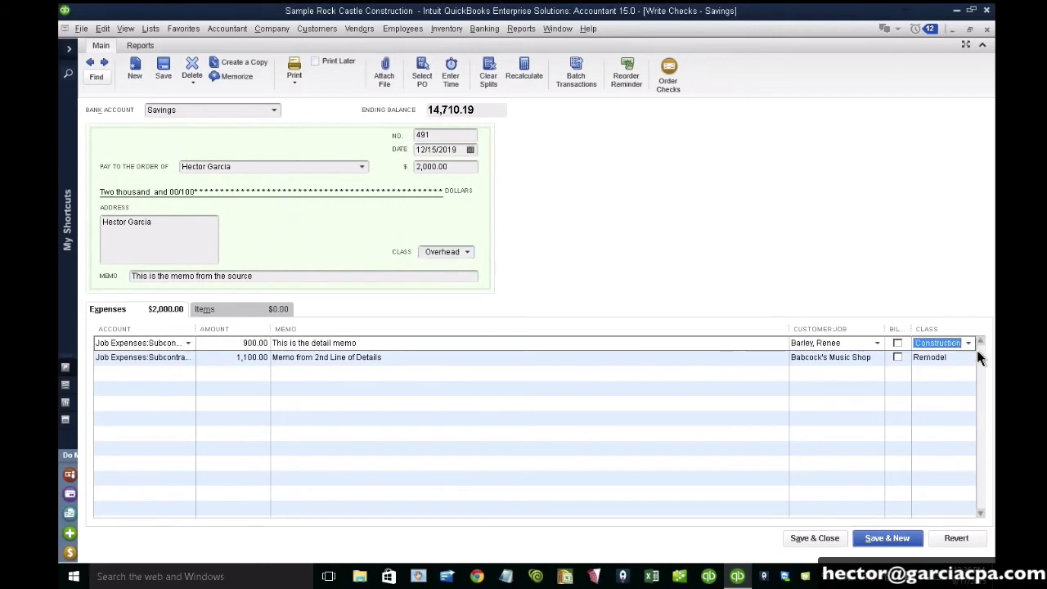
left_click(932, 357)
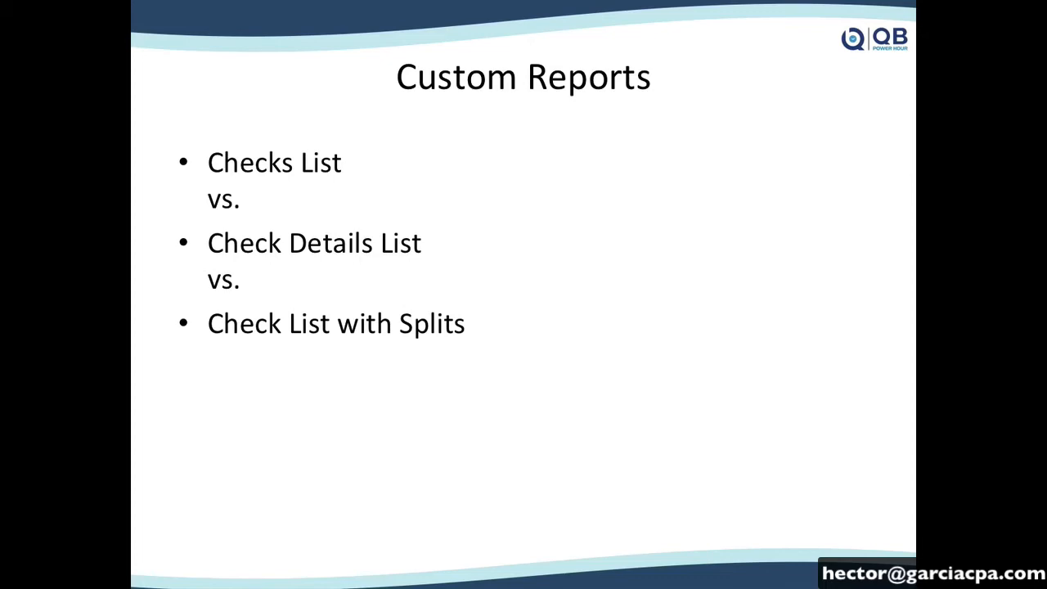
Step: Switch from the slides back to QuickBooks and close the PAID Direct Expenses by Vendor by Month report and the home page
key("ctrl+Up")
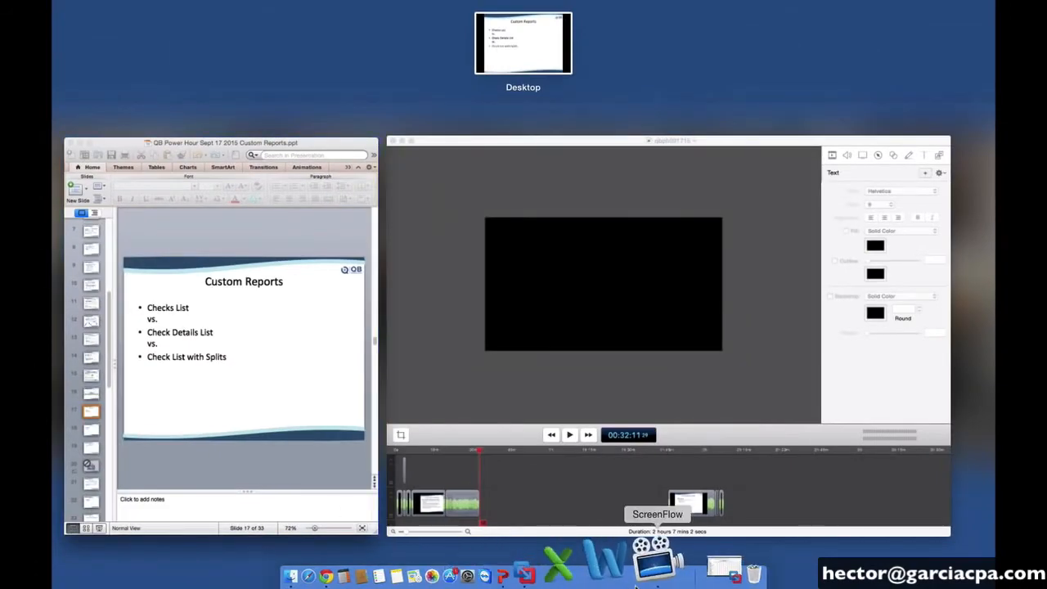
left_click(667, 577)
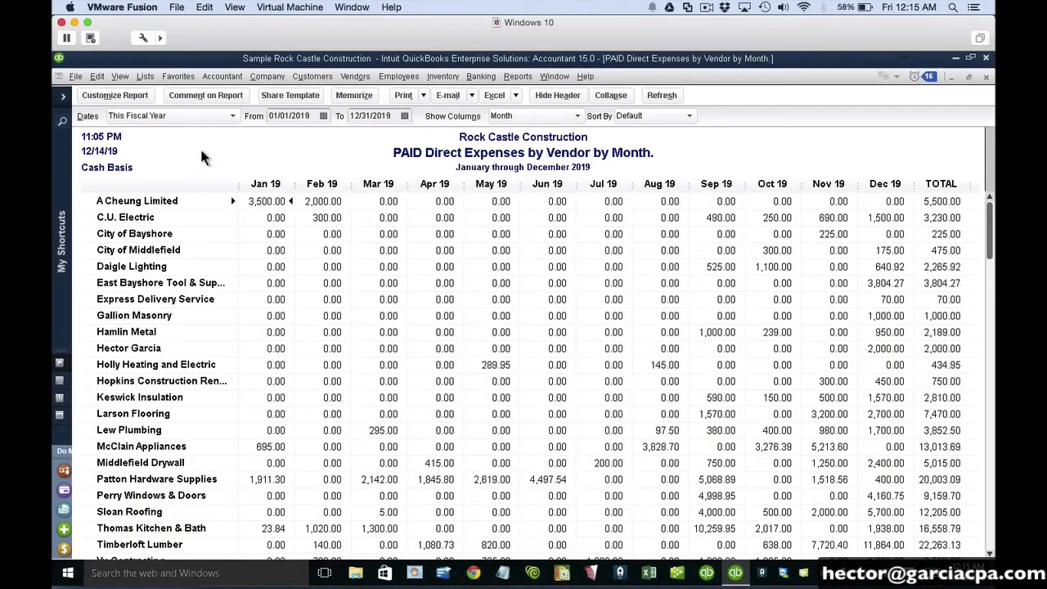
key("Escape")
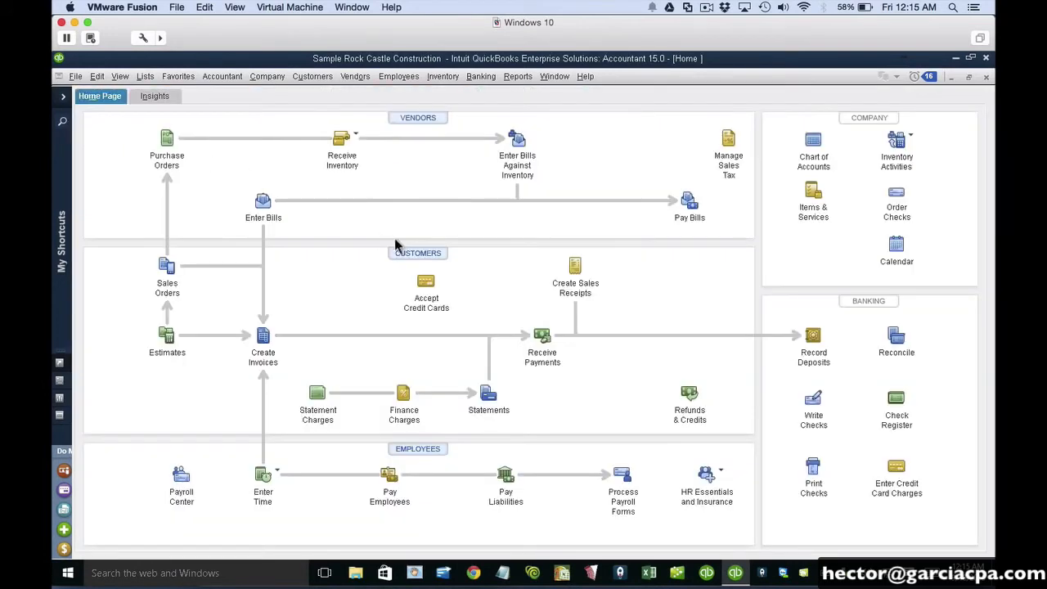
key("Escape")
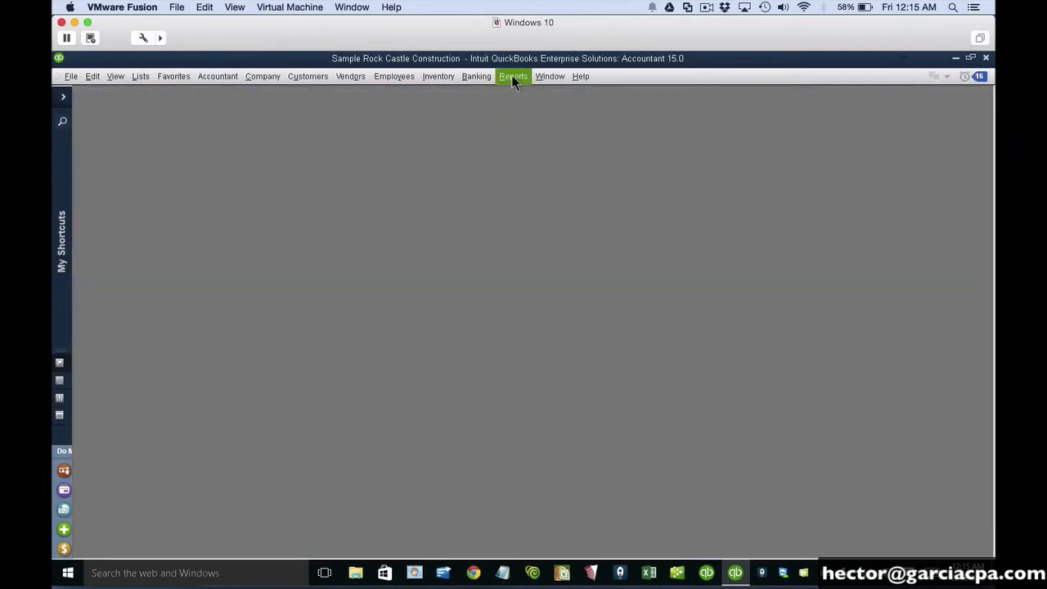
Step: Create a custom Transaction Detail report with its date range set to All
left_click(513, 79)
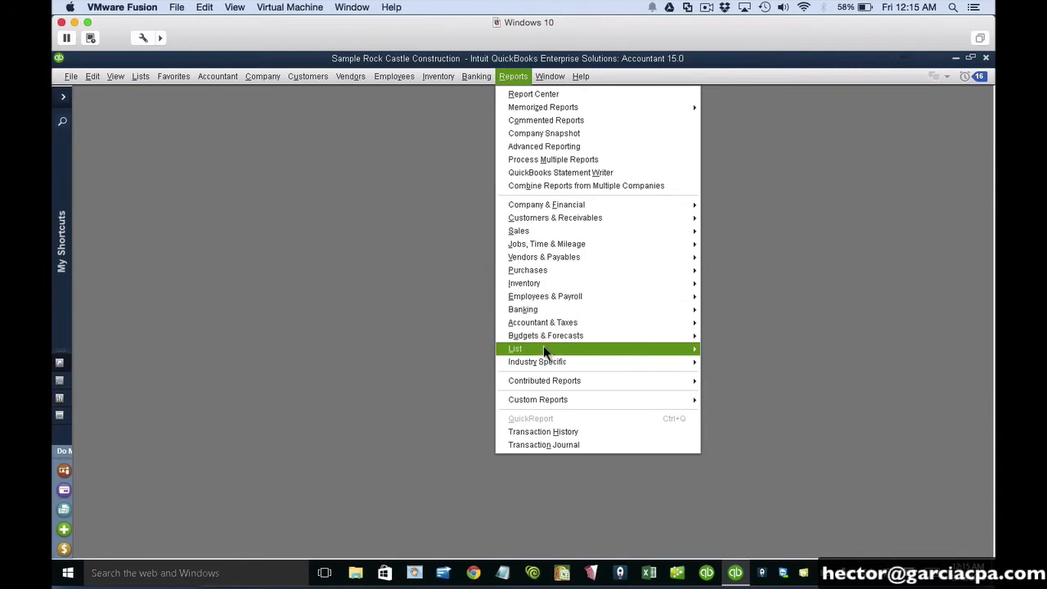
mouse_move(552, 399)
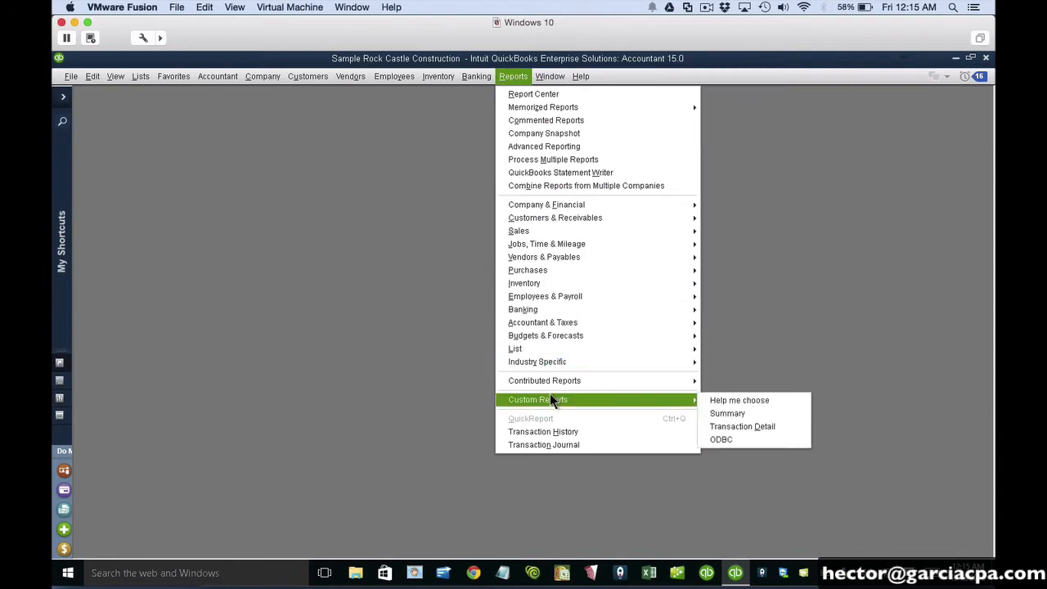
left_click(743, 427)
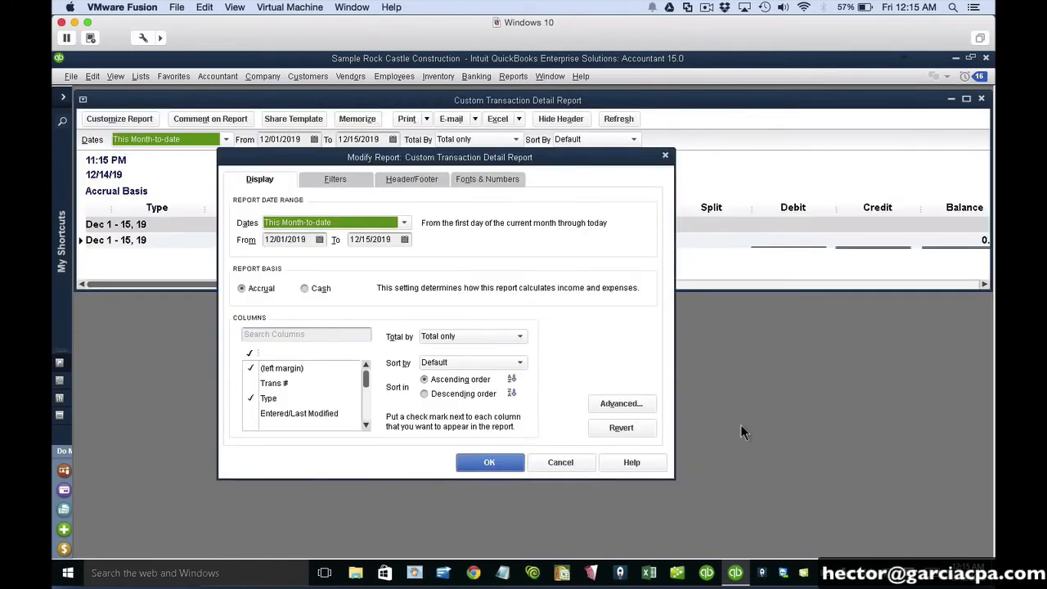
left_click(302, 222)
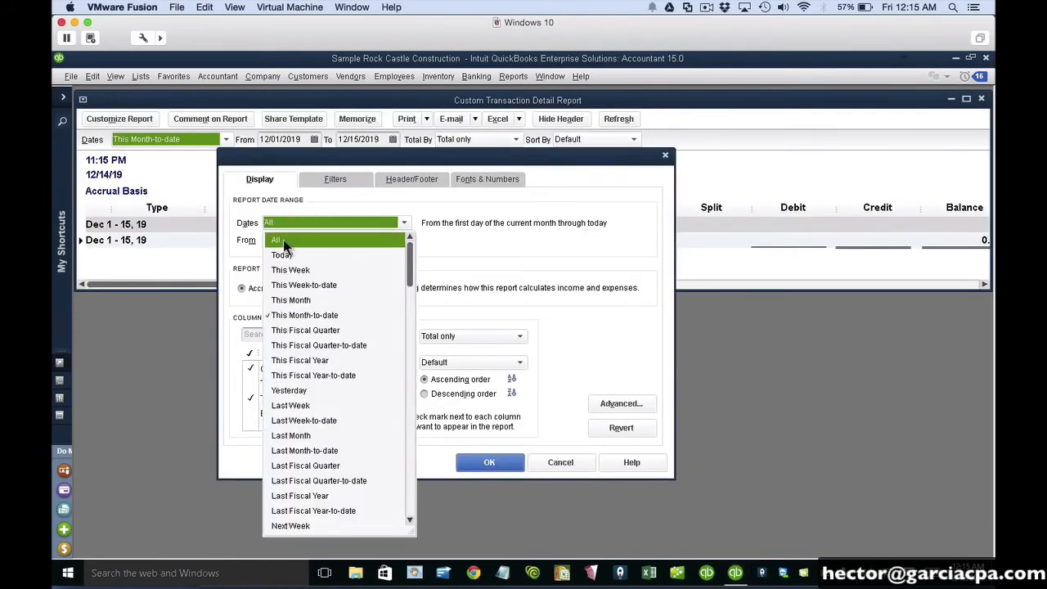
left_click(283, 239)
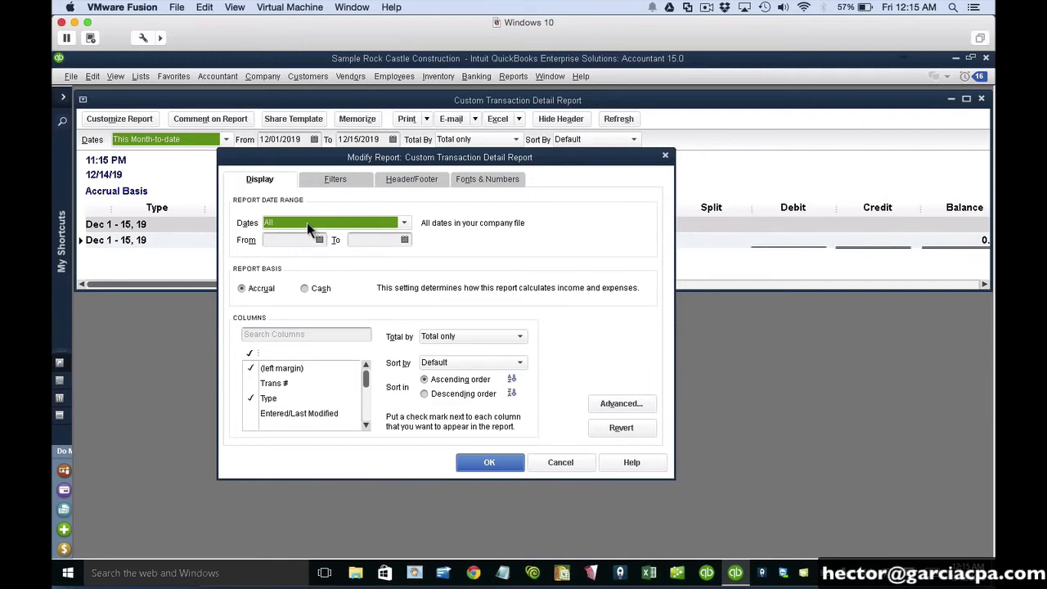
Step: Filter the new custom report by TransactionType set to Check and generate it
left_click(334, 183)
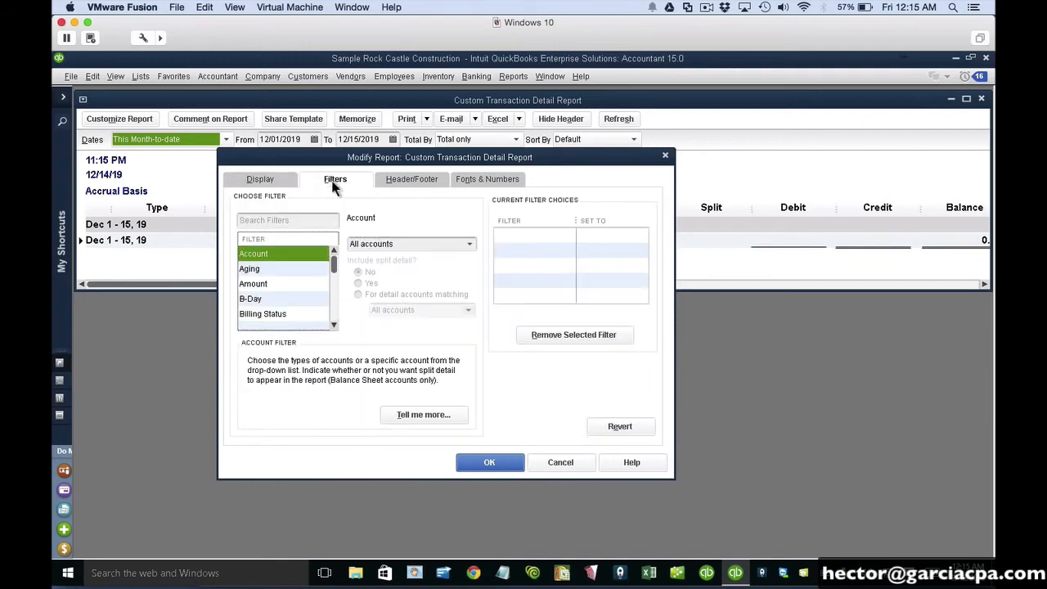
left_click(276, 280)
scroll(275, 282, "down", 10)
left_click(276, 284)
left_click(288, 316)
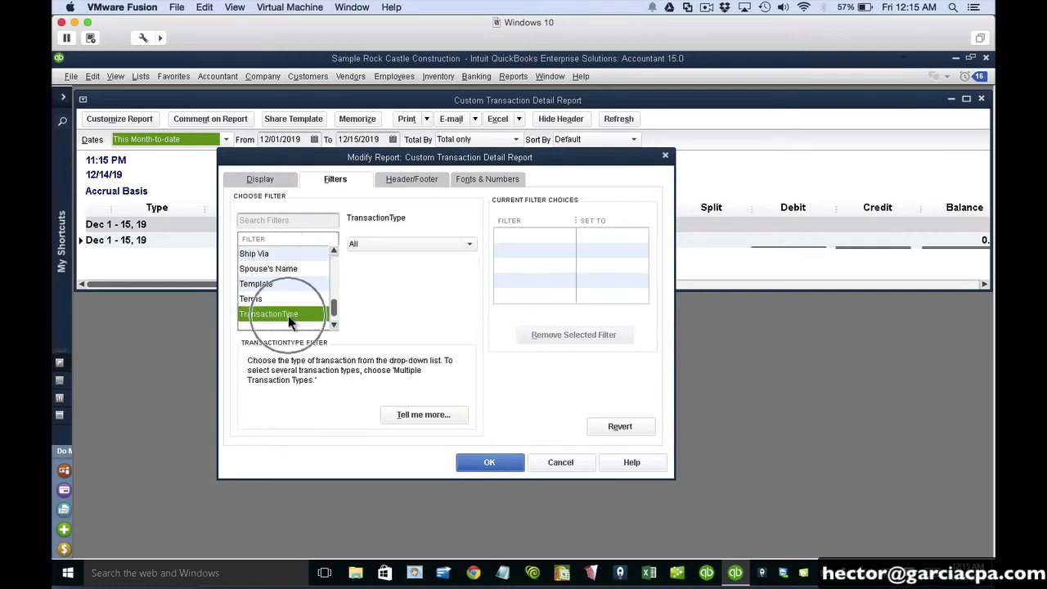
left_click(384, 244)
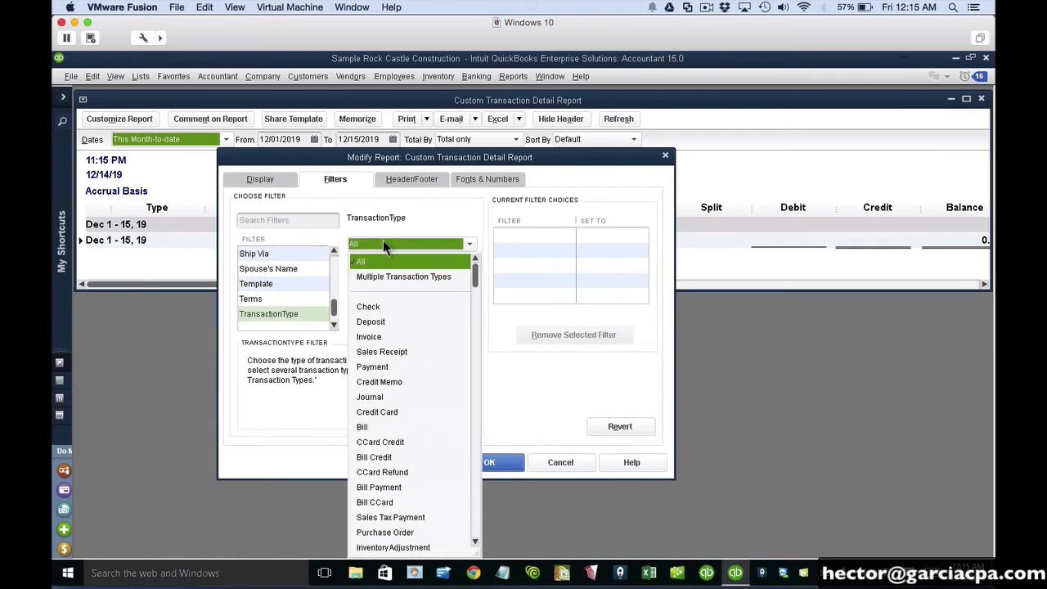
left_click(376, 307)
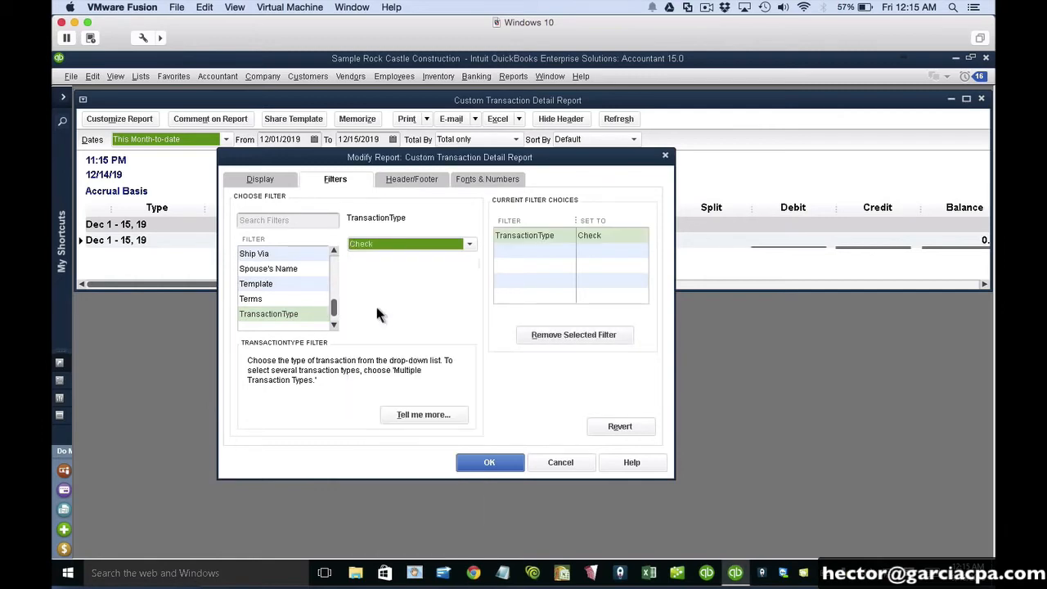
left_click(489, 463)
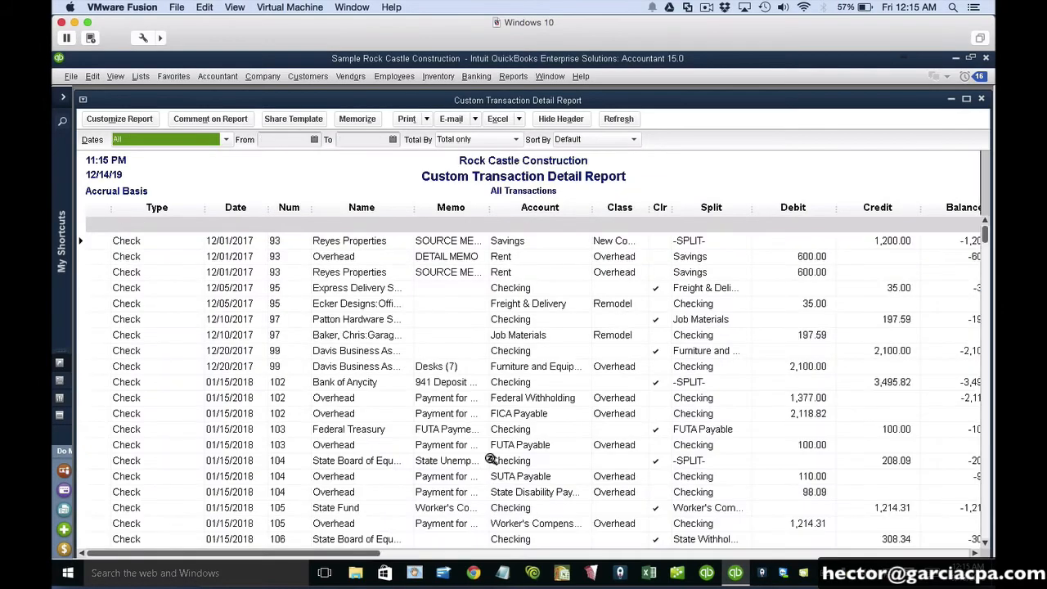
mouse_move(543, 575)
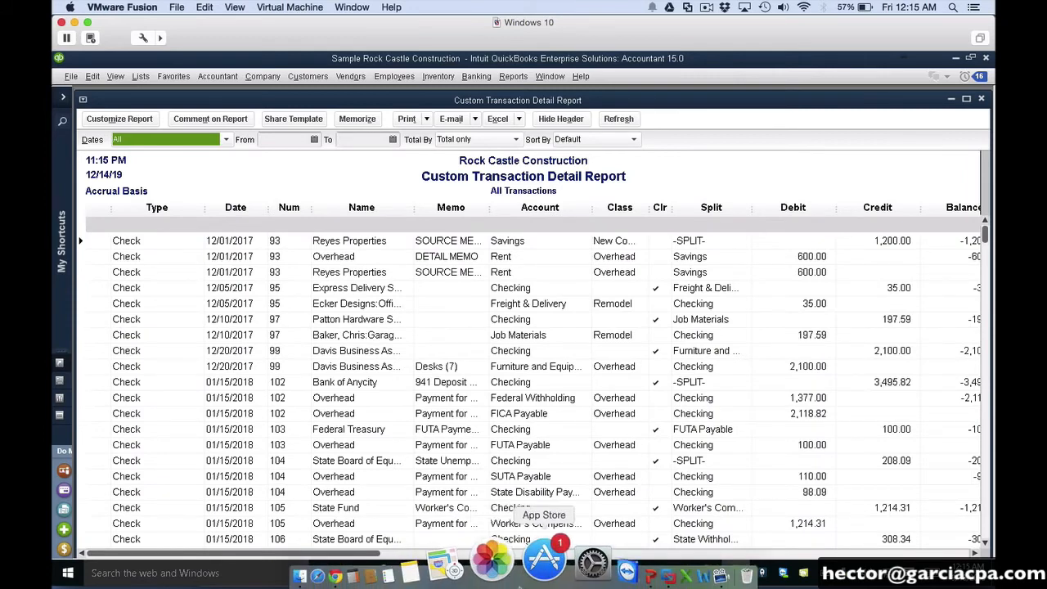
left_click(552, 560)
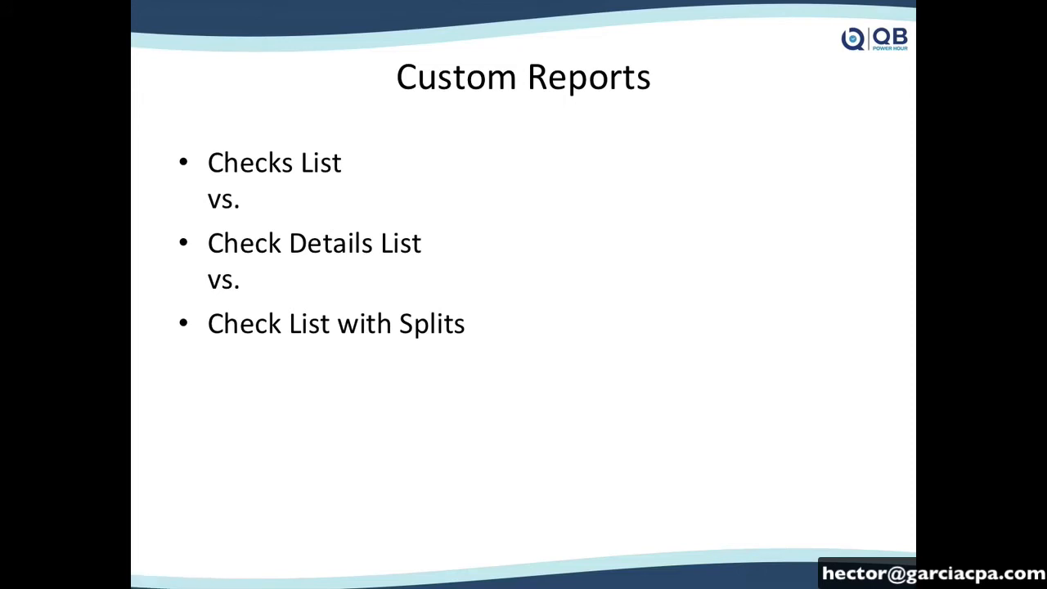
key("Escape")
left_click(497, 262)
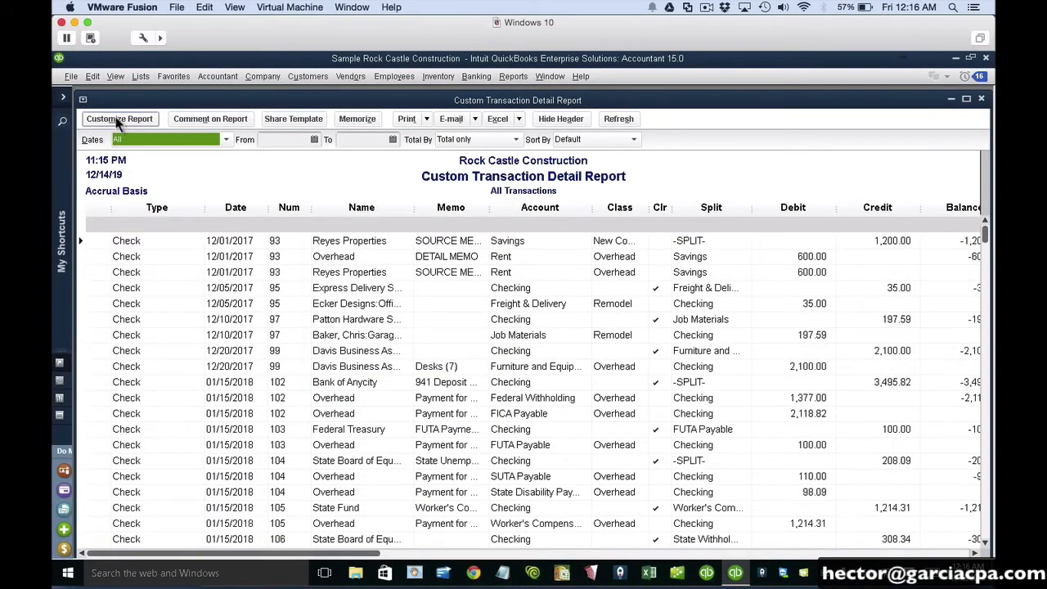
Step: Maximize the custom transaction detail report and add a Detail Level filter set to Summary only
double_click(142, 98)
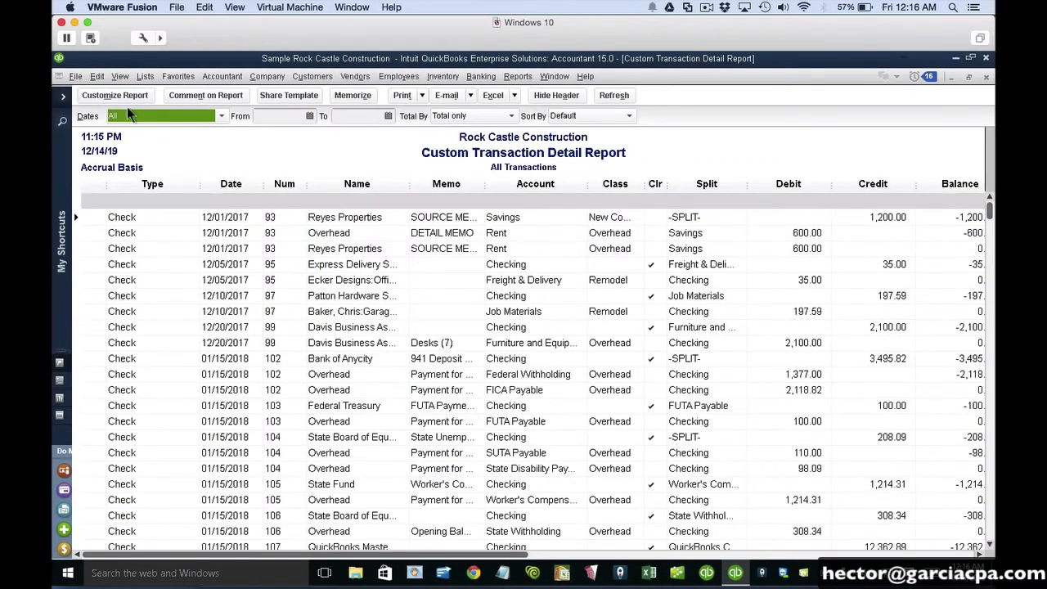
left_click(92, 97)
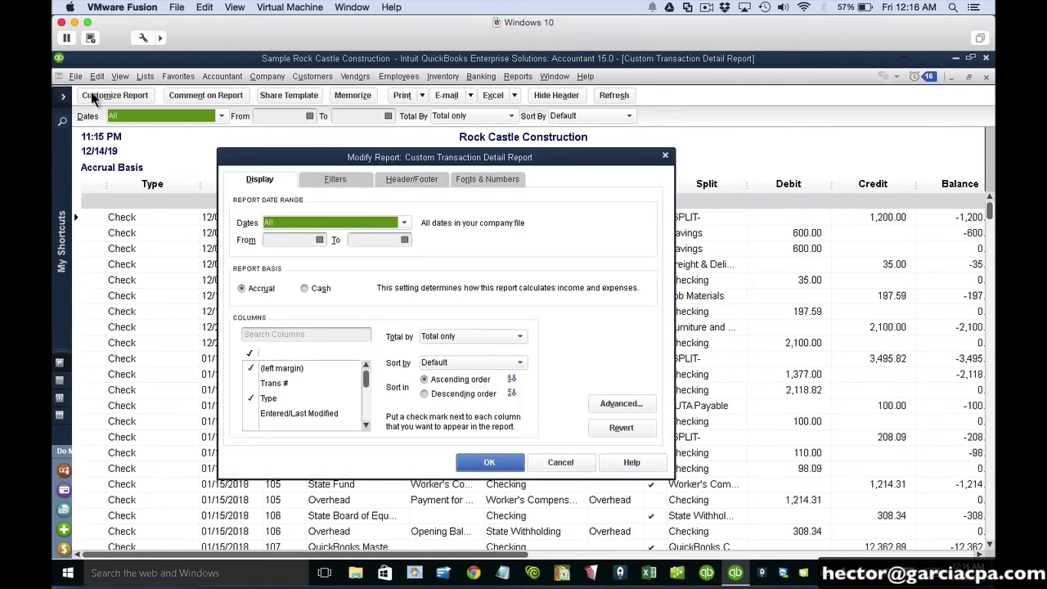
left_click(342, 181)
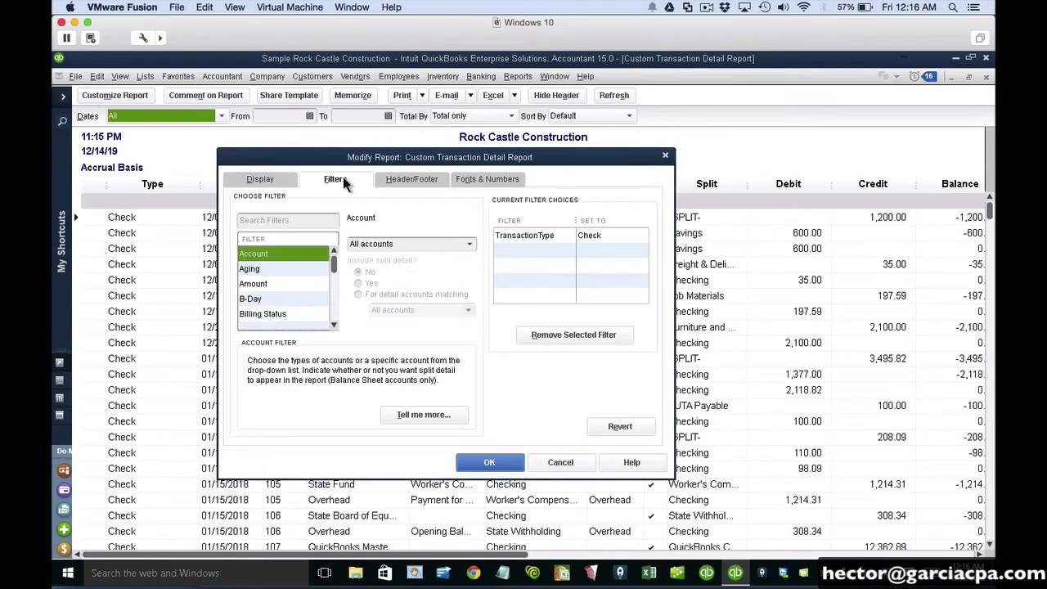
left_click(276, 284)
scroll(276, 284, "down", 2)
left_click(276, 284)
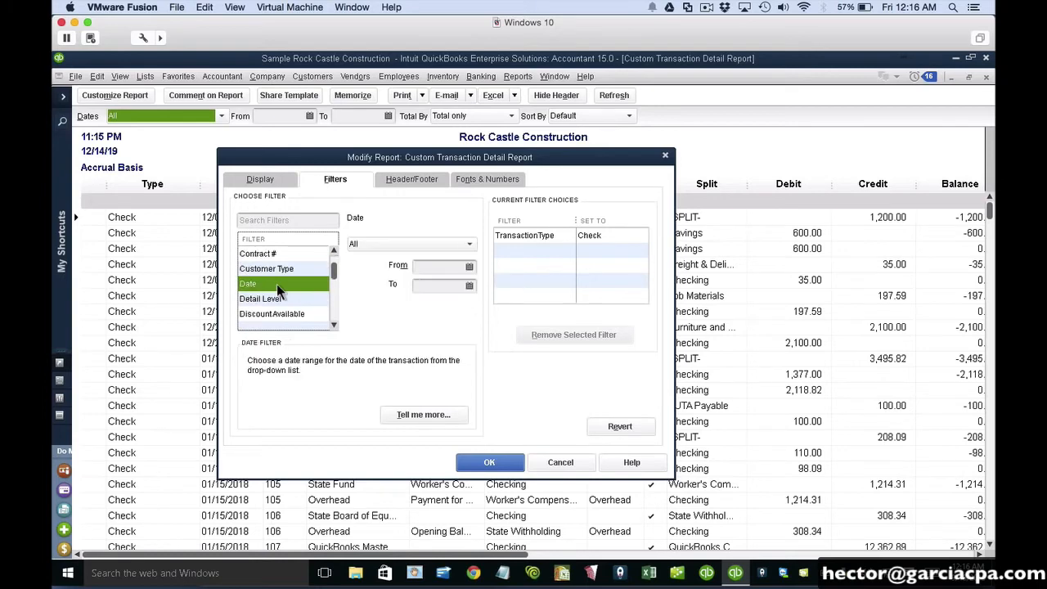
left_click(278, 300)
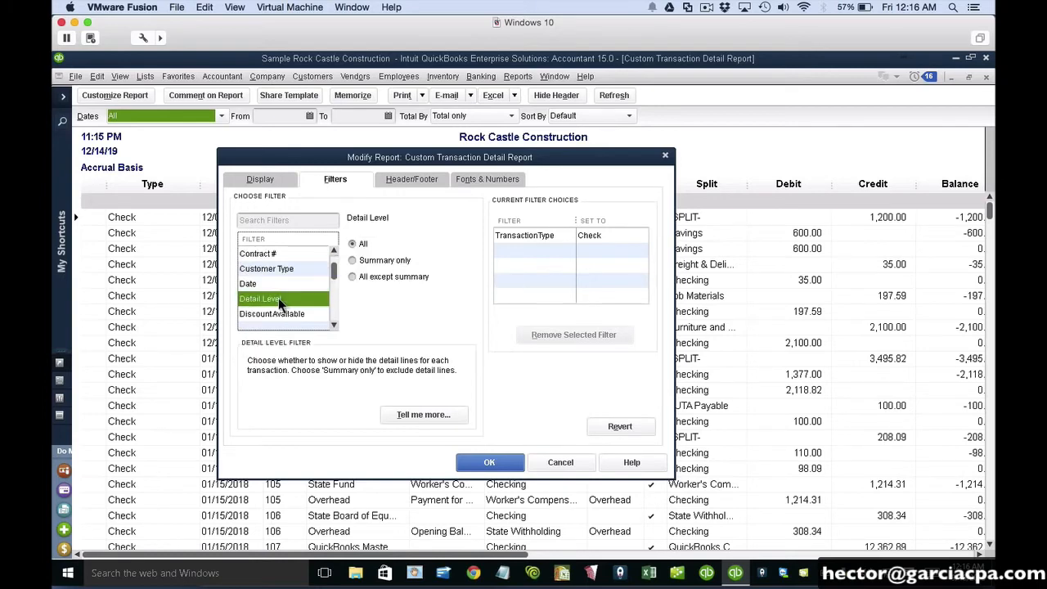
left_click(378, 261)
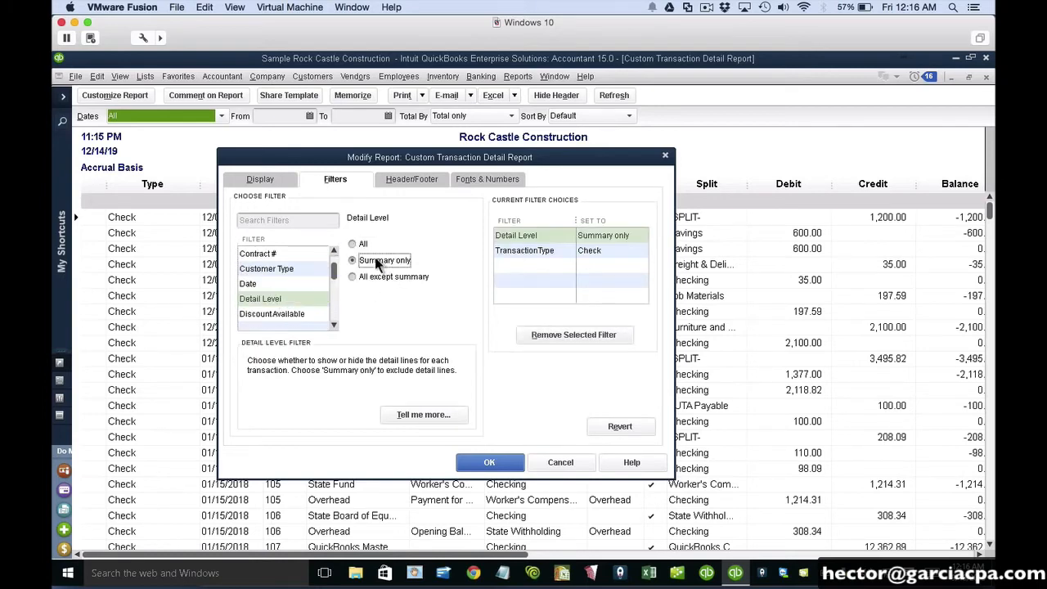
Step: Apply the Summary only detail level to the custom report and widen its Split column
left_click(490, 463)
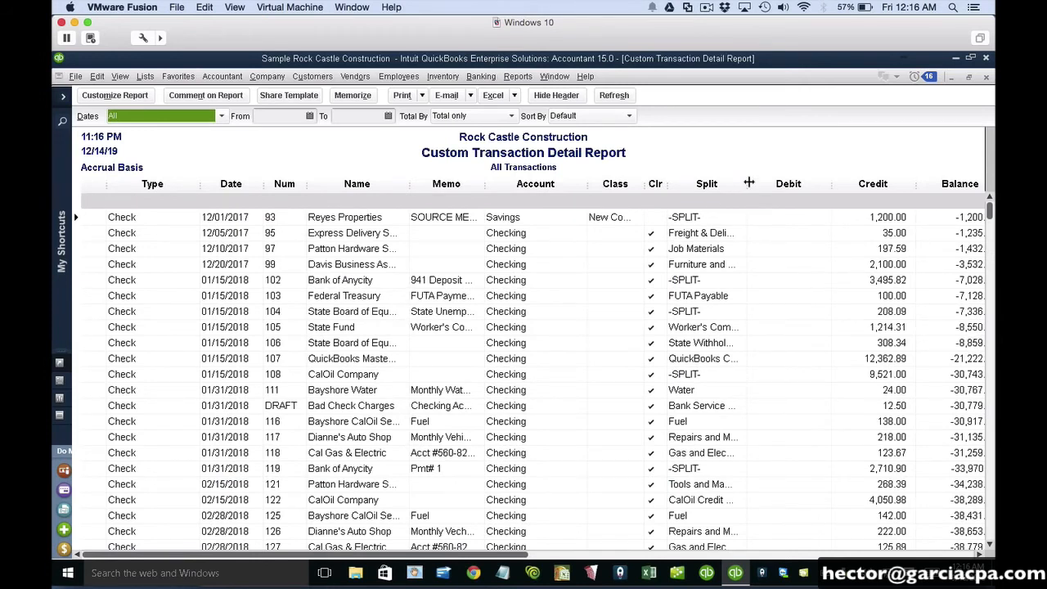
left_click_drag(758, 183, 761, 183)
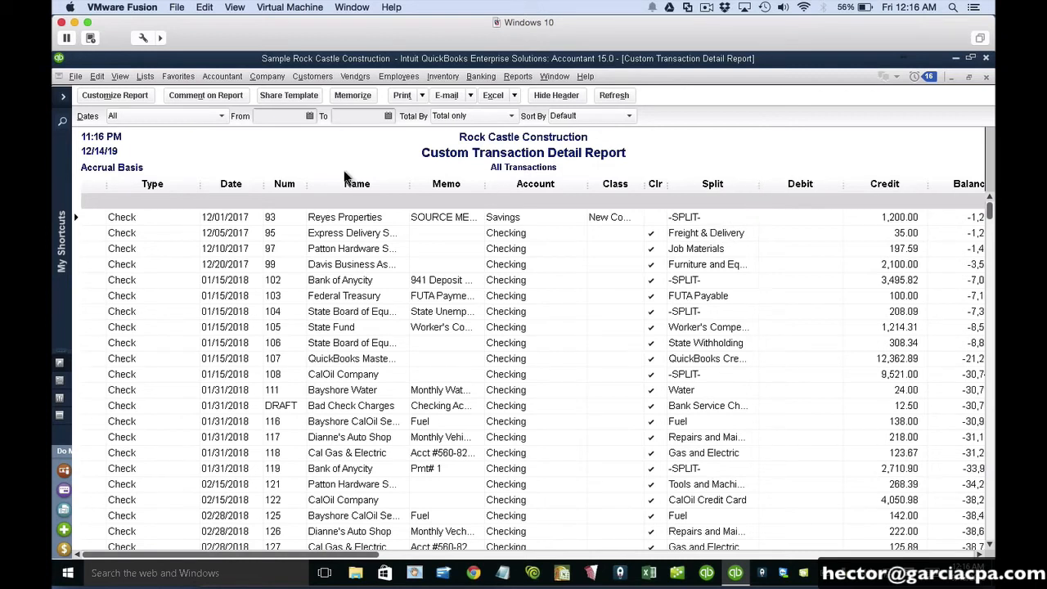
Step: Remove the Memo, Account, Class, Clr, Debit and Balance columns from the custom transaction report
left_click_drag(486, 187, 413, 187)
left_click_drag(538, 187, 425, 188)
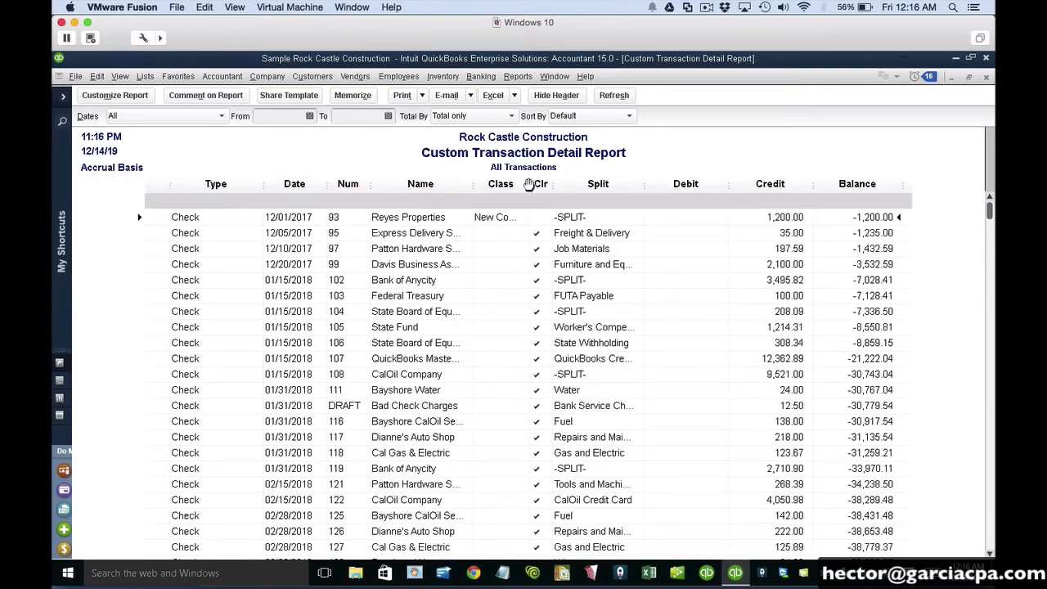
left_click_drag(528, 185, 501, 186)
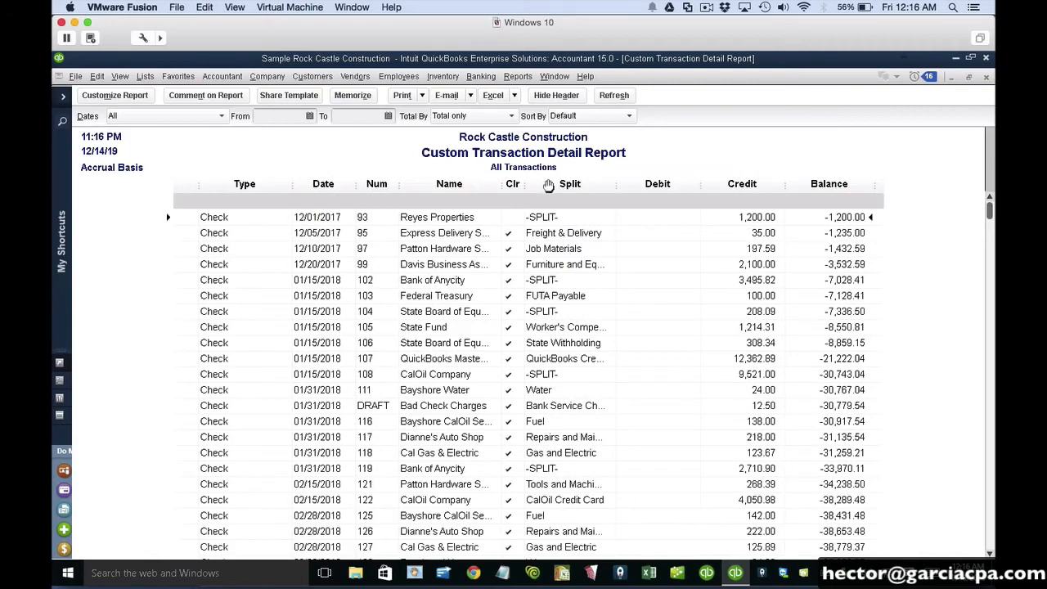
mouse_move(501, 184)
left_mouse_down()
mouse_move(525, 186)
mouse_move(503, 187)
left_mouse_up()
left_click_drag(689, 186, 606, 186)
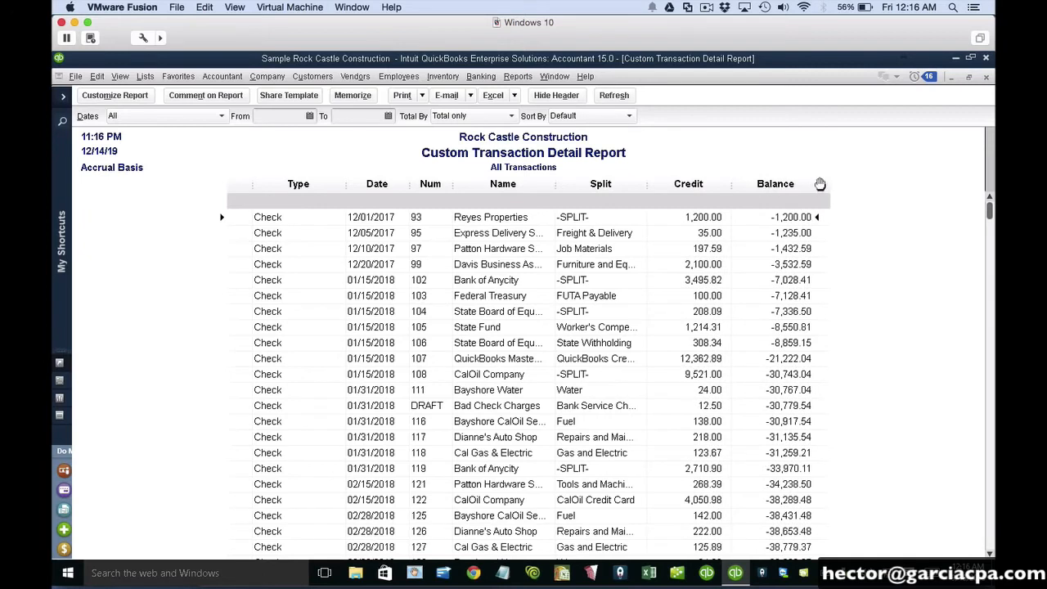
left_click_drag(735, 184, 734, 184)
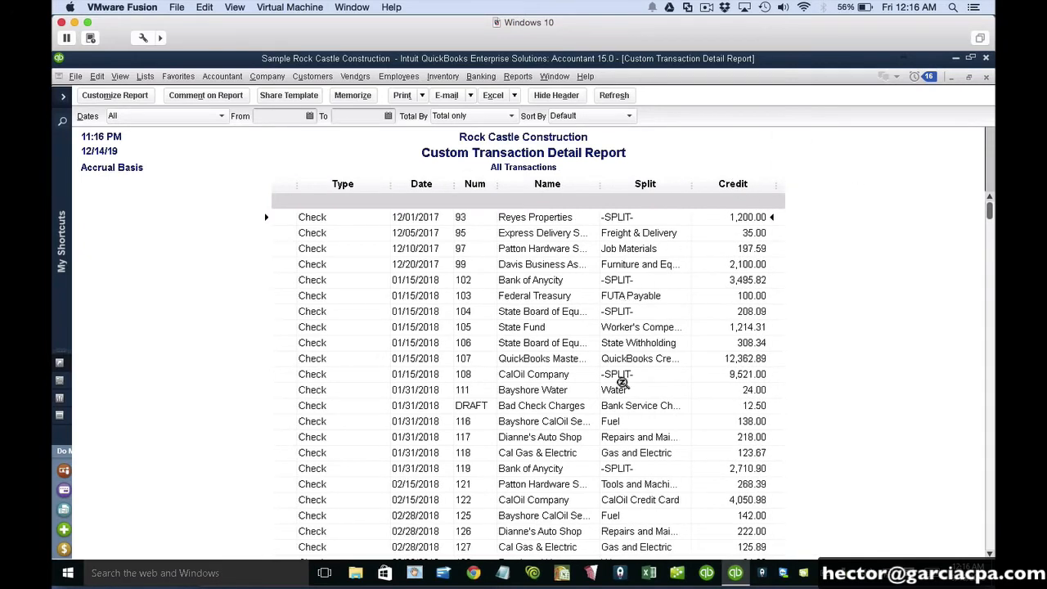
Step: Switch to PowerPoint, present the Custom Reports slide comparing check lists, and return to the QuickBooks report
mouse_move(622, 574)
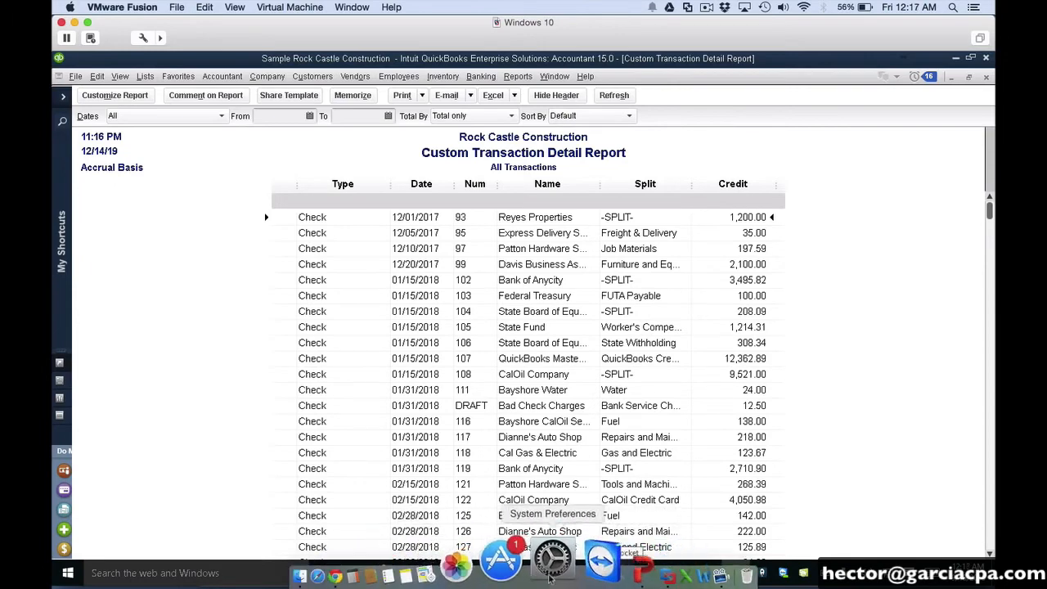
left_click(581, 565)
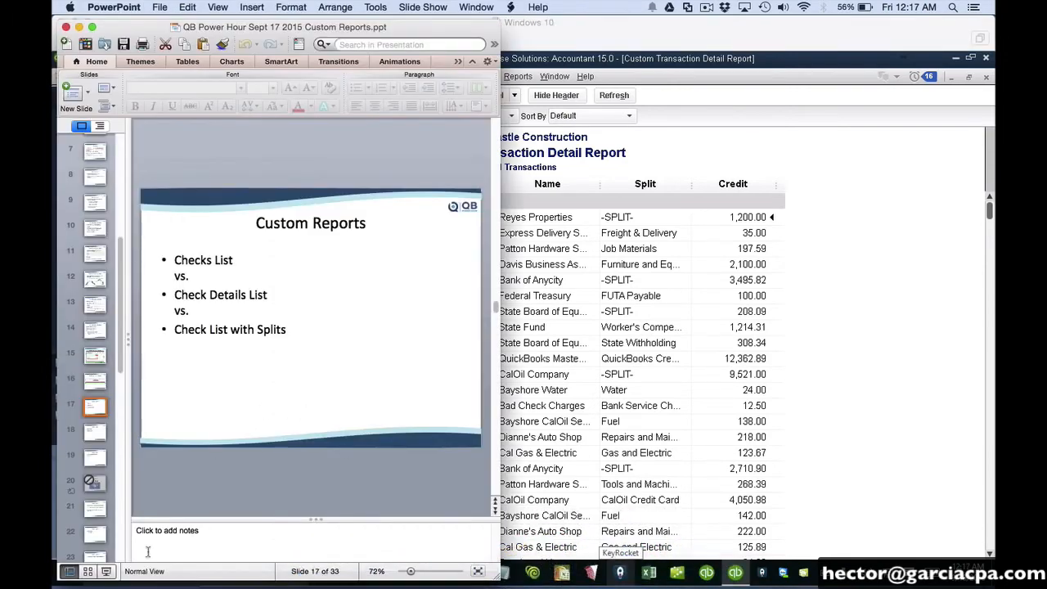
left_click(105, 571)
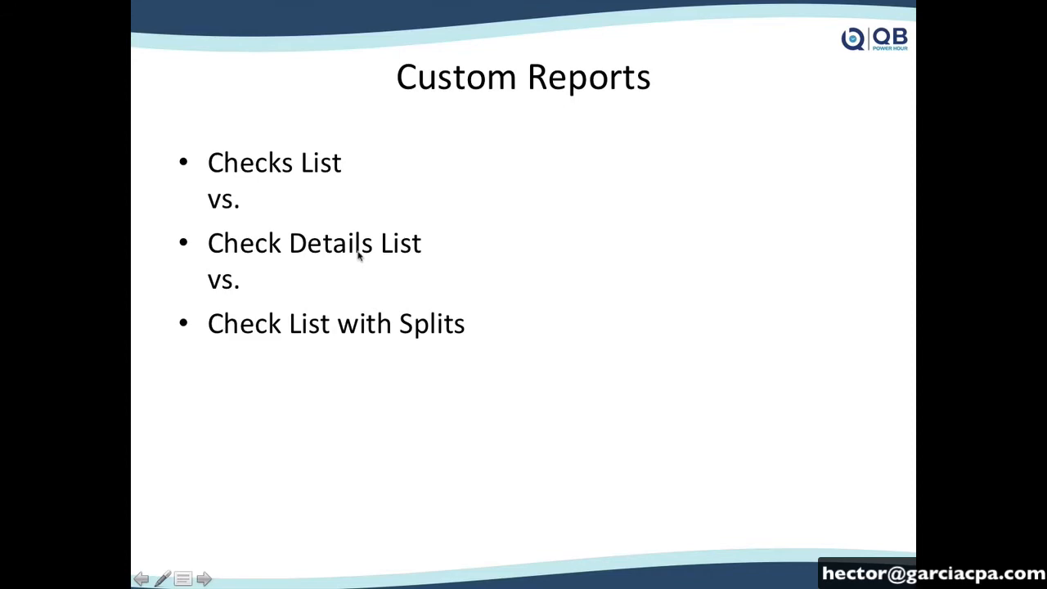
key("Escape")
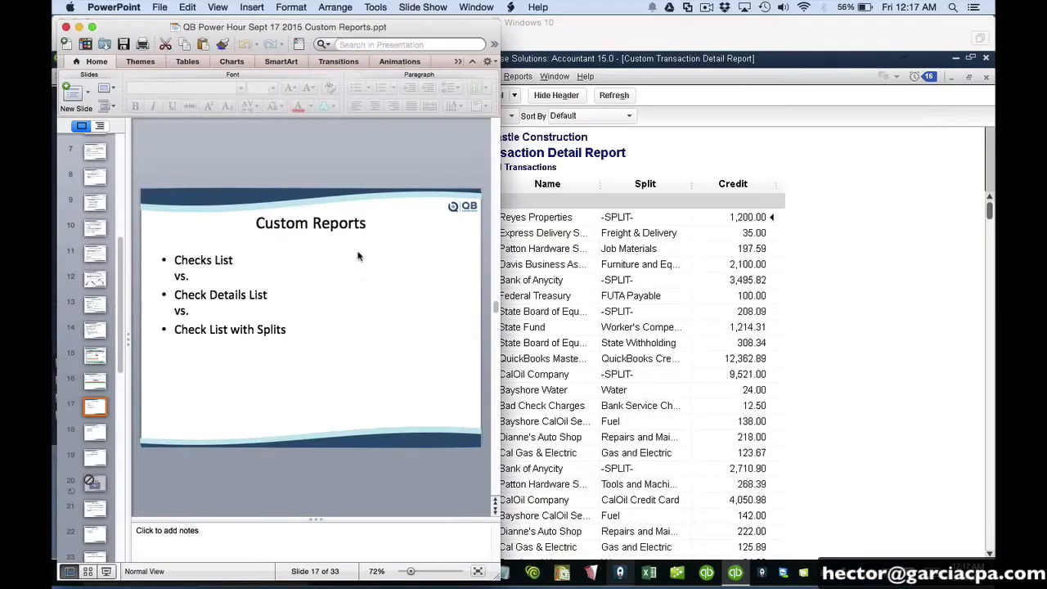
left_click(652, 205)
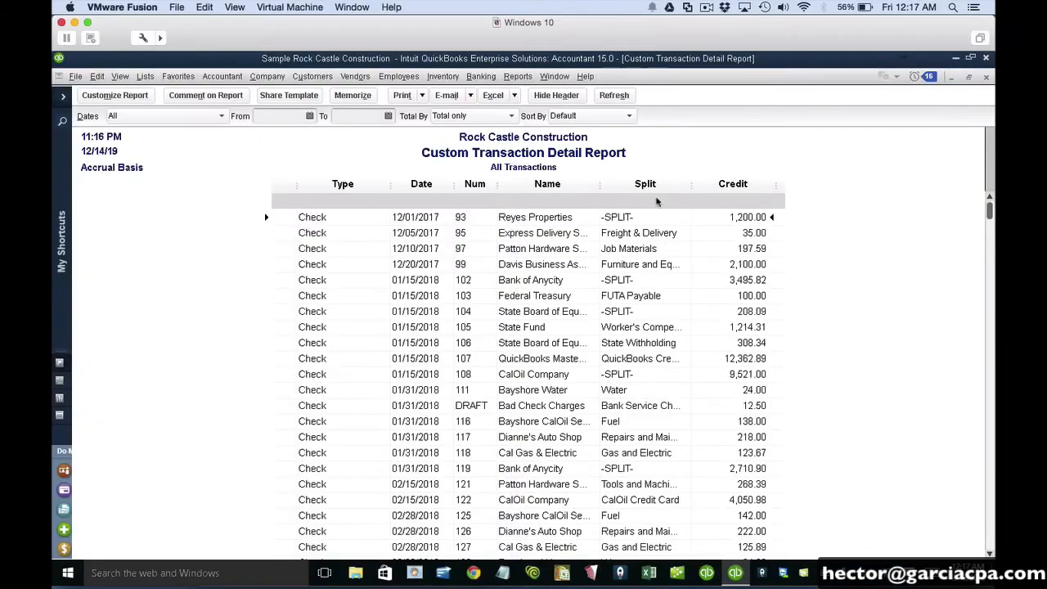
Step: Set the report's Detail Level filter to All except summary
left_click(92, 96)
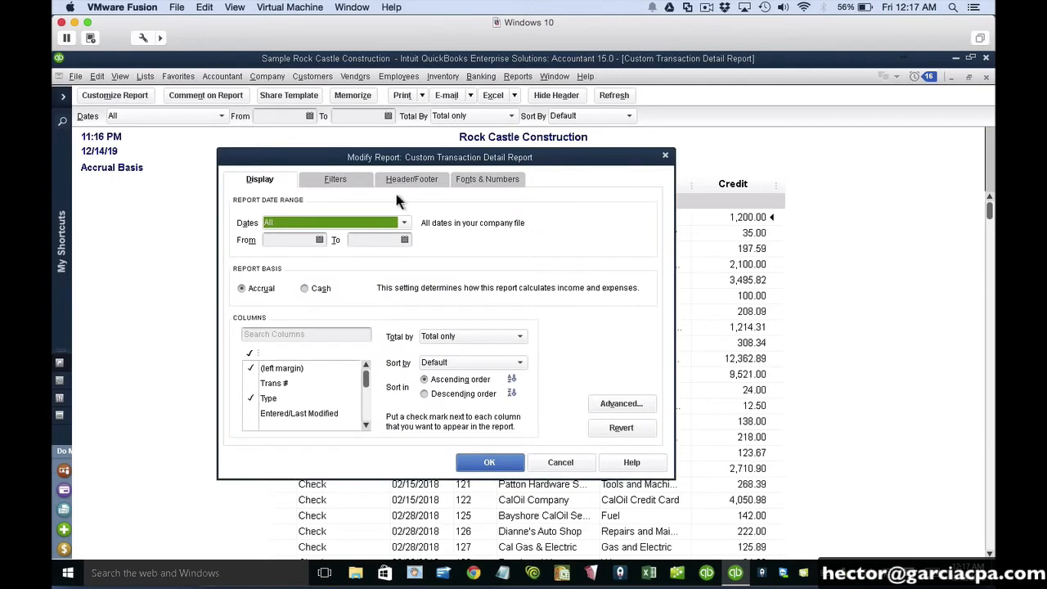
left_click(336, 187)
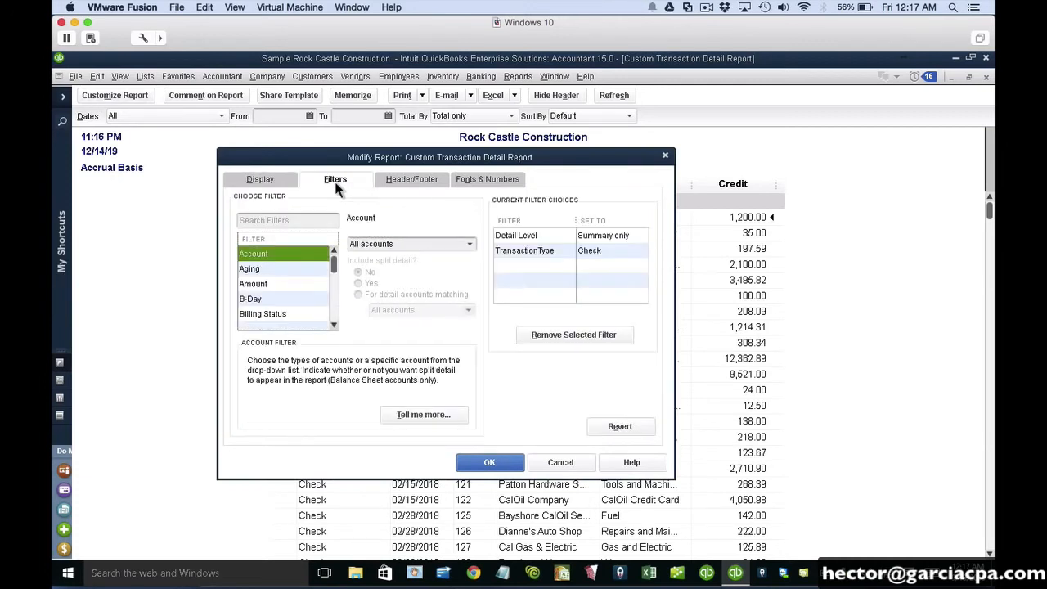
left_click(539, 237)
left_click(378, 265)
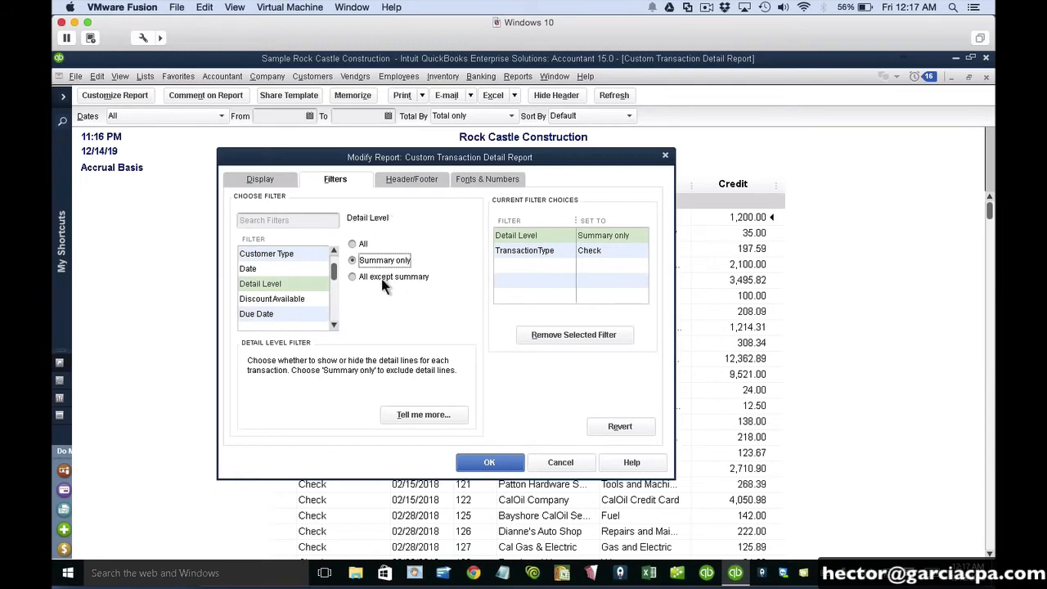
left_click(383, 279)
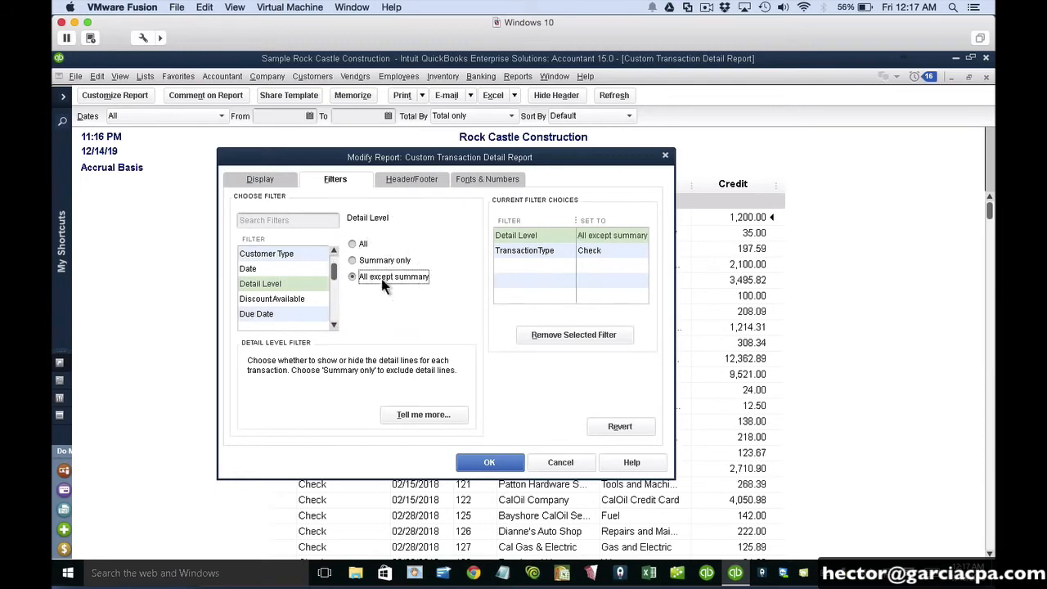
left_click(489, 463)
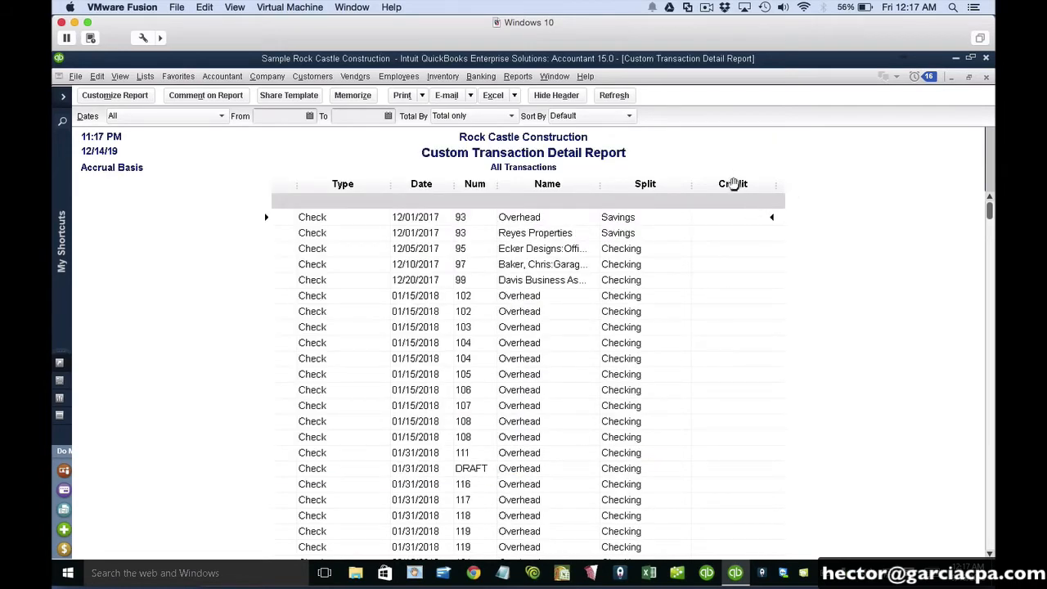
Step: Find the Debit column in the report's display settings and add it to the report
left_click(123, 97)
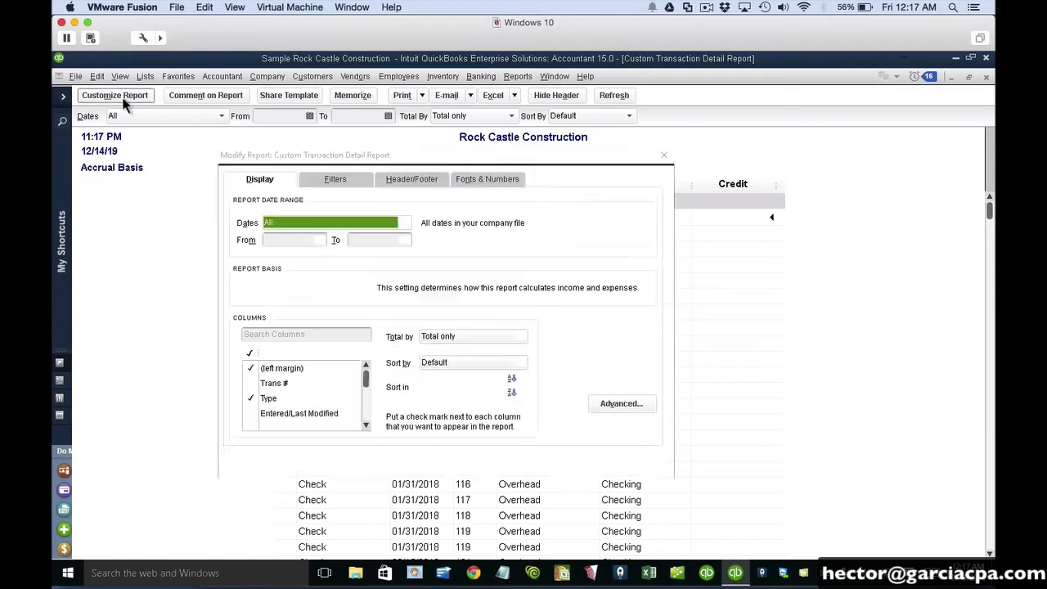
left_click(283, 333)
type("deb")
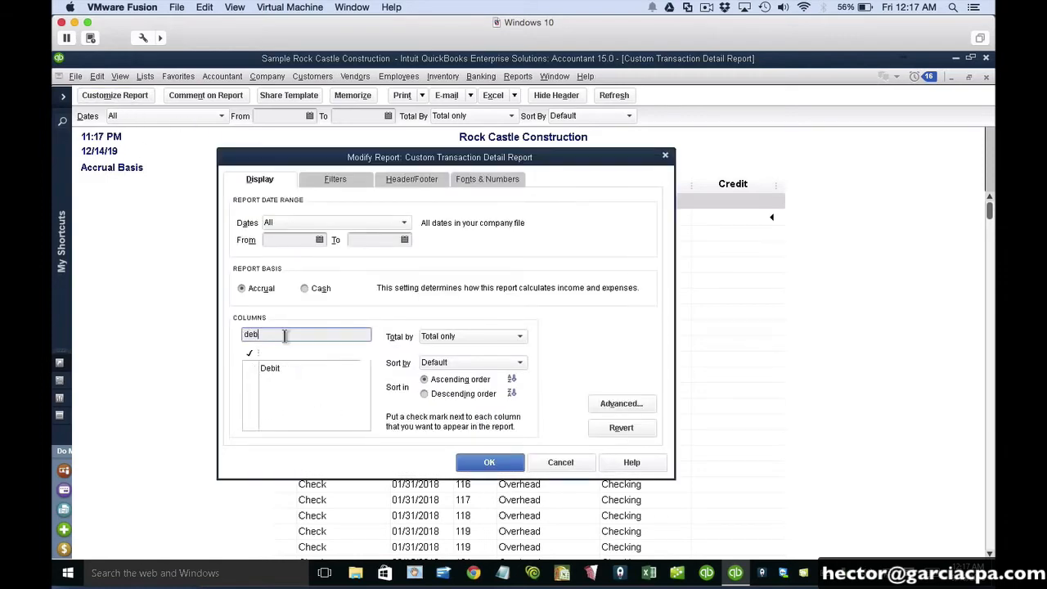
left_click(253, 367)
left_click(500, 466)
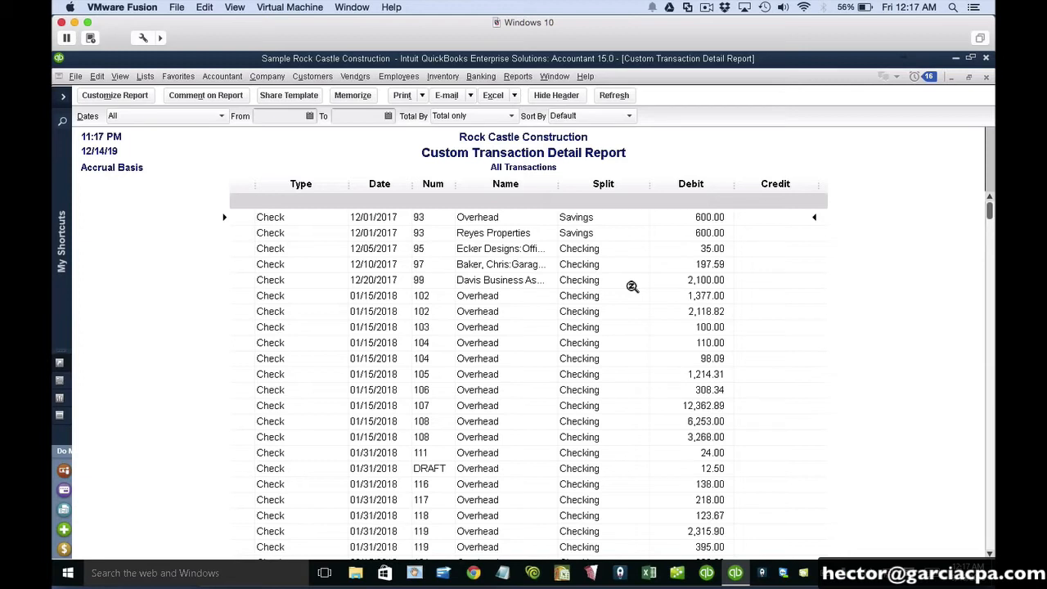
Step: Open check 93 from the report to review its amount and expense lines, and return to its rows in the report
double_click(584, 218)
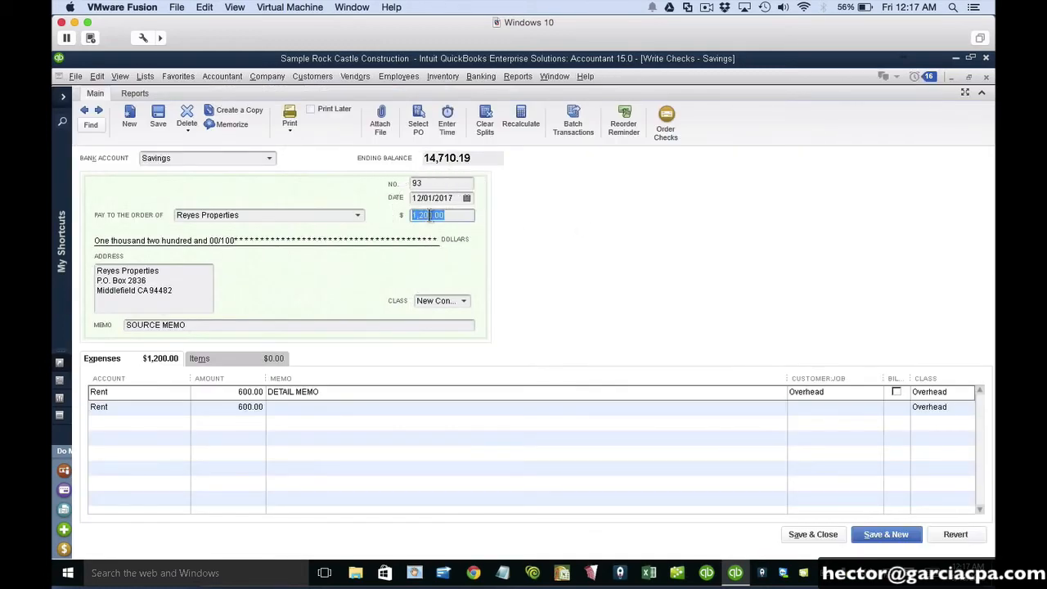
left_click(818, 535)
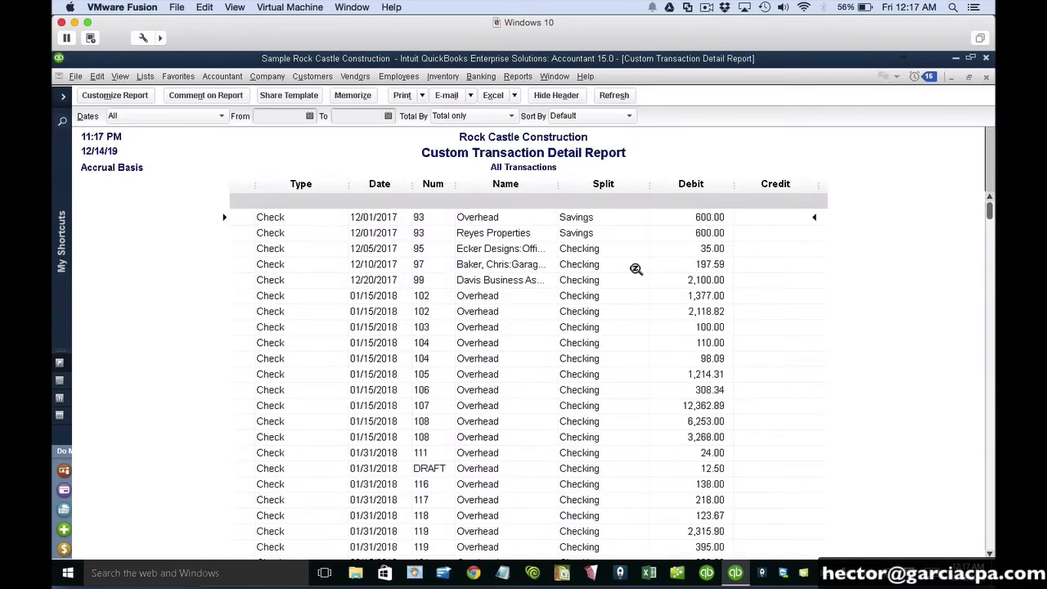
double_click(436, 219)
left_click(434, 232)
Step: Set the report's Detail Level filter to All and compare the debit and credit lines of check 93
left_click(113, 96)
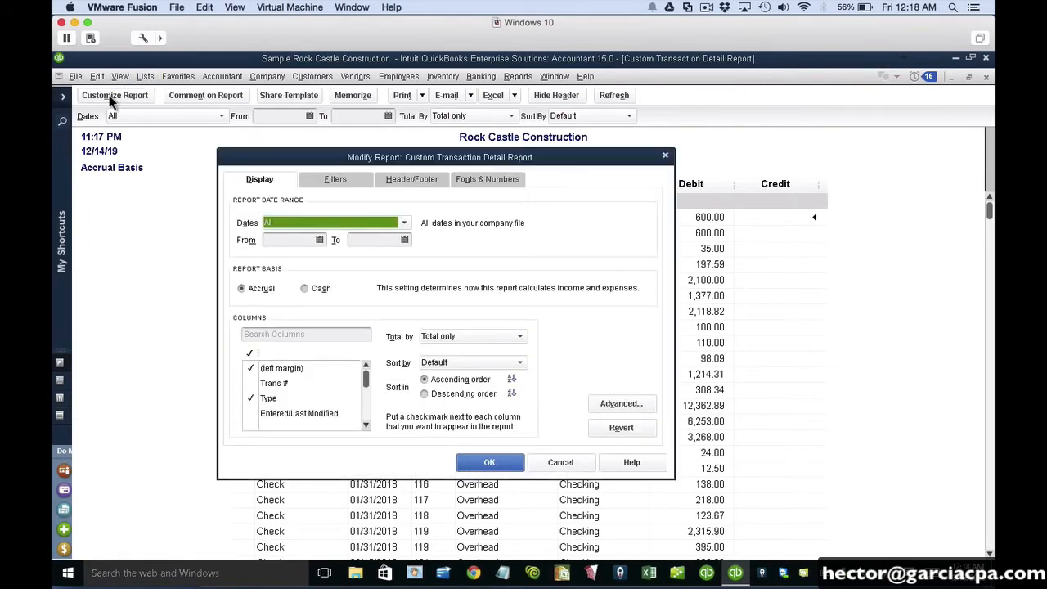
left_click(344, 179)
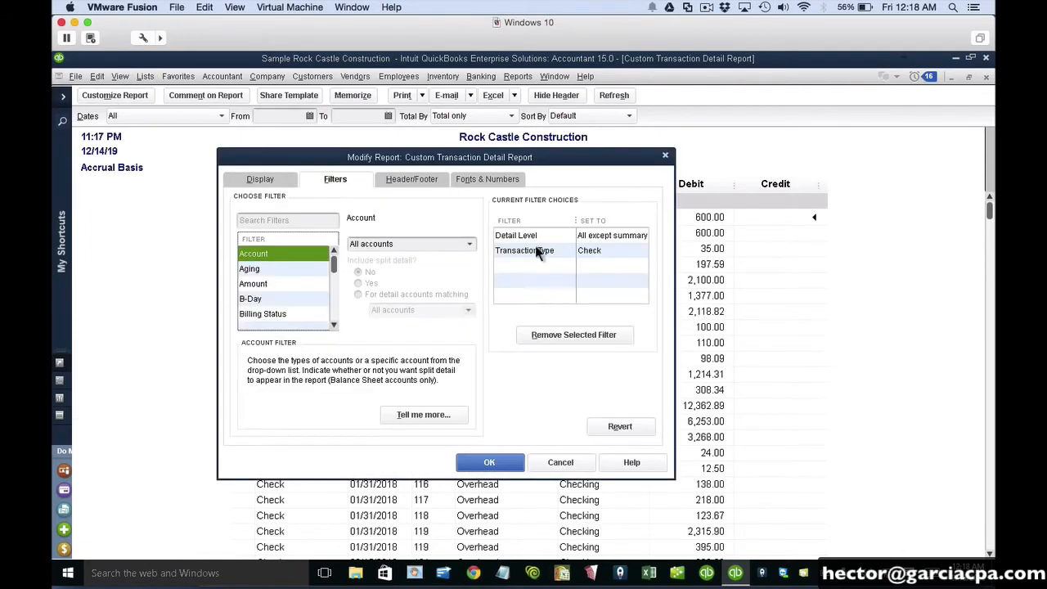
left_click(527, 237)
left_click(353, 244)
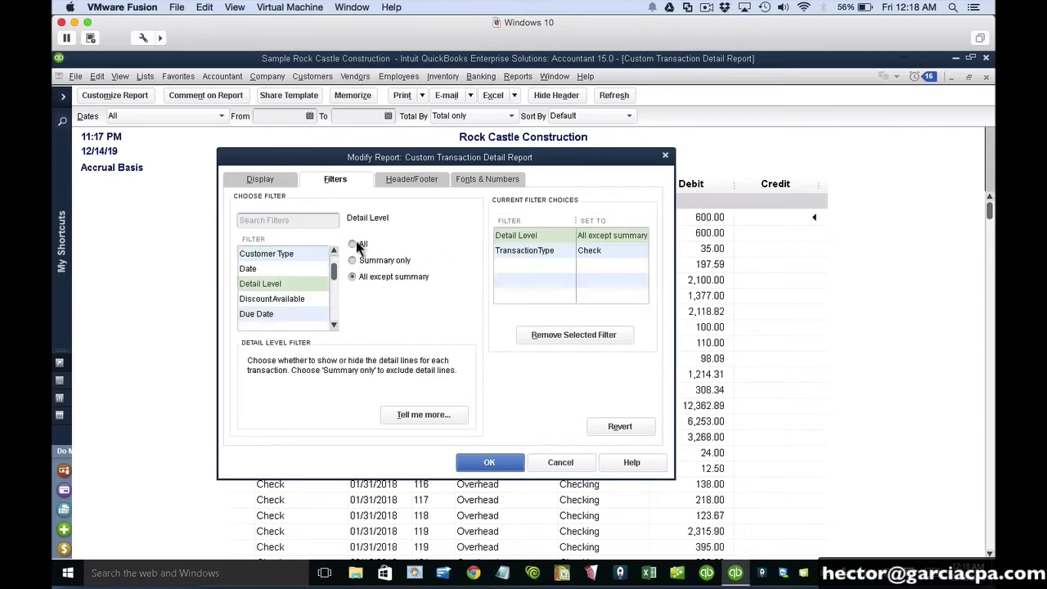
left_click(490, 463)
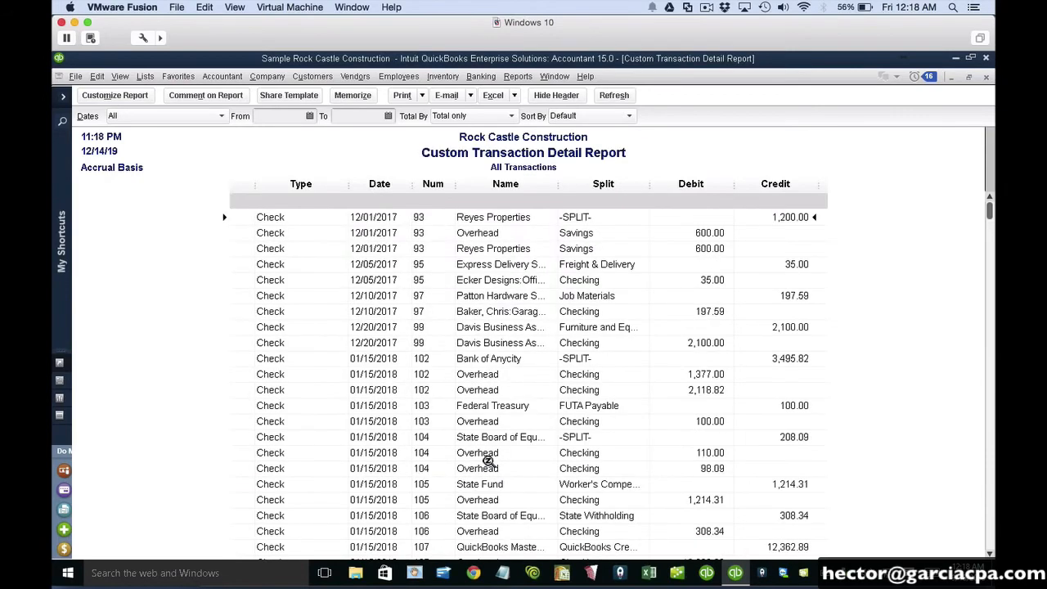
scroll(744, 249, "up", 5)
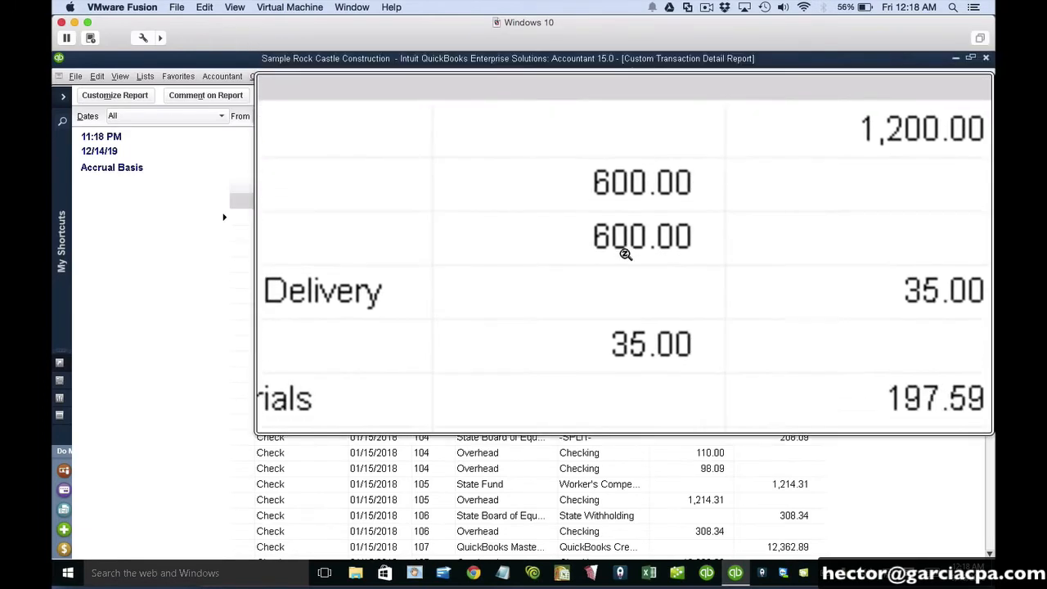
scroll(706, 234, "down", 5)
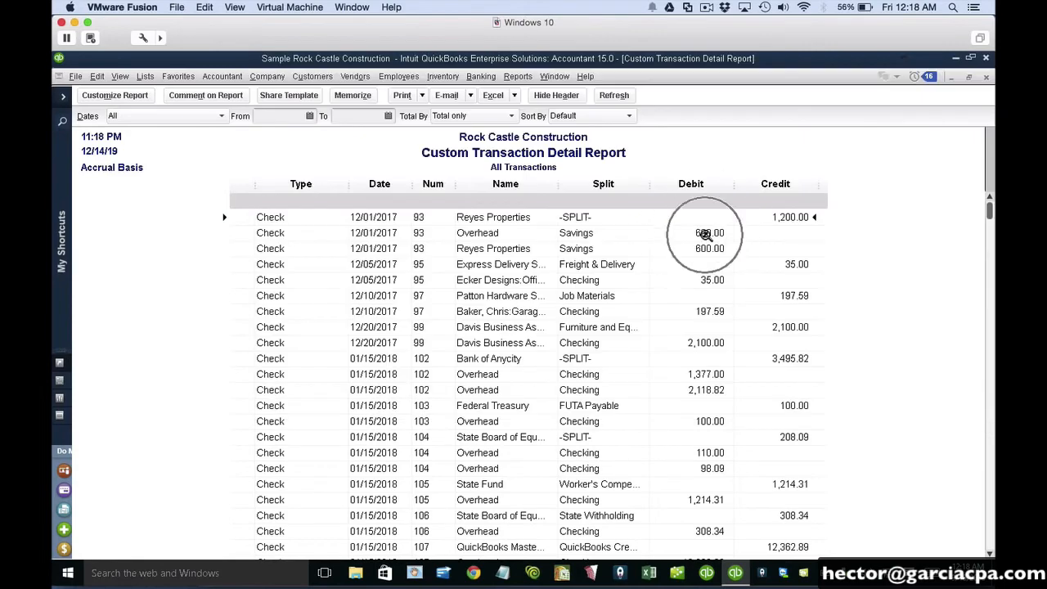
left_click(588, 239)
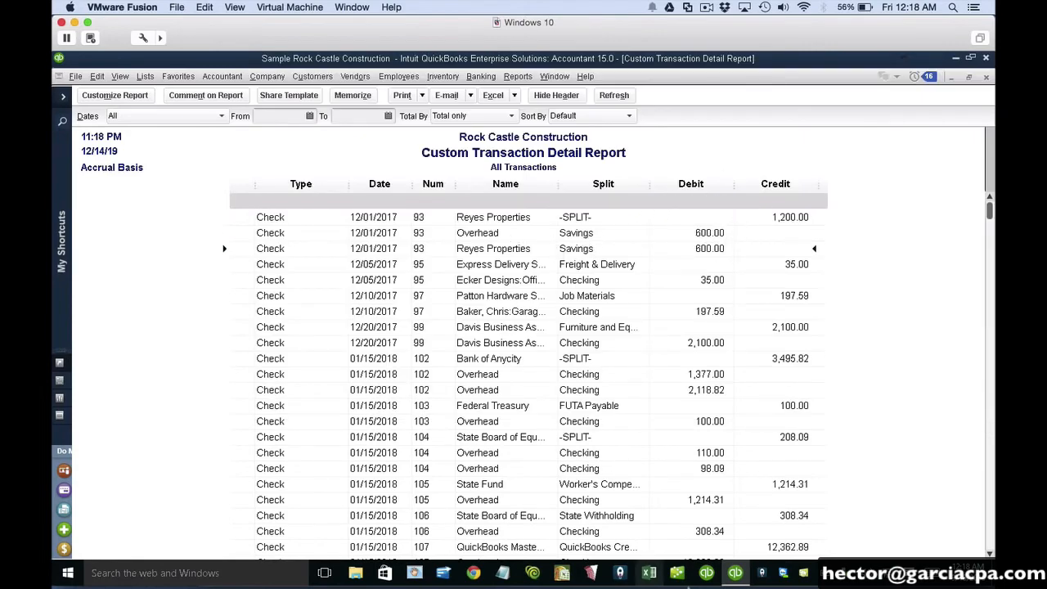
Step: Switch to PowerPoint, present the slides up to Missing Checks vs. Missing Invoices, and return to QuickBooks
mouse_move(654, 586)
left_click(573, 571)
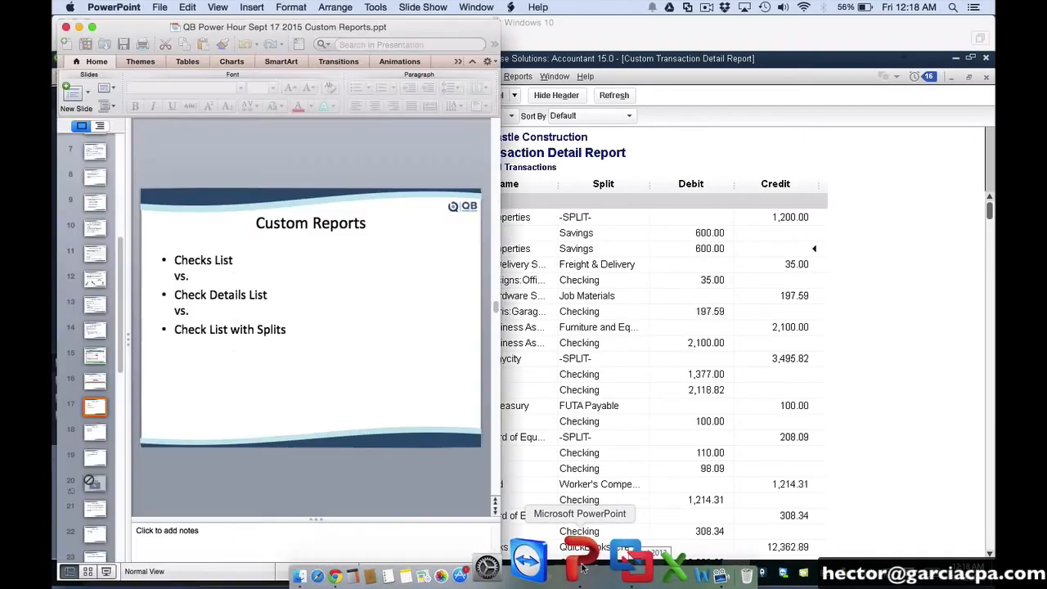
left_click(115, 570)
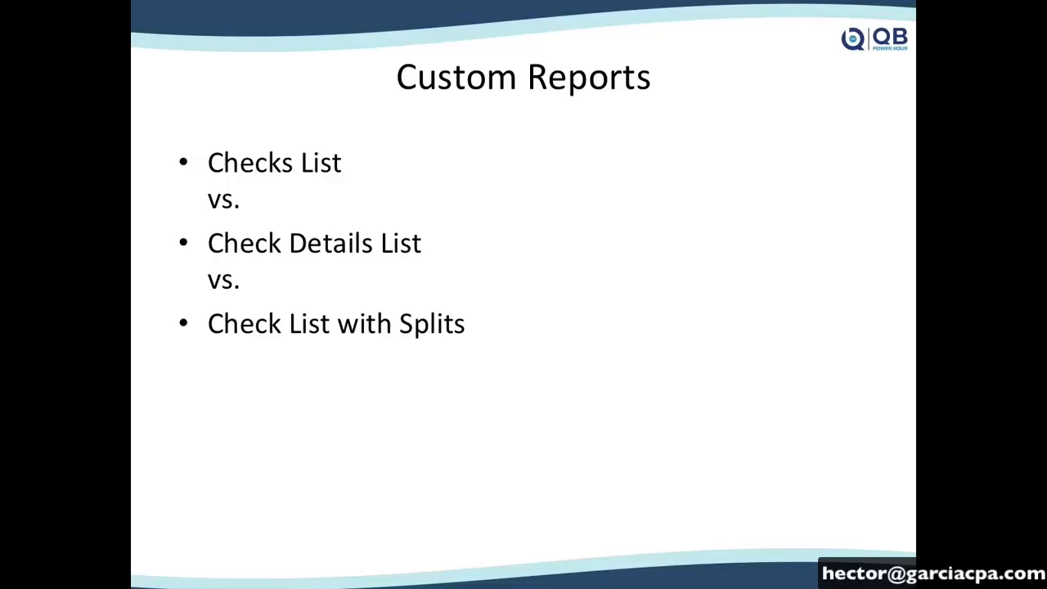
key("Right")
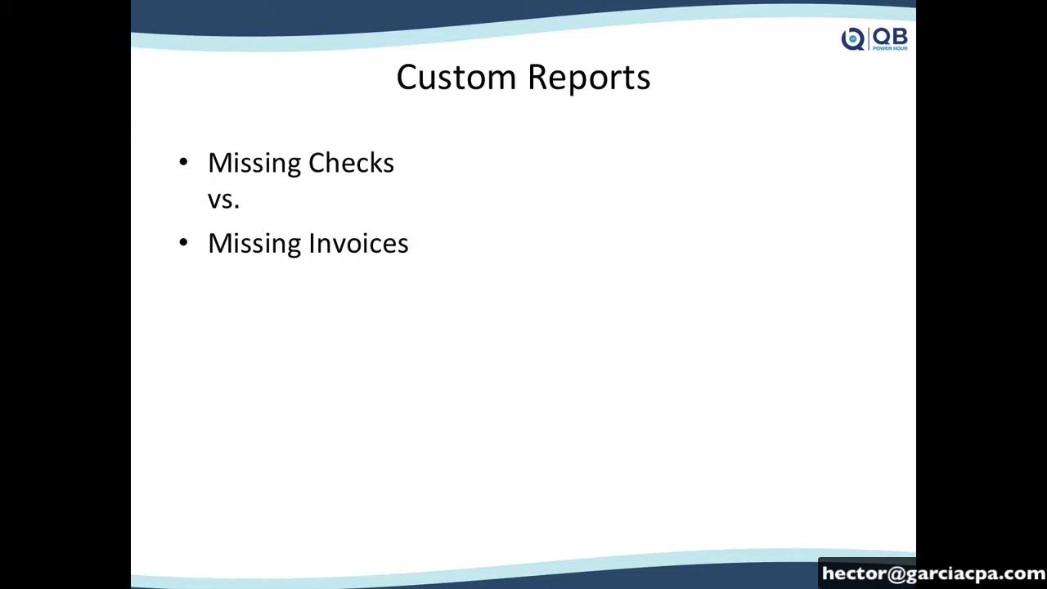
key("Escape")
left_click(644, 280)
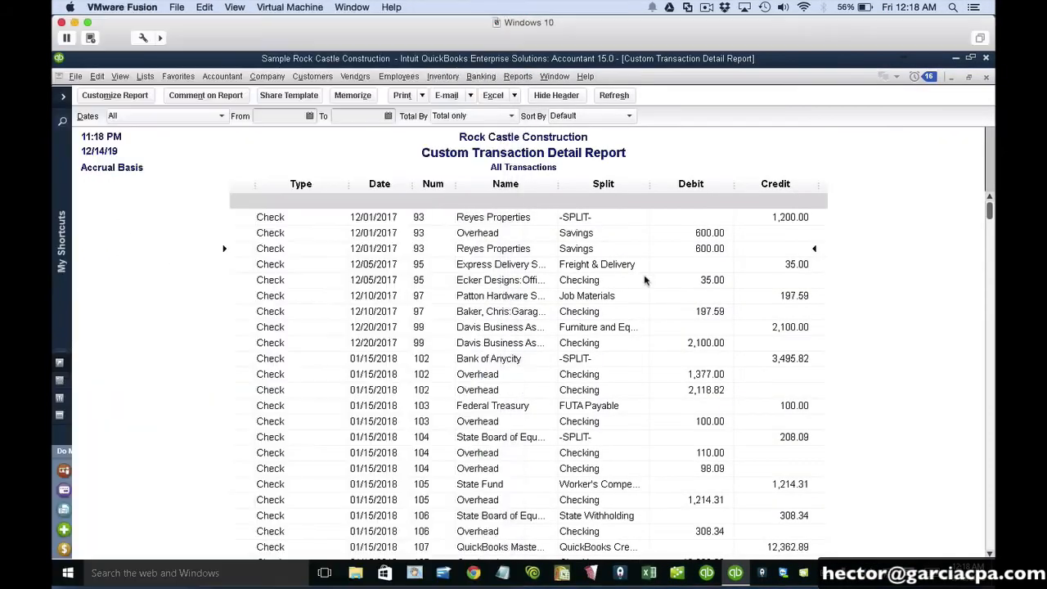
Step: Close the custom report and run the Missing Checks banking report for the Checking account
key("Escape")
left_click(513, 77)
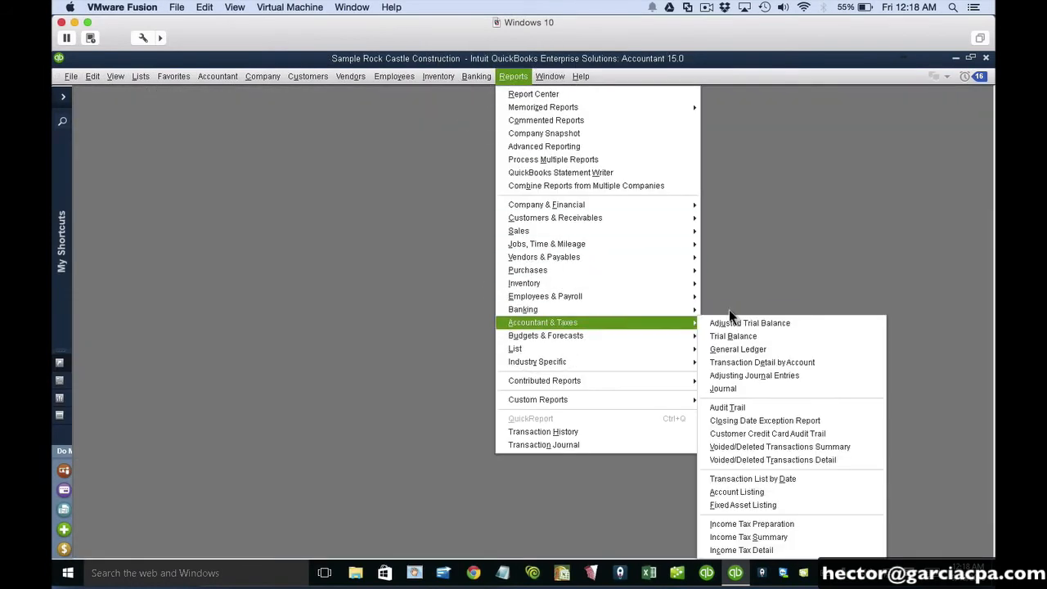
mouse_move(691, 311)
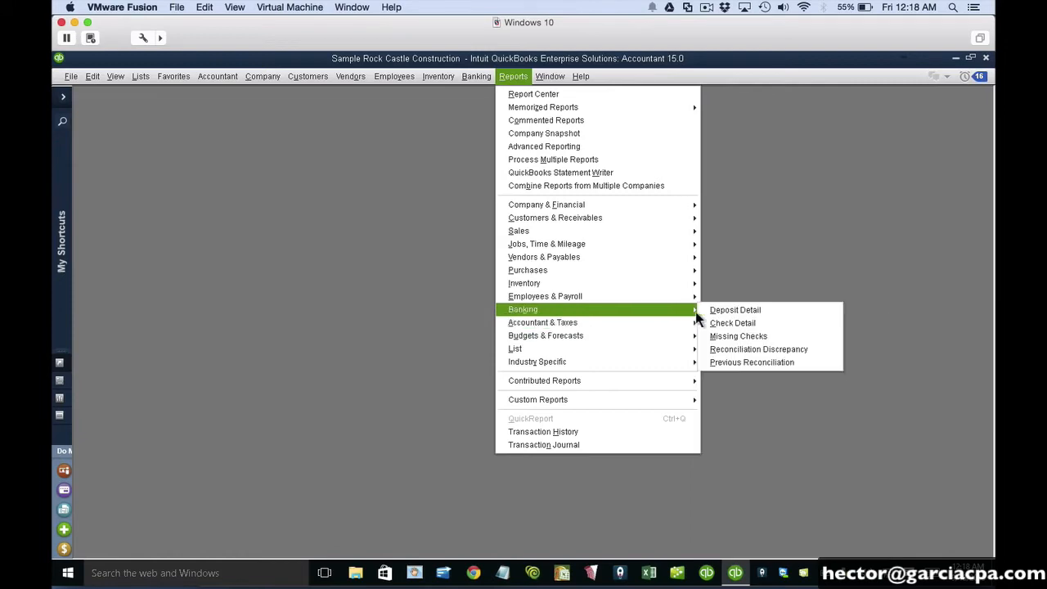
left_click(736, 337)
left_click(161, 181)
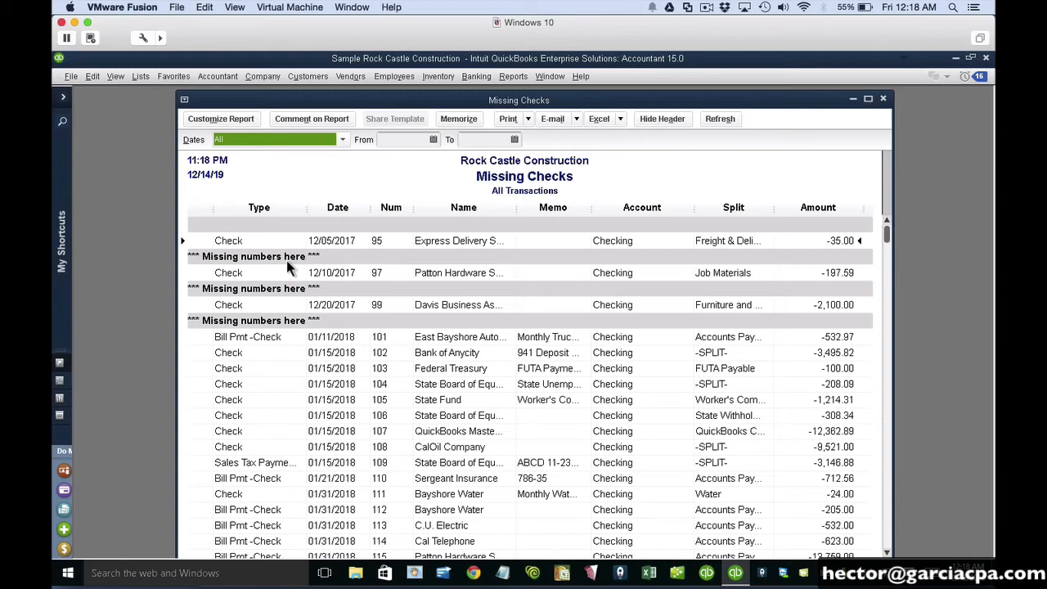
Step: Customize the Missing Checks report with a TransactionType filter set to Invoice
left_click(226, 121)
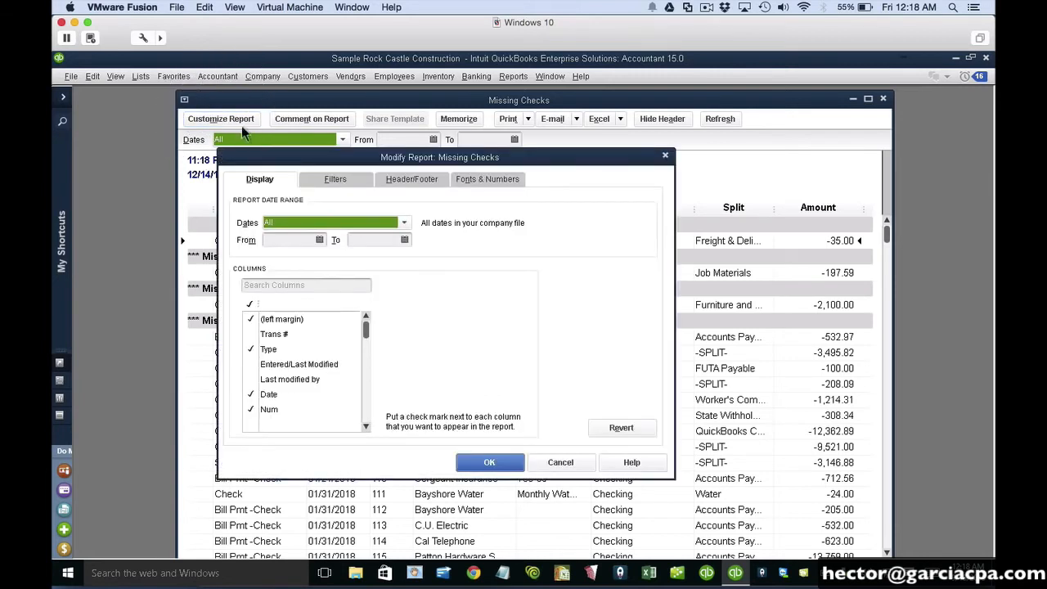
left_click(344, 182)
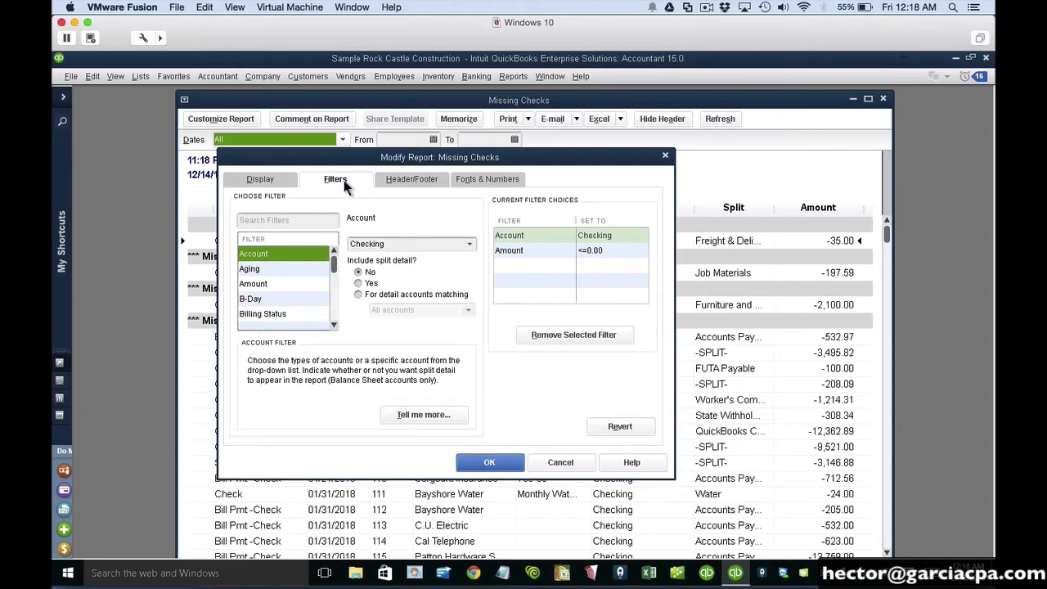
left_click(282, 268)
key("t")
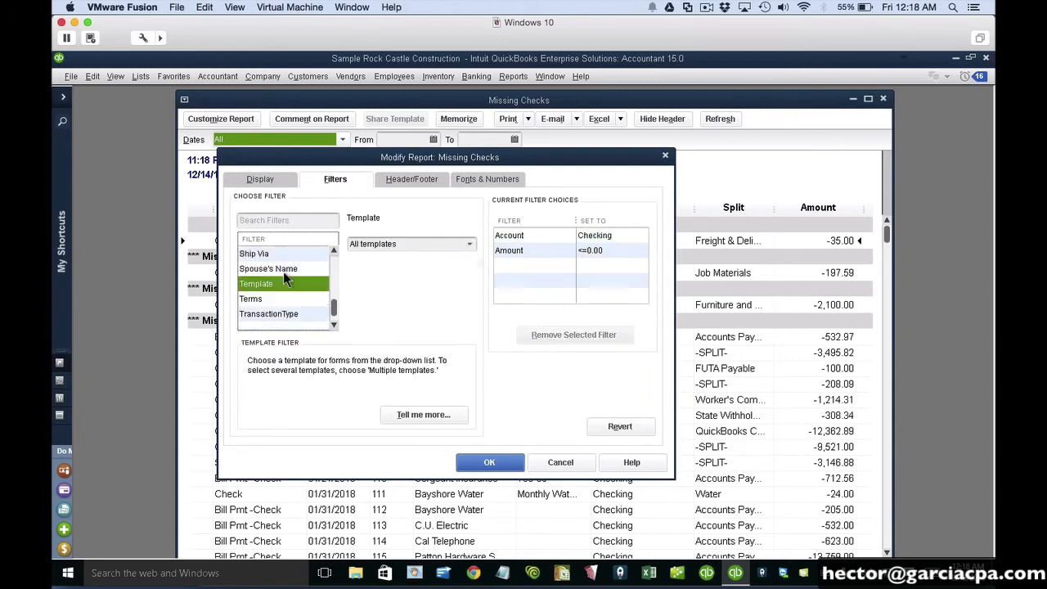
left_click(286, 309)
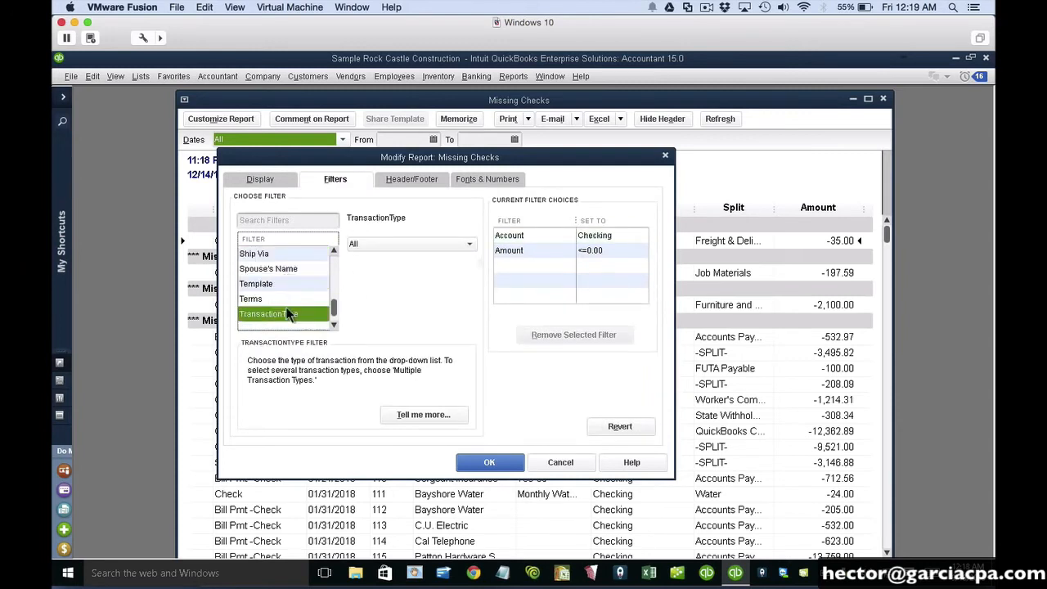
left_click(469, 244)
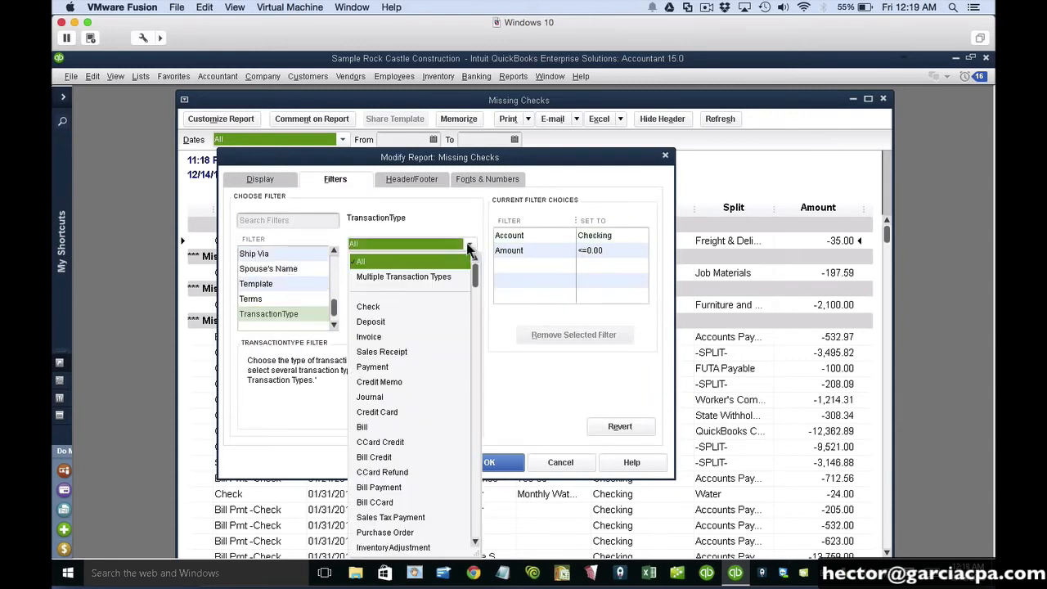
left_click(373, 334)
Step: Change the report's Account filter from Checking to All accounts and apply the customization
left_click(524, 235)
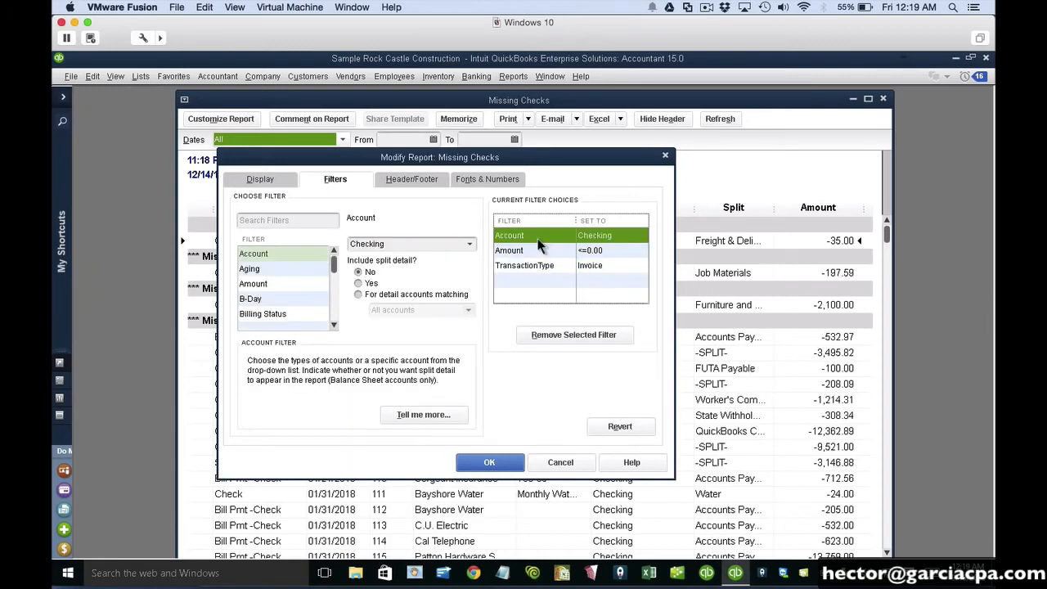
left_click(472, 243)
scroll(448, 276, "up", 5)
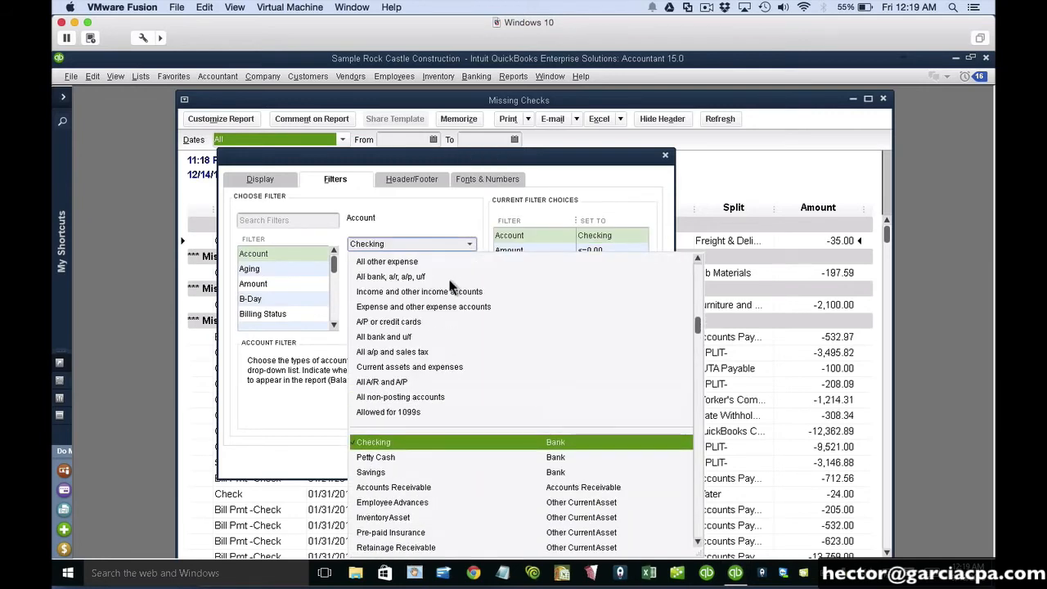
scroll(450, 286, "up", 1)
left_click(450, 260)
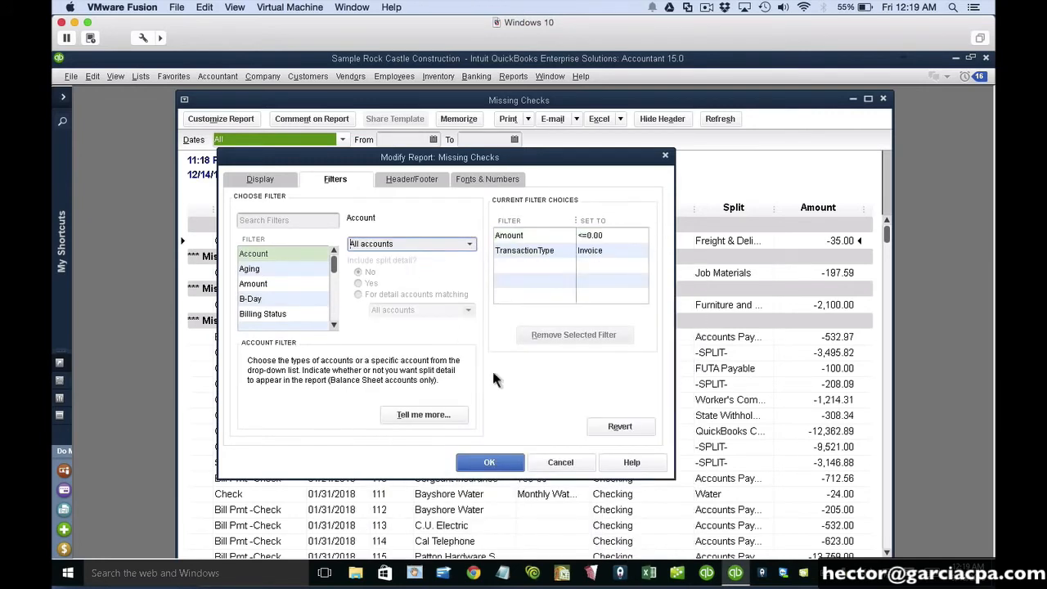
left_click(488, 460)
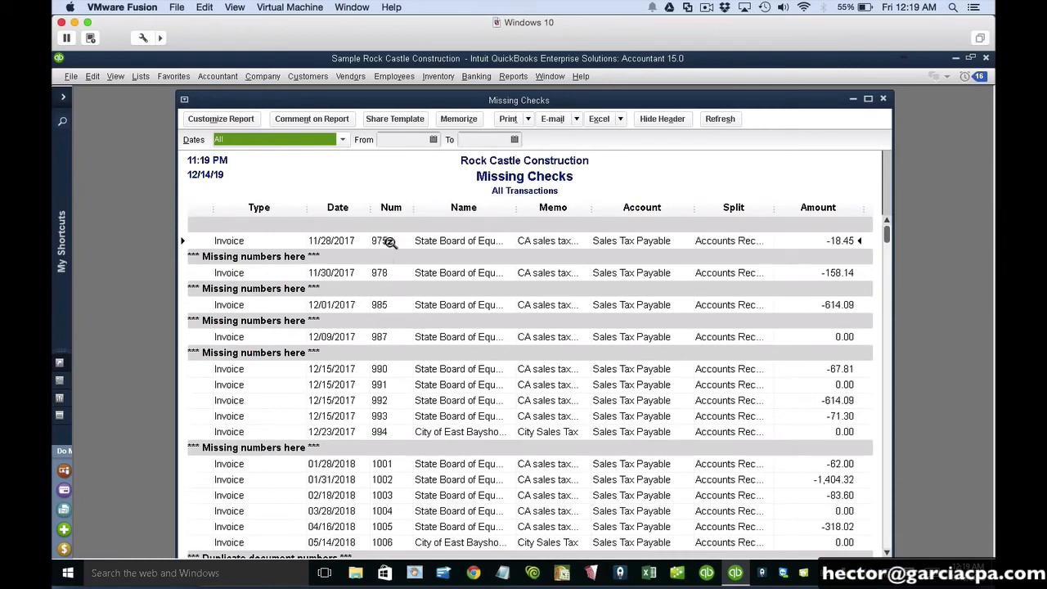
Step: Examine the invoice list for missing and duplicate document numbers, and return to the start of the report
scroll(388, 420, "down", 4)
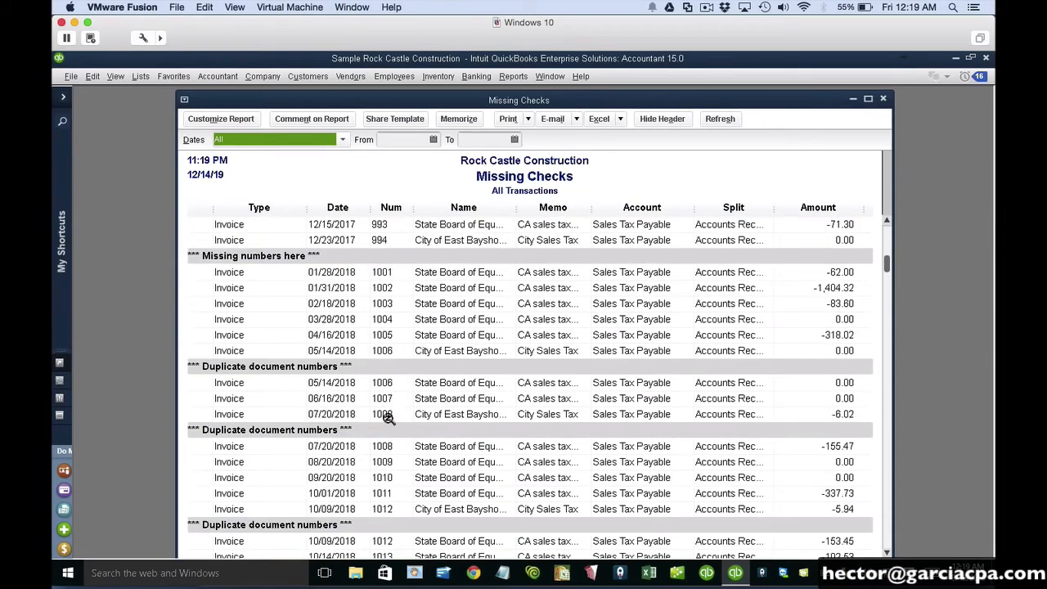
scroll(391, 317, "down", 6)
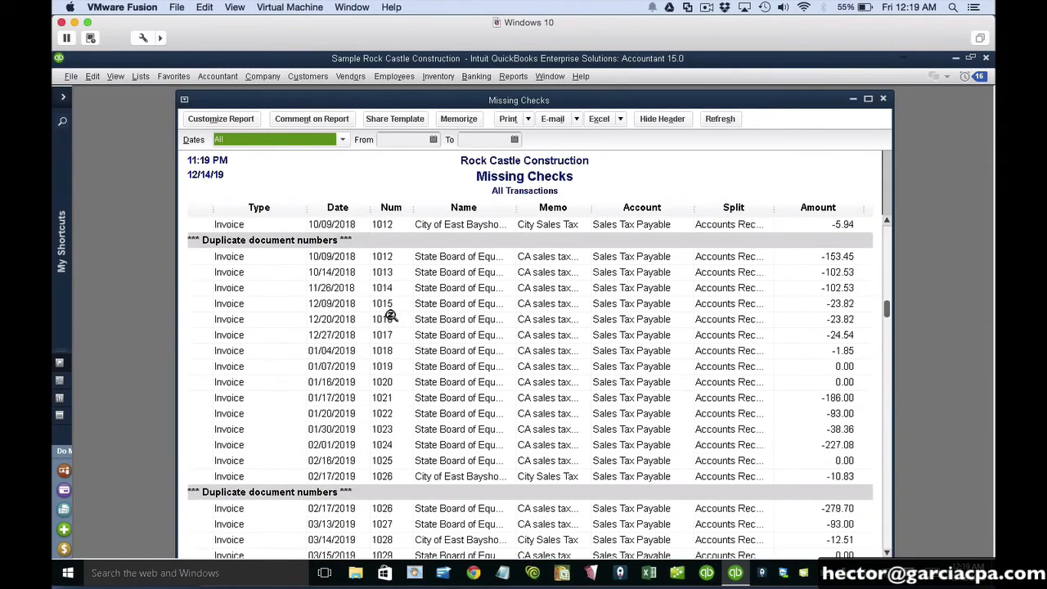
scroll(391, 315, "up", 1)
scroll(391, 313, "up", 1)
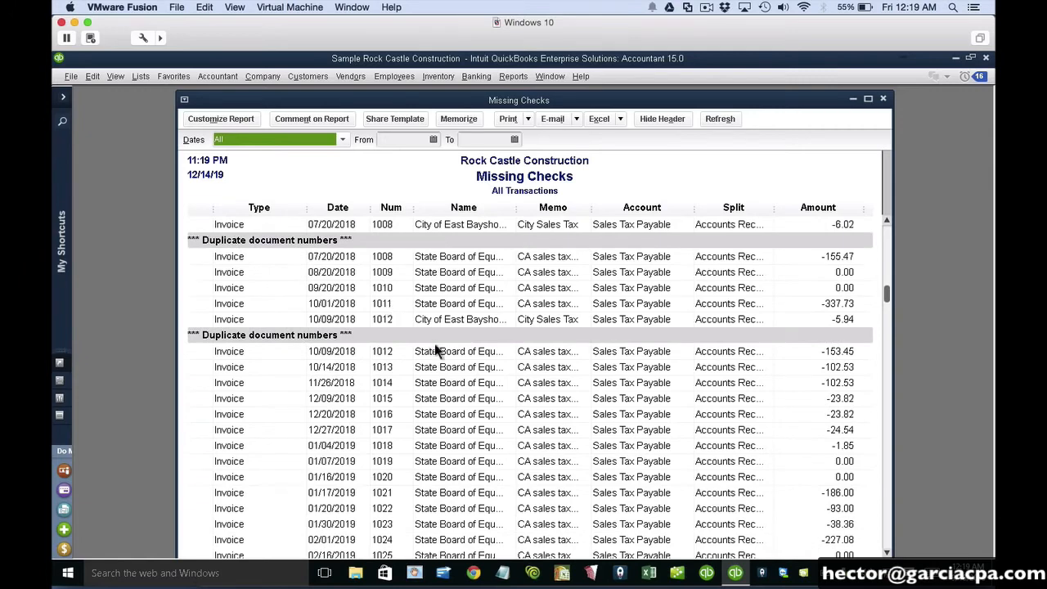
scroll(436, 346, "up", 2)
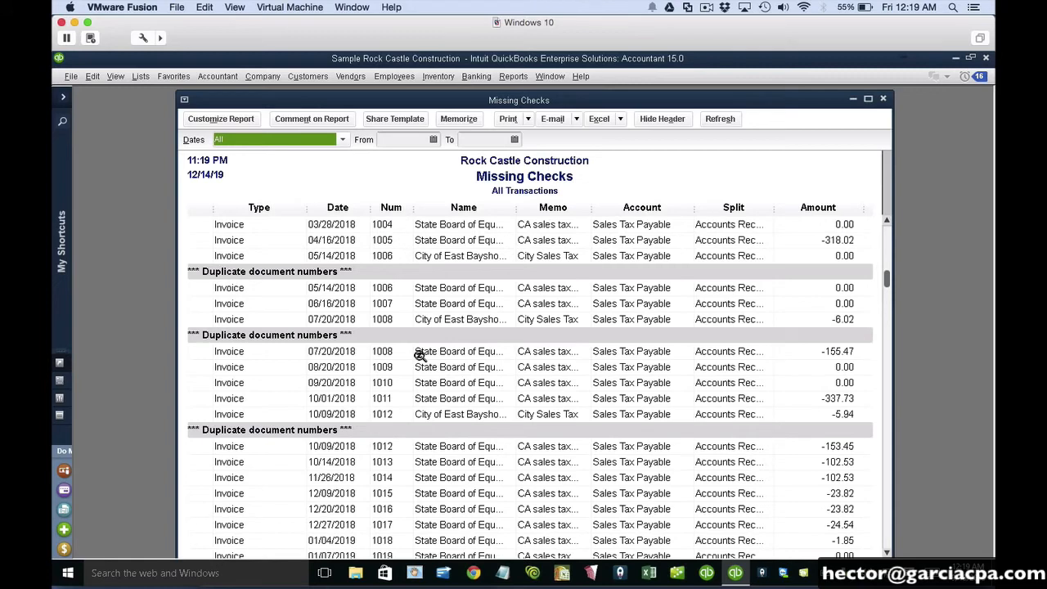
scroll(420, 355, "up", 1)
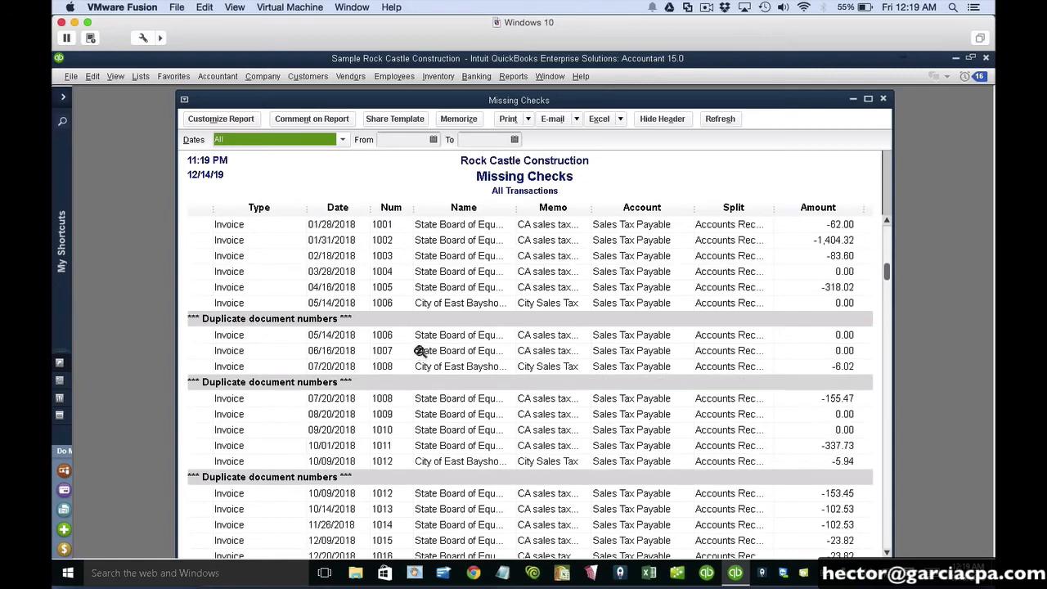
left_click(392, 309)
left_click(384, 336)
scroll(385, 340, "up", 5)
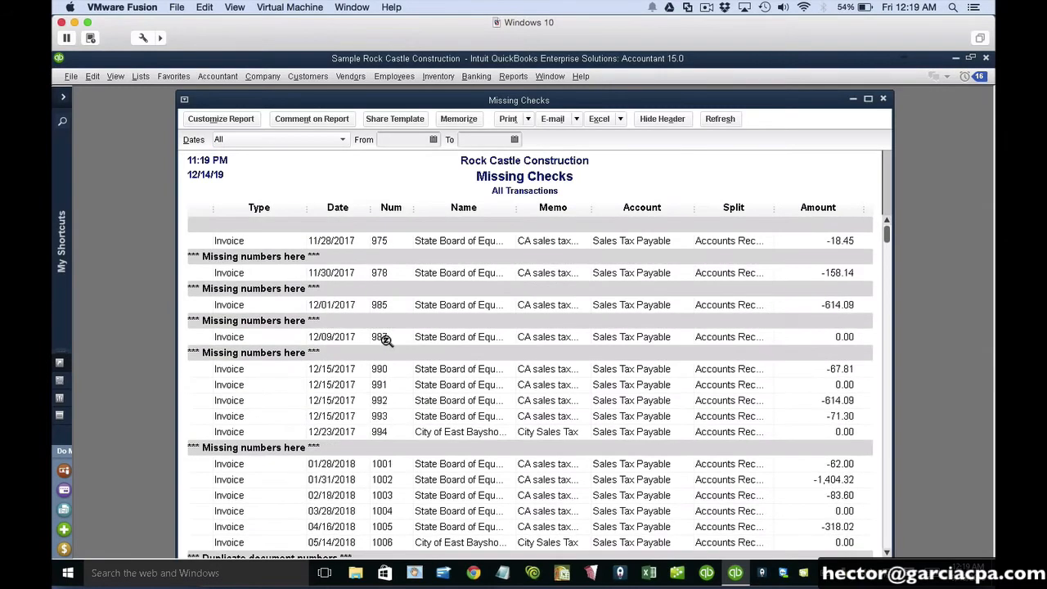
Step: Close the Missing Checks report, switch to PowerPoint, and present the Retained Earnings Adjustment and Audit Trail slide
double_click(184, 103)
left_click(578, 565)
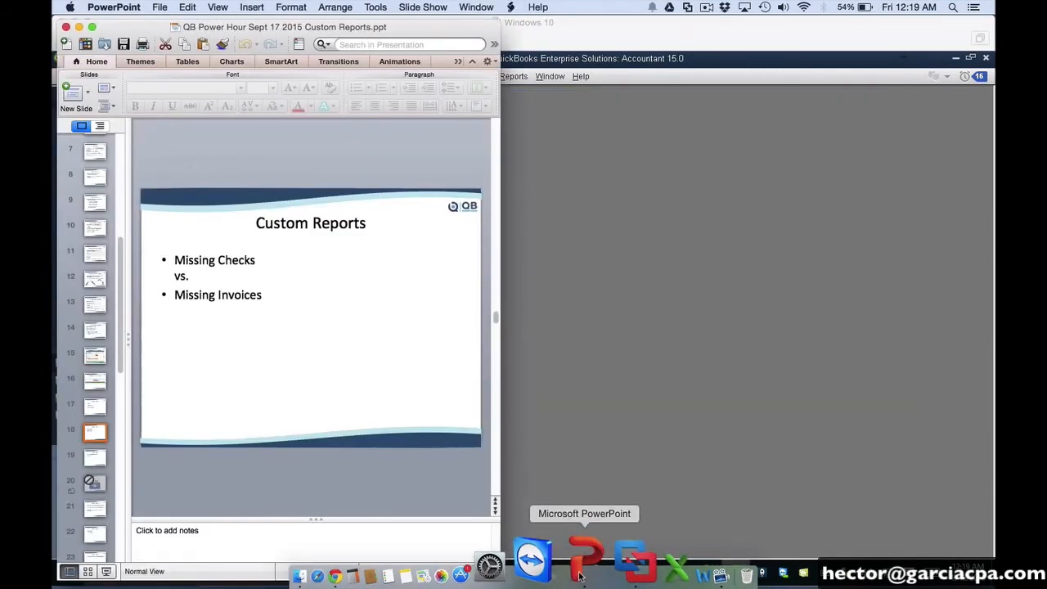
left_click(94, 459)
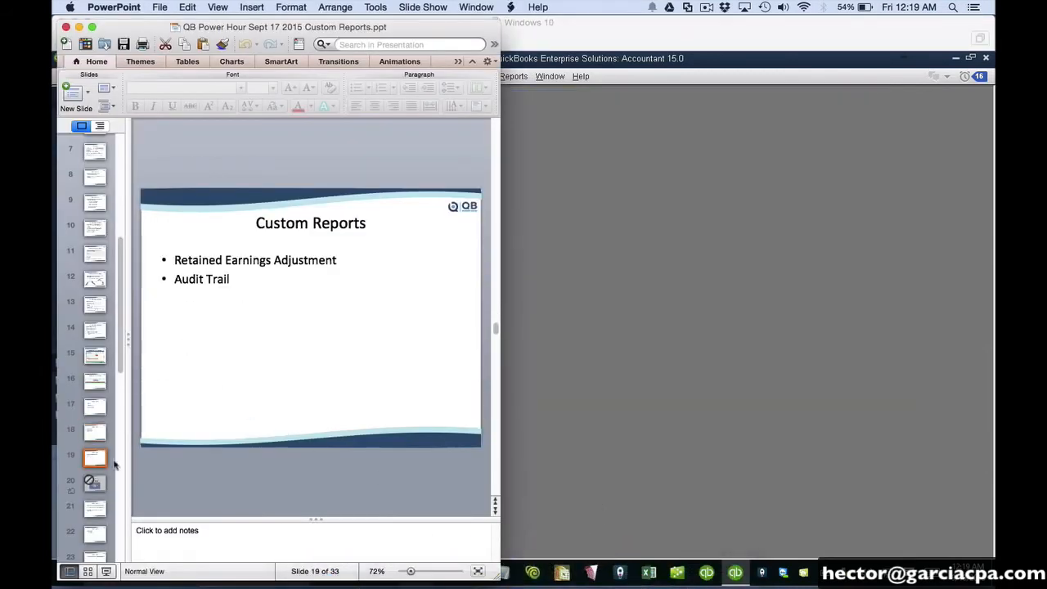
left_click(106, 571)
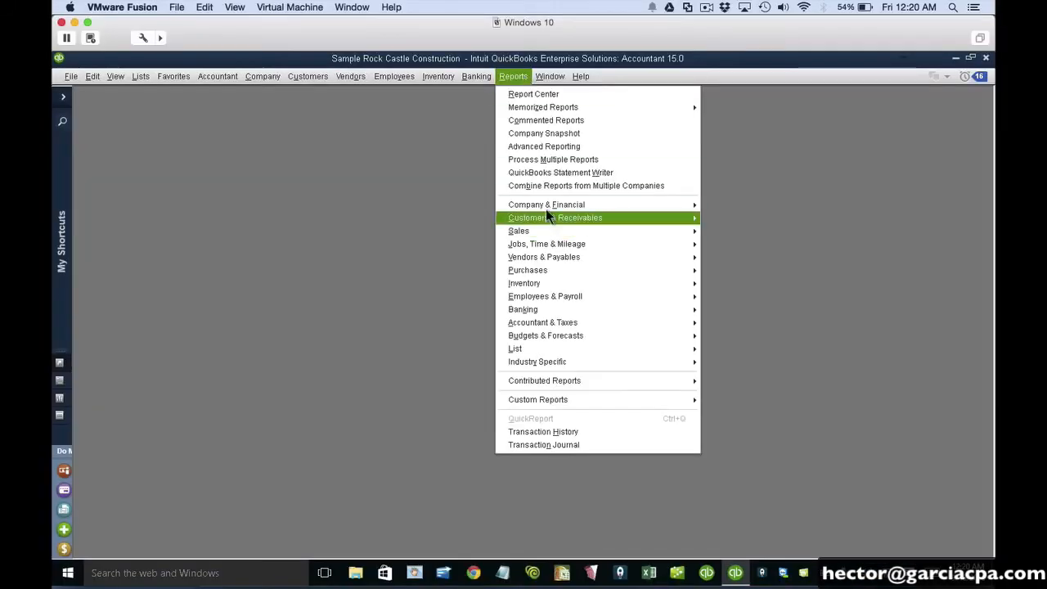
Step: In QuickBooks, run the Balance Sheet Standard report as of 01/01/2019 and maximize its window
mouse_move(547, 211)
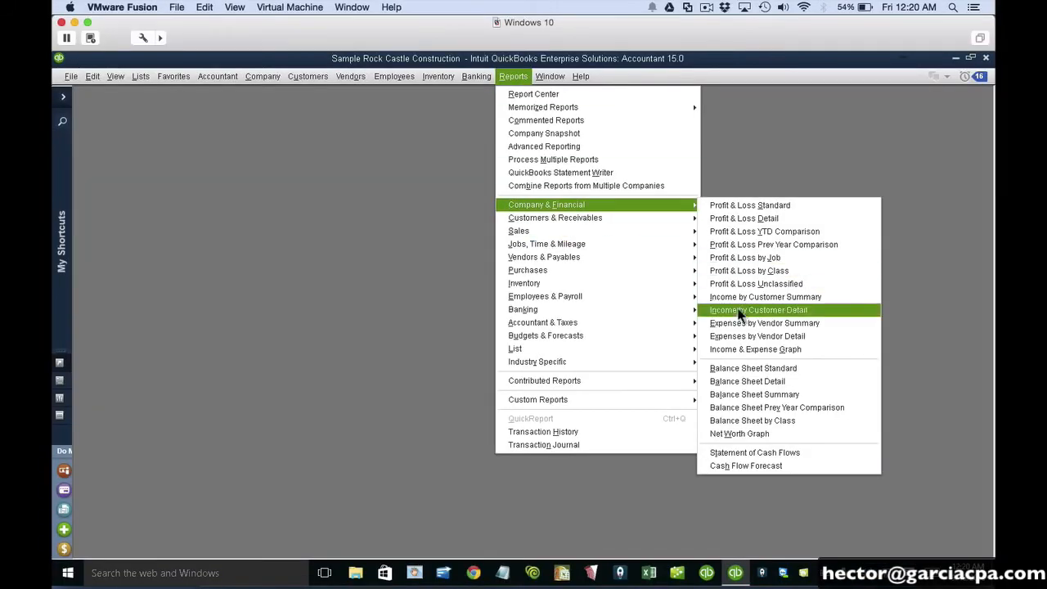
left_click(753, 368)
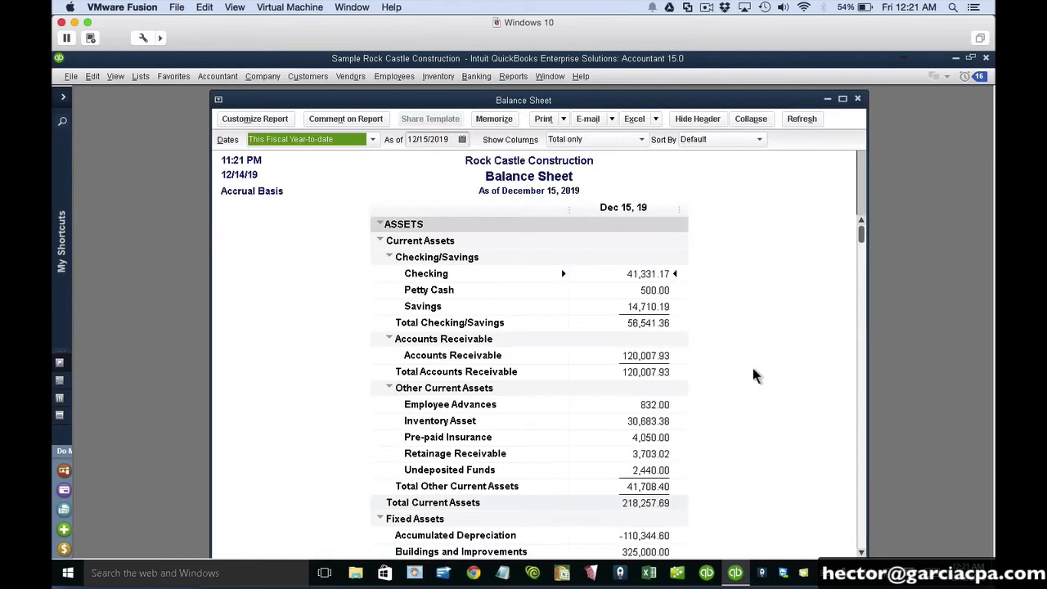
left_click(450, 138)
key("y")
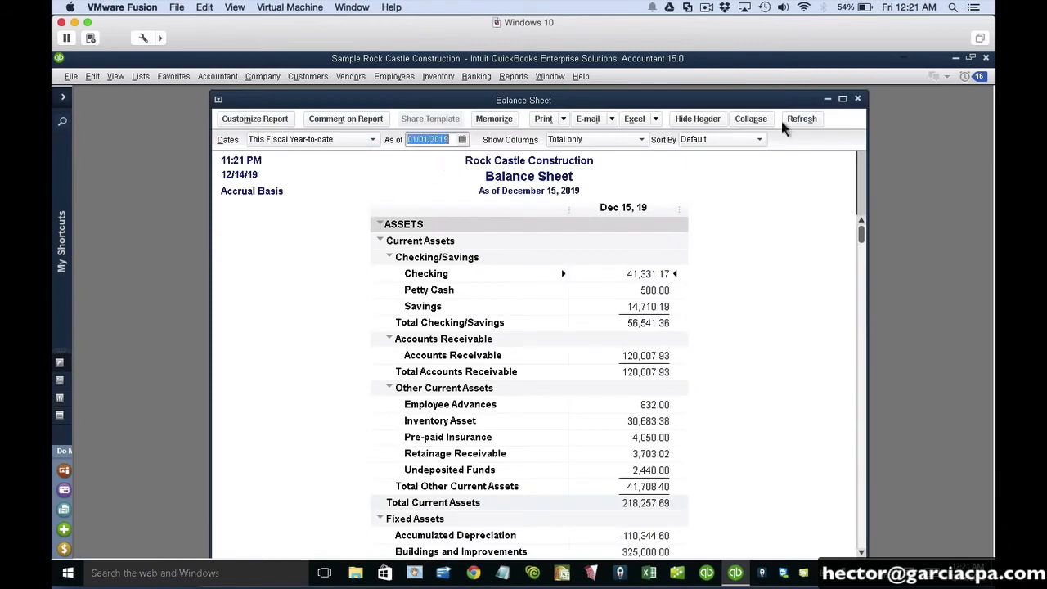
left_click(806, 120)
left_click(843, 98)
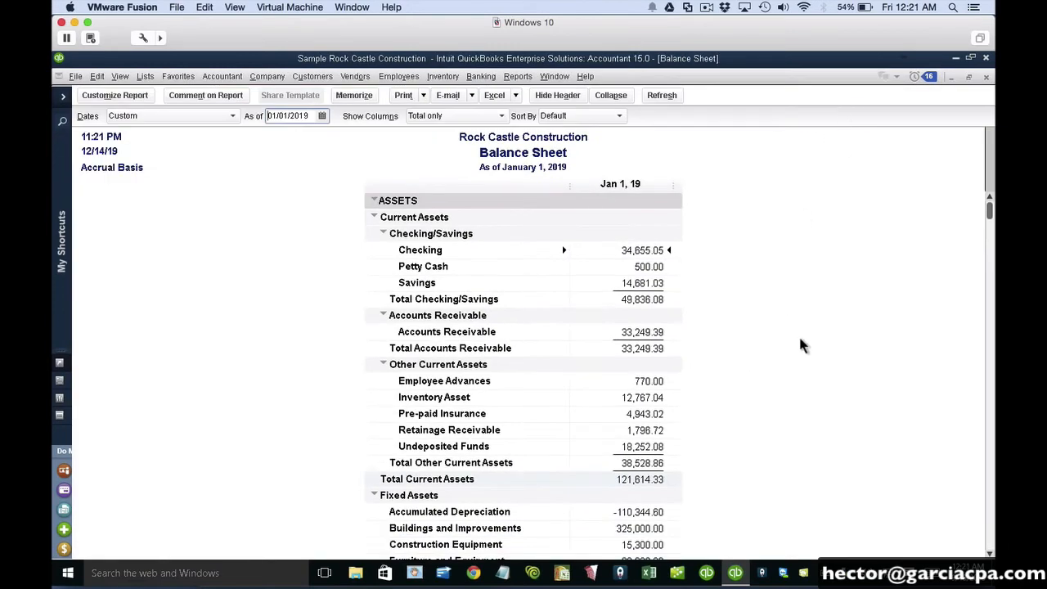
Step: Locate the Retained Earnings line in the balance sheet's Equity section and examine its amount
left_click_drag(988, 210, 996, 550)
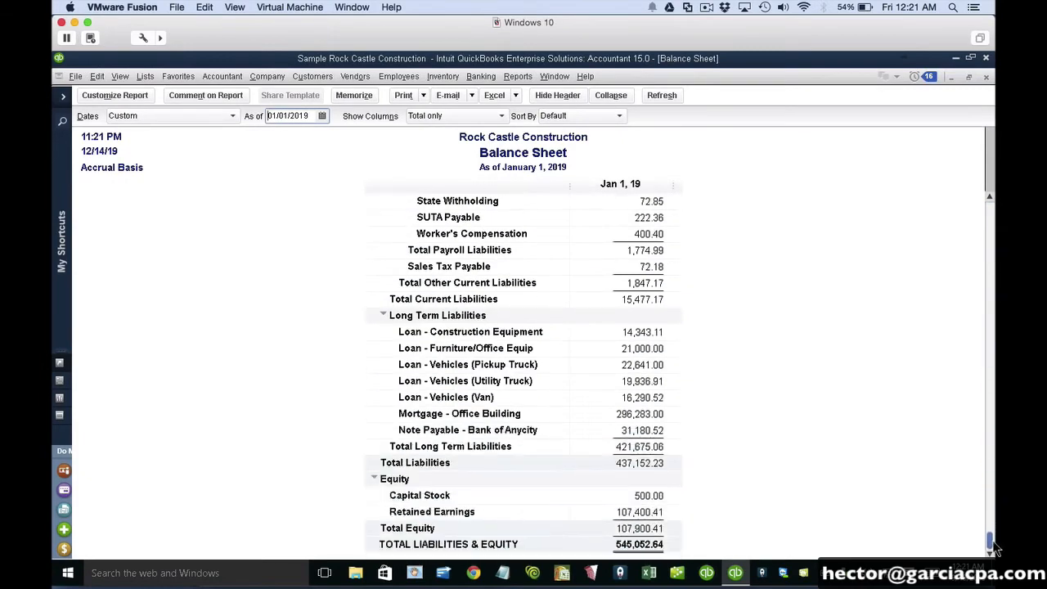
left_click(643, 513)
left_click(693, 515)
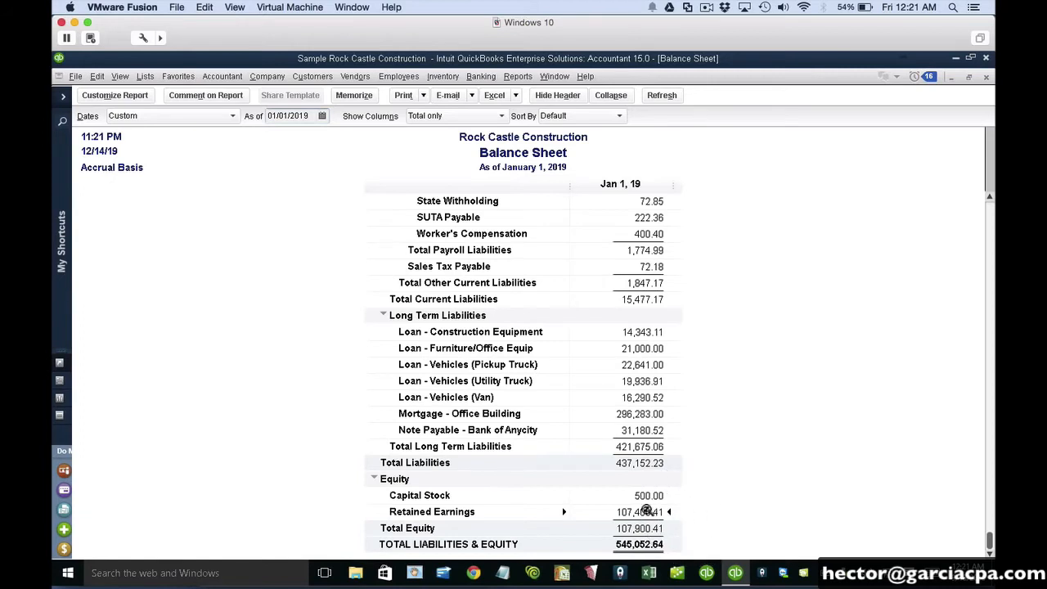
left_click(647, 513)
left_click(669, 516)
Step: Start a general journal entry dated 12/31/2018 and place its window so the balance sheet's account names stay readable
left_click(269, 74)
left_click(333, 340)
type("1")
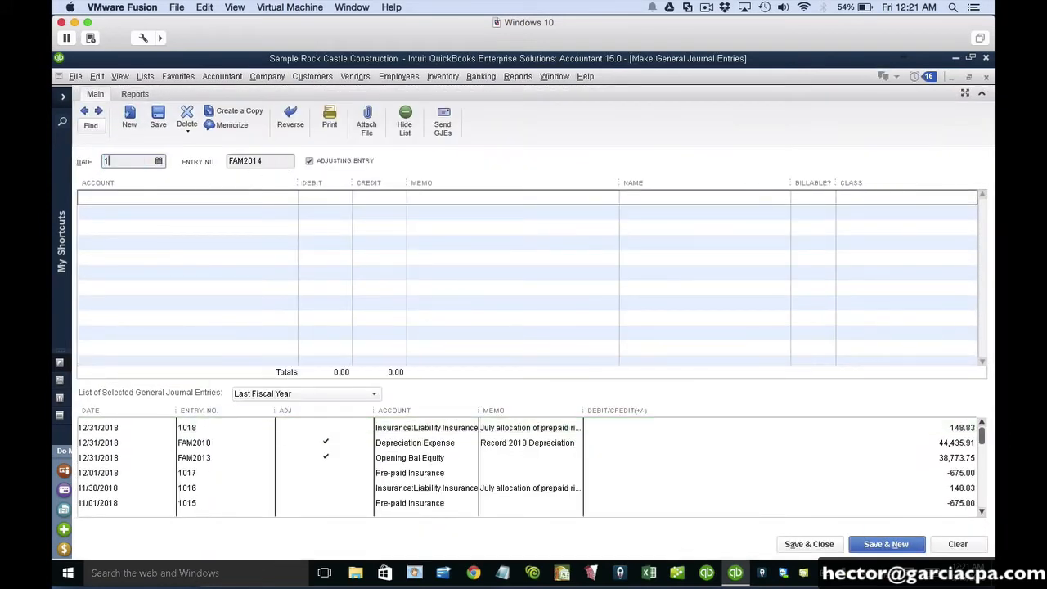
type("2312018")
left_click(972, 78)
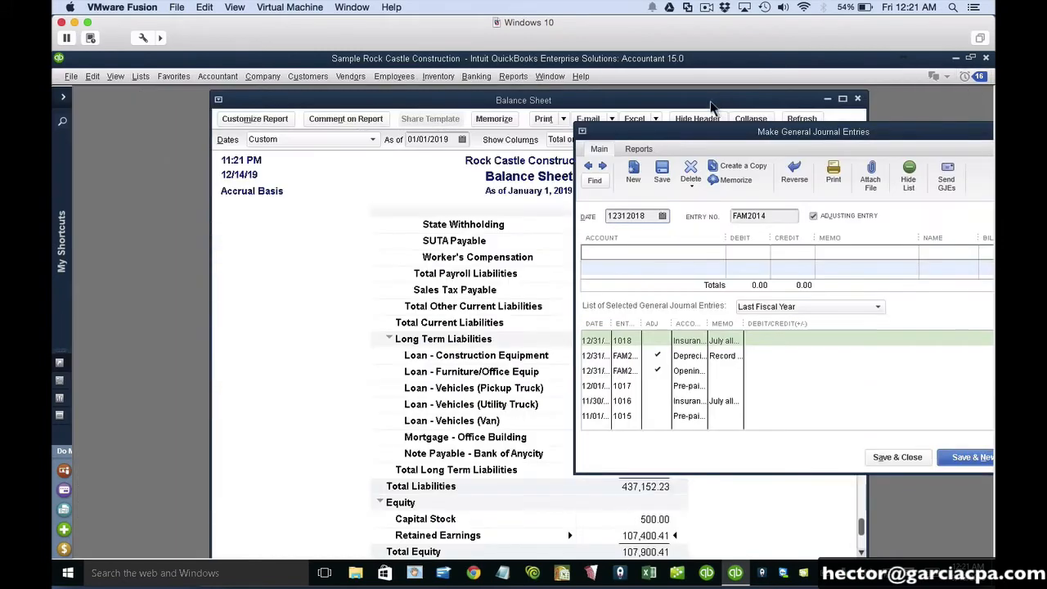
left_click_drag(705, 135, 739, 137)
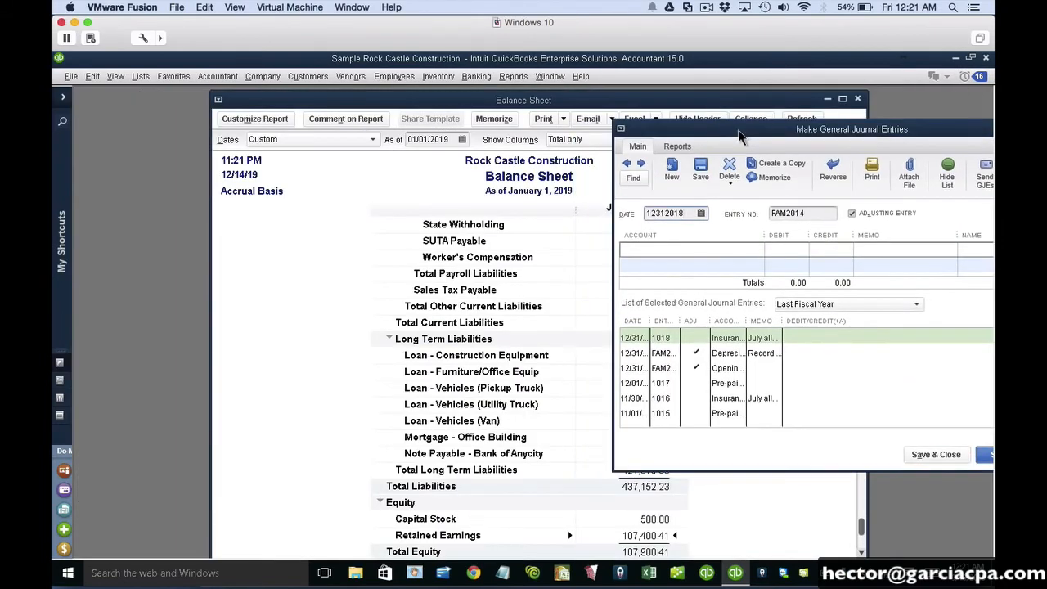
Step: Enter the first journal line as a debit of 107,400.41 to Retained Earnings
left_click(670, 250)
type("Ret")
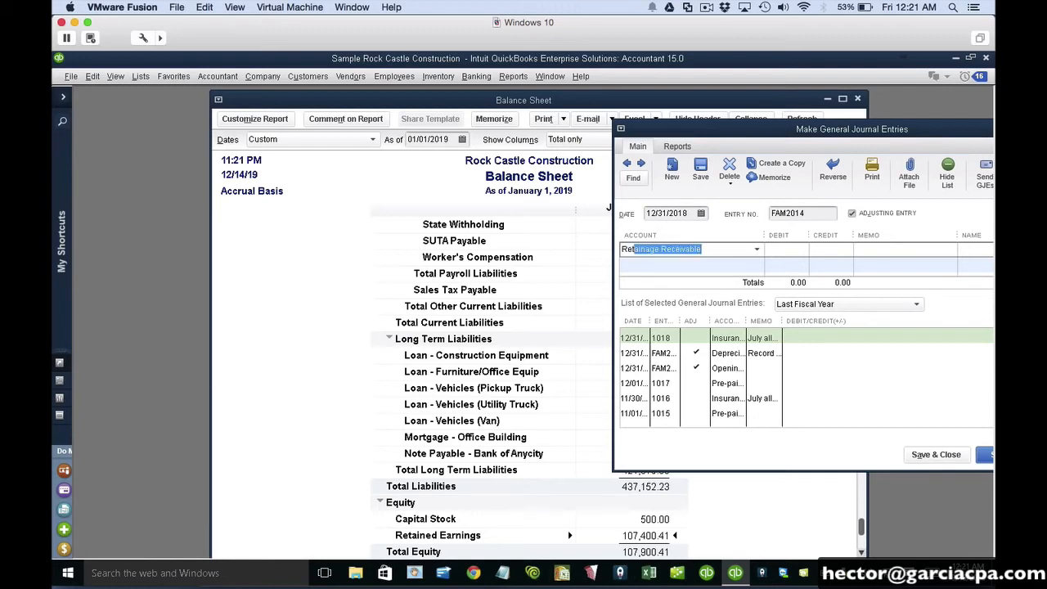
type("ained")
left_click(788, 253)
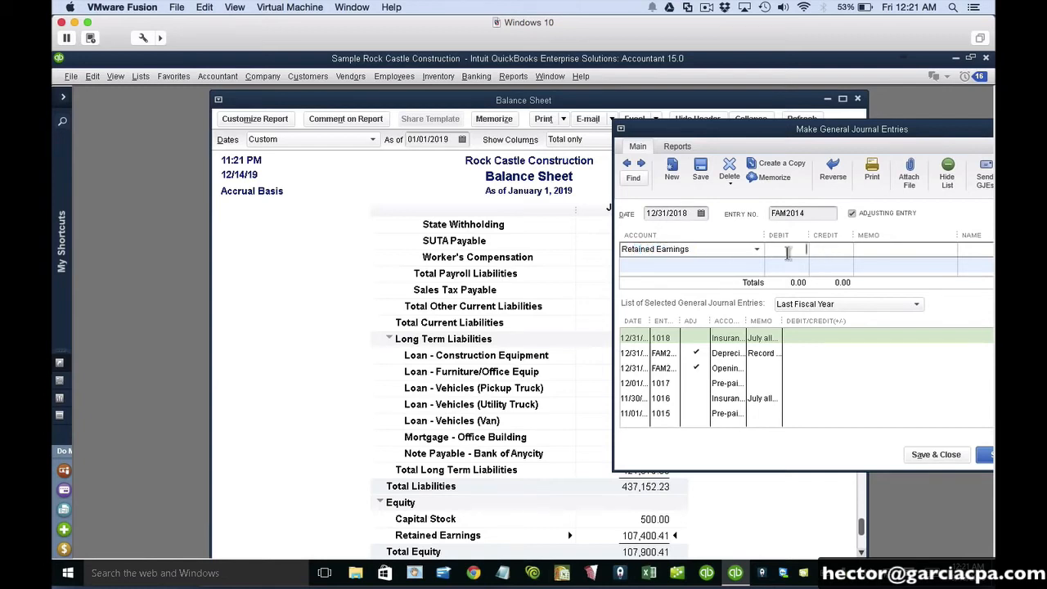
type("107,")
type("400")
type(".41")
Step: Assign the offsetting credit line to the RE equity account, and save and close the journal entry
left_click(687, 266)
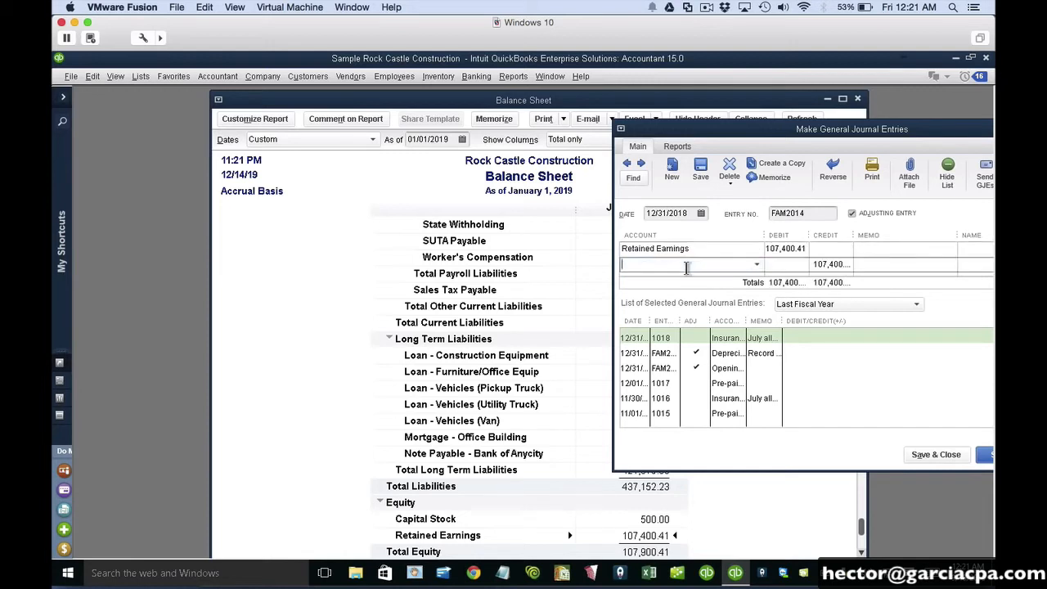
type("RE")
left_click(757, 270)
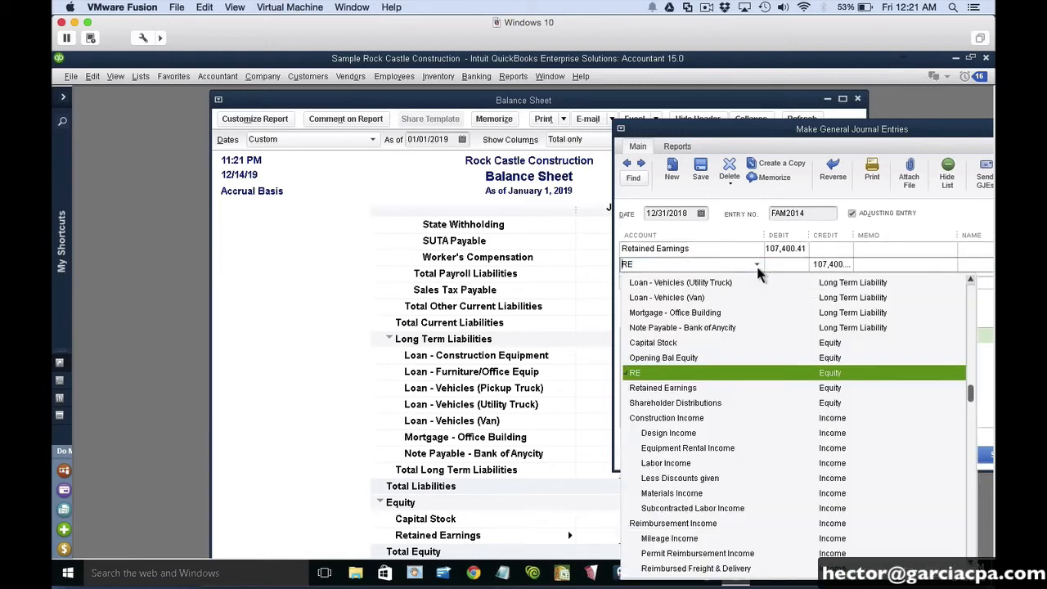
left_click(652, 378)
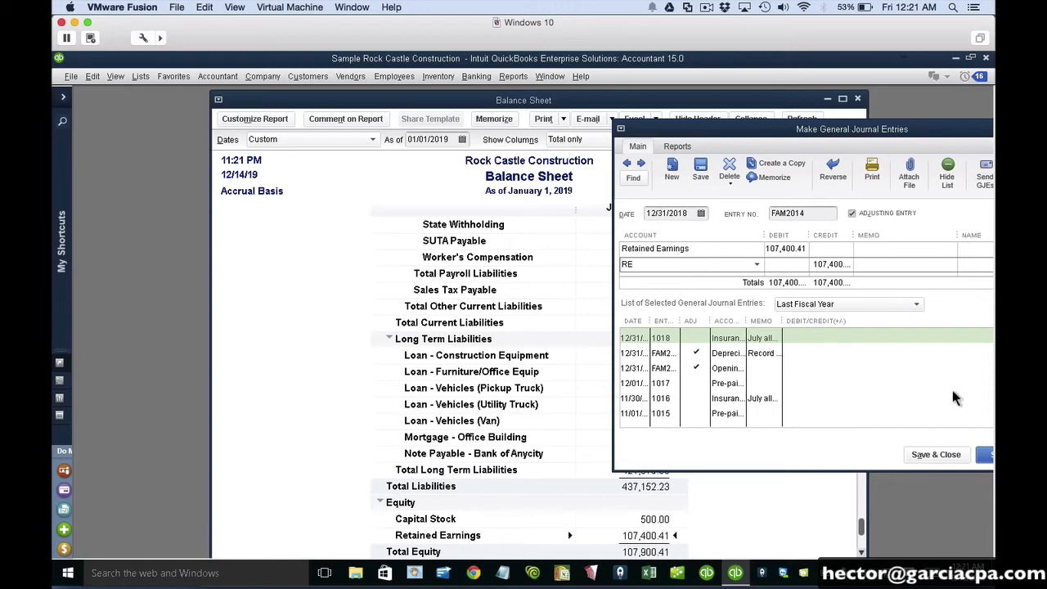
left_click(936, 455)
left_click(489, 281)
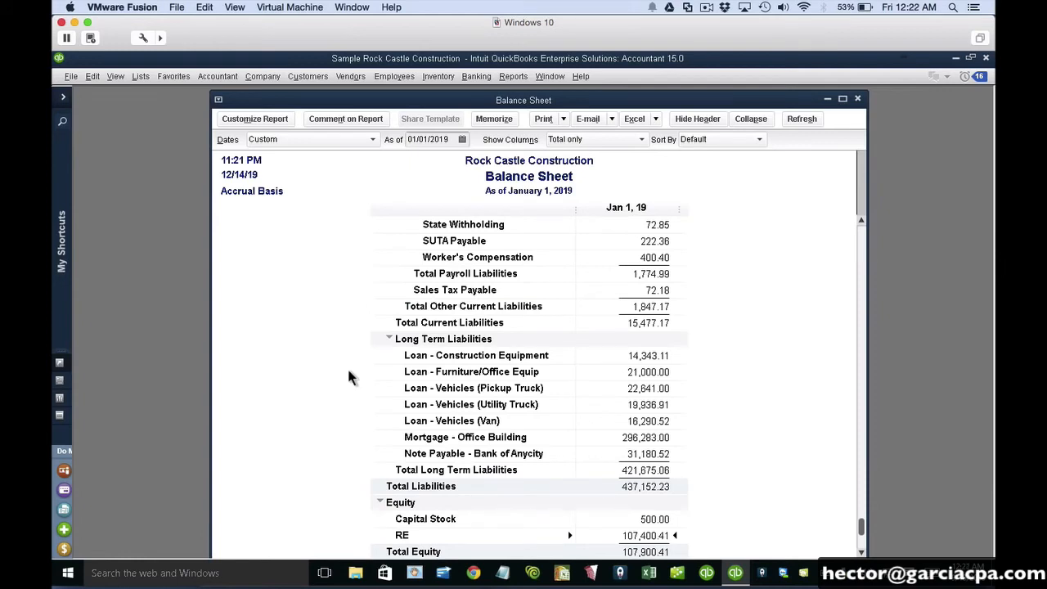
Step: Start a check from the Savings account dated 12/29/2018 and make it payable to Bank of Anycity
left_click(843, 98)
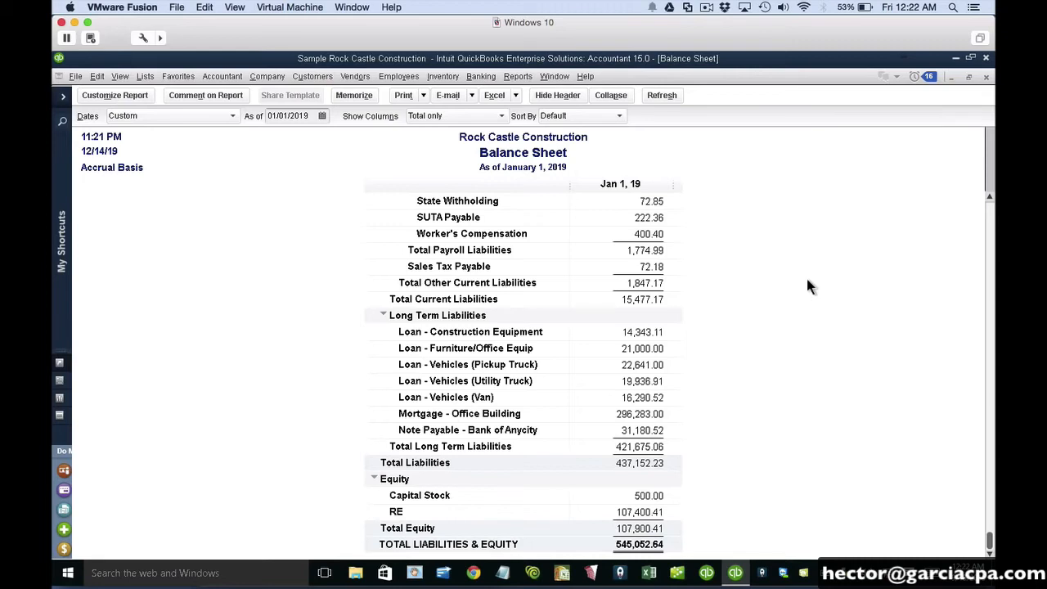
key("ctrl+w")
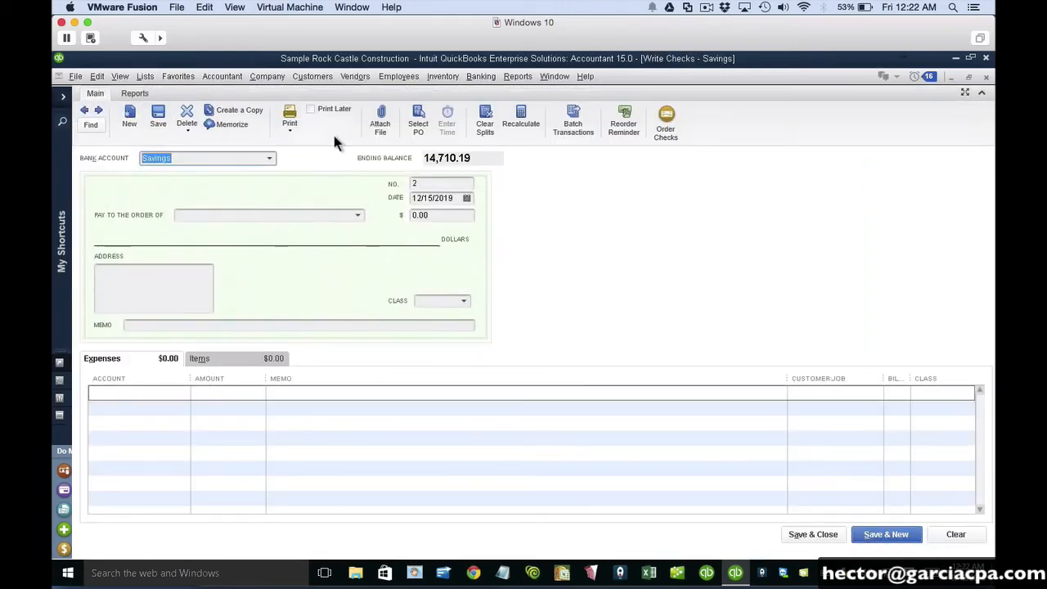
left_click(440, 199)
double_click(440, 199)
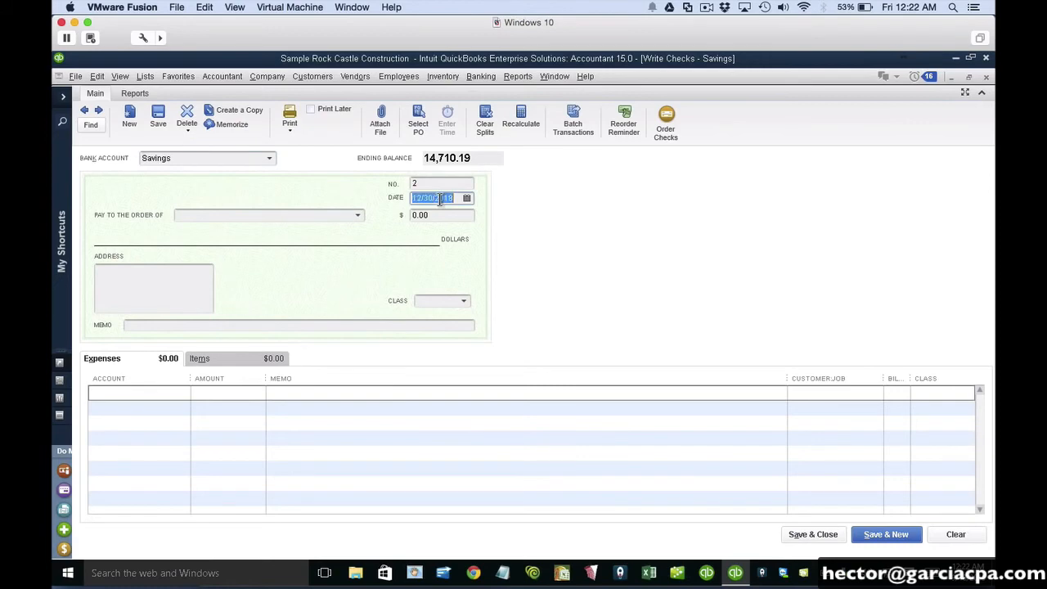
left_click(220, 216)
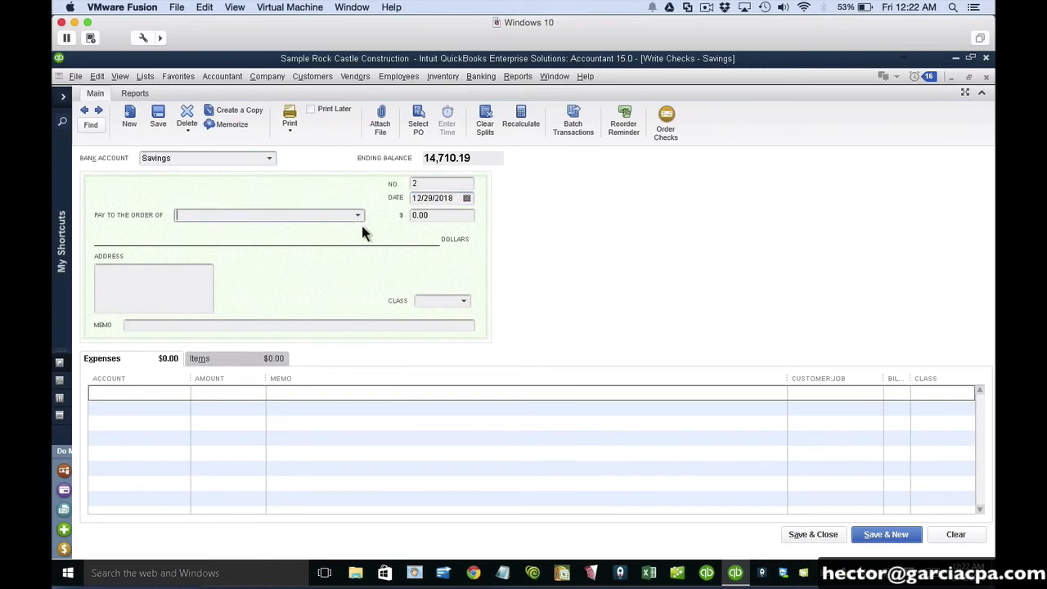
left_click(358, 215)
left_click(237, 248)
Step: Set the check amount to 600.00 and assign 600.00 to the loan interest expense line
left_click(448, 214)
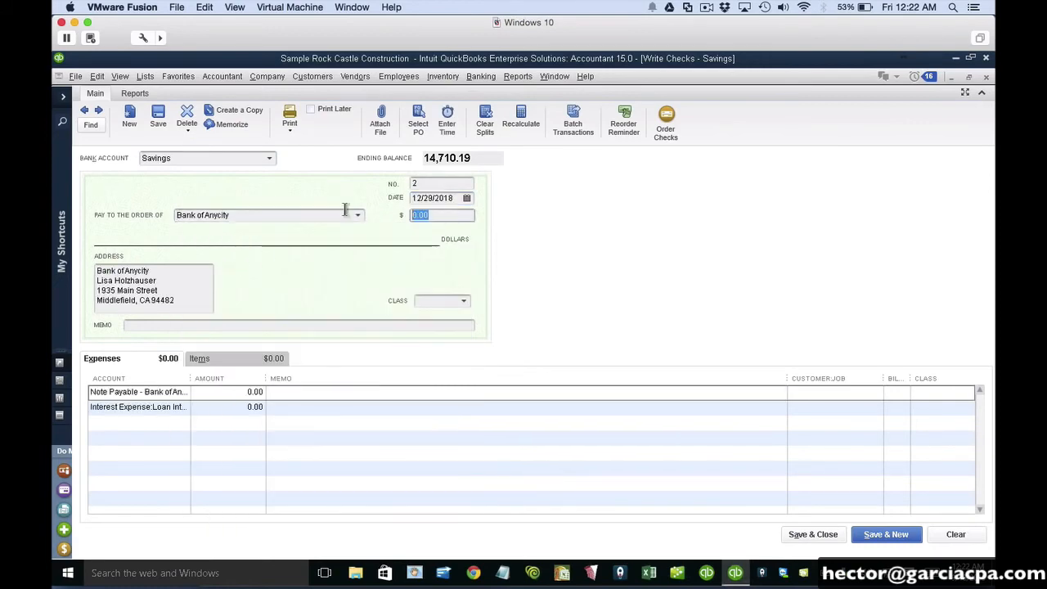
type("600")
key("Tab")
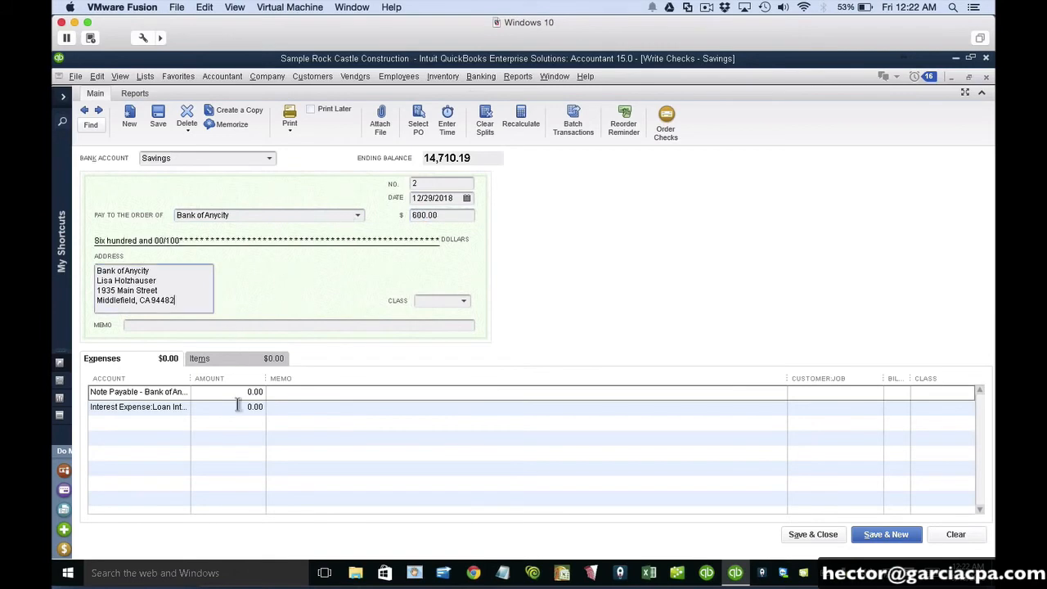
left_click(234, 405)
type("600")
key("Tab")
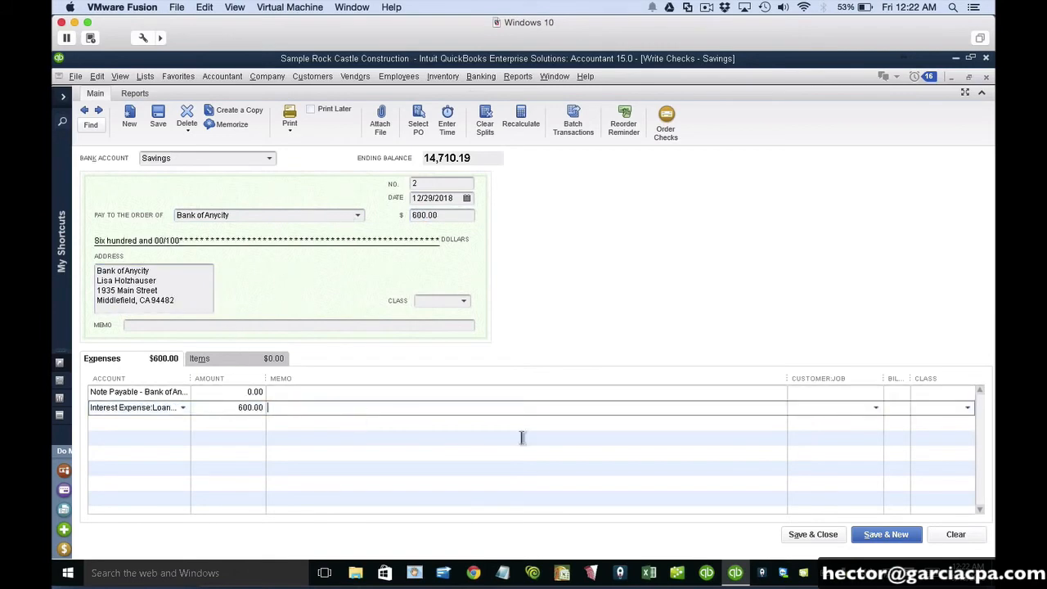
Step: Arrange the balance sheet and the check windows side by side, with the balance sheet narrowed to keep its amounts readable
left_click(969, 79)
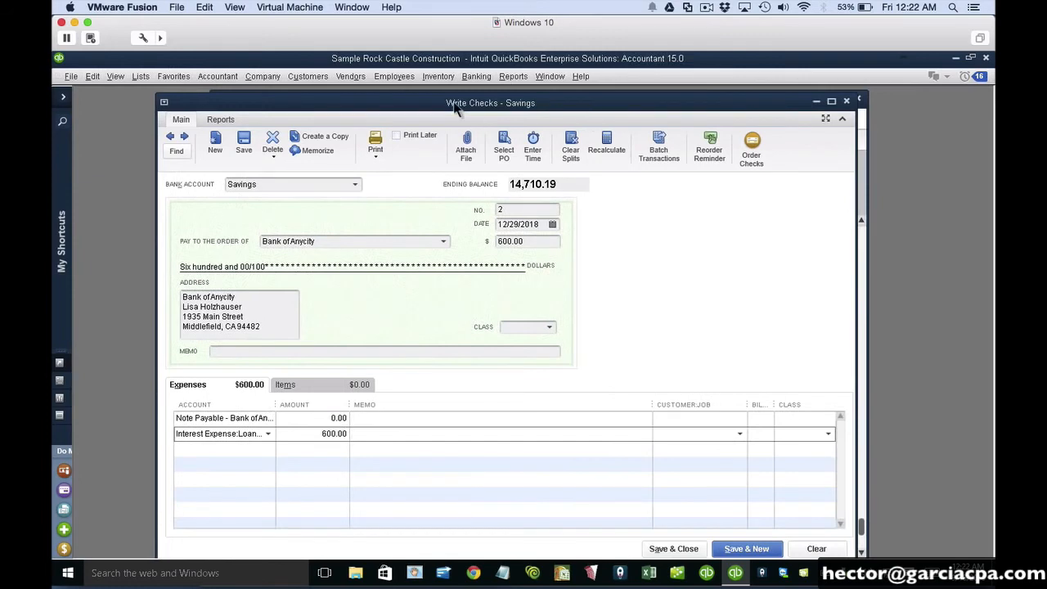
left_click_drag(452, 102, 723, 127)
left_click_drag(416, 105, 282, 104)
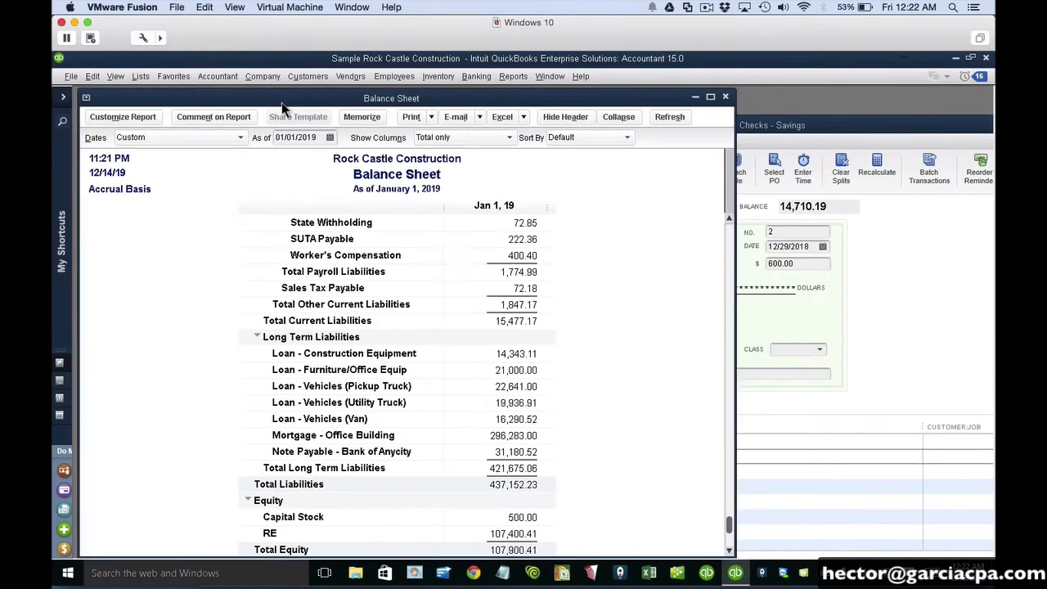
left_click(766, 125)
left_click(422, 116)
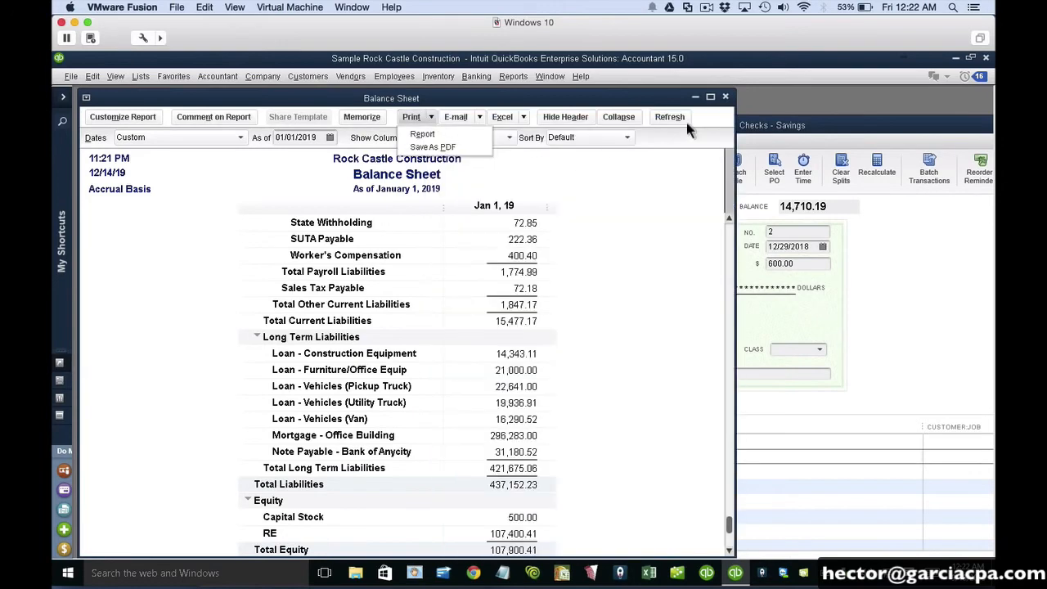
left_click(772, 124)
left_click_drag(836, 121, 917, 106)
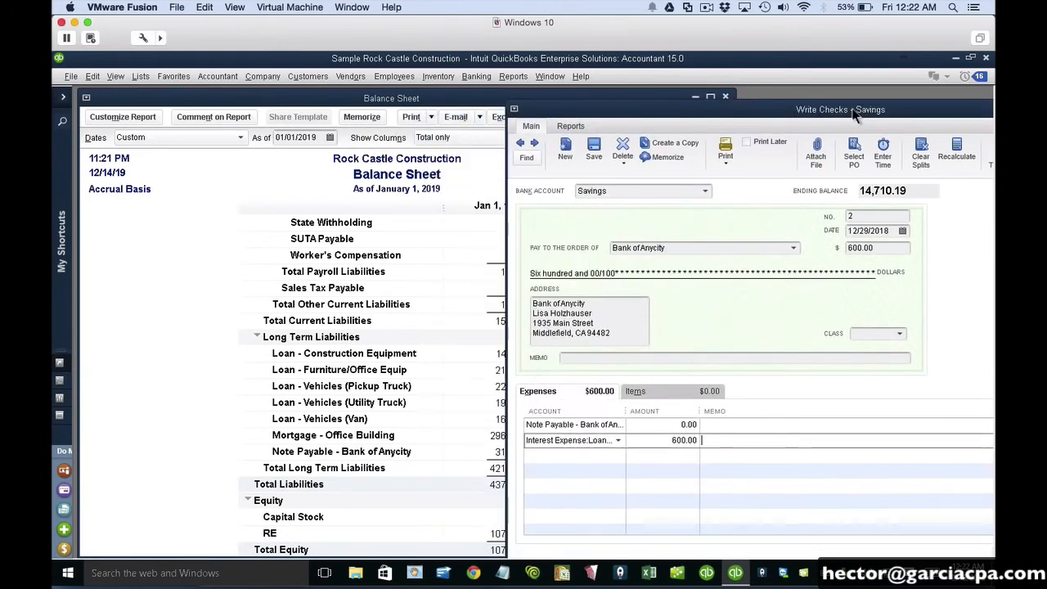
left_click(522, 91)
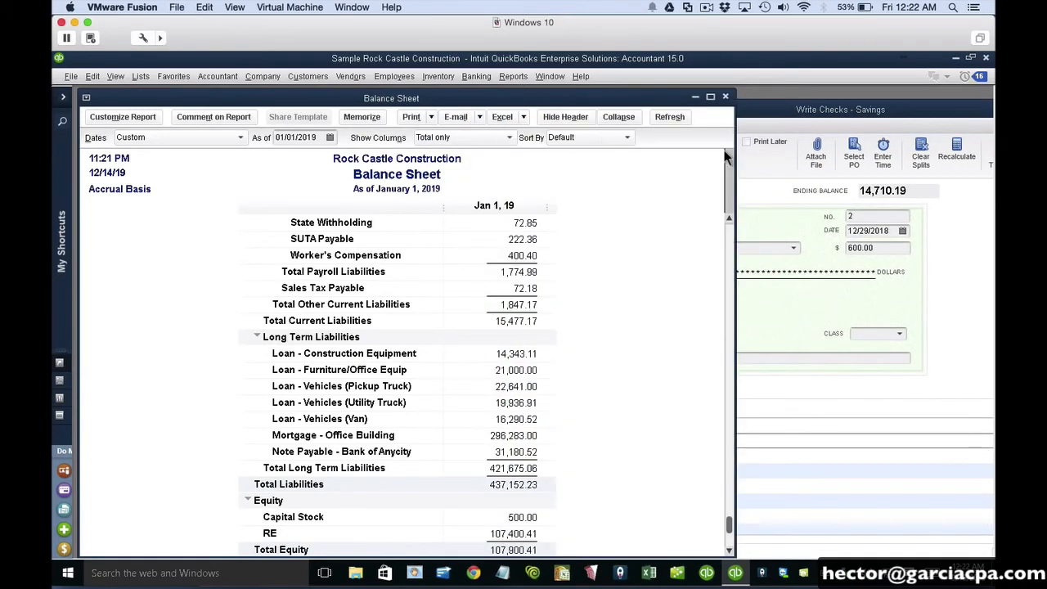
left_click_drag(739, 162, 451, 149)
left_click_drag(686, 110, 589, 87)
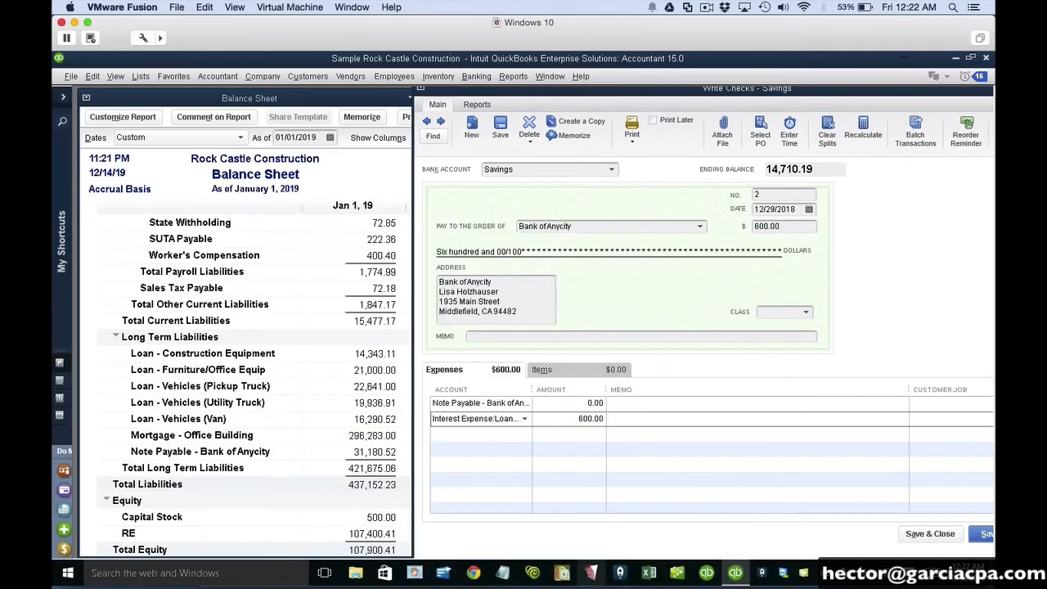
Step: Save and close the check, and examine the RE and Retained Earnings amounts in the balance sheet's Equity section
left_click(930, 534)
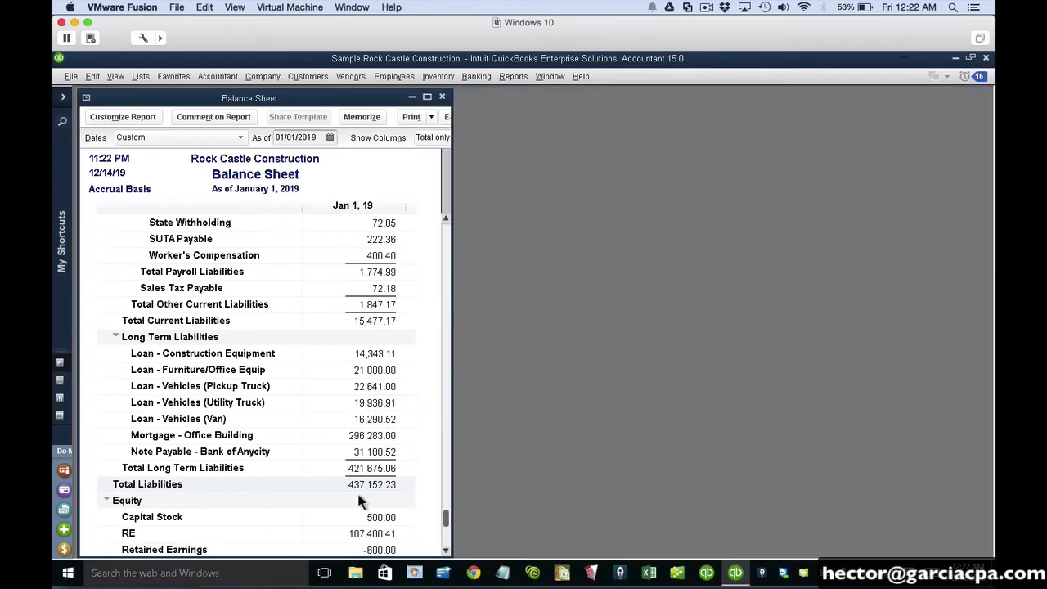
left_click(446, 550)
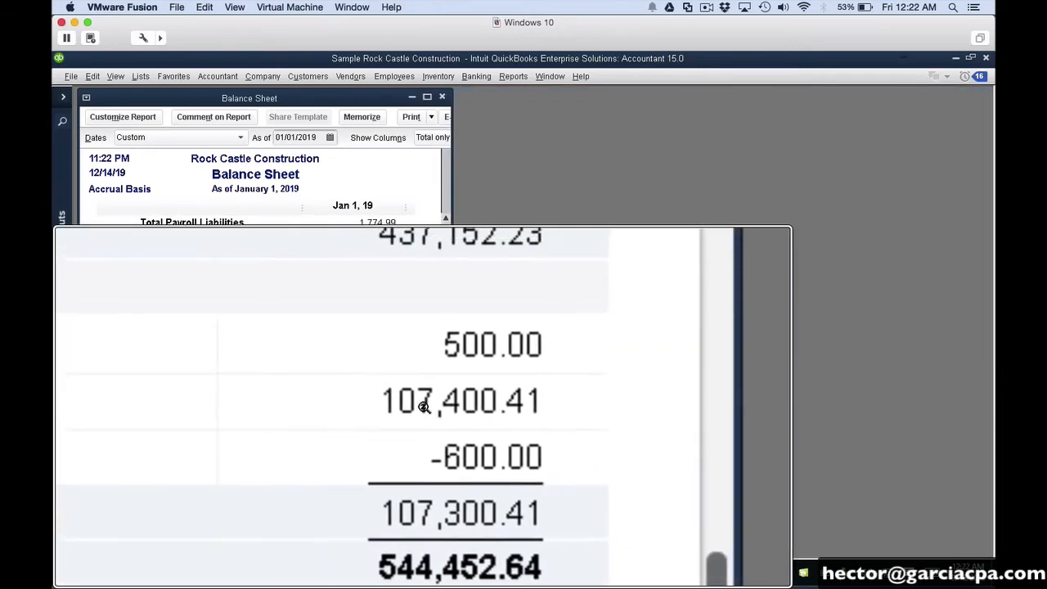
key("alt+super+8")
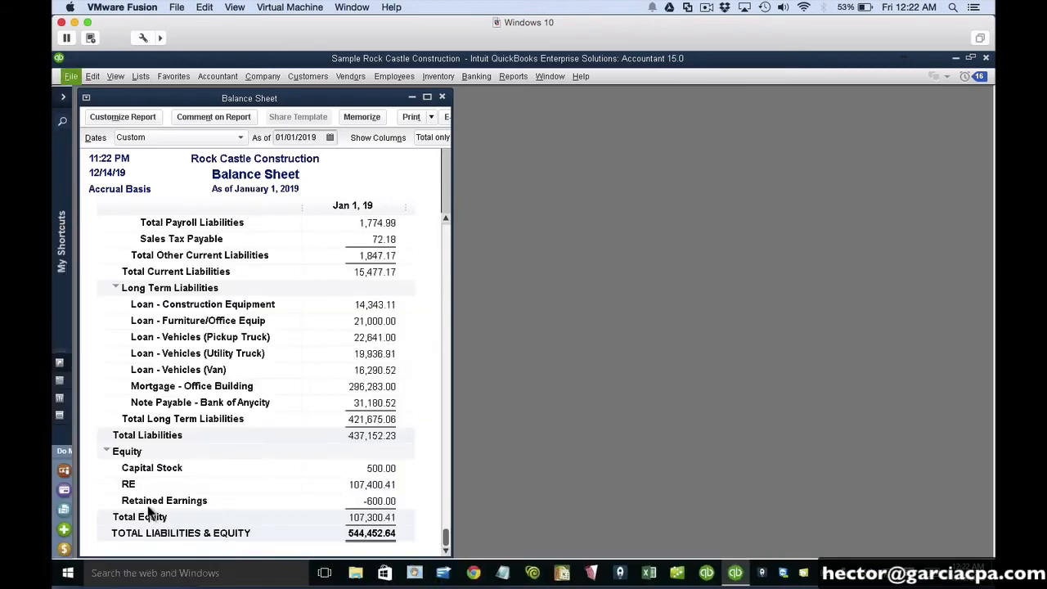
key("alt+super+8")
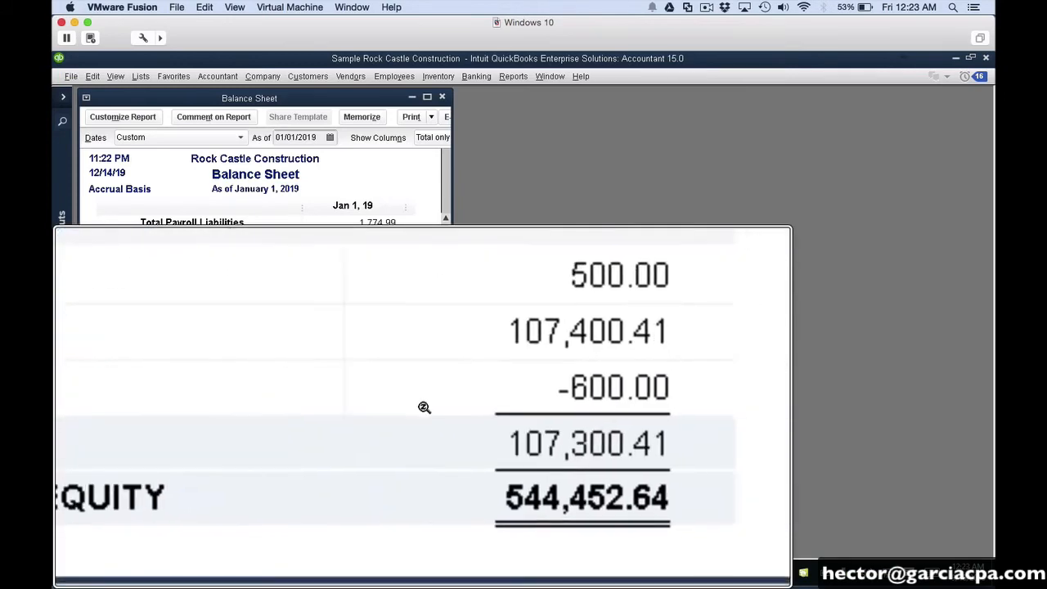
key("alt+super+8")
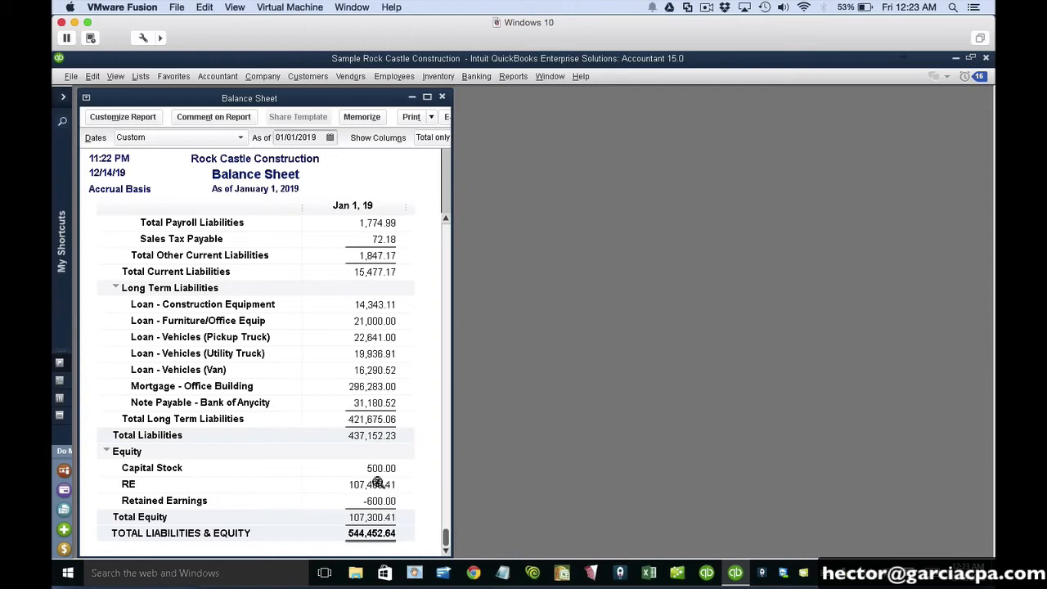
Step: Open the RE account's transactions for all dates, add the Entered/Last Modified column to examine the entry's timestamp, and close the report
double_click(366, 486)
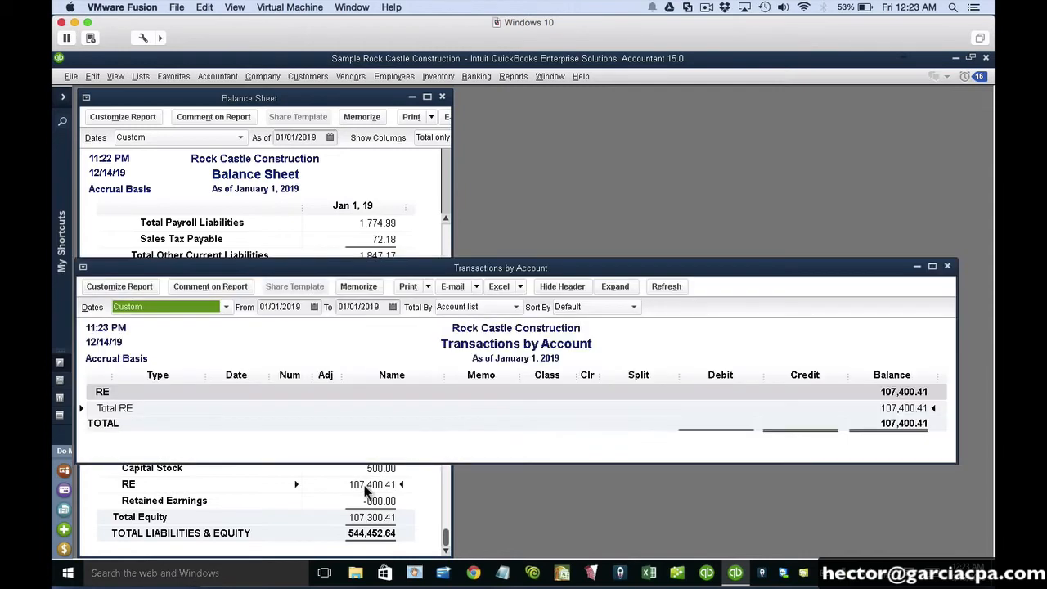
key("a")
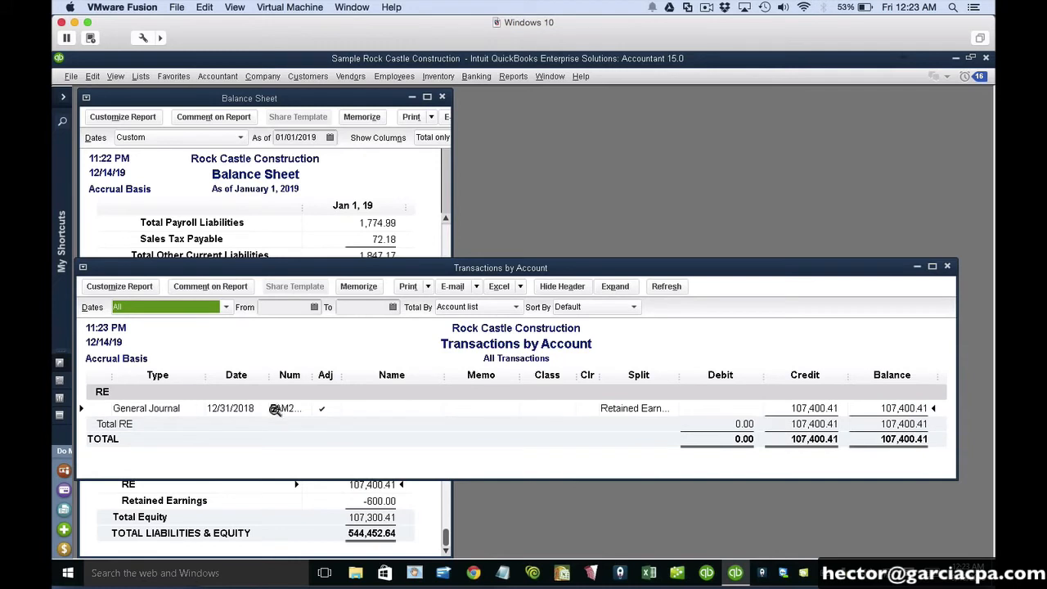
left_click(121, 287)
left_click(317, 414)
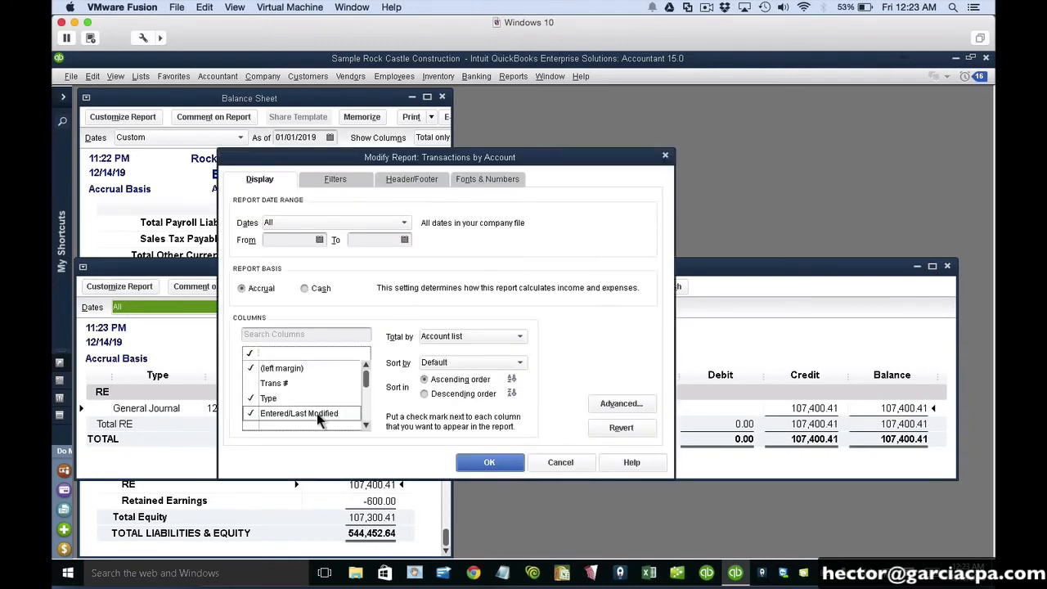
left_click(370, 424)
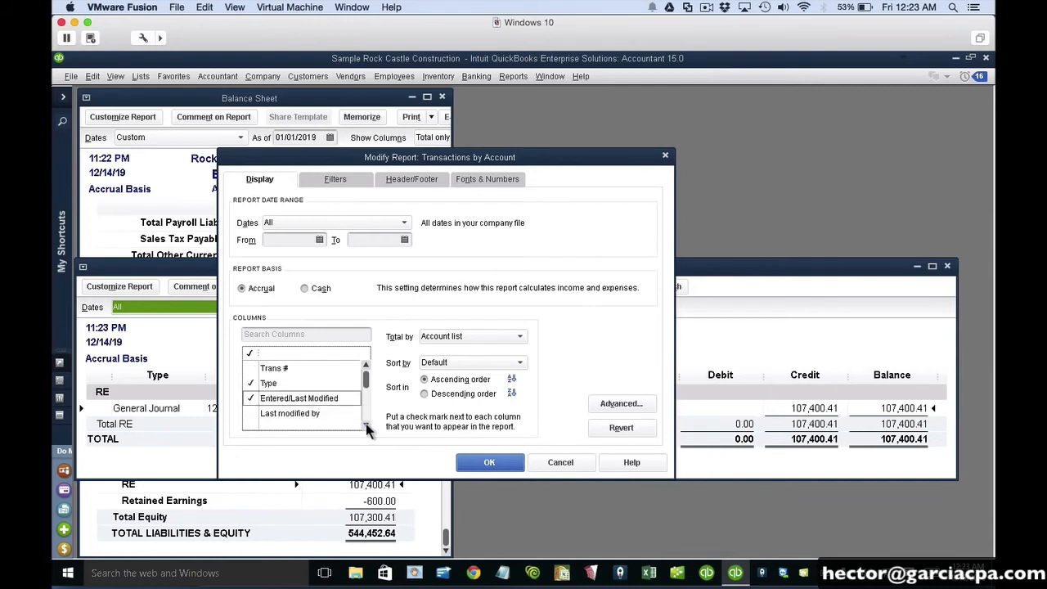
left_click(501, 461)
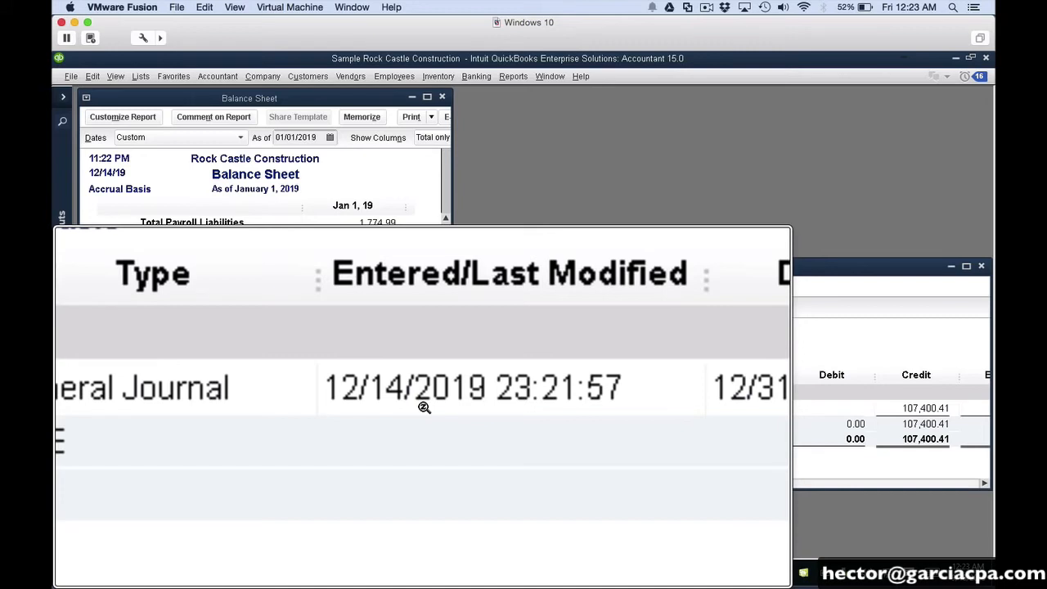
key("alt+super+8")
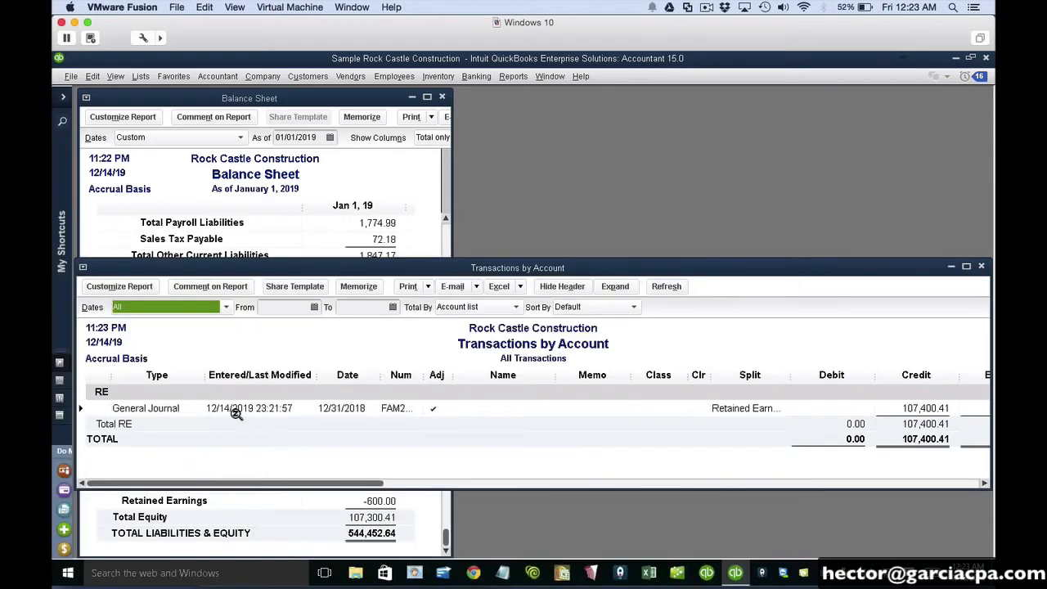
double_click(83, 268)
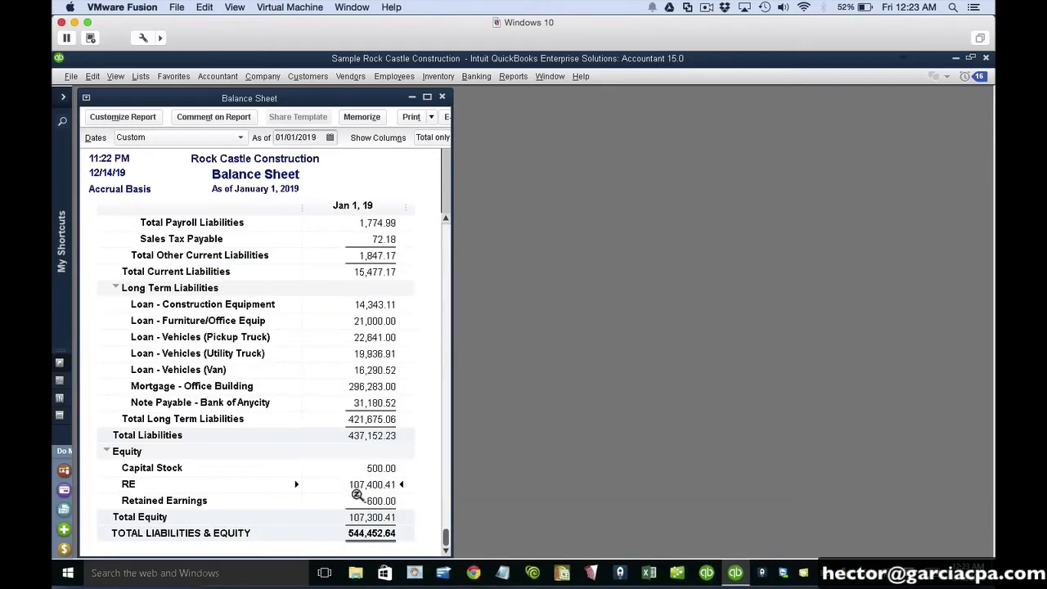
Step: Open the transactions behind the Retained Earnings amount for all dates, review the closing and journal entries, and close the report
left_click(380, 504)
left_click(379, 504)
left_click(379, 504)
left_click(379, 504)
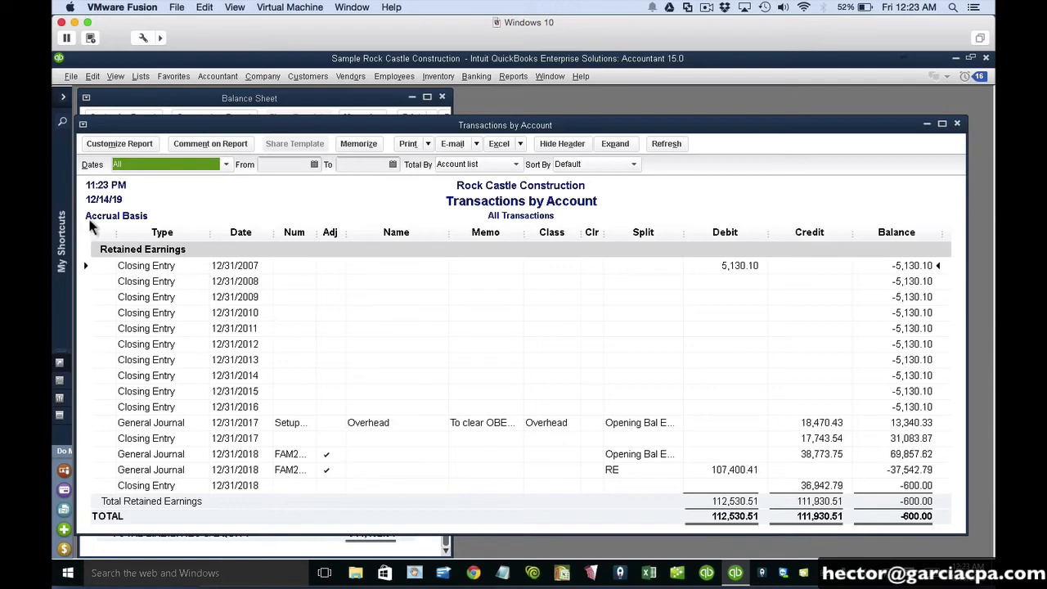
double_click(82, 125)
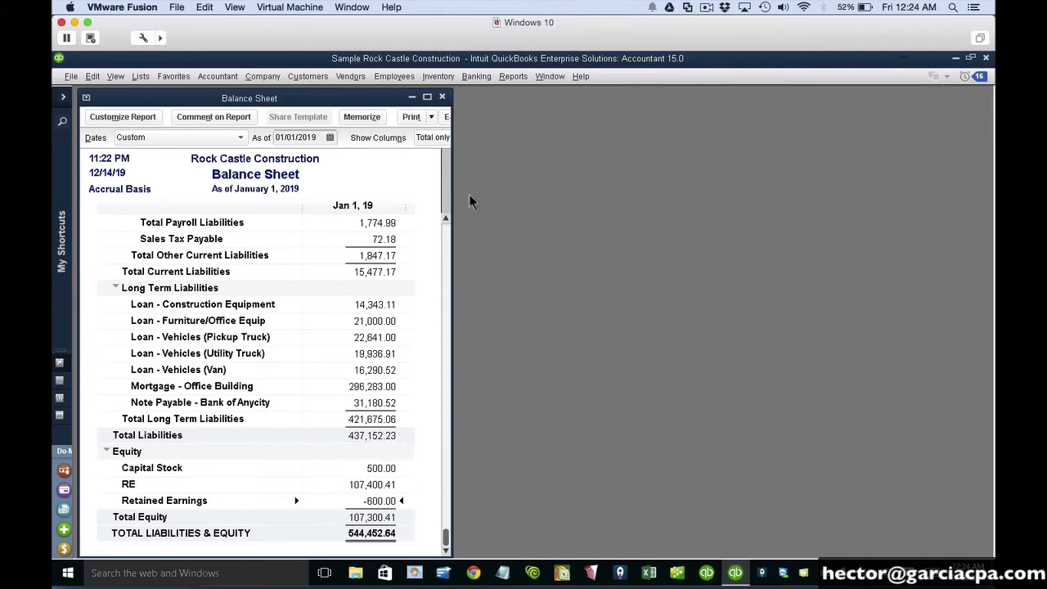
Step: Open the Audit Trail report and narrow its window to sit beside the balance sheet
left_click(515, 81)
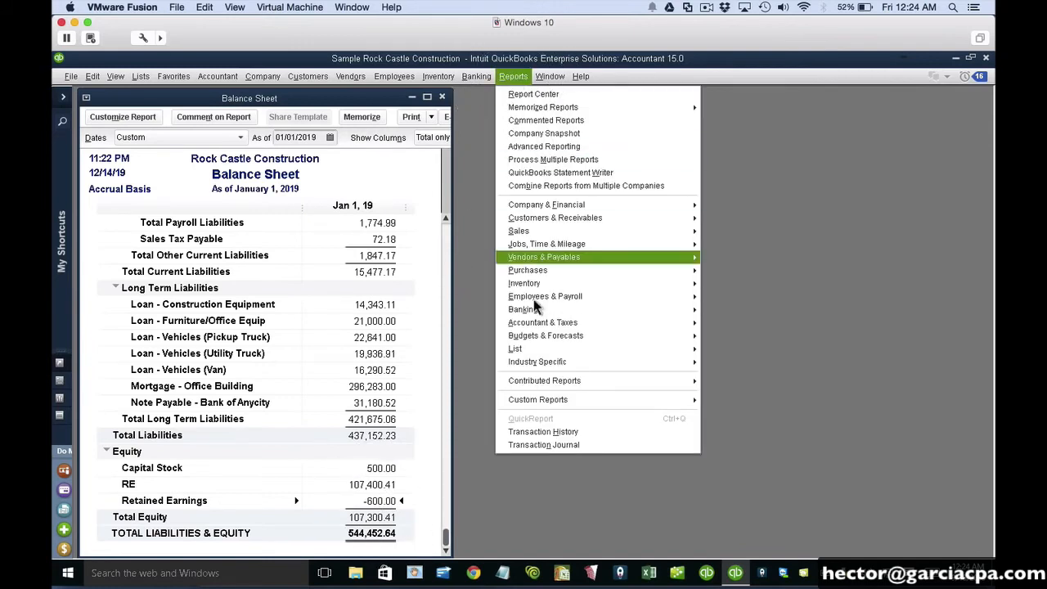
mouse_move(537, 310)
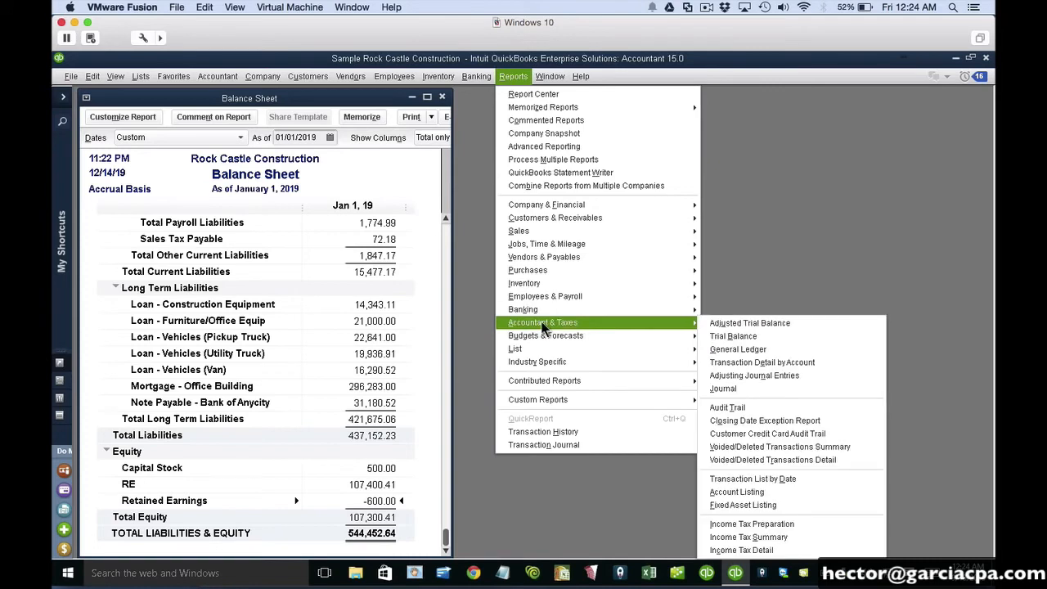
left_click(740, 405)
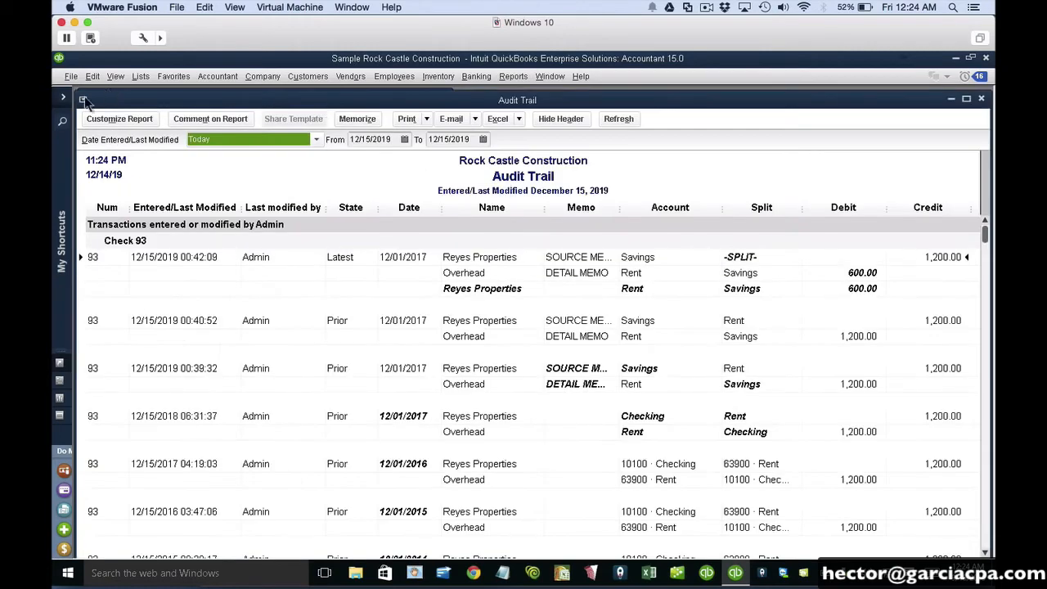
left_click_drag(76, 92, 464, 93)
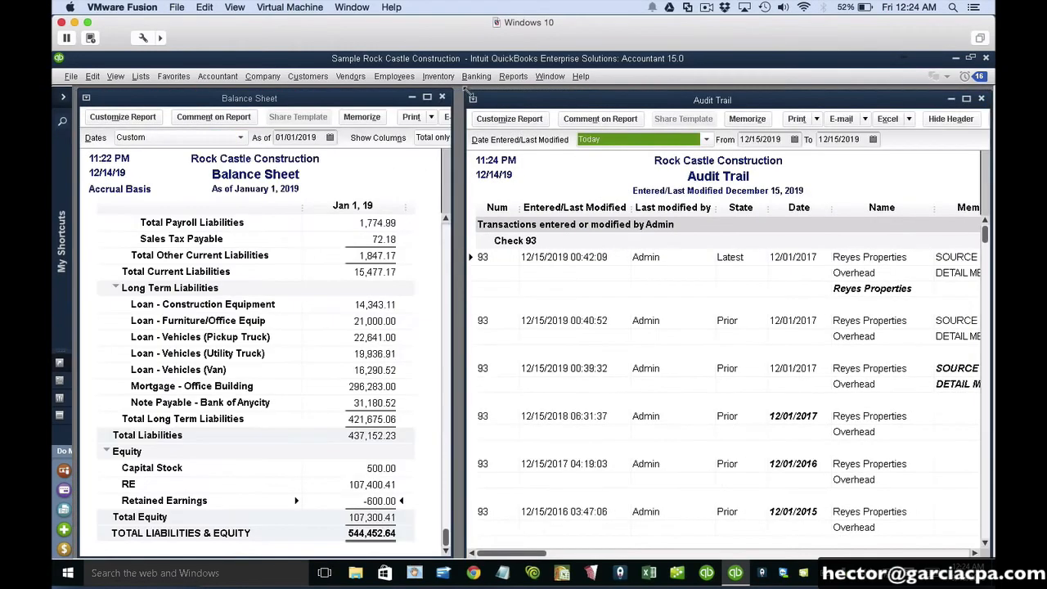
Step: Customize the Audit Trail report's date range to Last Fiscal Year
left_click(510, 121)
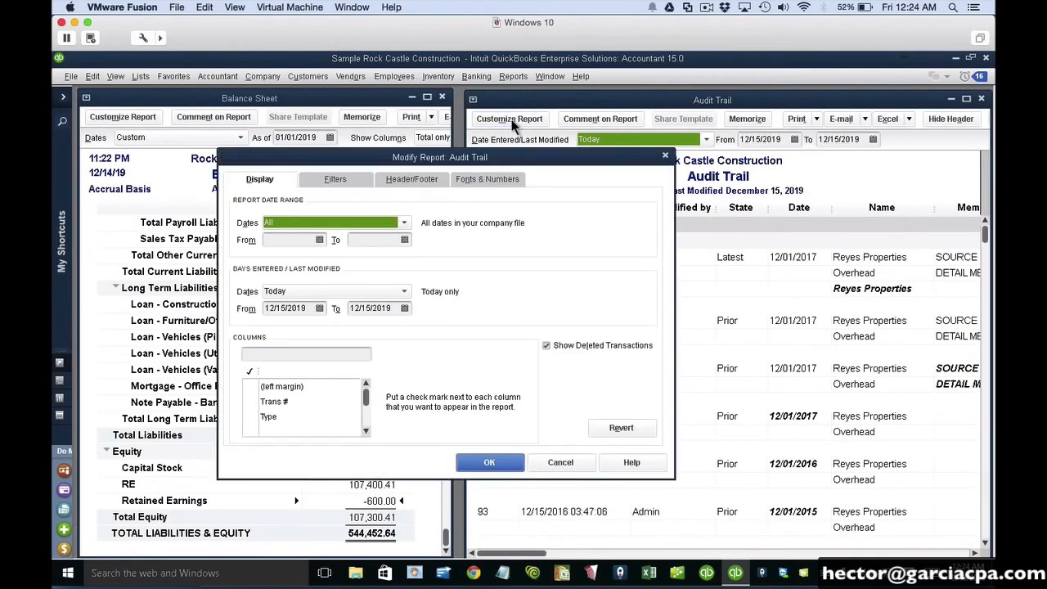
left_click(274, 224)
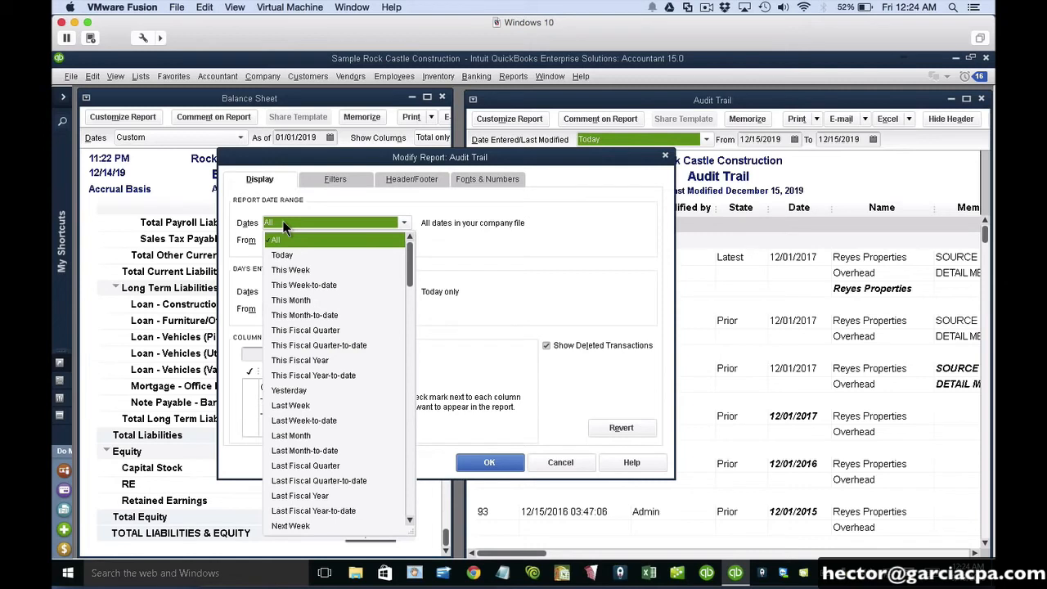
left_click(310, 496)
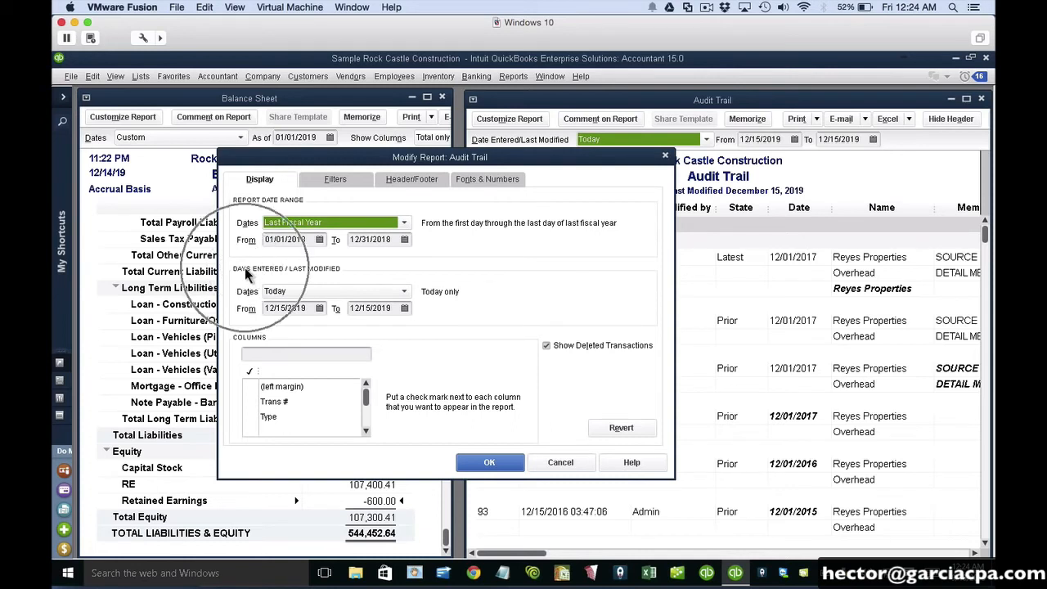
Step: Set the Audit Trail's entered/last modified range from 12/14/2019 to 12/15/2019
left_click_drag(312, 308, 225, 303)
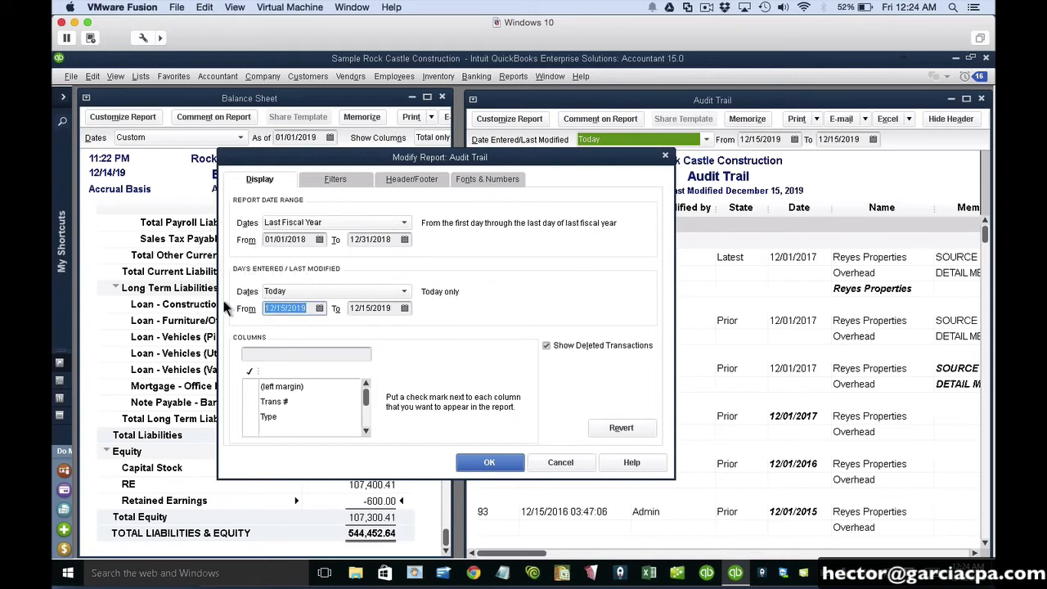
type("12142016")
key("BackSpace")
type("9")
left_click_drag(306, 310, 235, 319)
key("Tab")
type("12142019")
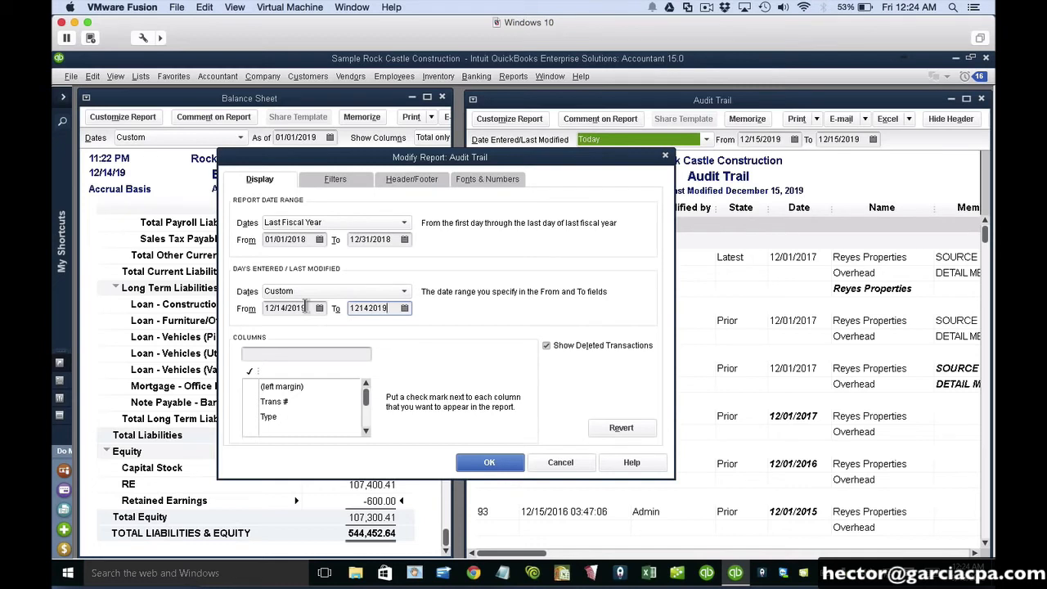
left_click(305, 308)
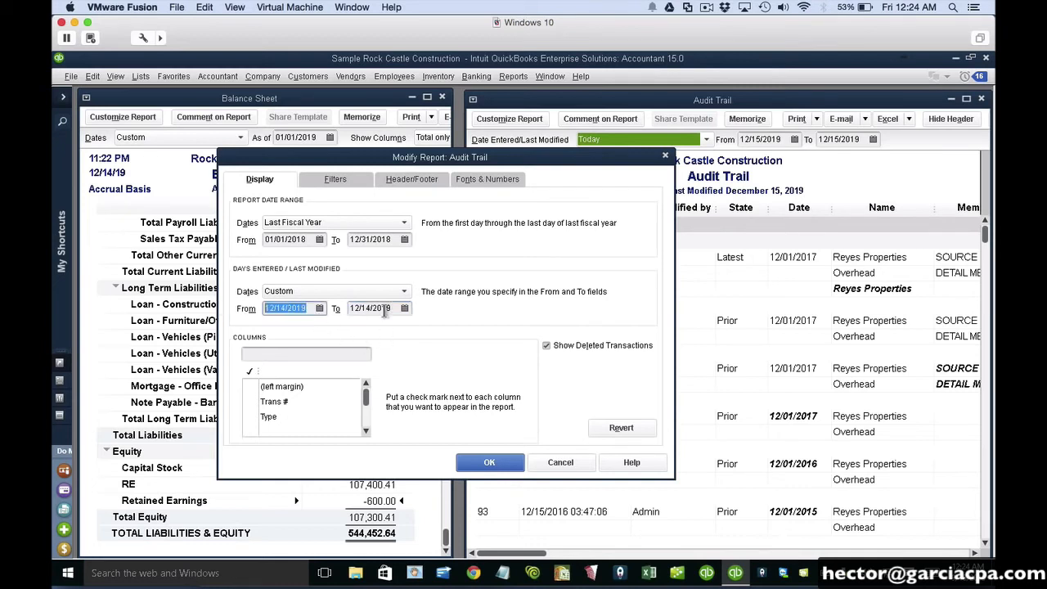
left_click(389, 310)
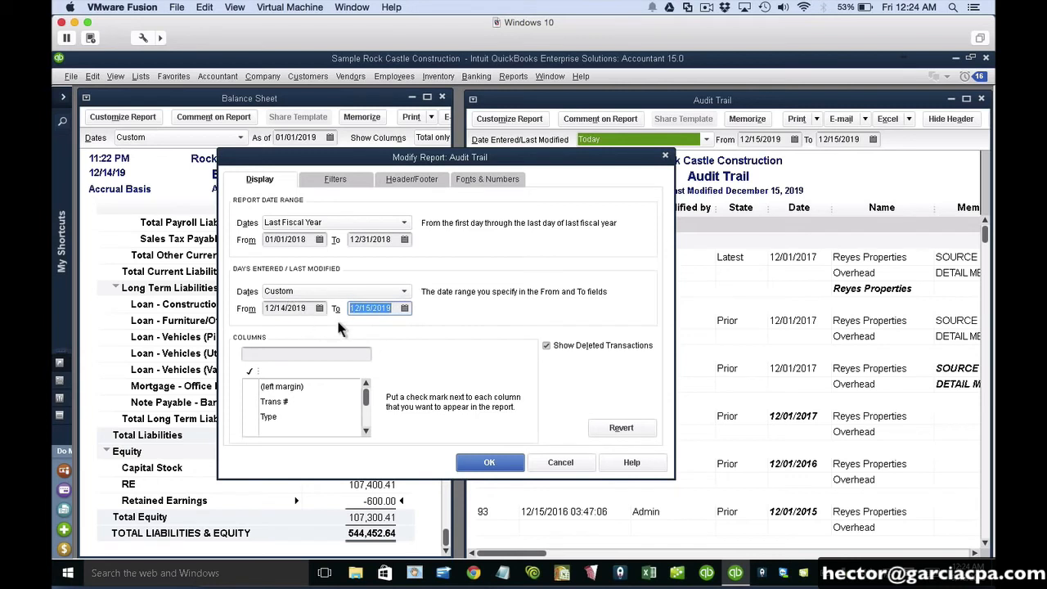
Step: Review the transaction date range and the entered/last modified range, and apply the customization to the Audit Trail
left_click(306, 239)
left_click(390, 239)
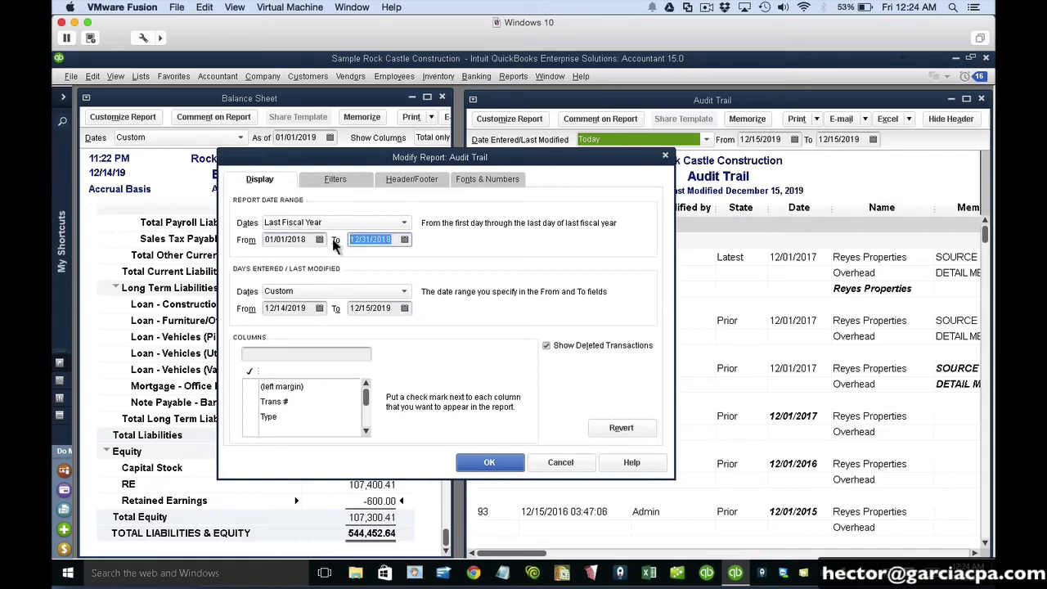
left_click(298, 308)
left_click(403, 309)
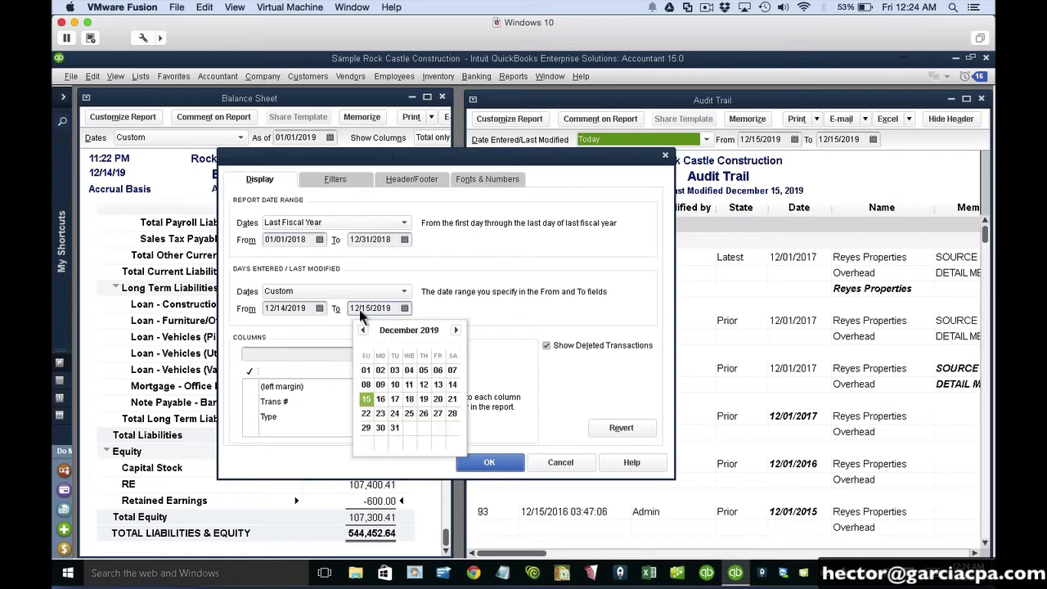
left_click(345, 308)
left_click(489, 462)
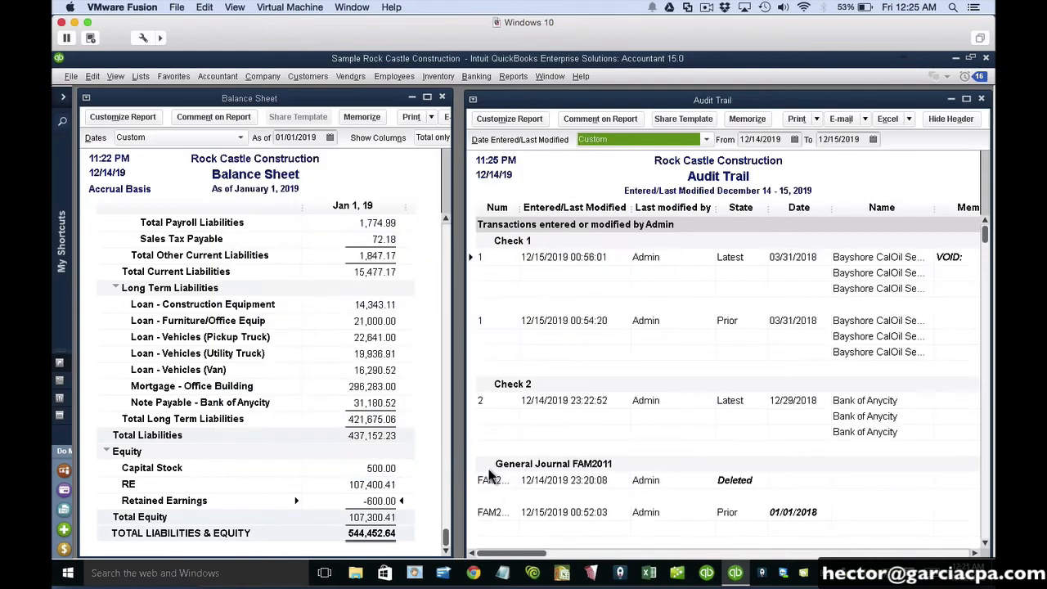
Step: Maximize the Audit Trail report and examine the interest expense line of the Bank of Anycity check
double_click(549, 100)
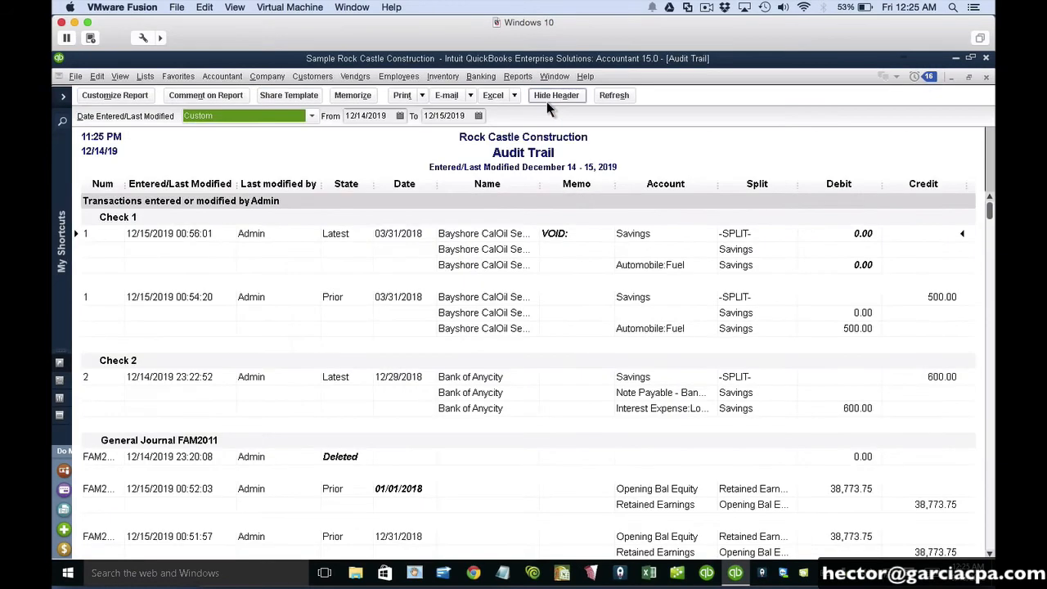
left_click(859, 412)
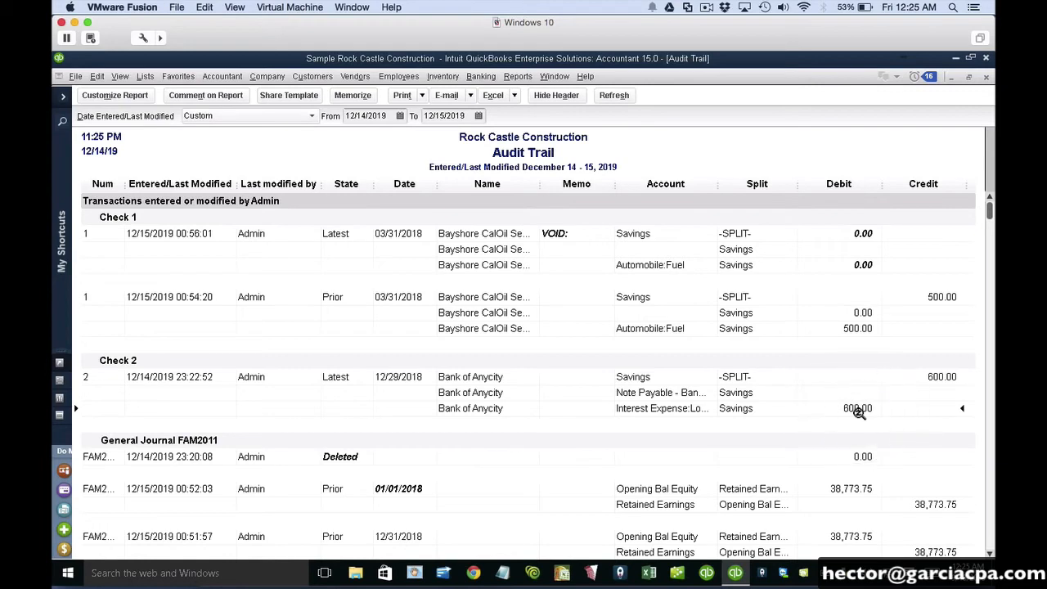
left_click(707, 8)
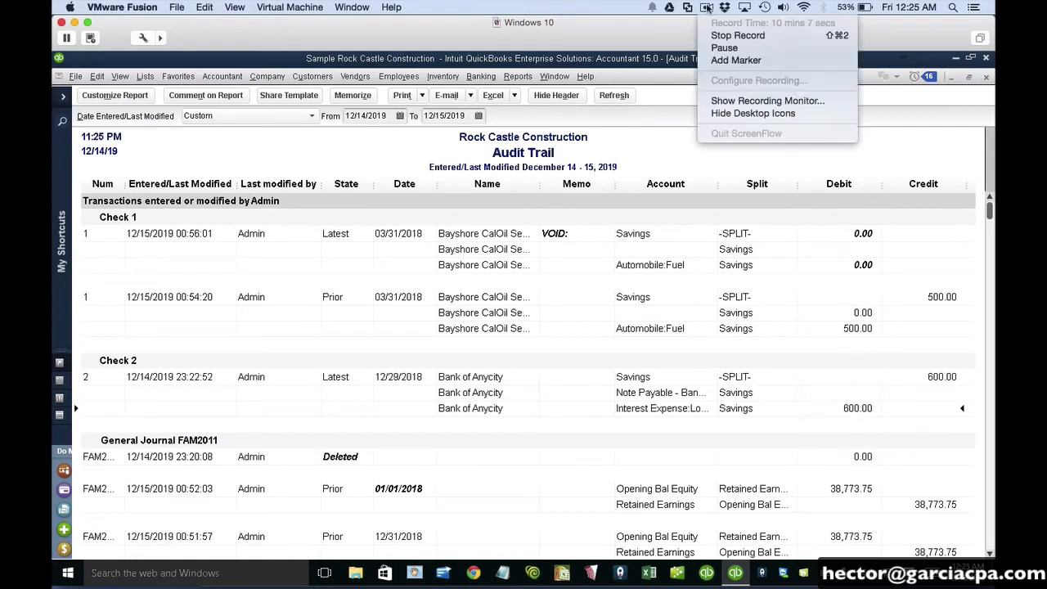
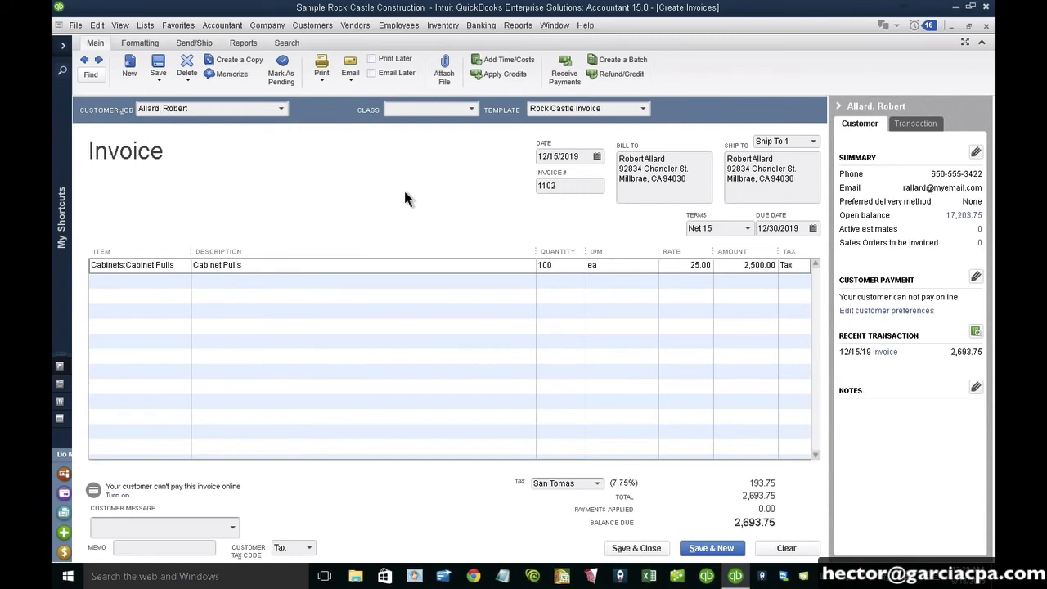
Step: Open the Transaction Journal for the Cabinet Pulls invoice and examine its Materials Income and Inventory Asset credits
key("ctrl+y")
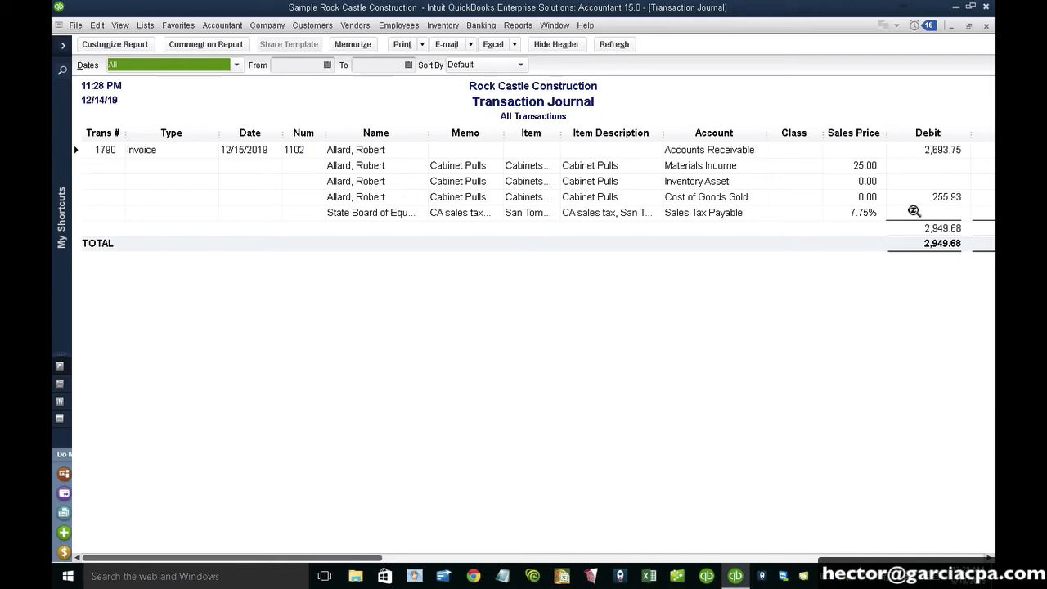
left_click(990, 559)
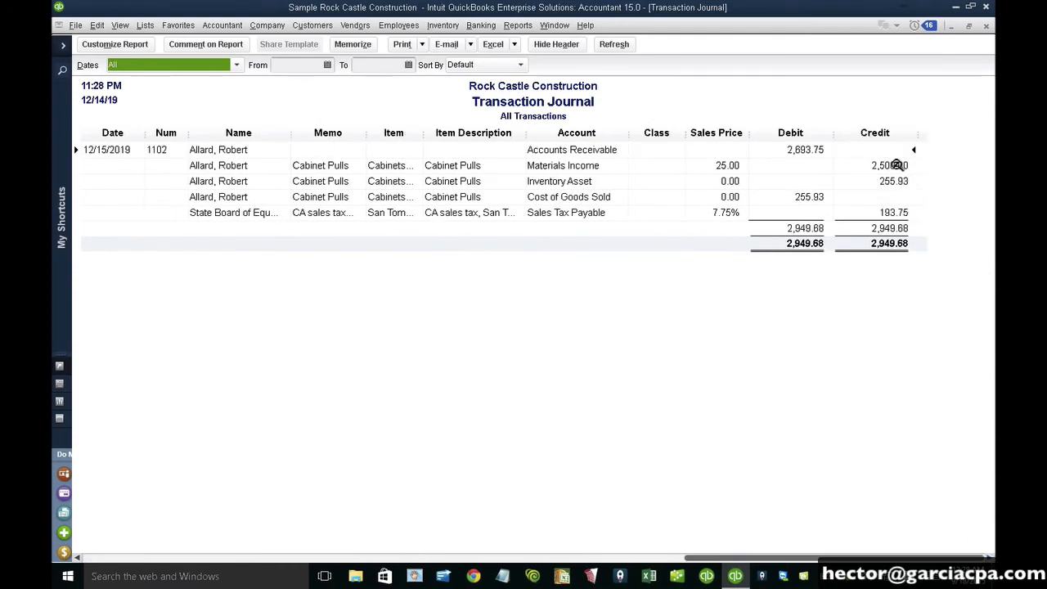
left_click(898, 181)
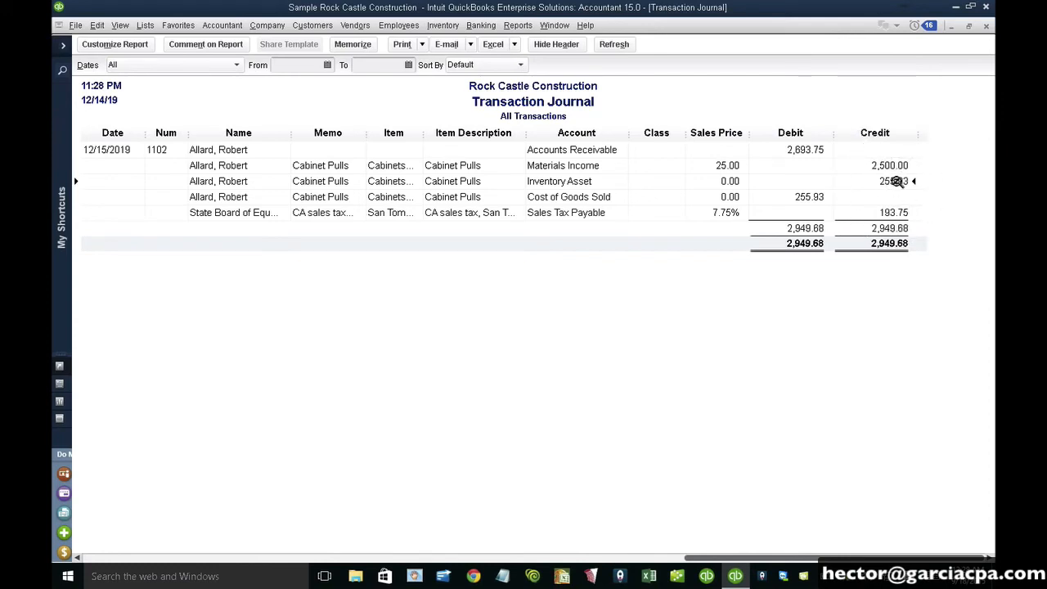
left_click(888, 164)
Step: Filter the Transaction Journal's accounts to All ordinary income/cogs
left_click(125, 46)
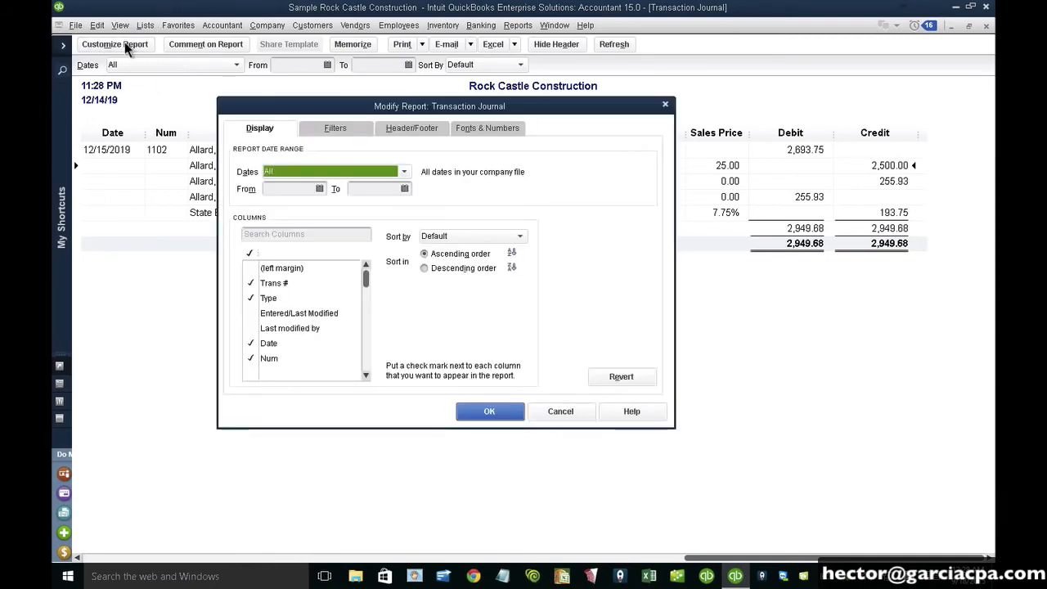
left_click(335, 128)
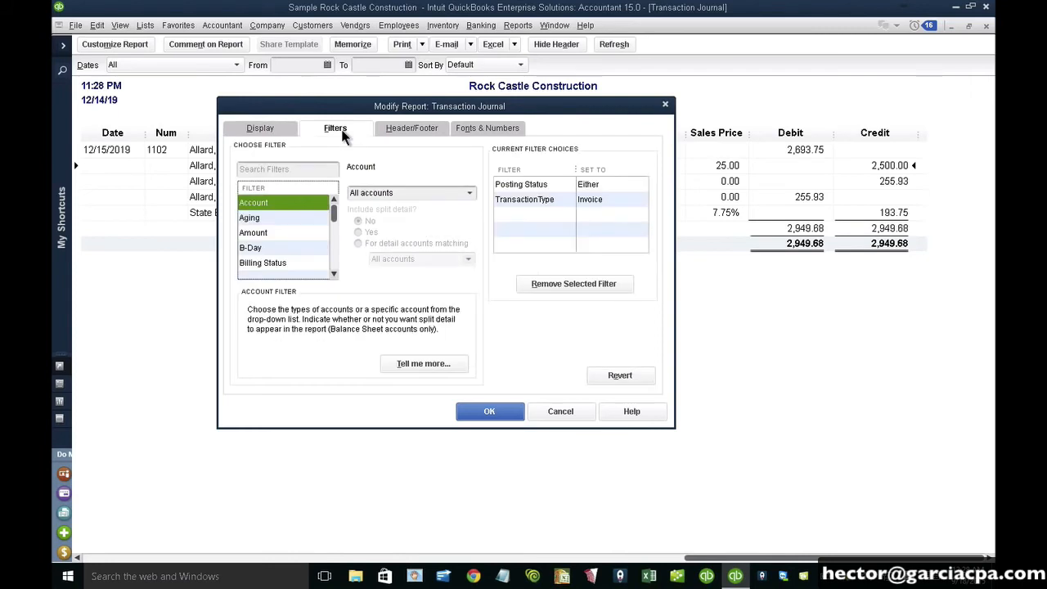
left_click(469, 194)
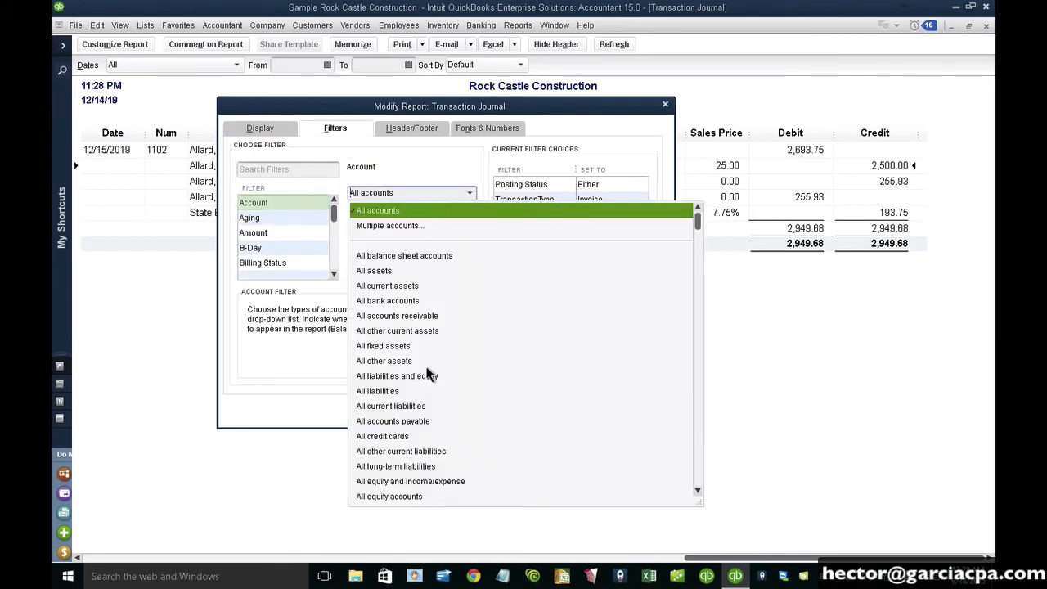
scroll(427, 374, "down", 1)
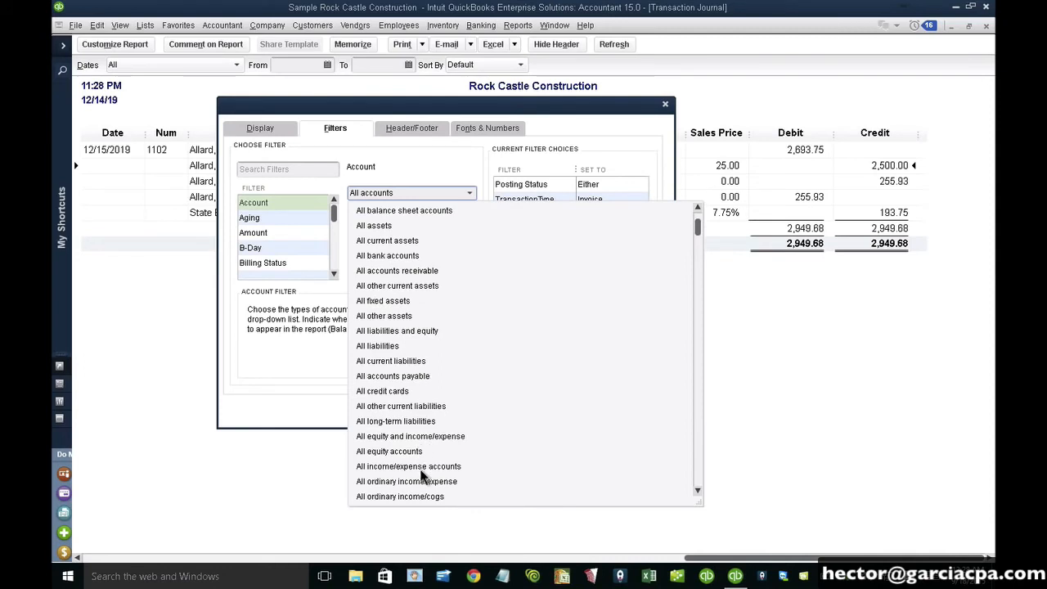
left_click(698, 490)
left_click(698, 490)
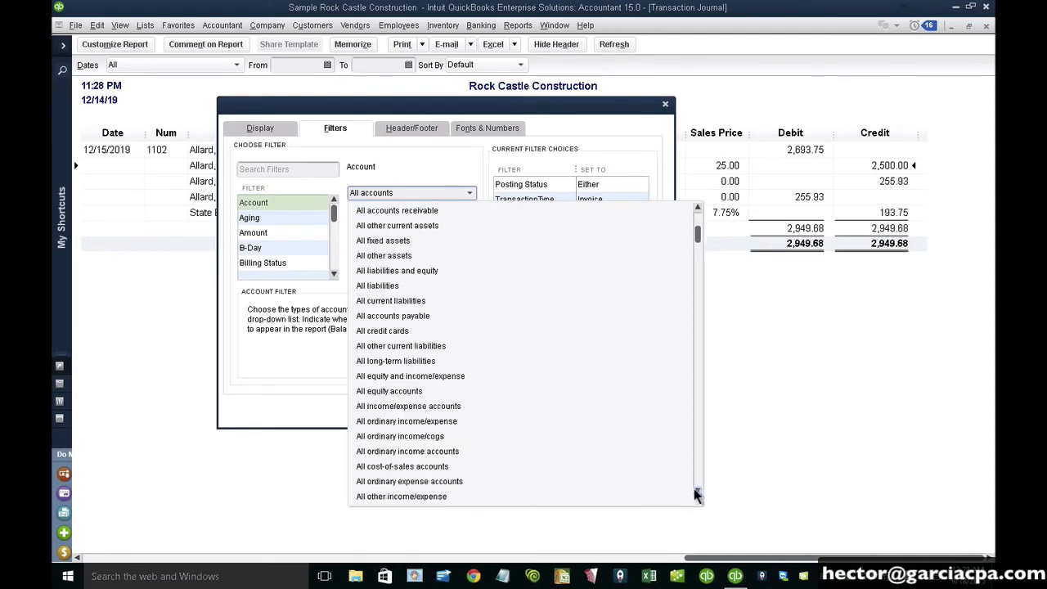
left_click(418, 439)
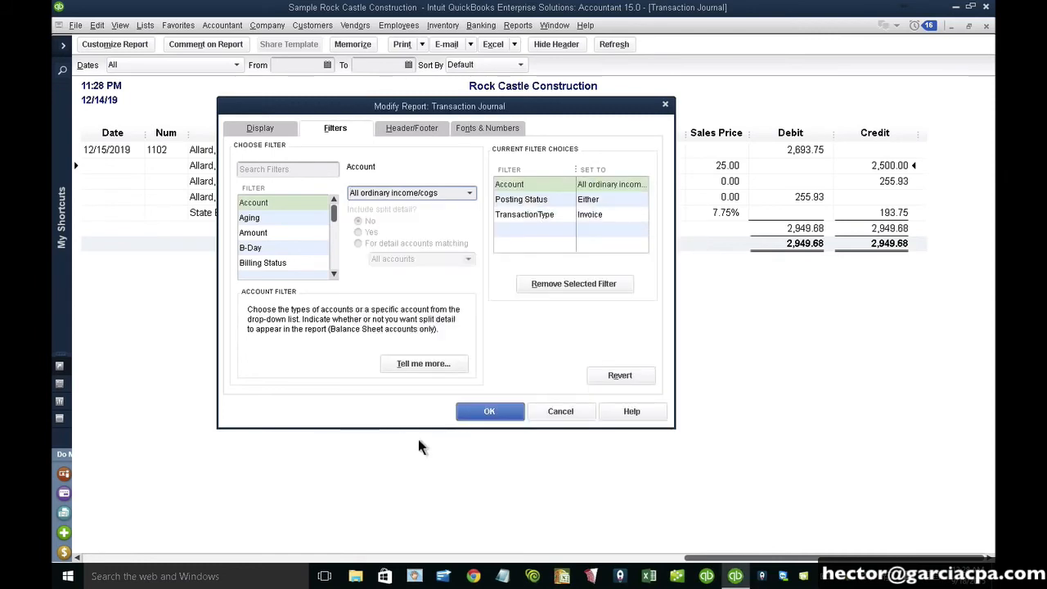
left_click(483, 412)
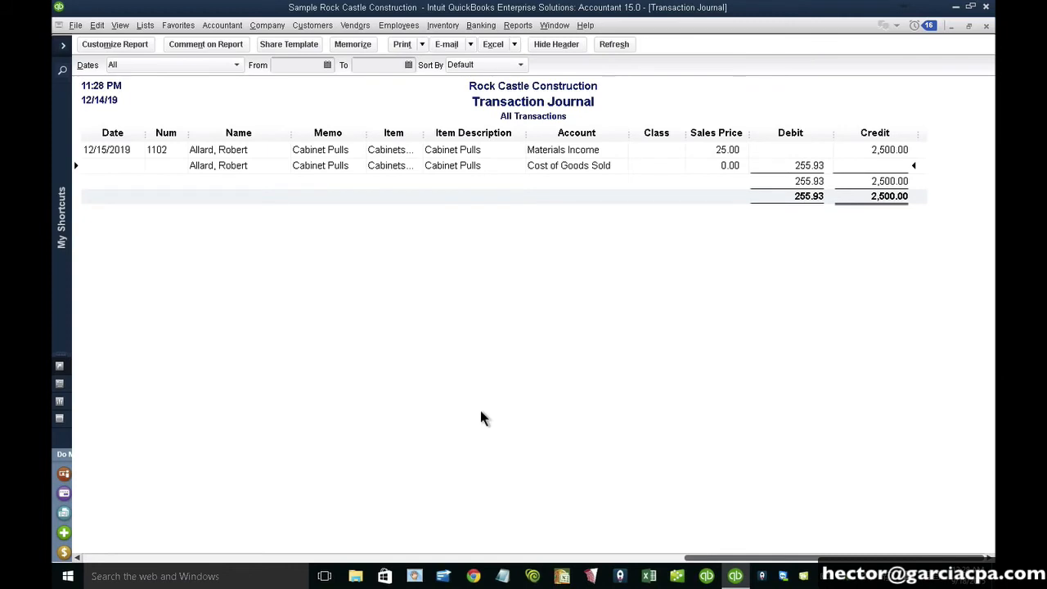
Step: Add the Balance column to the Transaction Journal, narrow the Credit column, and examine the balances up close
left_click(115, 48)
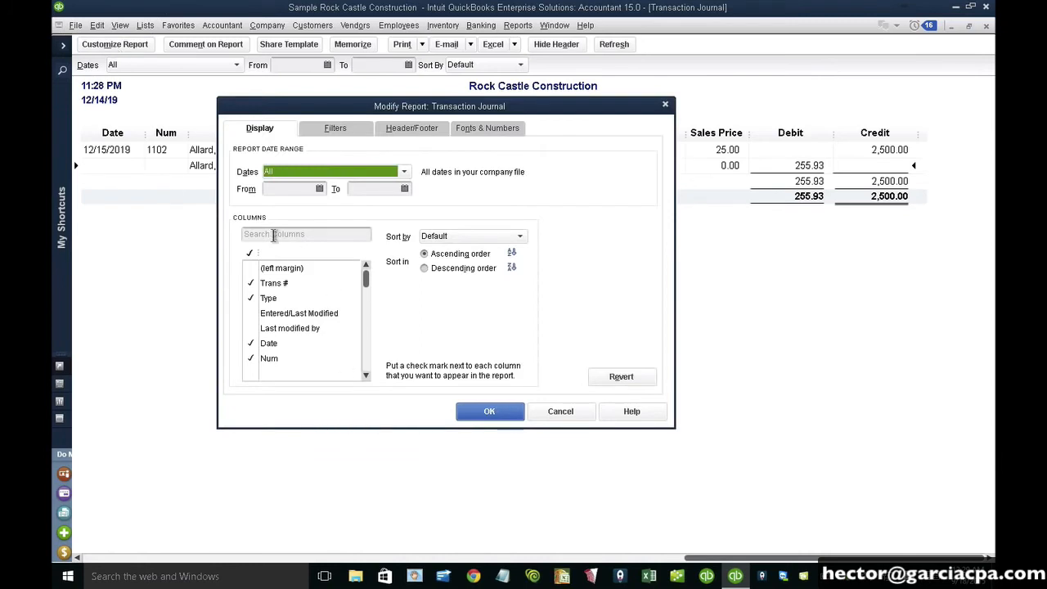
left_click(273, 235)
type("ba")
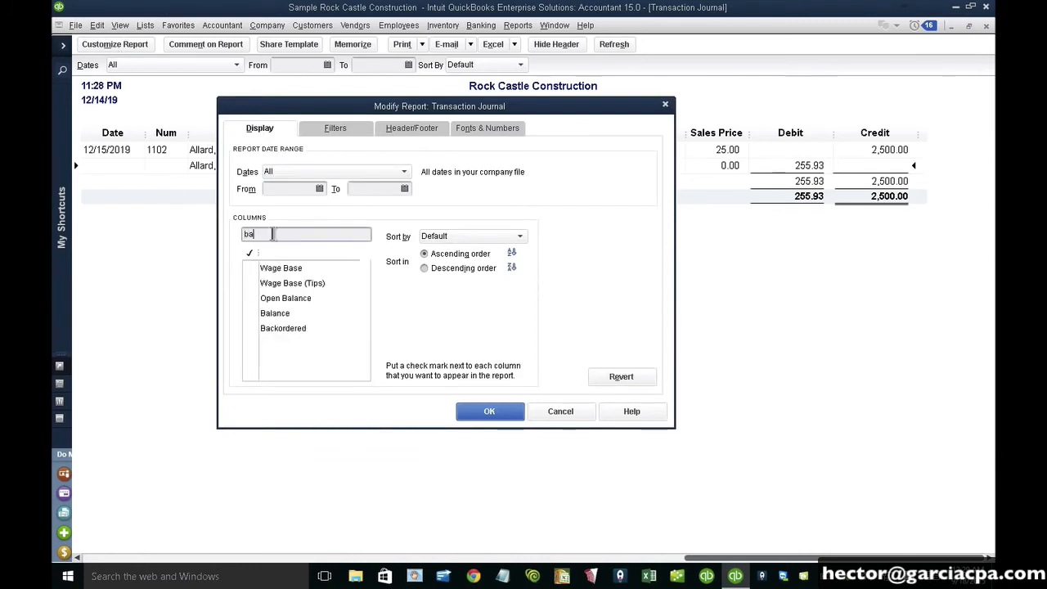
left_click(262, 313)
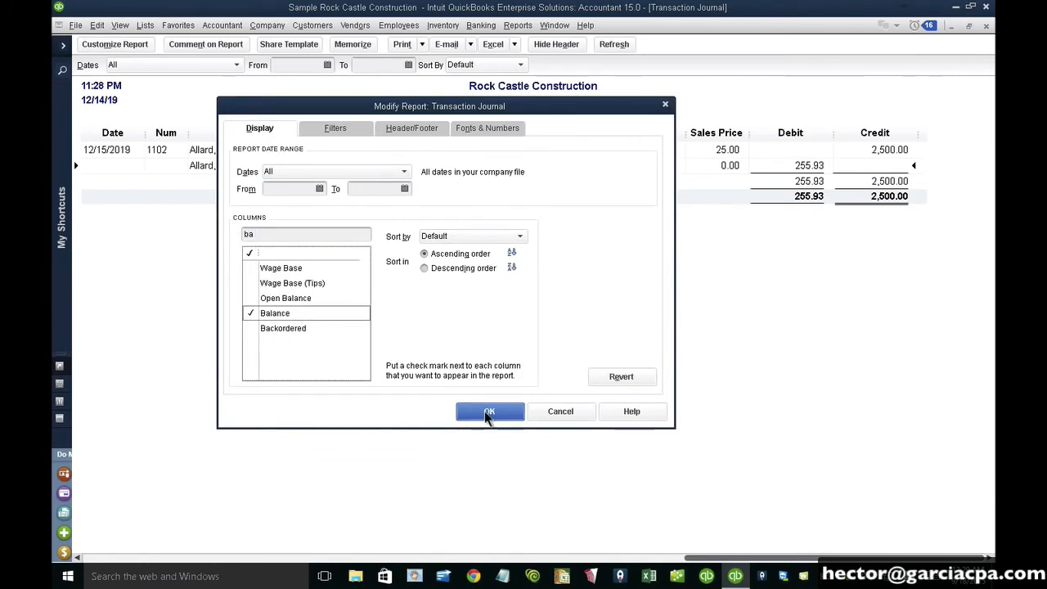
left_click(484, 410)
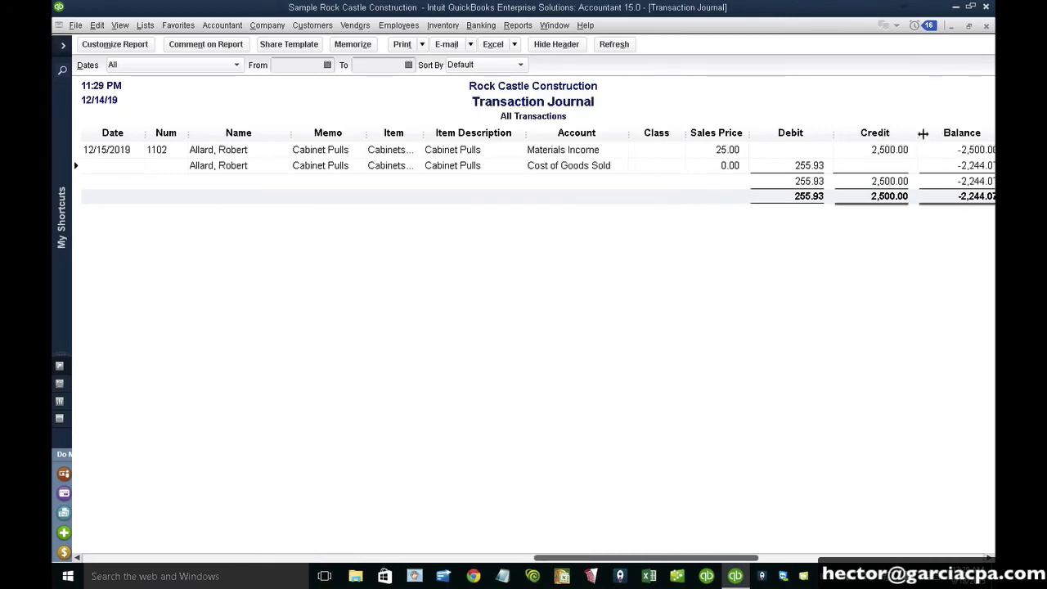
left_click_drag(920, 133, 891, 133)
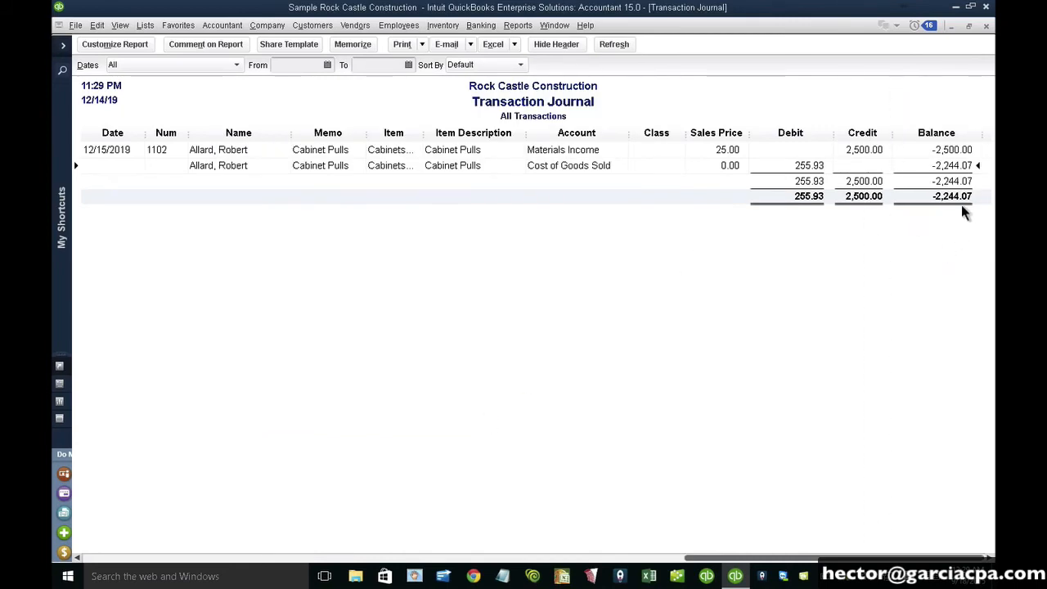
key("ctrl+alt+l")
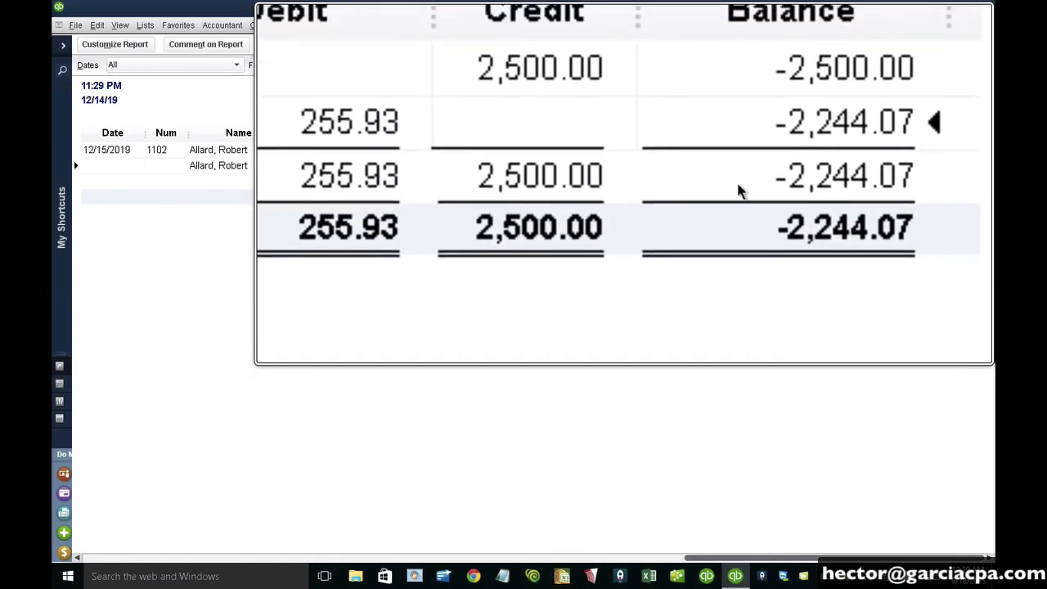
key("super+Escape")
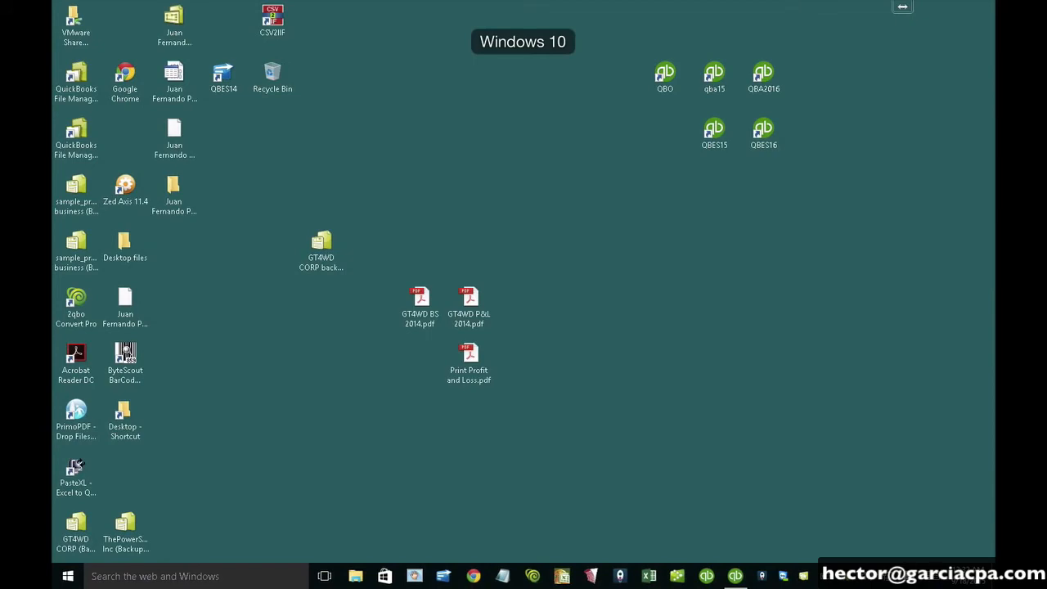
key("ctrl+Up")
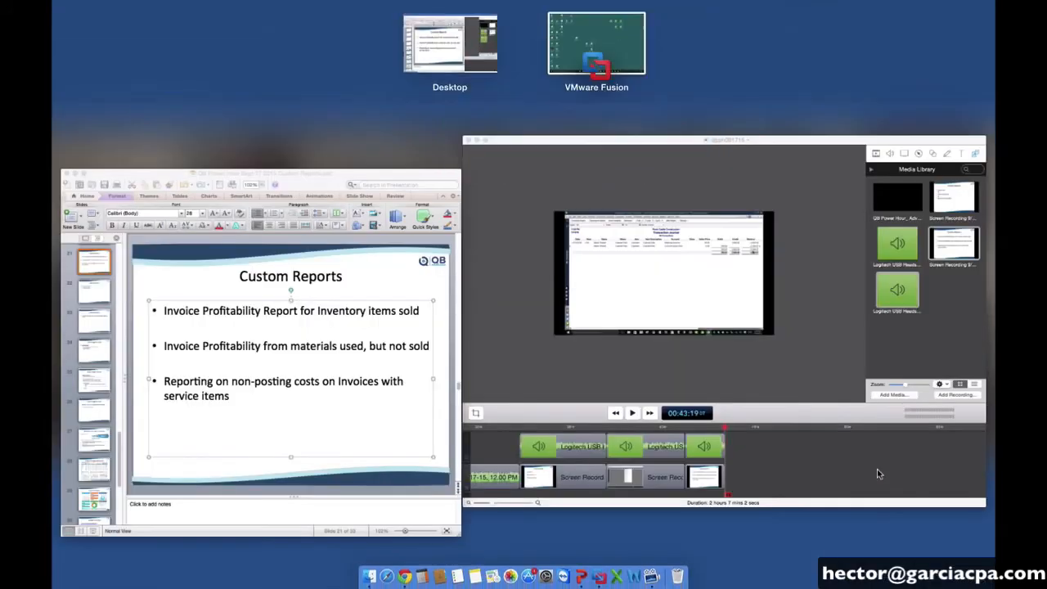
key("ctrl+Up")
Step: Switch back to QuickBooks and start a new invoice for customer Babcock's Music Shop
left_click(738, 577)
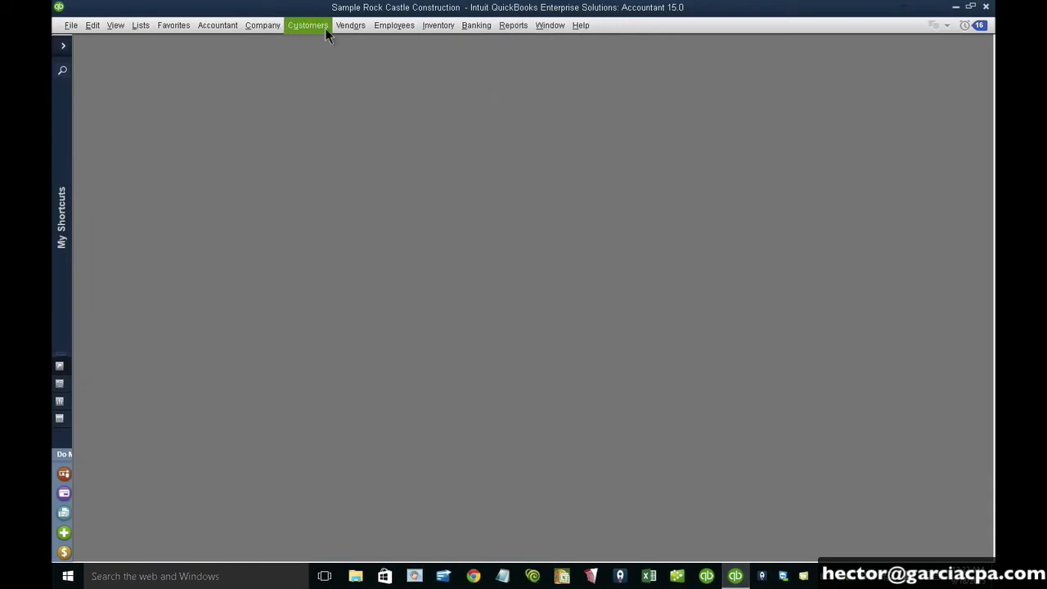
key("ctrl+i")
left_click(229, 149)
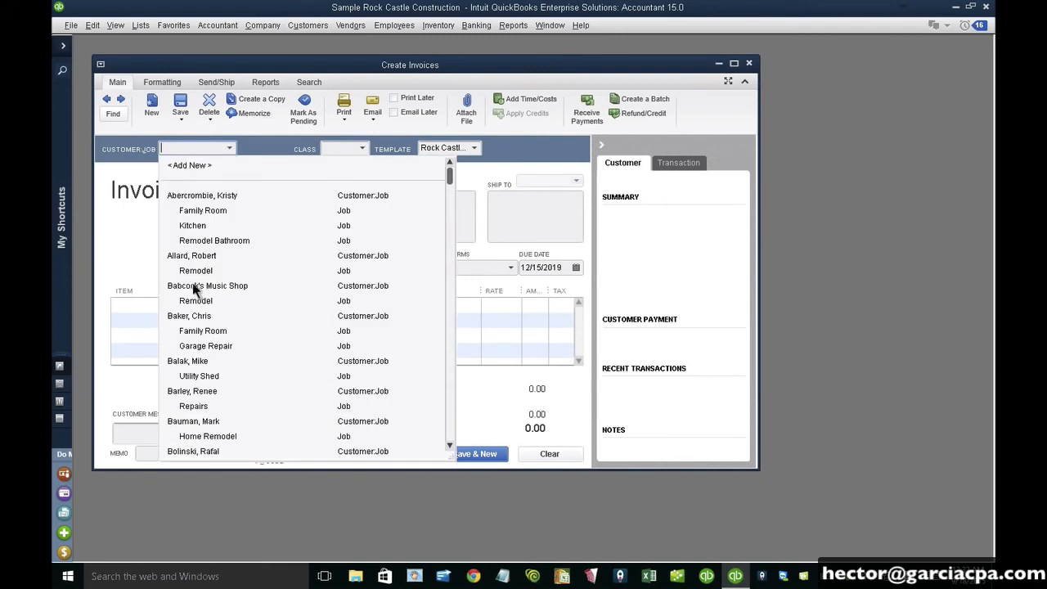
left_click(199, 287)
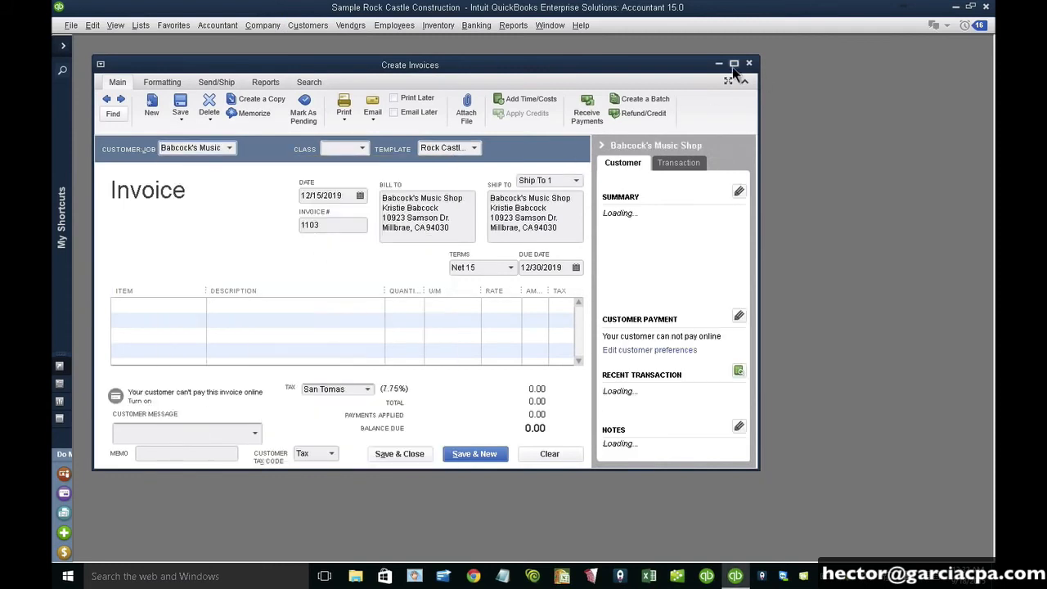
Step: Maximize the invoice window and add an Installation line with a rate of 1,000
left_click(734, 63)
left_click(185, 265)
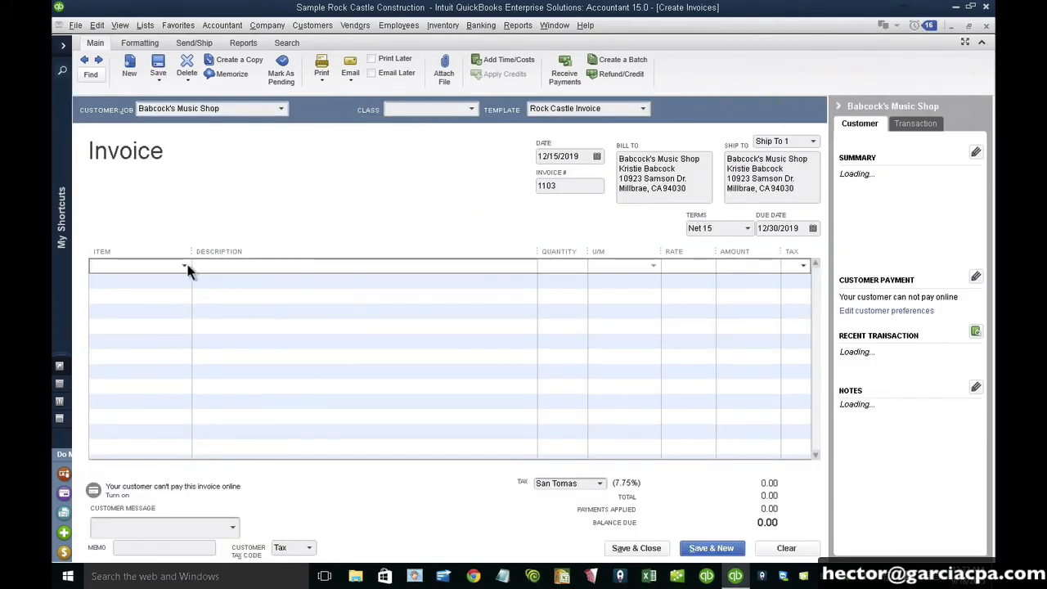
left_click(185, 266)
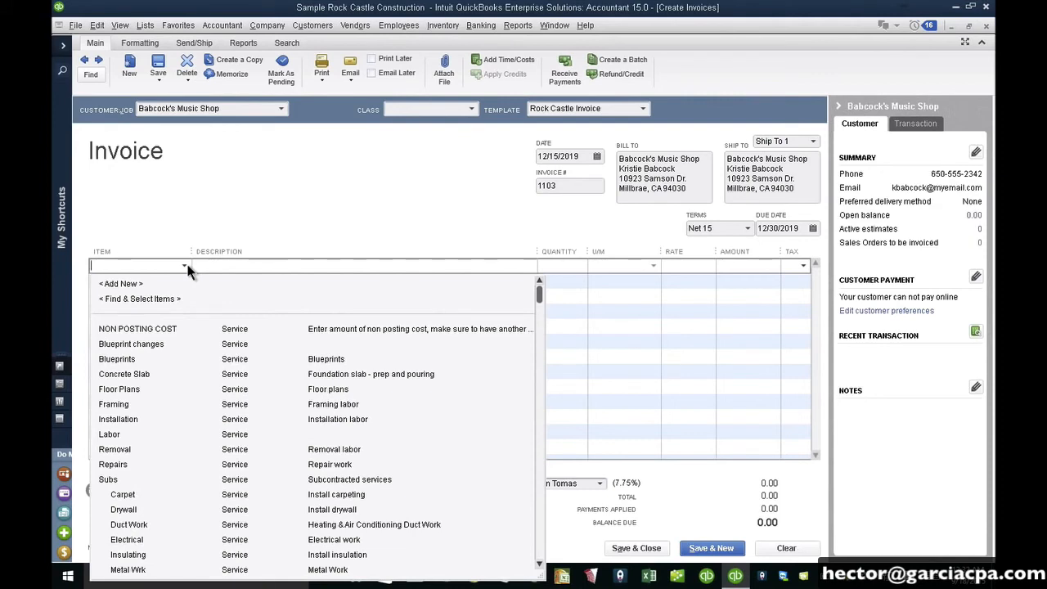
left_click(123, 418)
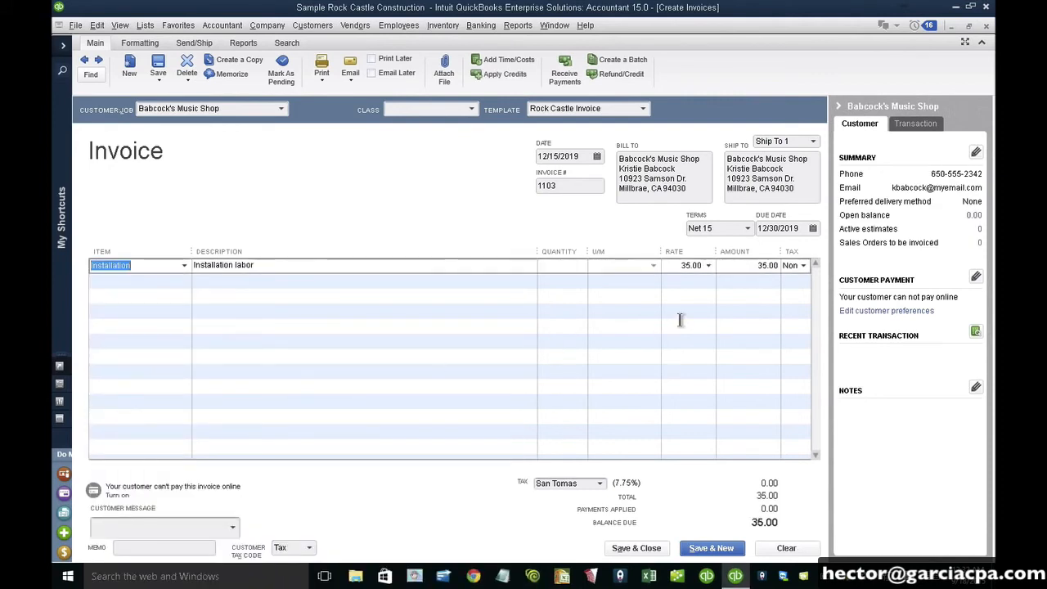
left_click(686, 266)
type("1,0")
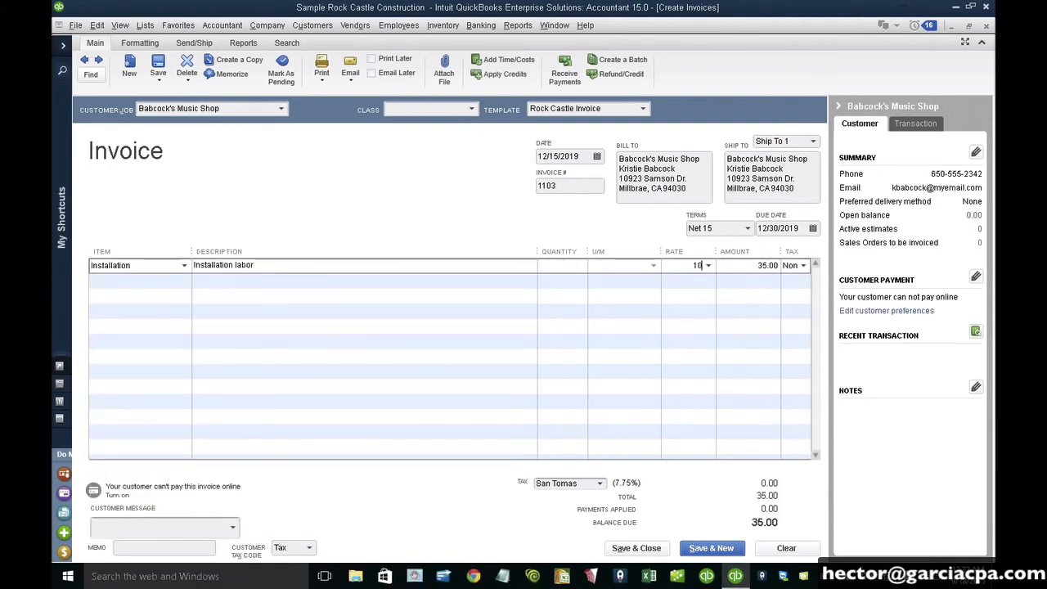
type("00")
key("Tab")
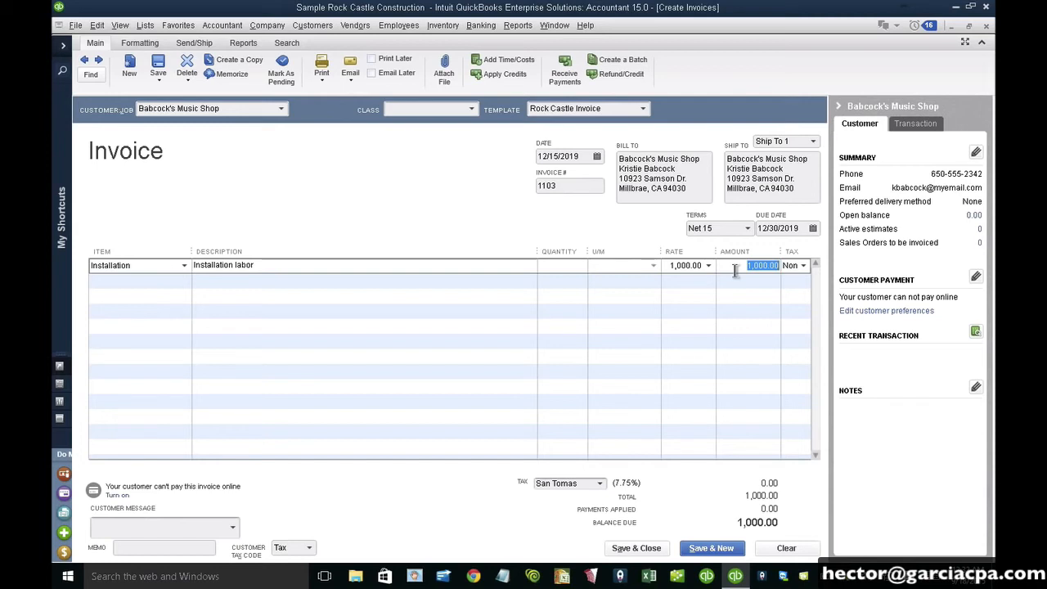
Step: Add the inventory items Hardware:Doorknobs Std and Wood Door:Exterior as the second and third invoice lines
left_click(179, 278)
left_click(184, 280)
scroll(233, 433, "down", 3)
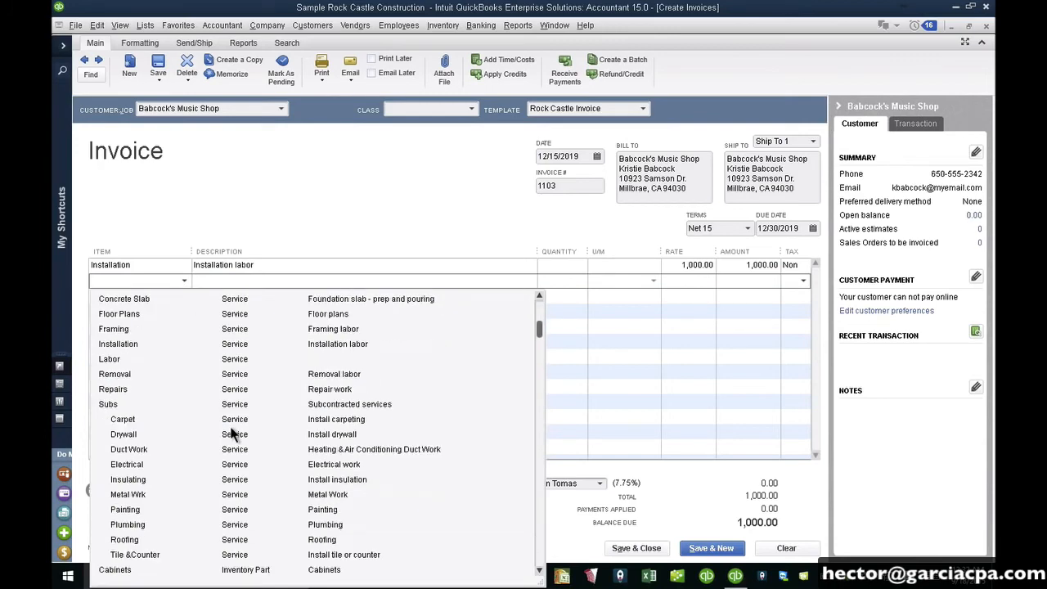
scroll(232, 432, "down", 5)
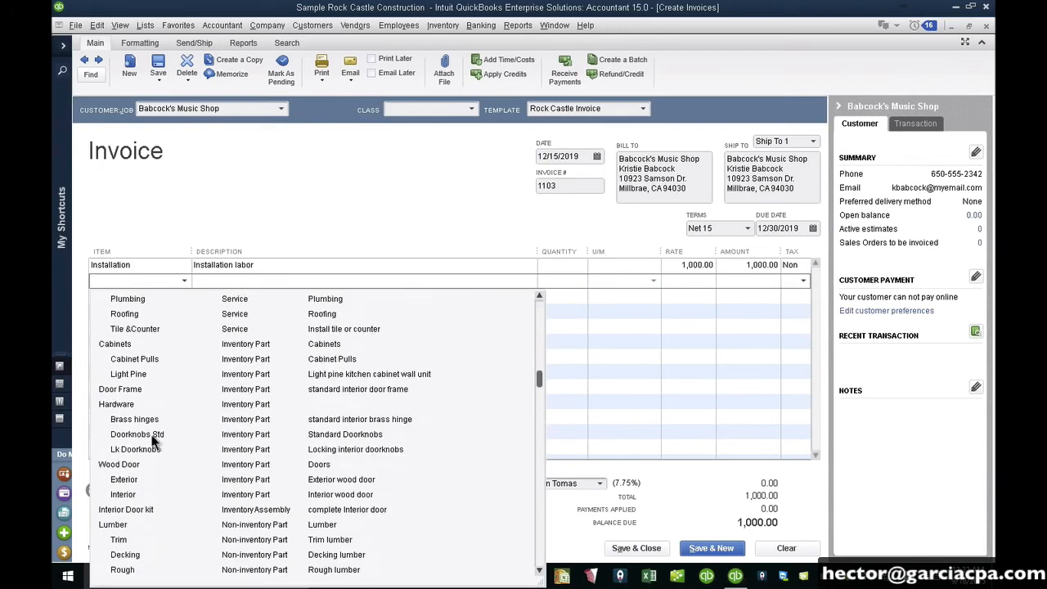
left_click(152, 434)
left_click(184, 300)
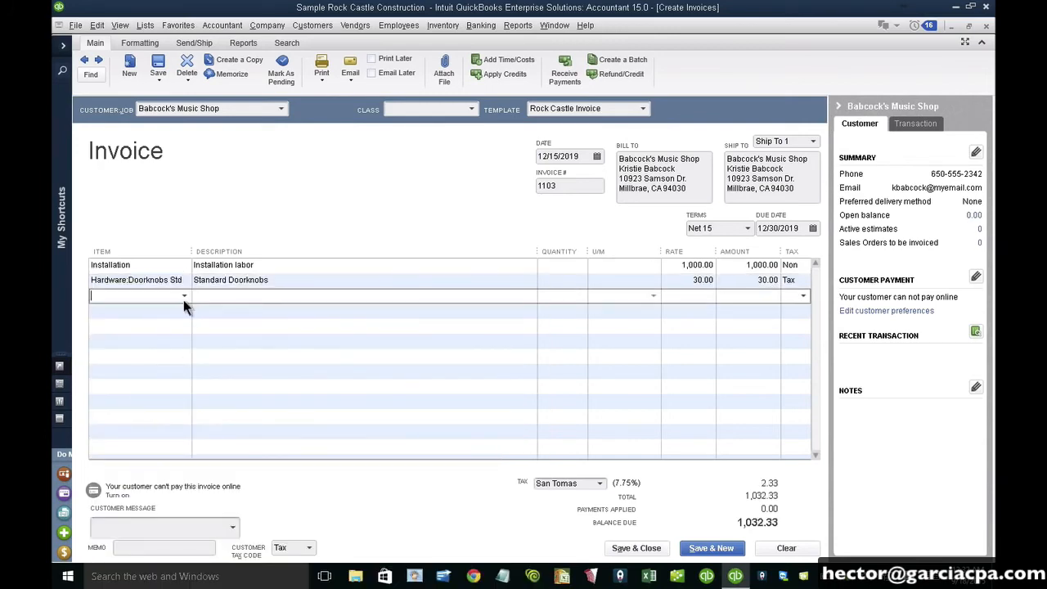
left_click(184, 296)
scroll(150, 434, "down", 8)
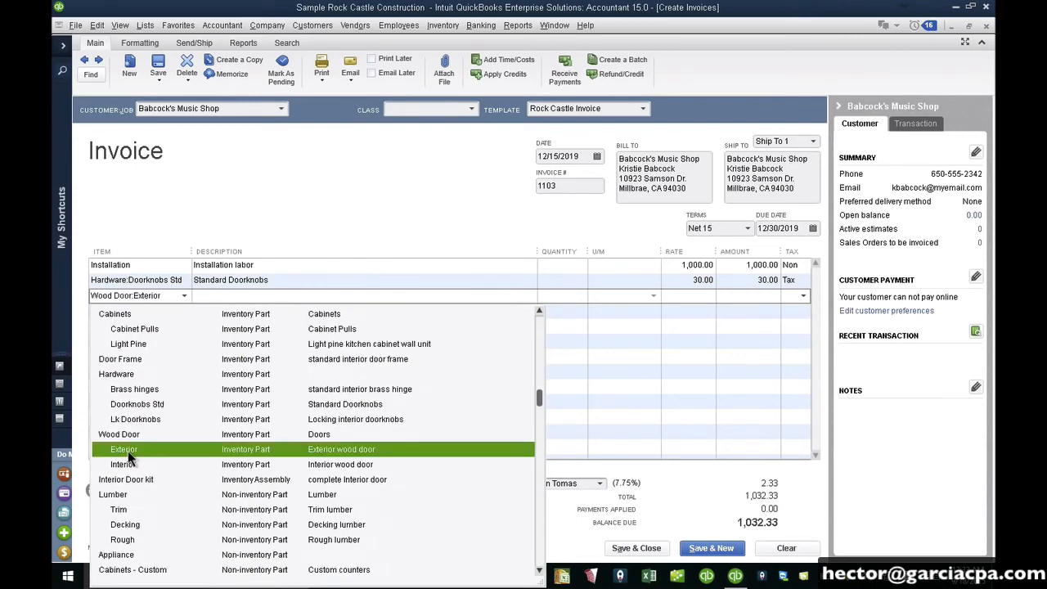
left_click(127, 451)
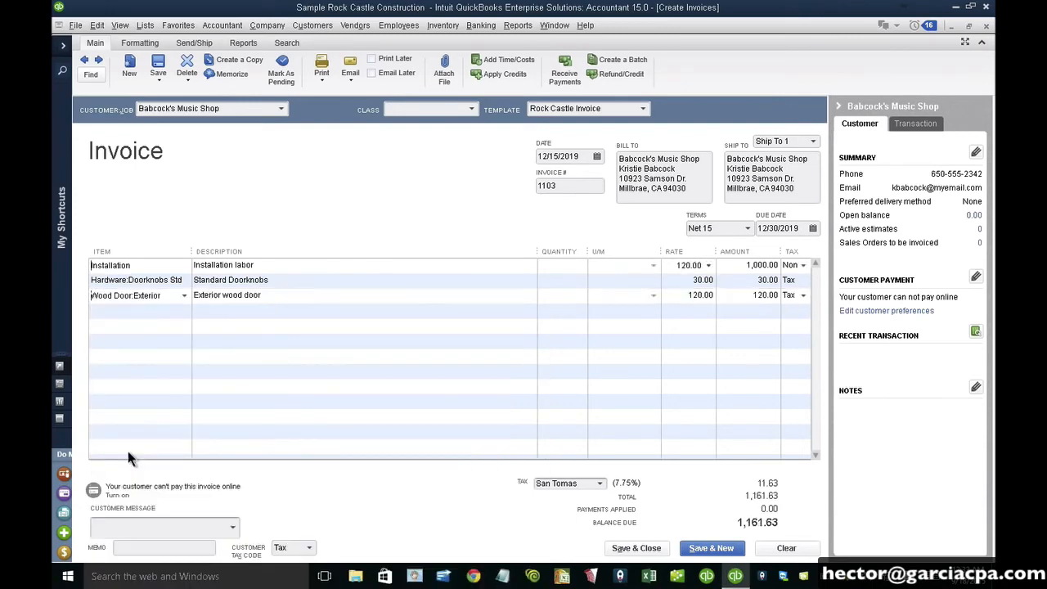
Step: Set the quantities to 3 for the standard doorknobs and 4 for the exterior wood door
left_click(578, 280)
type("3")
left_click(560, 295)
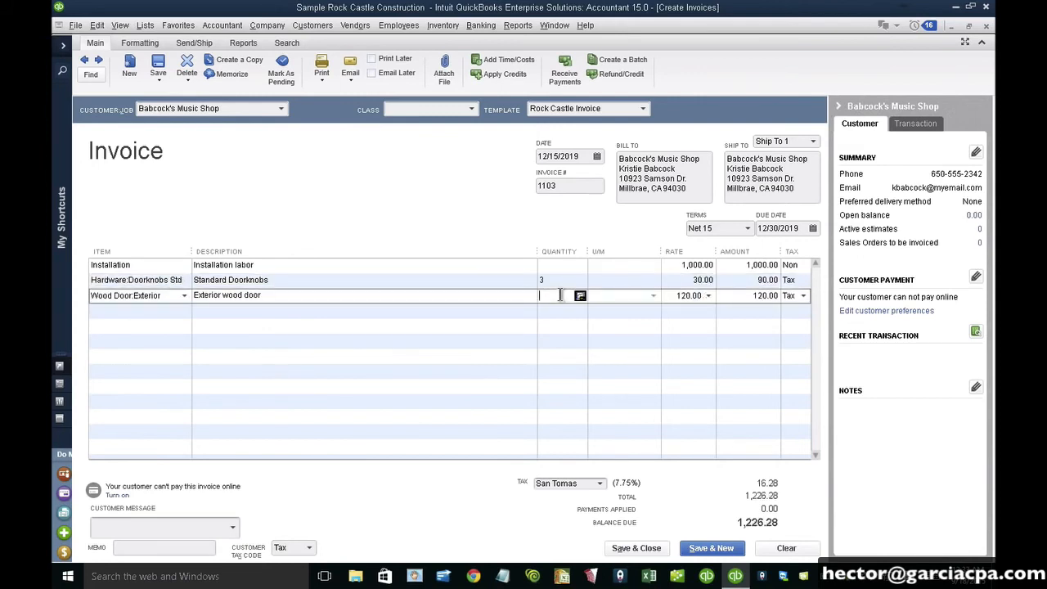
type("4")
left_click(503, 318)
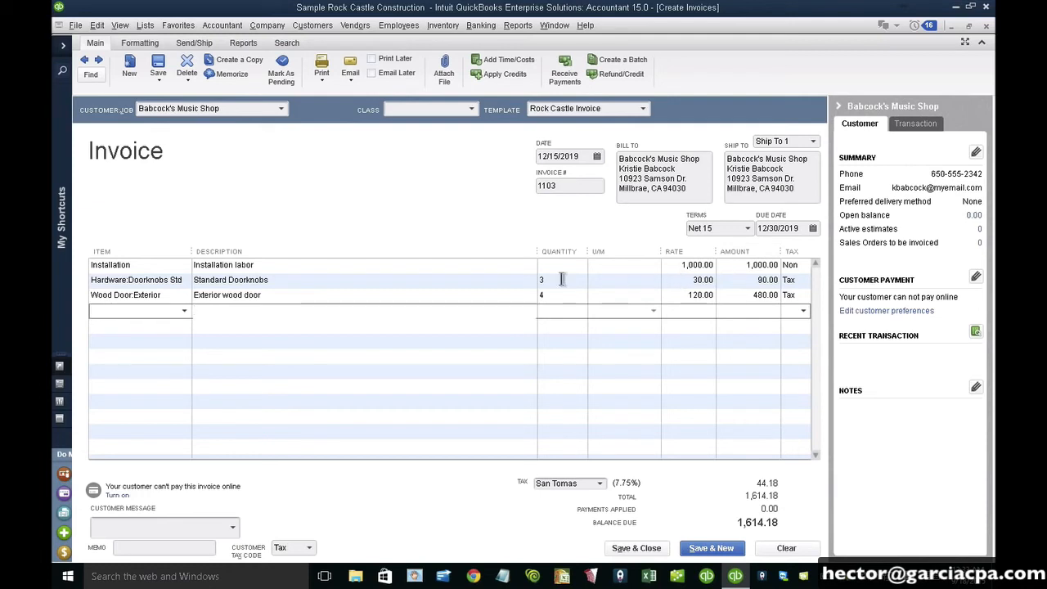
Step: Set the rates of the doorknobs and exterior wood door lines to 0
left_click(671, 279)
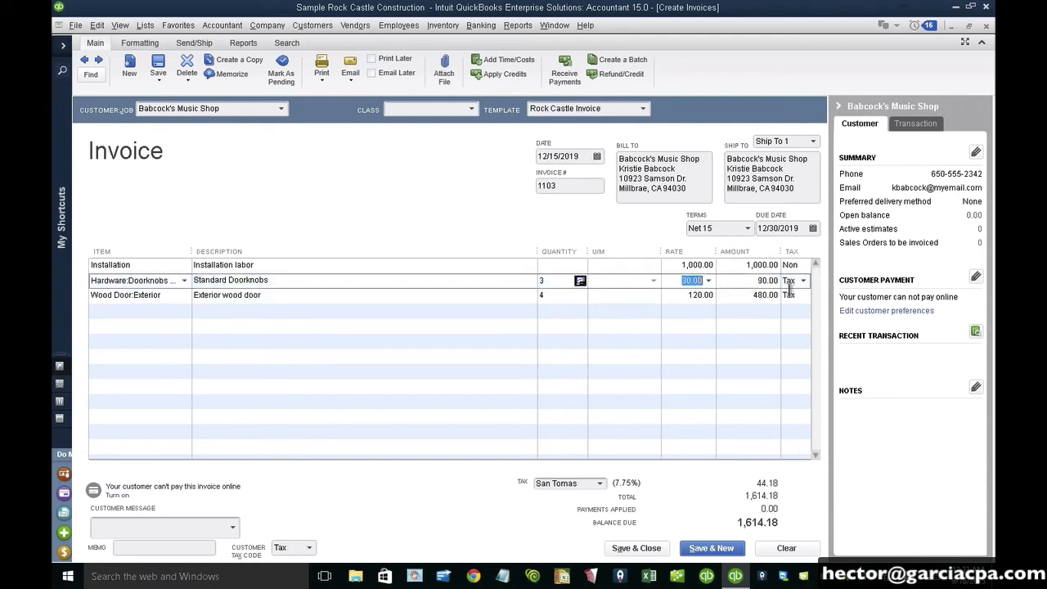
key("Delete")
left_click(680, 296)
key("Delete")
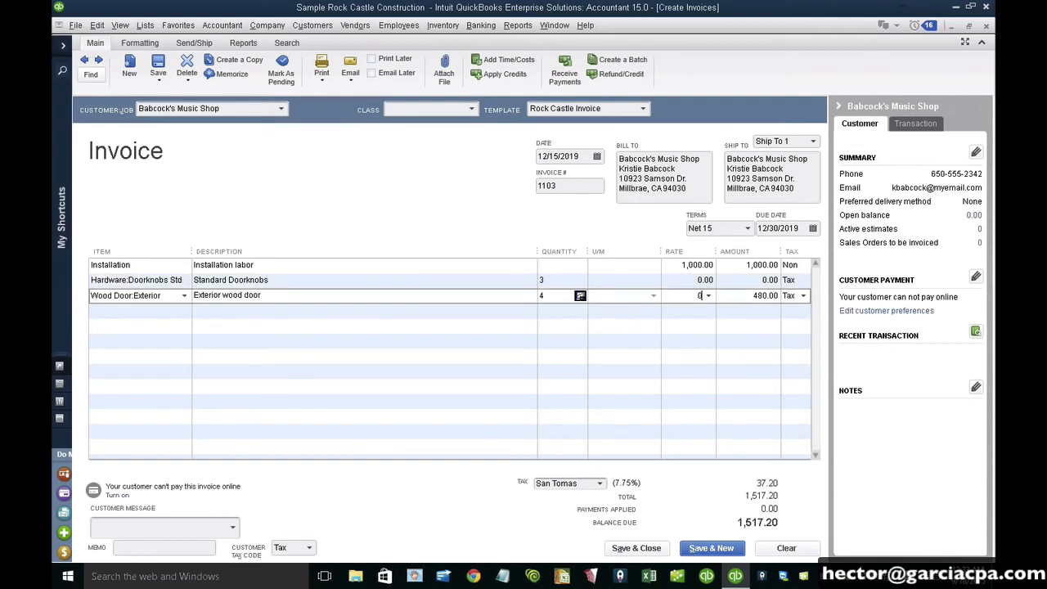
left_click(692, 310)
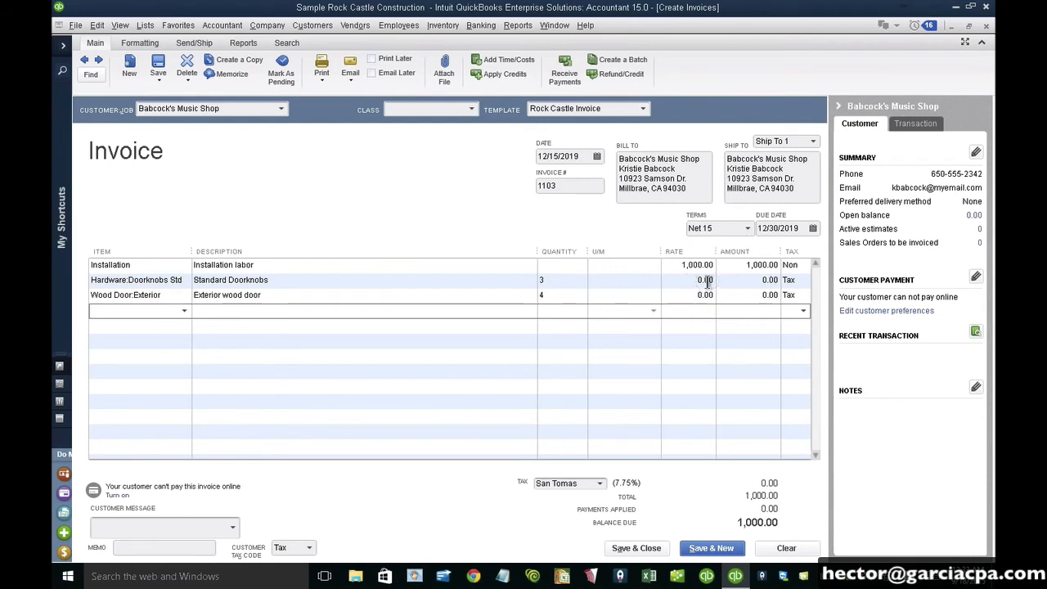
Step: Save the Babcock's Music Shop invoice and open its Transaction Journal
left_click(556, 280)
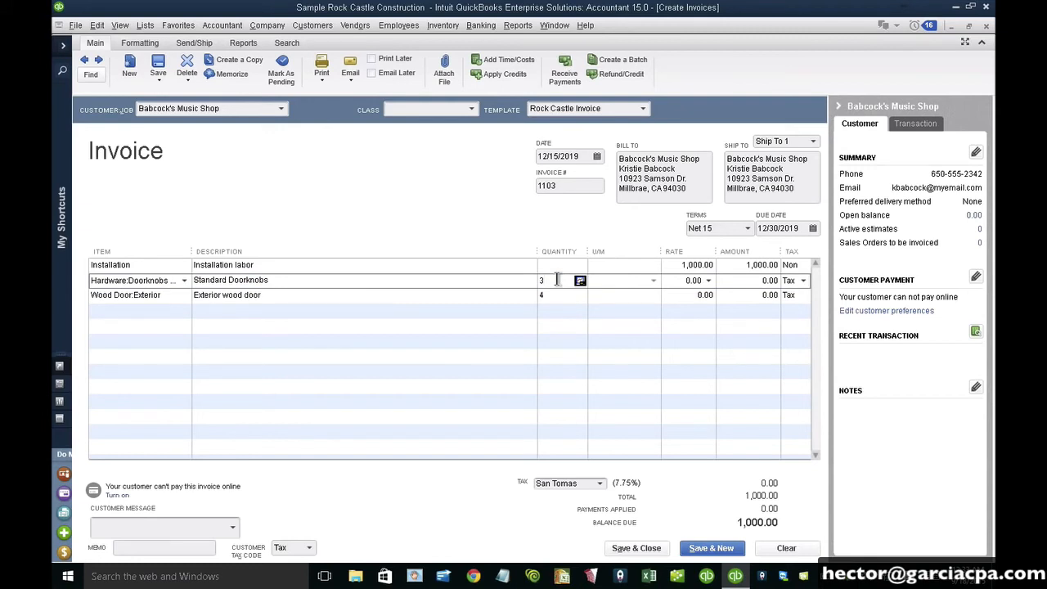
left_click(158, 67)
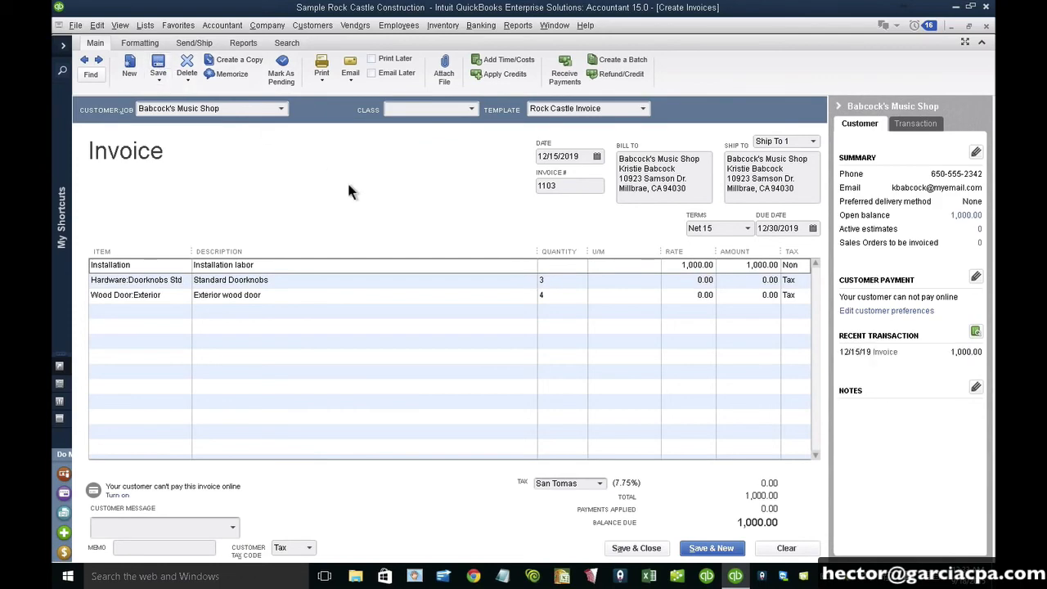
key("ctrl+y")
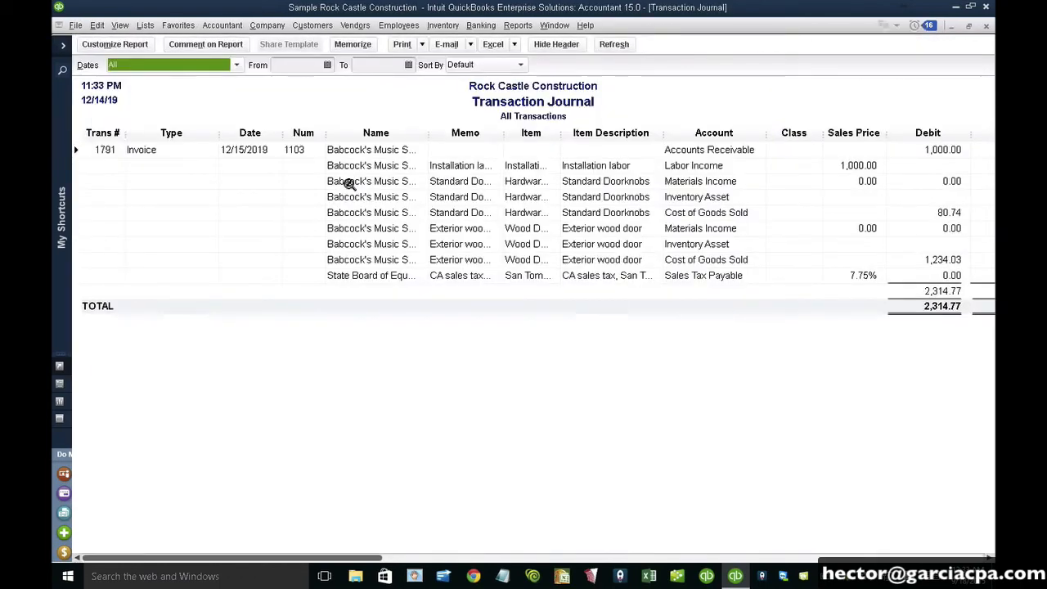
Step: Customize the Transaction Journal with an account filter of All ordinary income/cogs
left_click(115, 45)
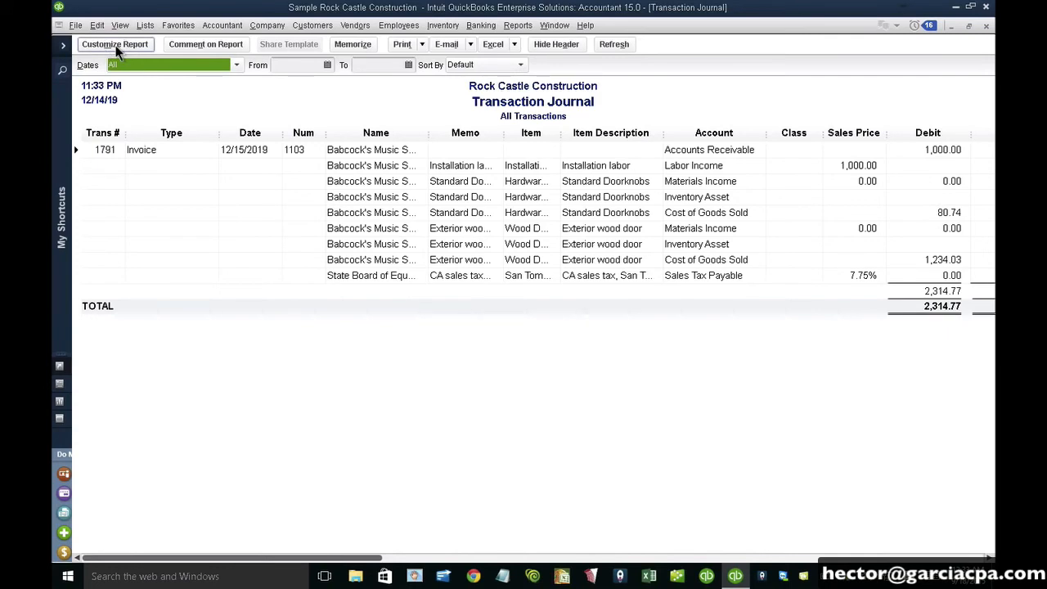
left_click(336, 131)
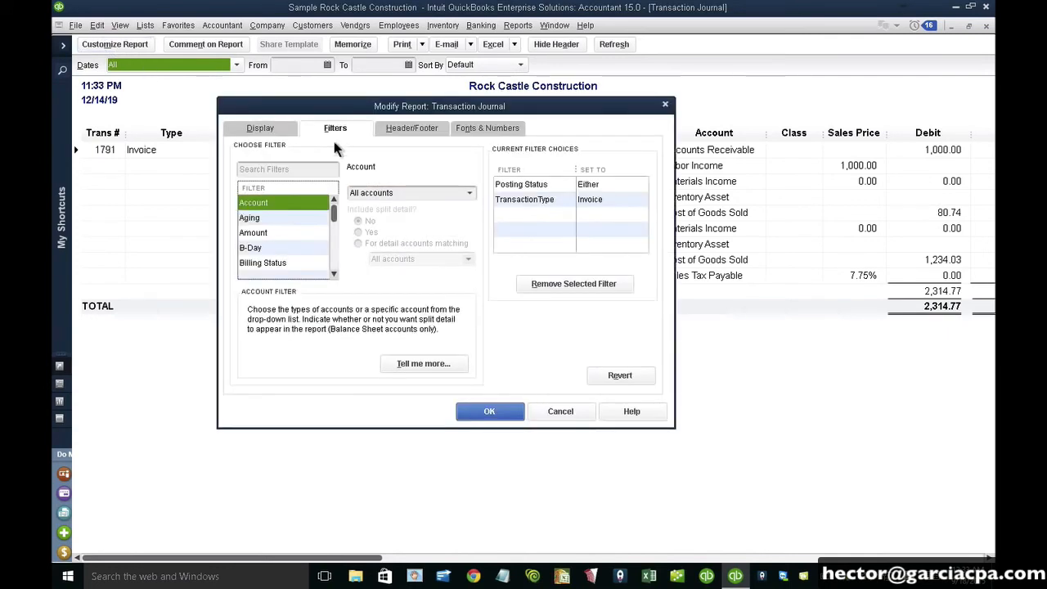
left_click(410, 193)
type("All income/expense")
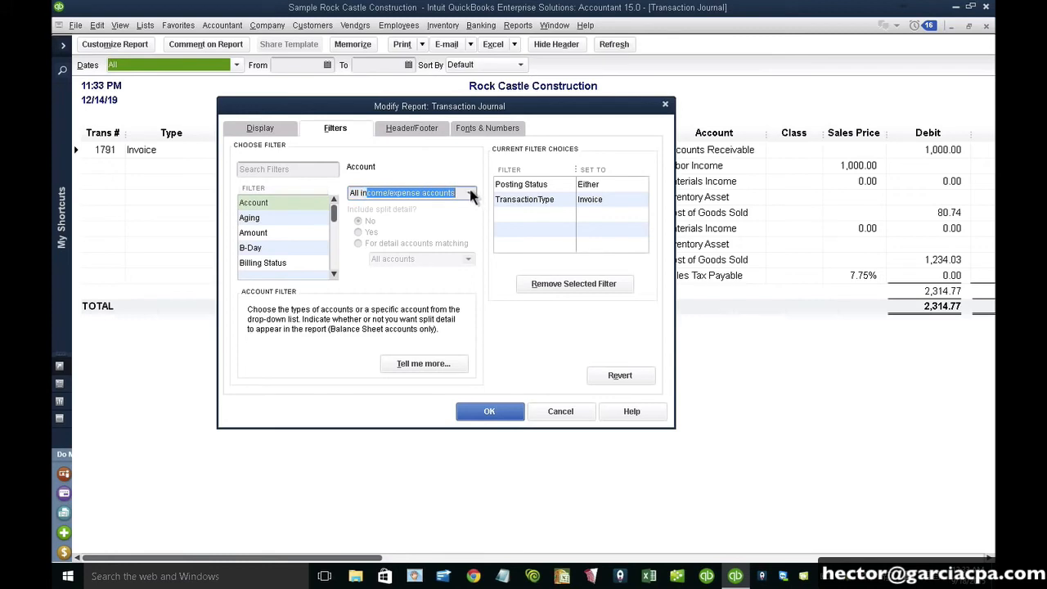
left_click(470, 193)
left_click(414, 331)
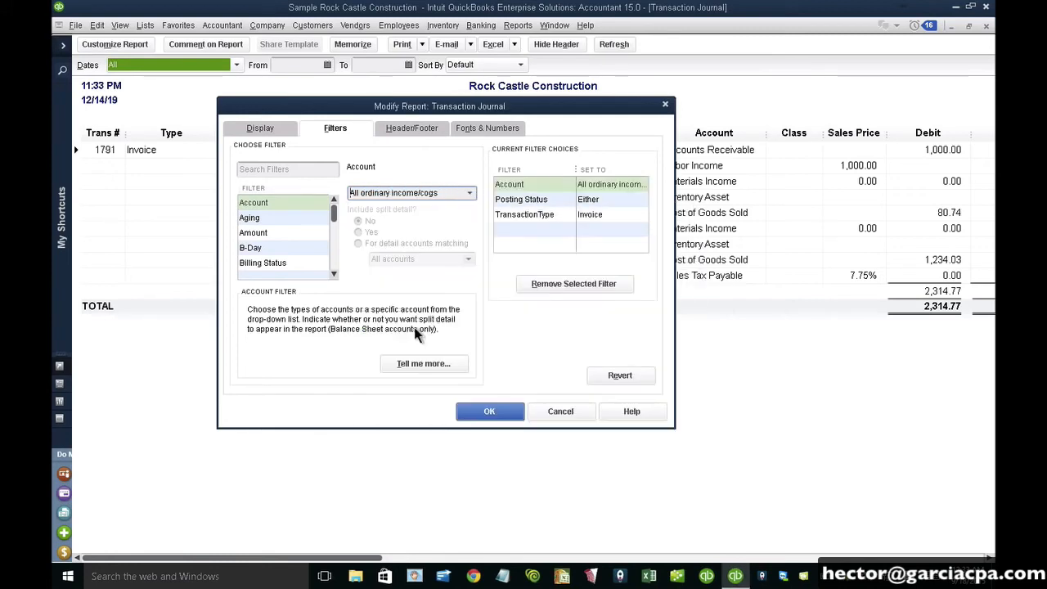
Step: Add the Balance column to the Transaction Journal and apply the report changes
left_click(275, 132)
left_click(278, 234)
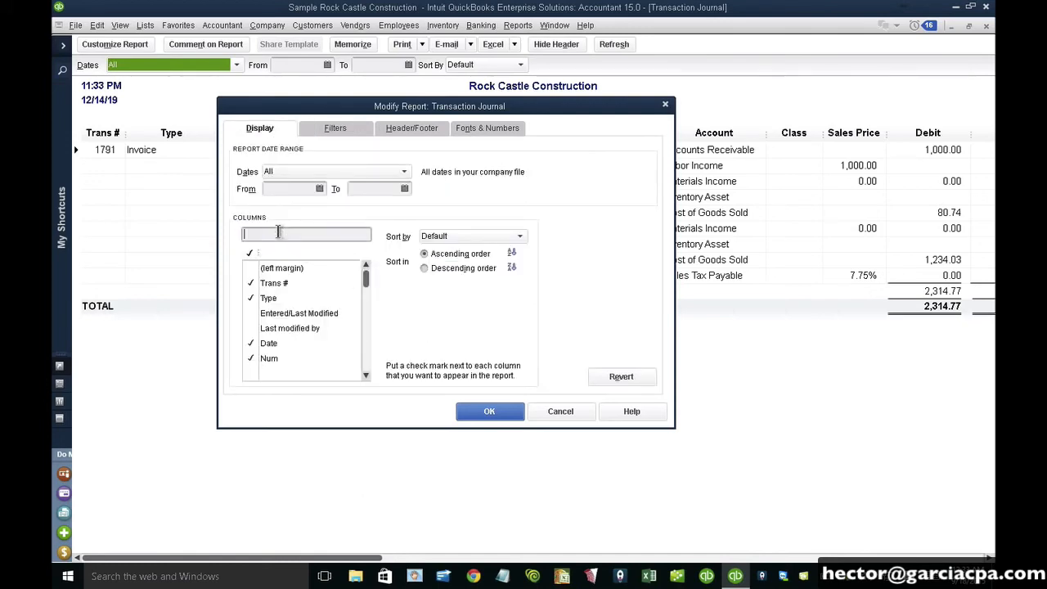
type("ba")
left_click(285, 313)
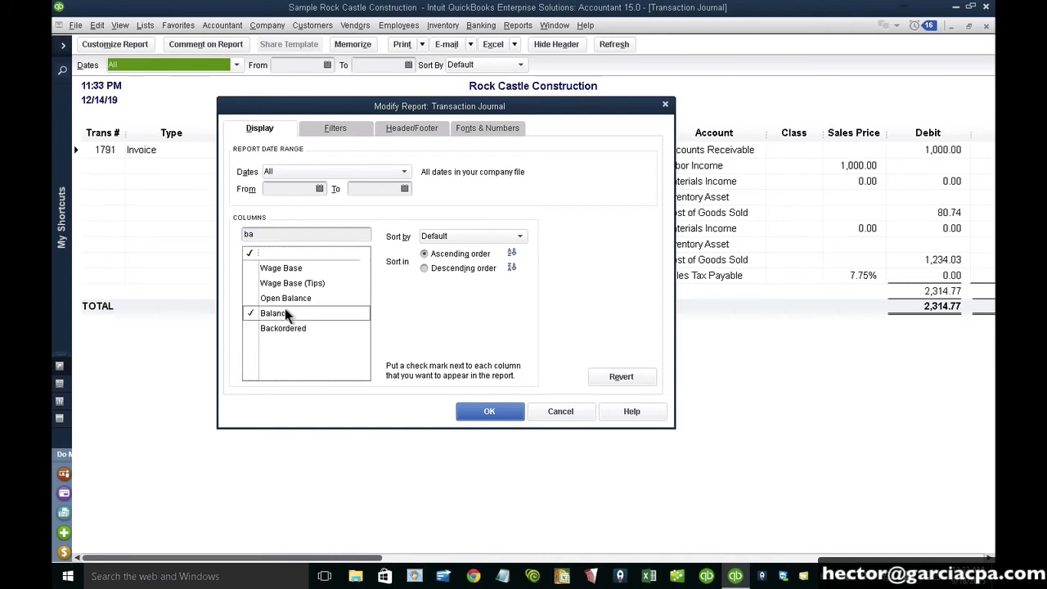
left_click(491, 411)
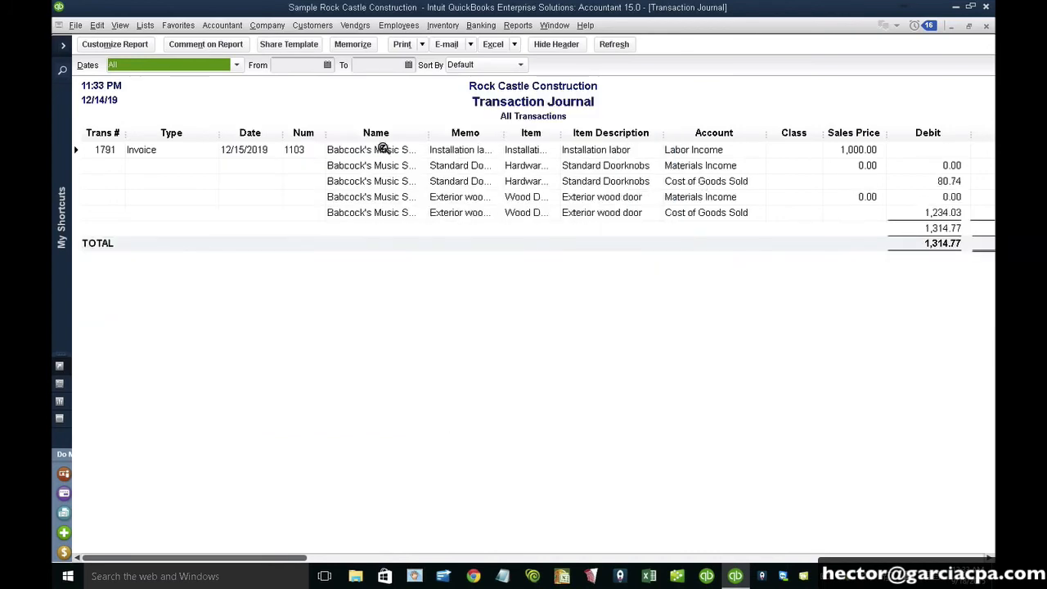
Step: Collapse the Type and Name columns, then examine the journal's Balance column up close before closing the report
left_click_drag(220, 134, 127, 133)
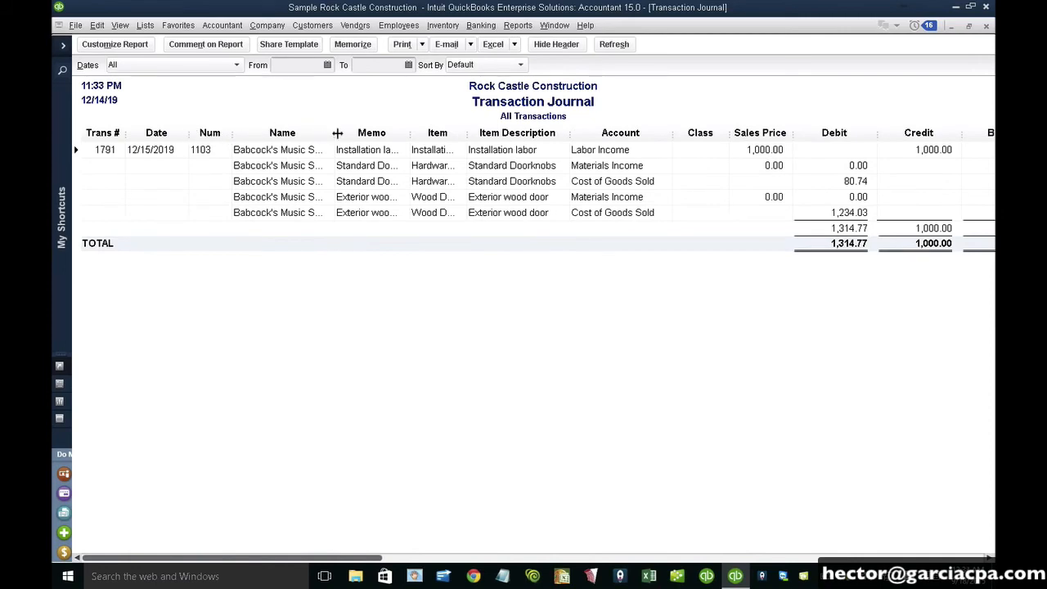
left_click_drag(337, 133, 229, 134)
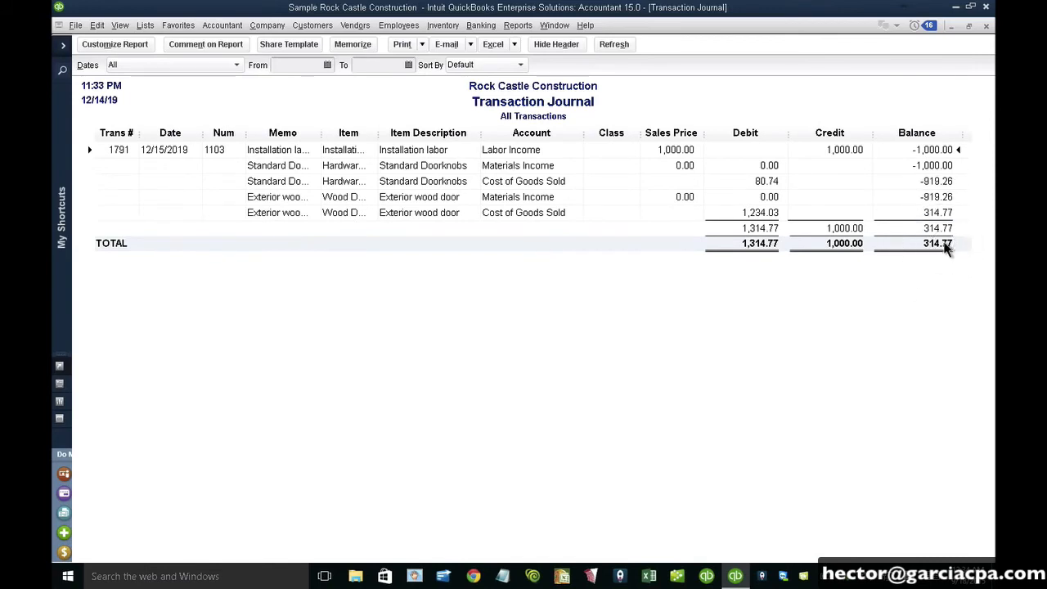
key("ctrl")
key("ctrl")
left_click(988, 29)
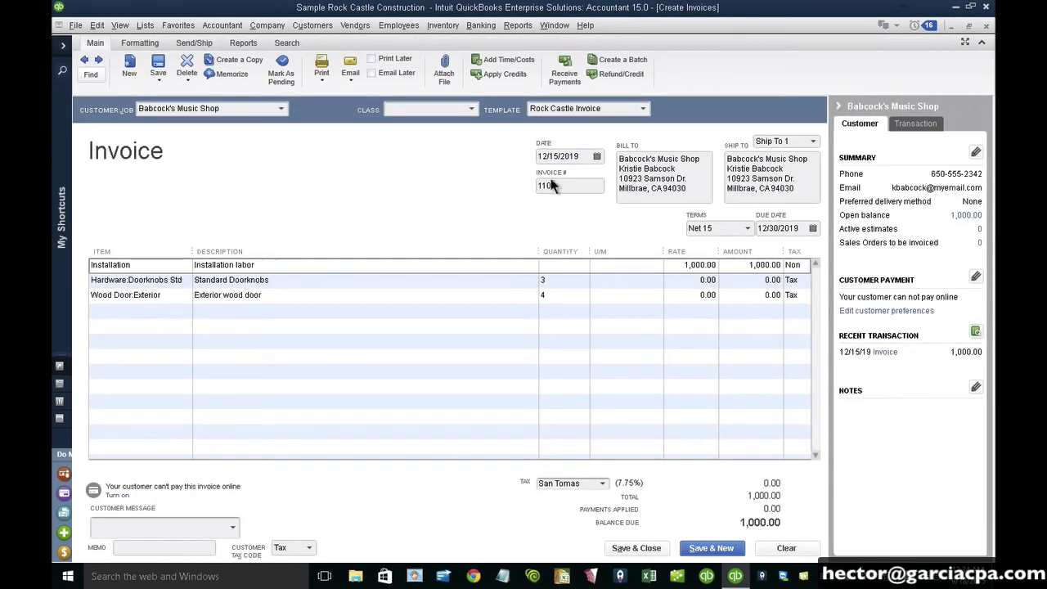
Step: Check the current availability of the Wood Door:Exterior item from its invoice line
left_click(183, 301)
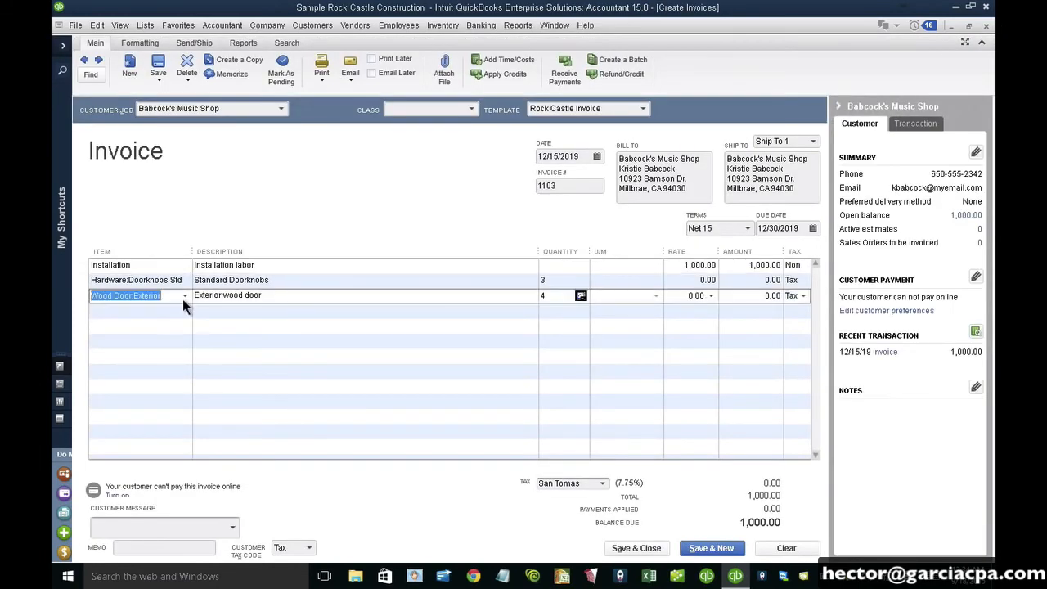
left_click(580, 297)
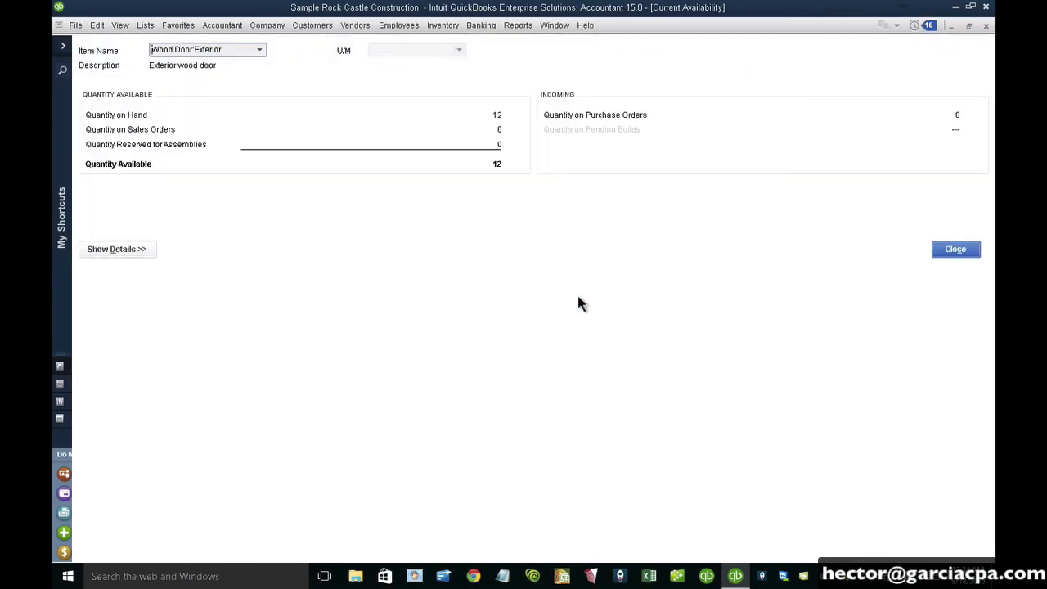
left_click(962, 250)
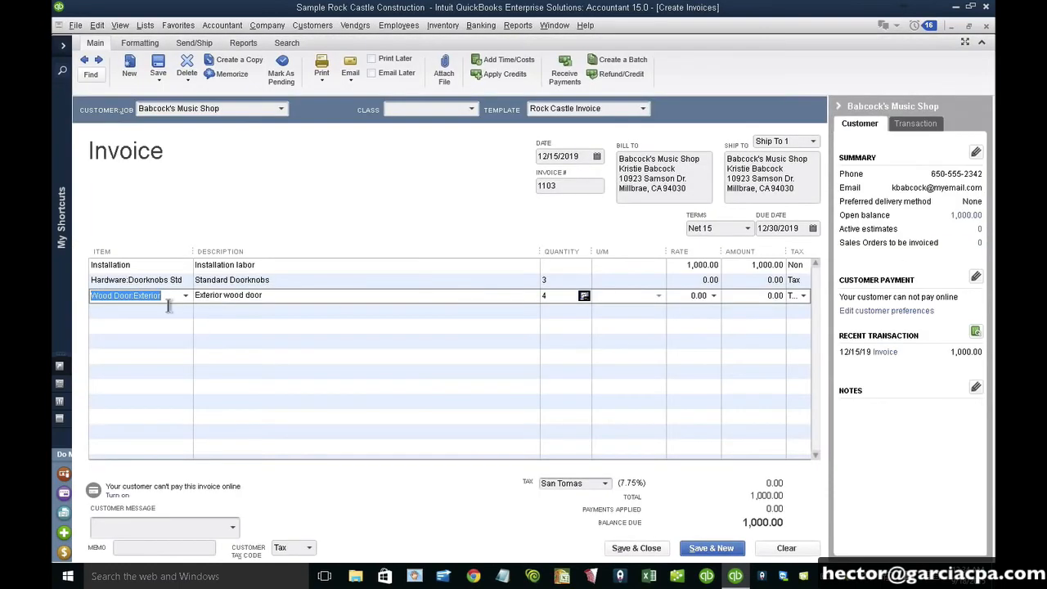
Step: Open the Exterior wood door's record in the Item List, examine its average cost, and return to the invoice
key("ctrl+l")
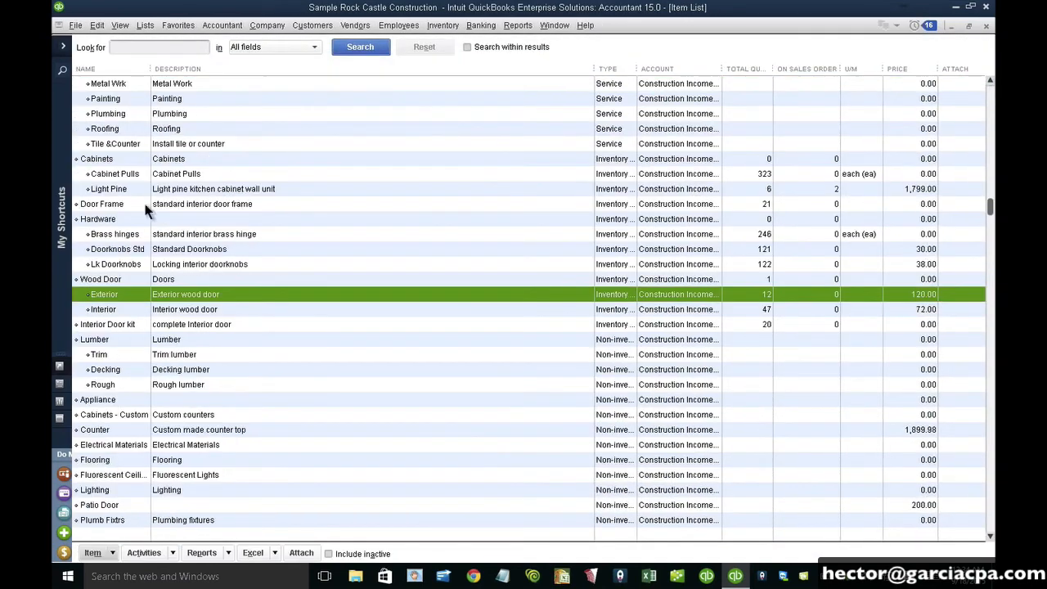
double_click(118, 294)
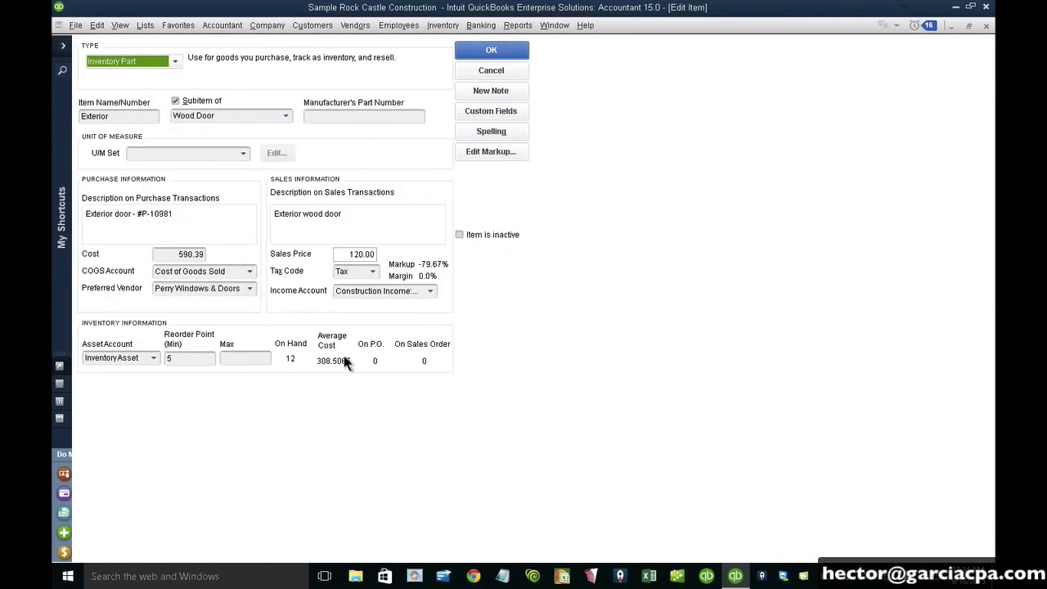
left_click(330, 365)
left_click(498, 73)
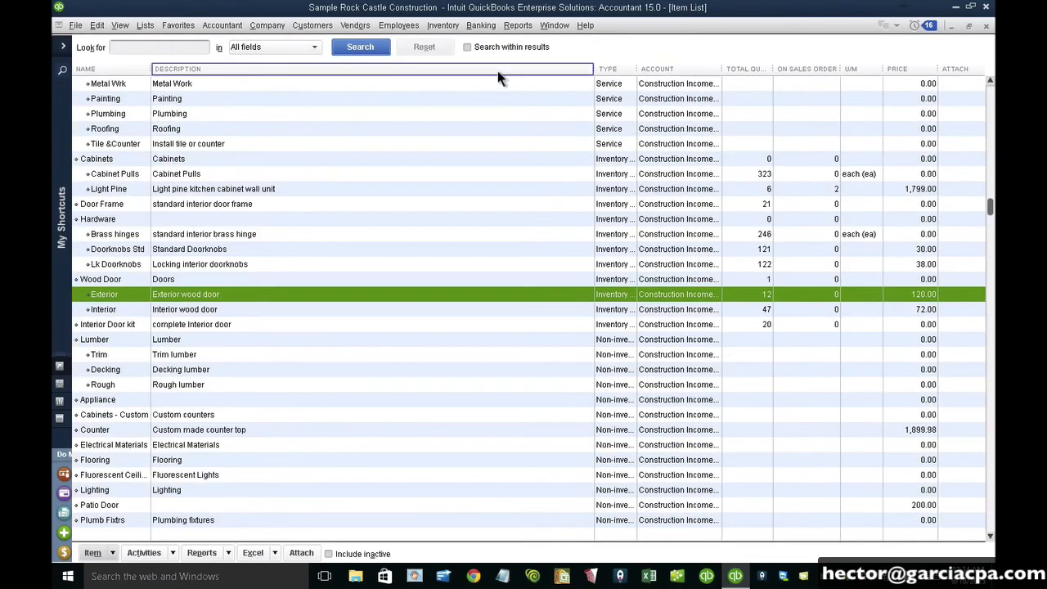
key("Escape")
Step: Return to the Wood Door:Exterior line, leave the line entry, and close the Babcock's Music Shop invoice
left_click_drag(563, 296, 512, 295)
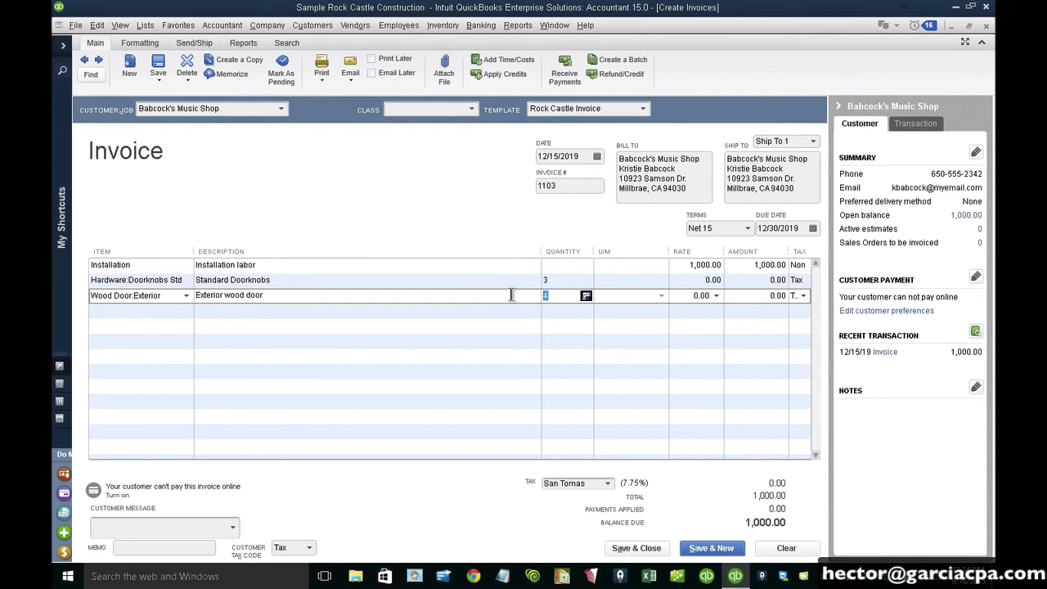
left_click(510, 307)
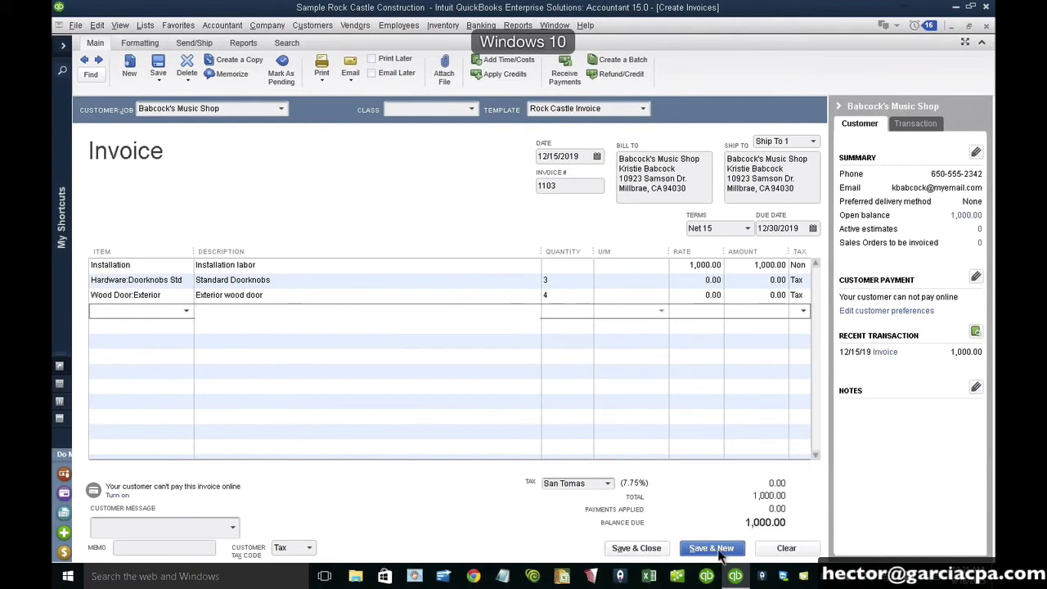
left_click(784, 548)
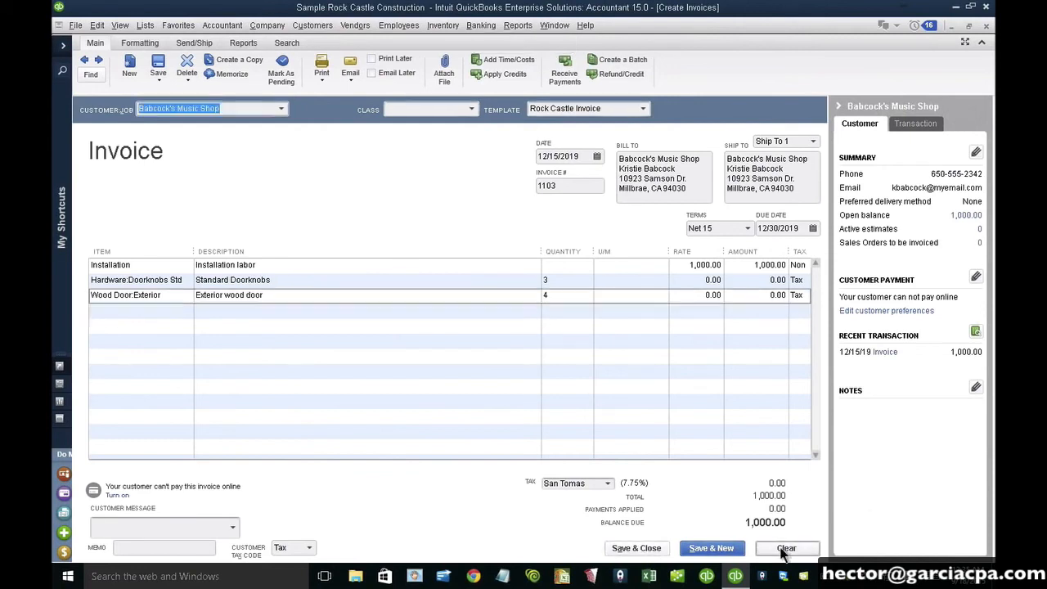
left_click(983, 41)
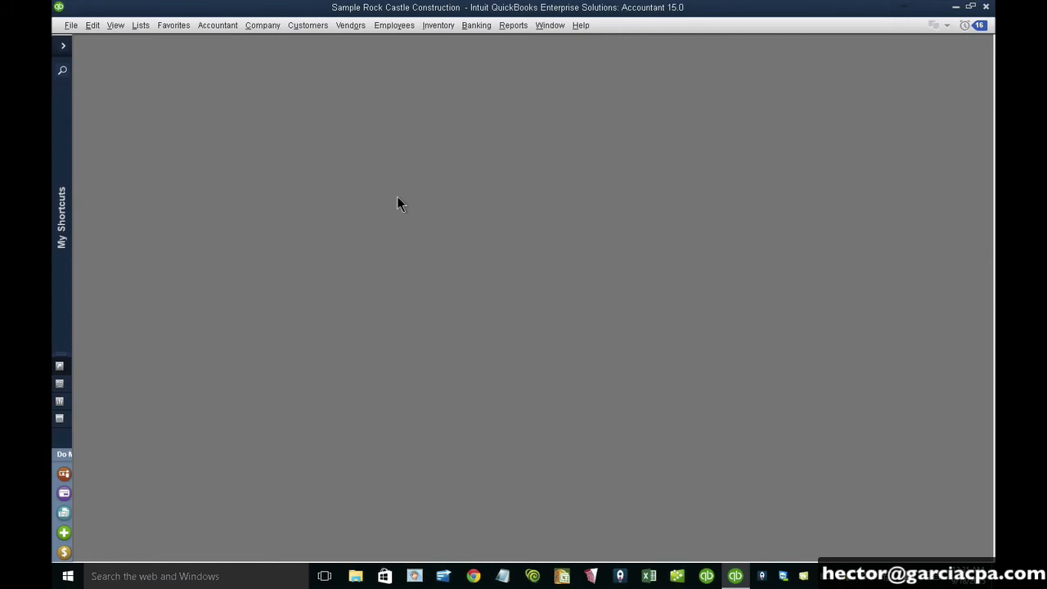
Step: Open the Item List, maximize it, and widen the Name column to fit the full item names
left_click(140, 26)
left_click(157, 55)
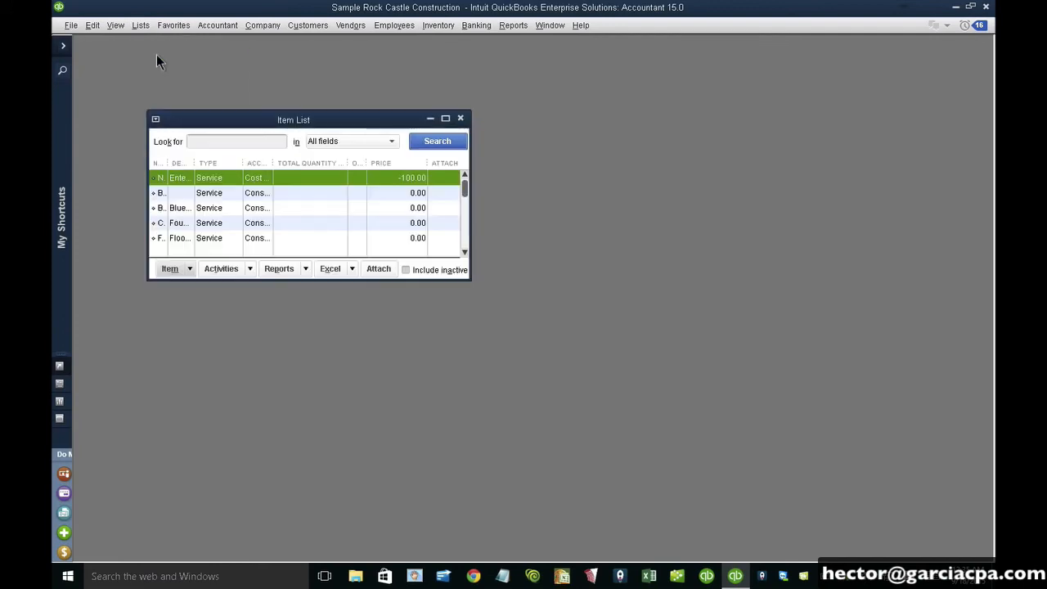
double_click(344, 121)
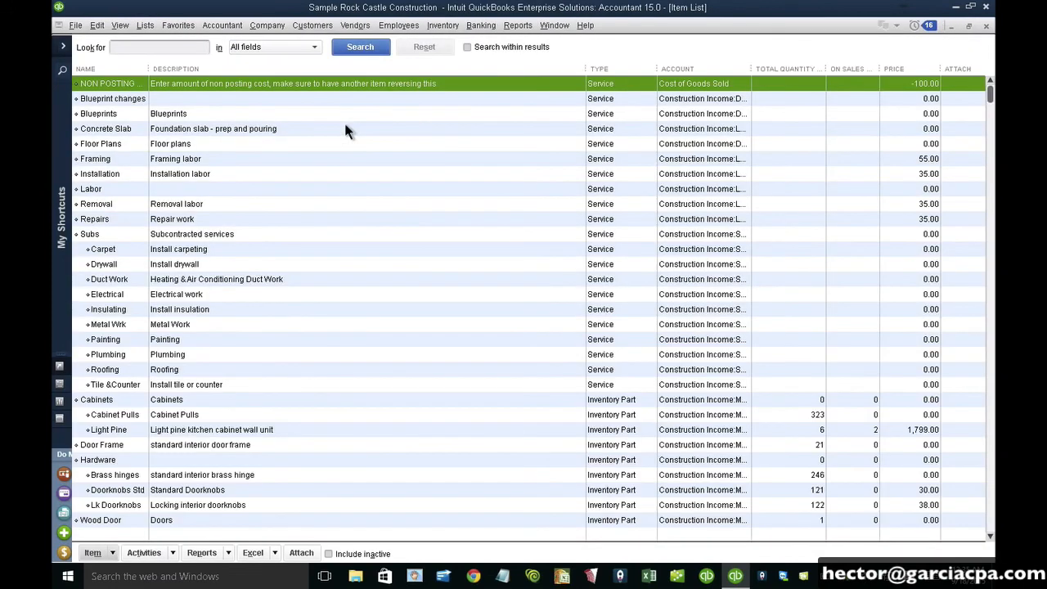
left_click_drag(148, 69, 177, 69)
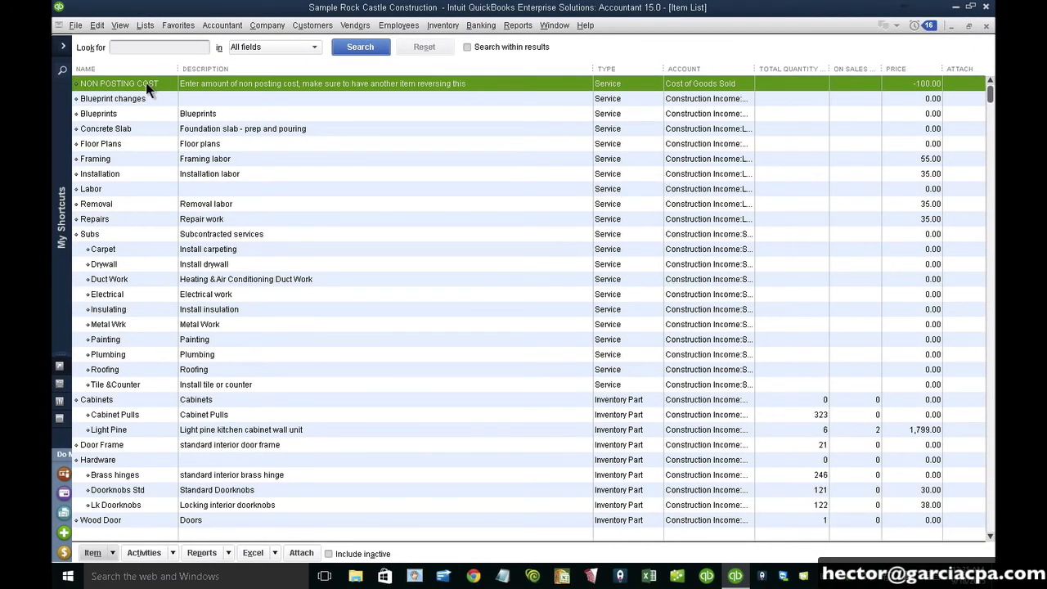
Step: Open the NON POSTING COST service item, review its name and assigned account, and close the record
double_click(147, 85)
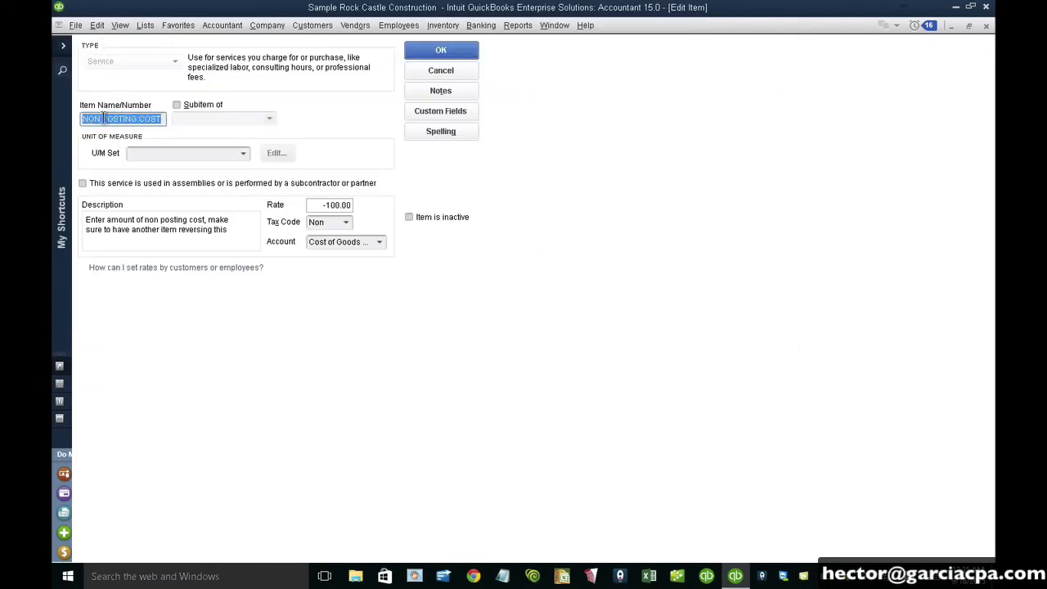
left_click_drag(82, 119, 175, 120)
left_click(378, 242)
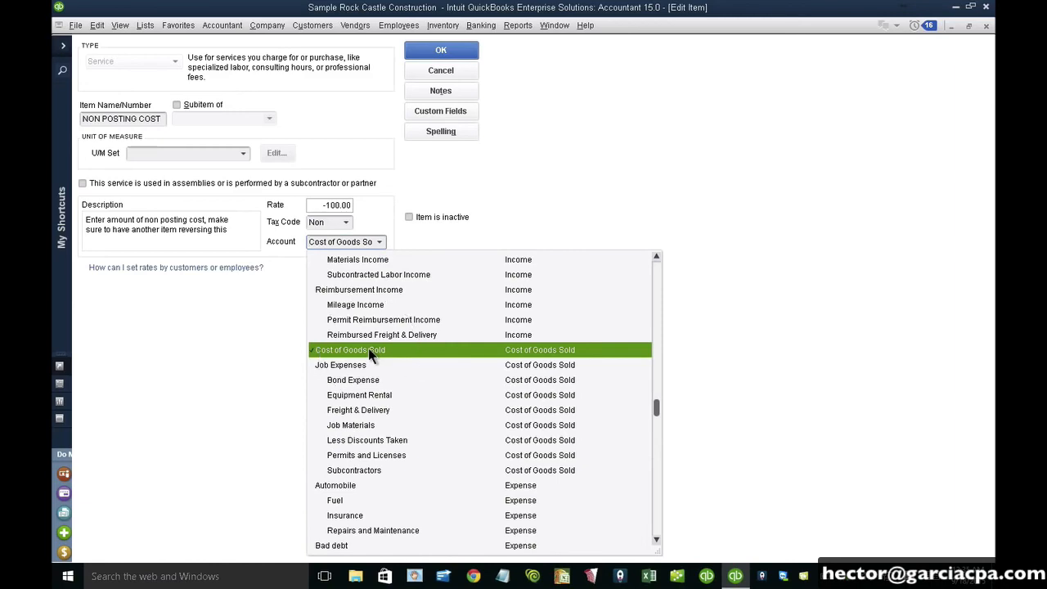
left_click(435, 54)
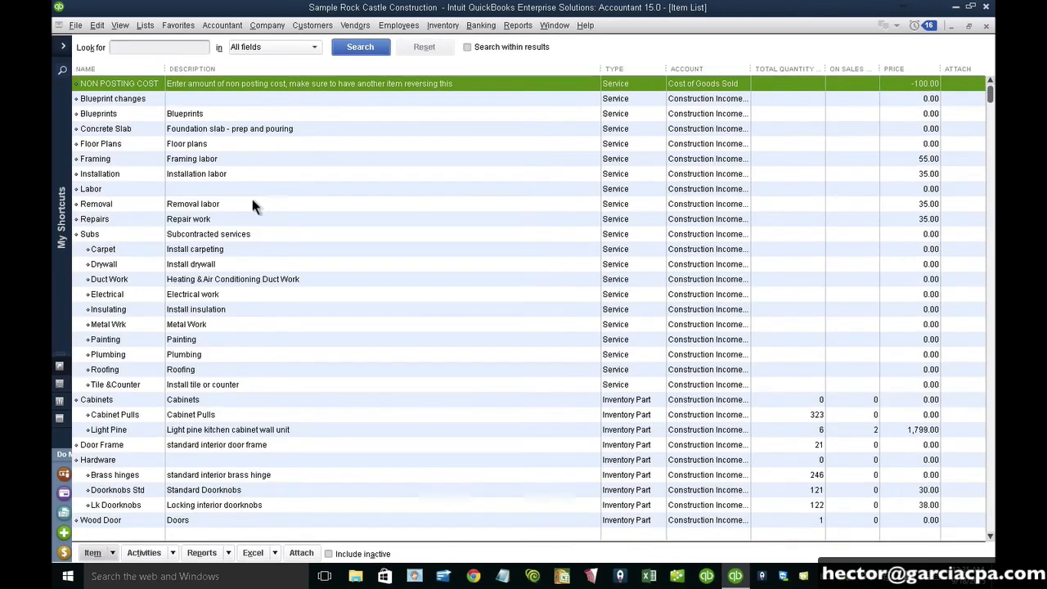
Step: Open the NON POSTING COST REVERSAL item, review its type, name and account, and close the record and the Item List
left_click(126, 282)
left_click(990, 346)
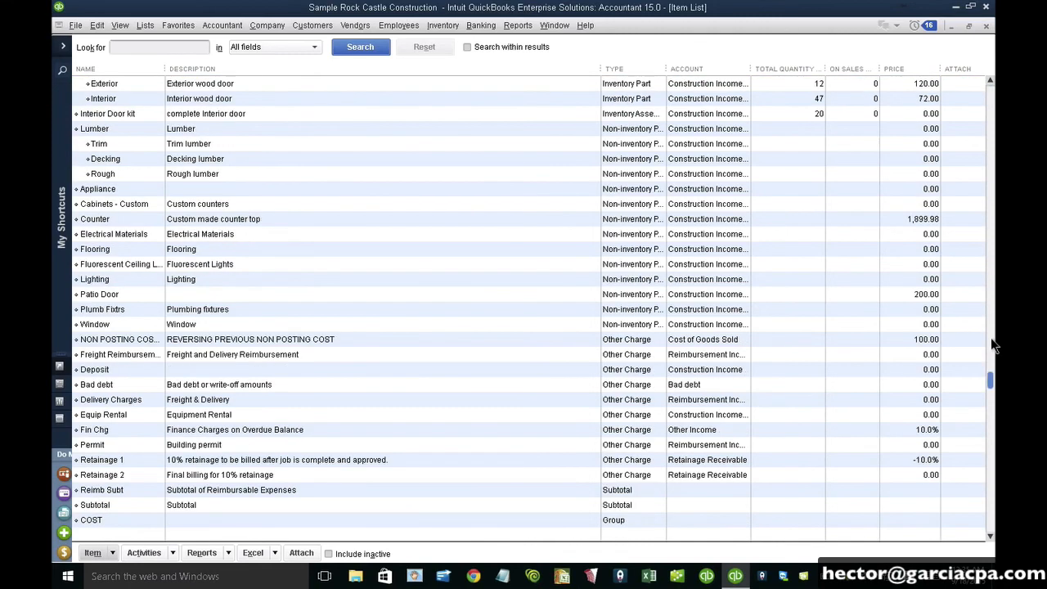
left_click(607, 342)
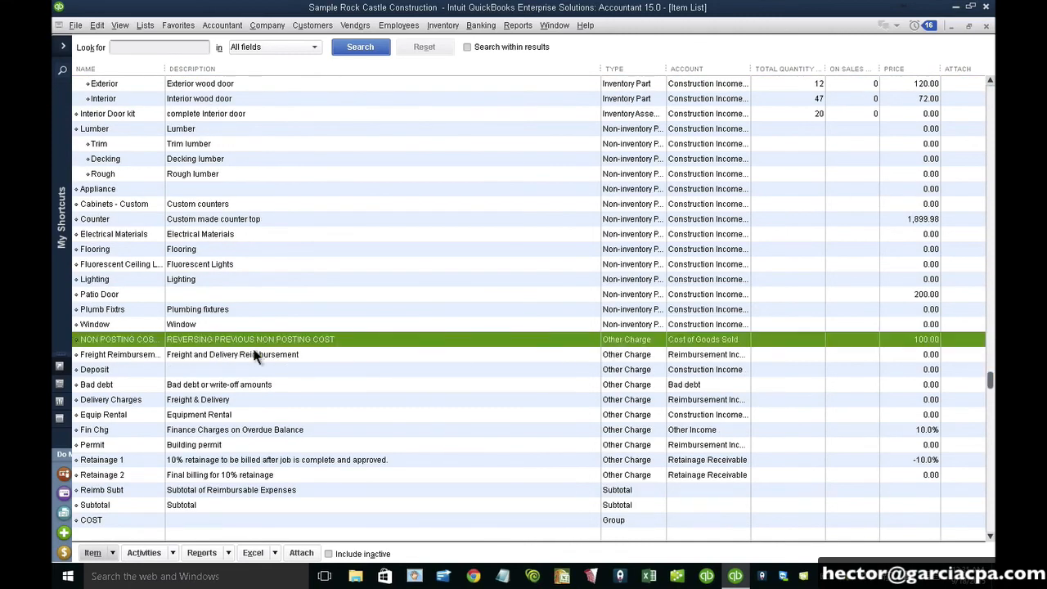
double_click(140, 340)
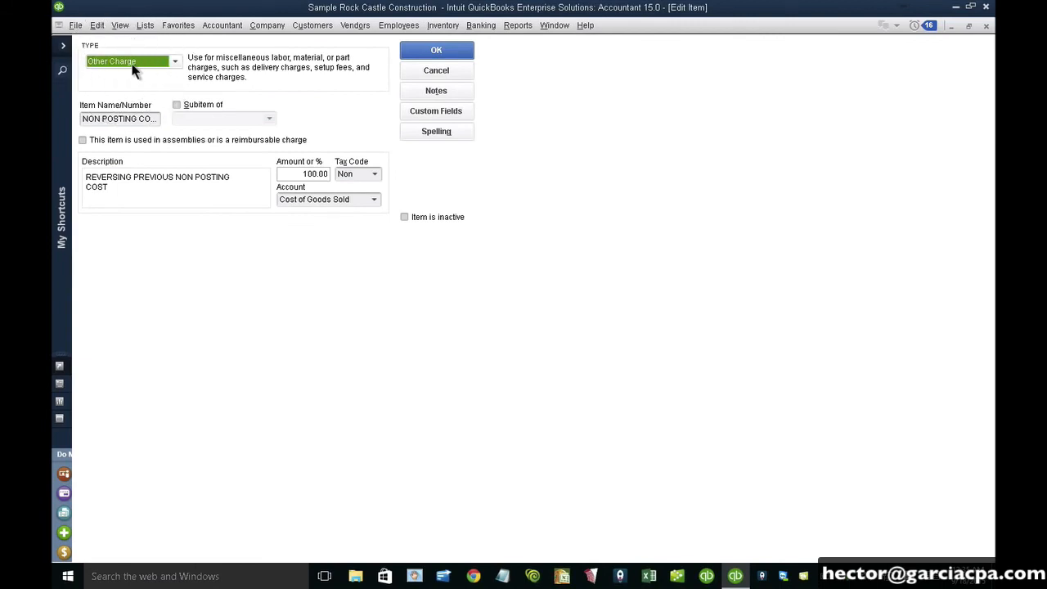
left_click(81, 119)
left_click_drag(124, 119, 207, 123)
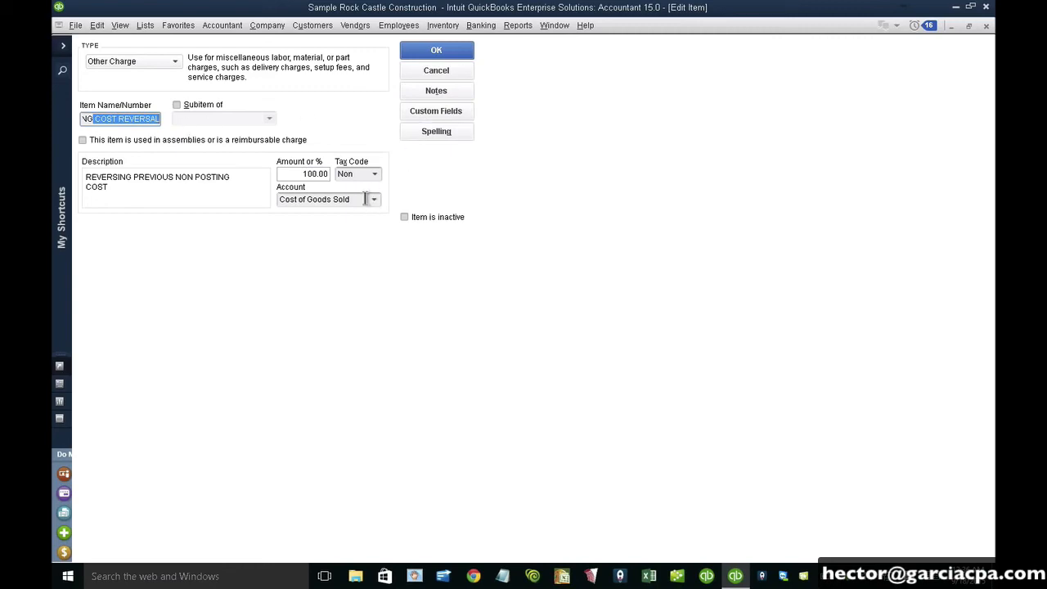
left_click_drag(365, 199, 233, 199)
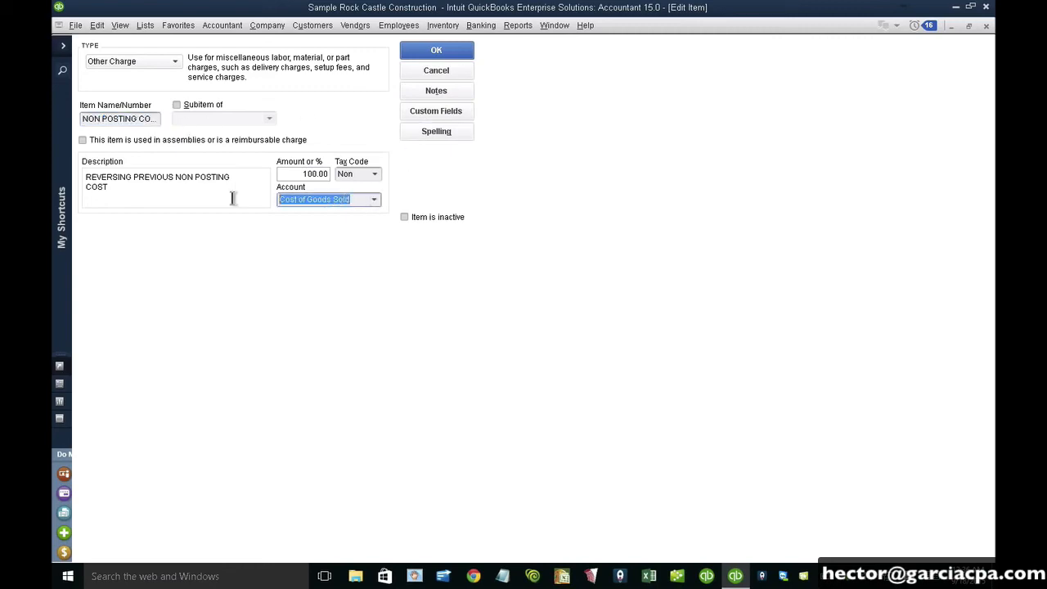
left_click(444, 49)
key("Escape")
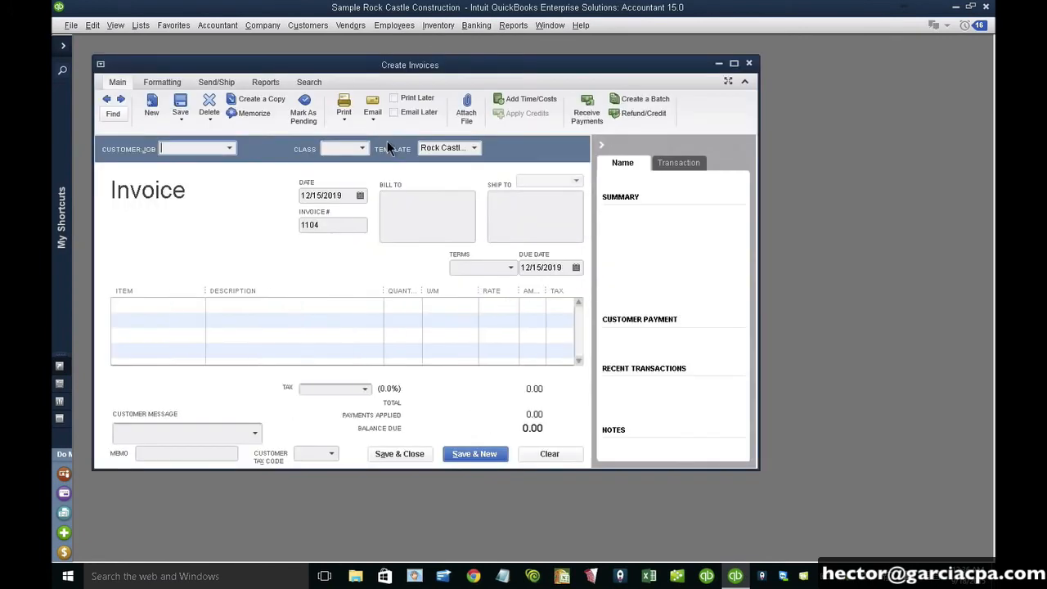
Step: On a new invoice, select the individual customer listed just before Babcock's Music Shop and add the Installation item
left_click(232, 148)
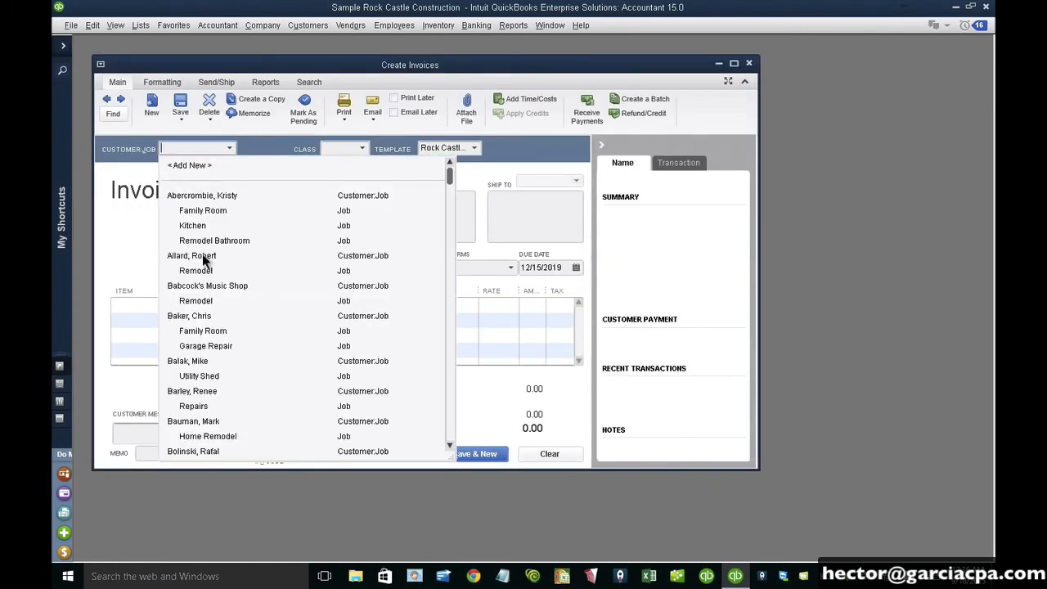
left_click(202, 253)
left_click(195, 308)
left_click(198, 305)
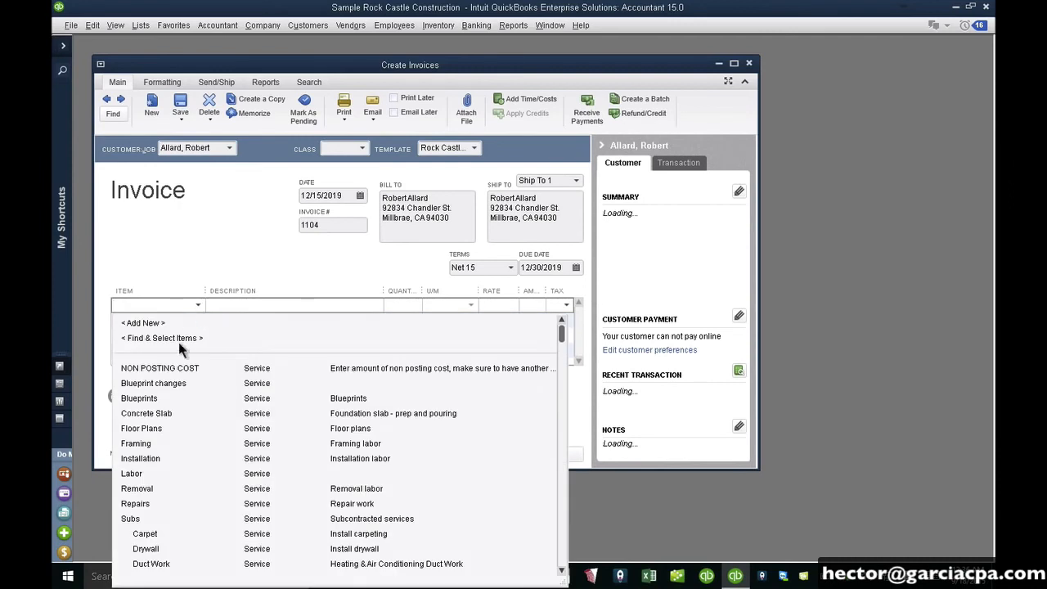
left_click(154, 459)
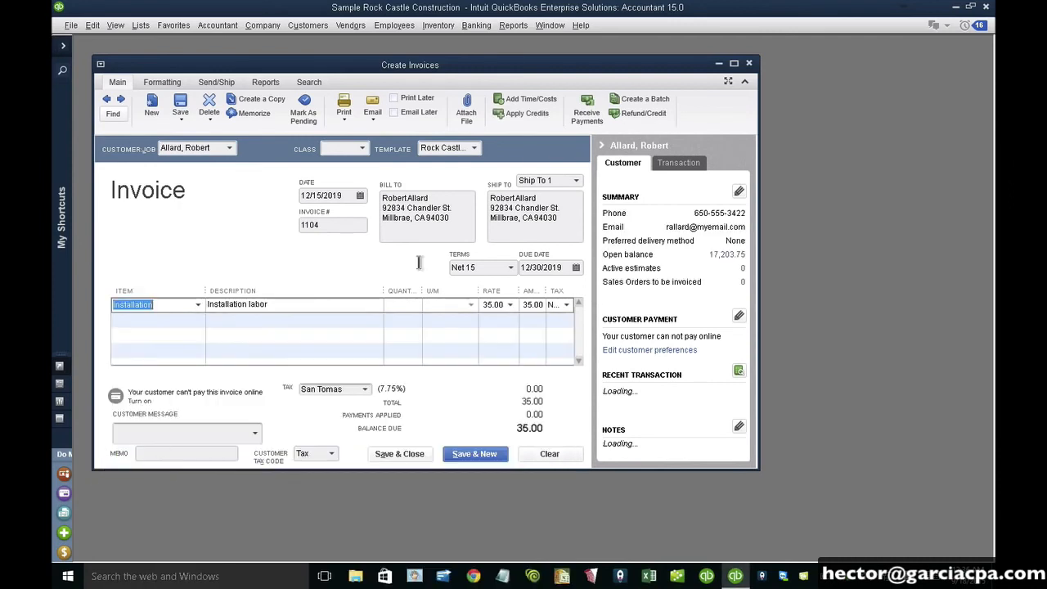
Step: Maximize the invoice window and set the Installation line's rate to 1000
left_click(734, 63)
left_click(684, 266)
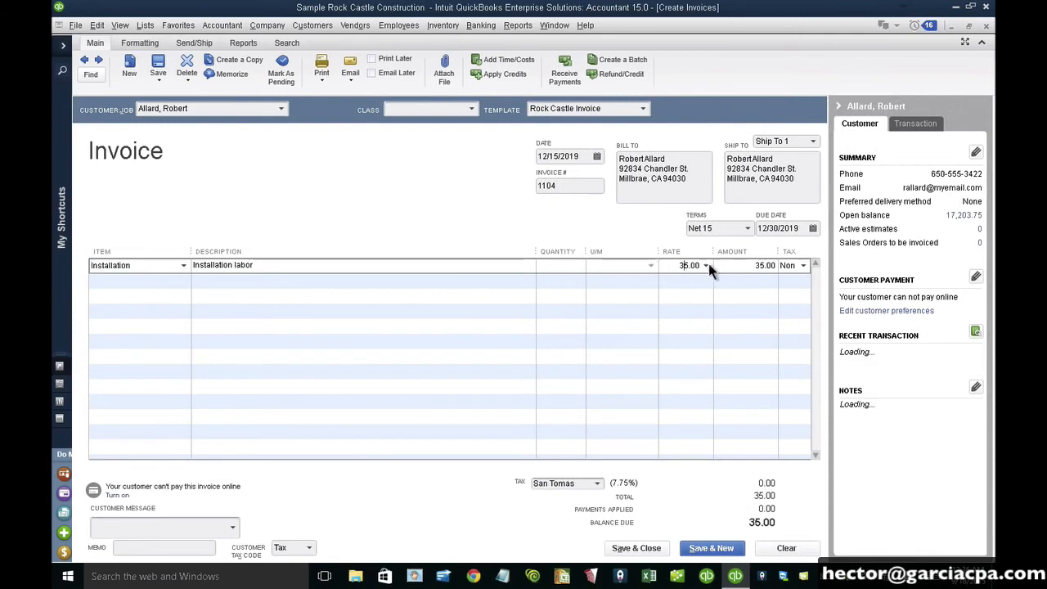
type("5.1000")
key("BackSpace")
key("BackSpace")
key("BackSpace")
key("BackSpace")
key("BackSpace")
key("BackSpace")
key("BackSpace")
type("1000")
key("Tab")
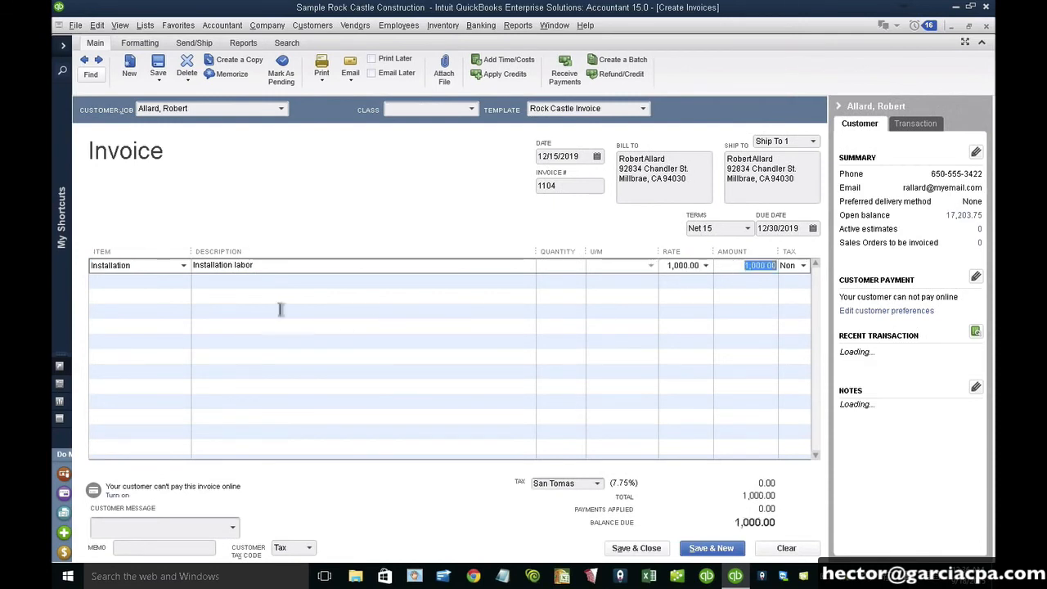
Step: Add NON POSTING COST and NON POSTING COST REVERSAL as the second and third invoice lines, widening the Item column
left_click(152, 282)
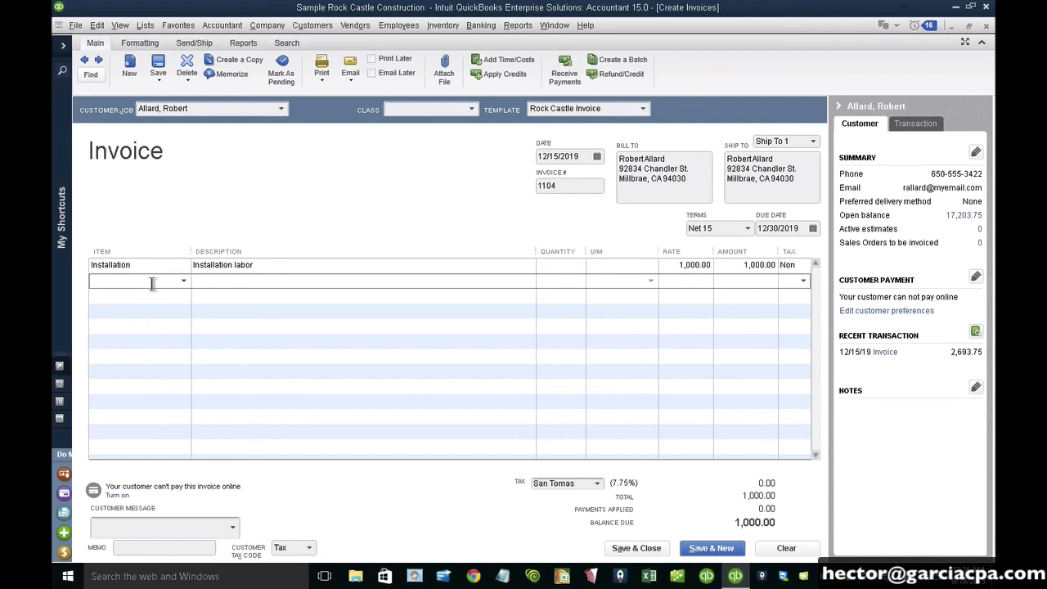
type("NON POSTING COST")
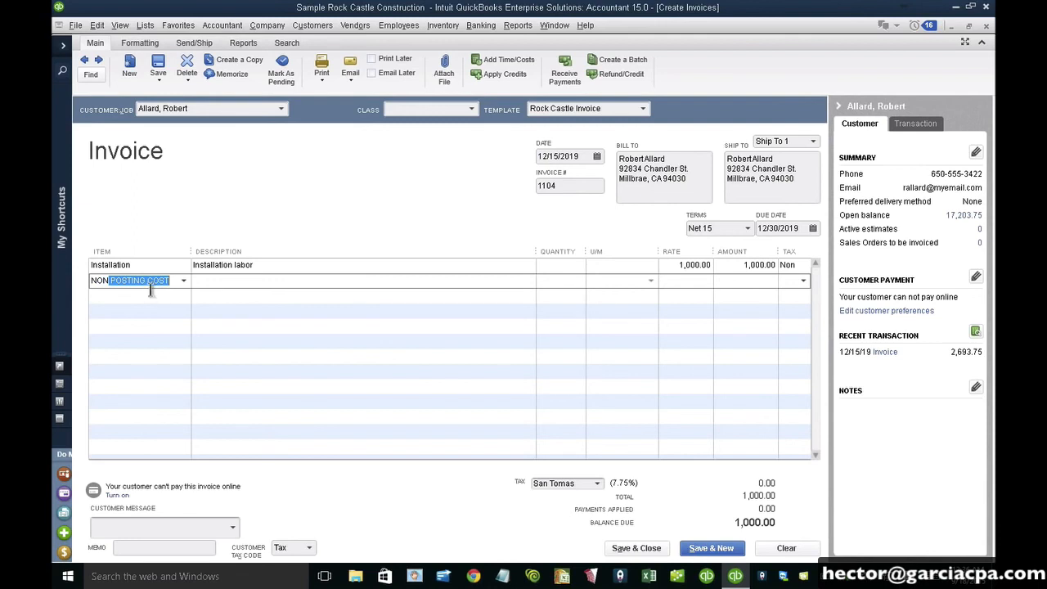
left_click(156, 295)
type("NON POSTING COST")
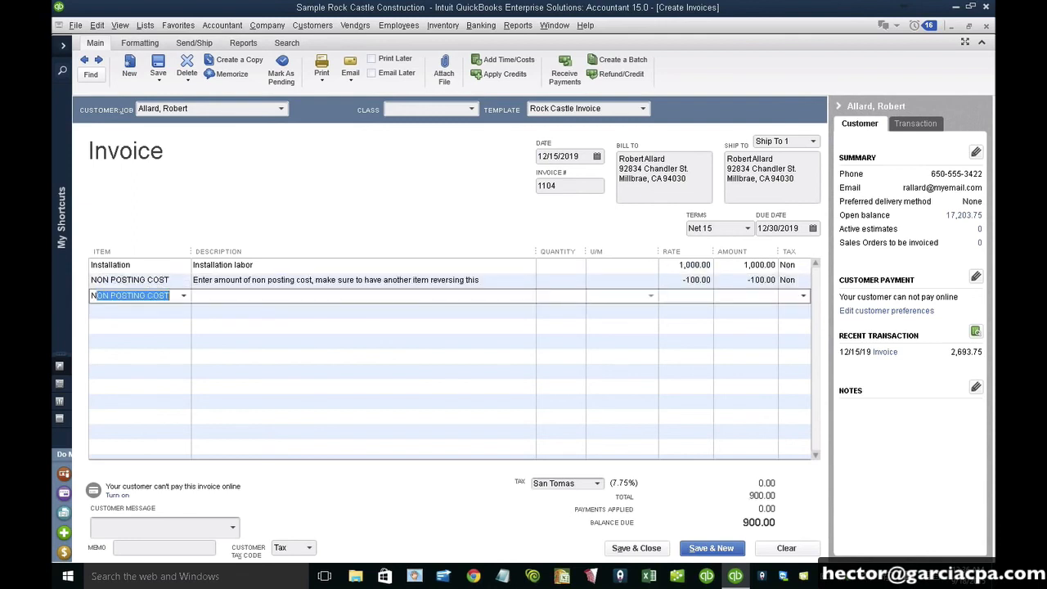
left_click(184, 297)
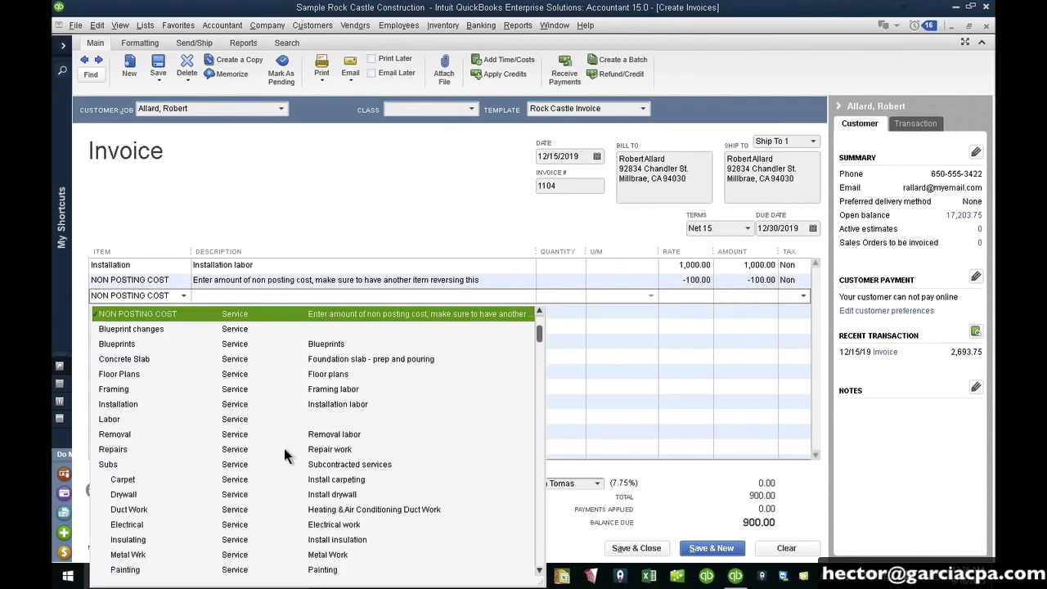
scroll(284, 448, "down", 7)
scroll(284, 448, "down", 3)
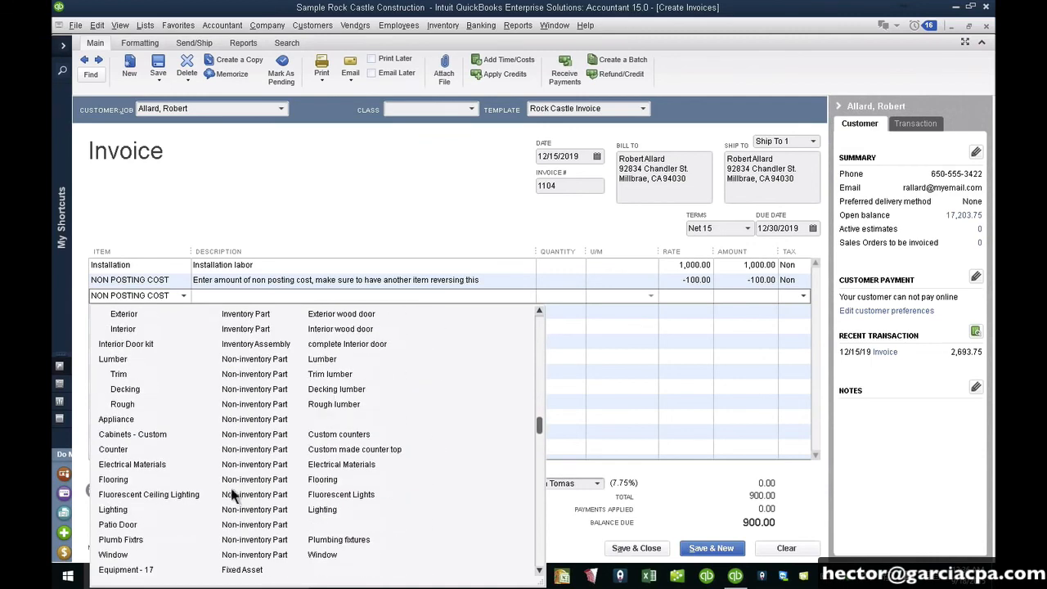
scroll(231, 496, "down", 3)
scroll(231, 497, "up", 1)
scroll(230, 497, "down", 7)
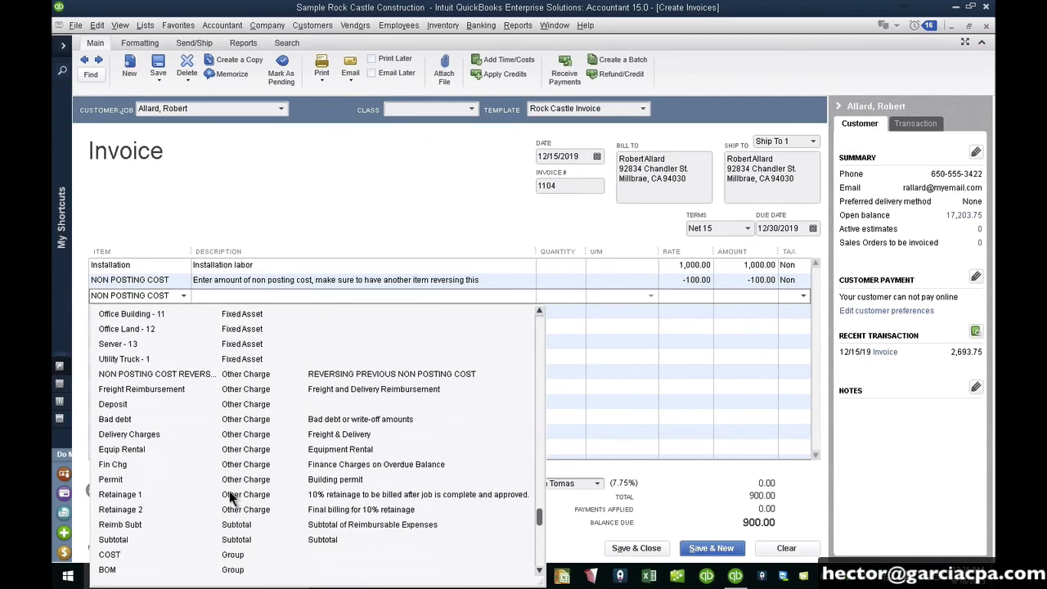
left_click(161, 374)
left_click_drag(195, 248, 243, 249)
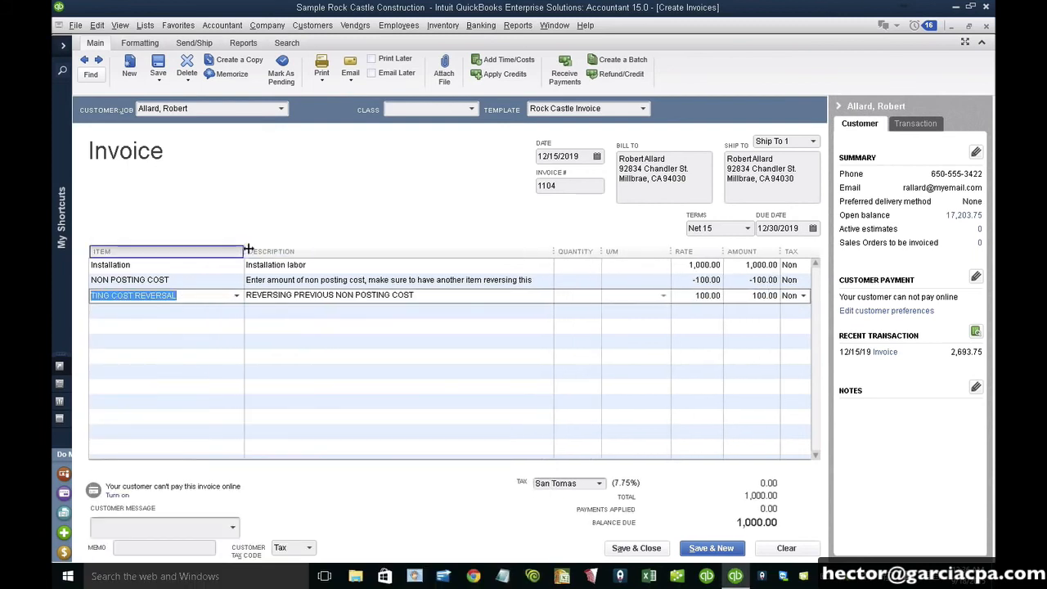
Step: Set the rate of the NON POSTING COST line to -375
left_click_drag(688, 285, 749, 289)
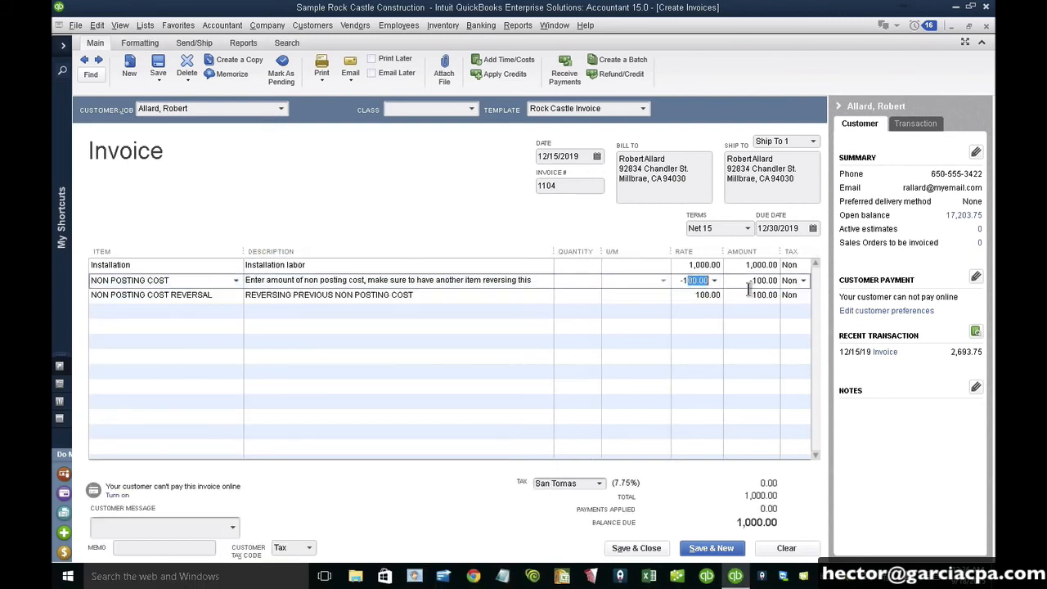
key("BackSpace")
type("375")
left_click(689, 280)
type("-")
Step: Set the rate of the NON POSTING COST REVERSAL line to 375 and complete the line
left_click(687, 296)
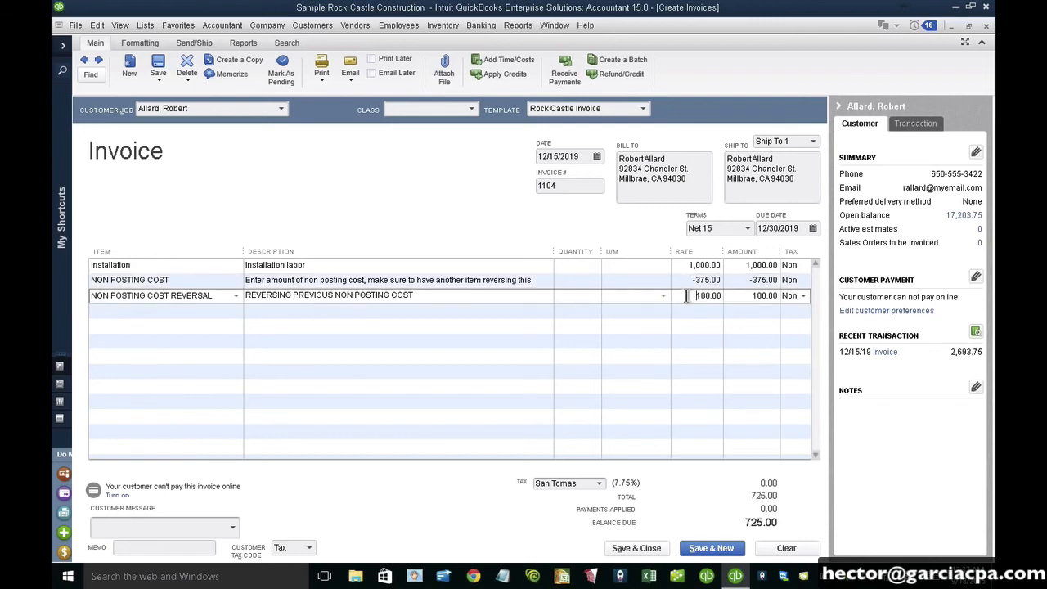
left_click_drag(688, 296, 731, 296)
type("375")
key("Tab")
key("Tab")
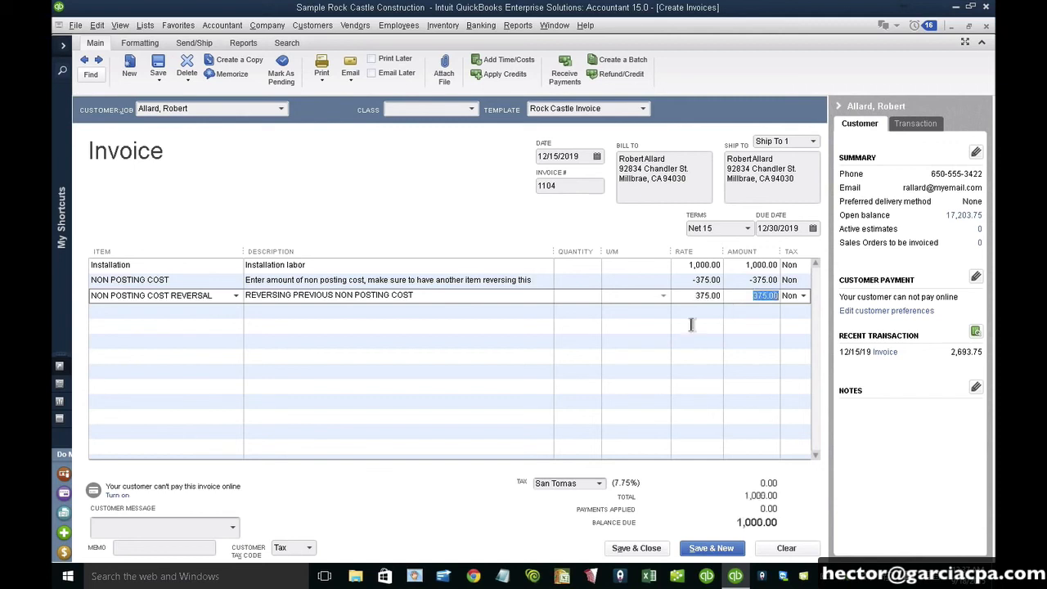
key("Tab")
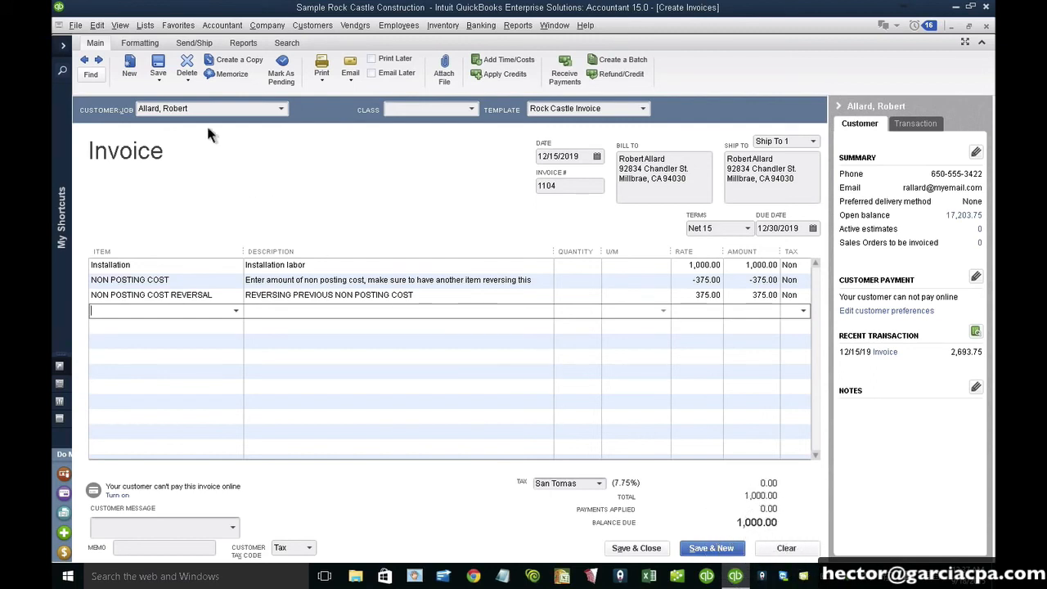
Step: Save the invoice and display its Transaction Journal
left_click(158, 62)
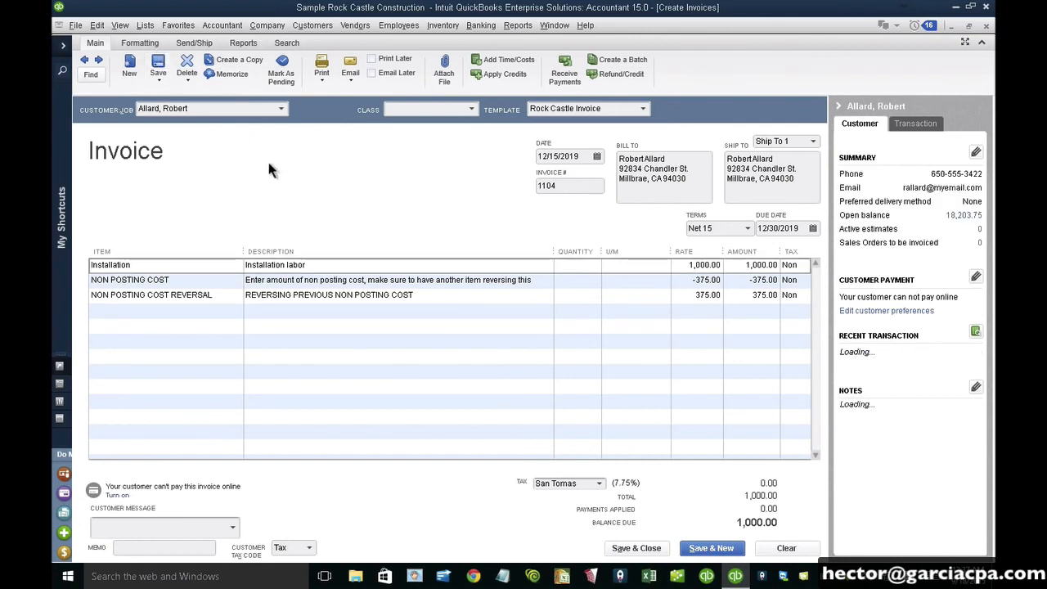
key("ctrl+y")
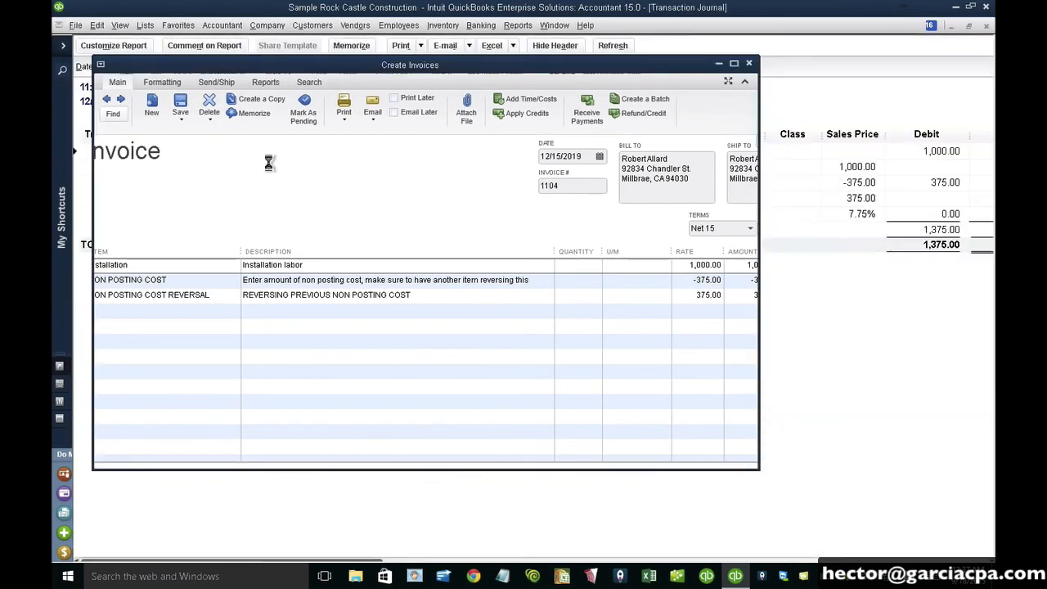
Step: Filter the Transaction Journal to all ordinary income/cogs accounts and collapse the Type column
left_click(98, 45)
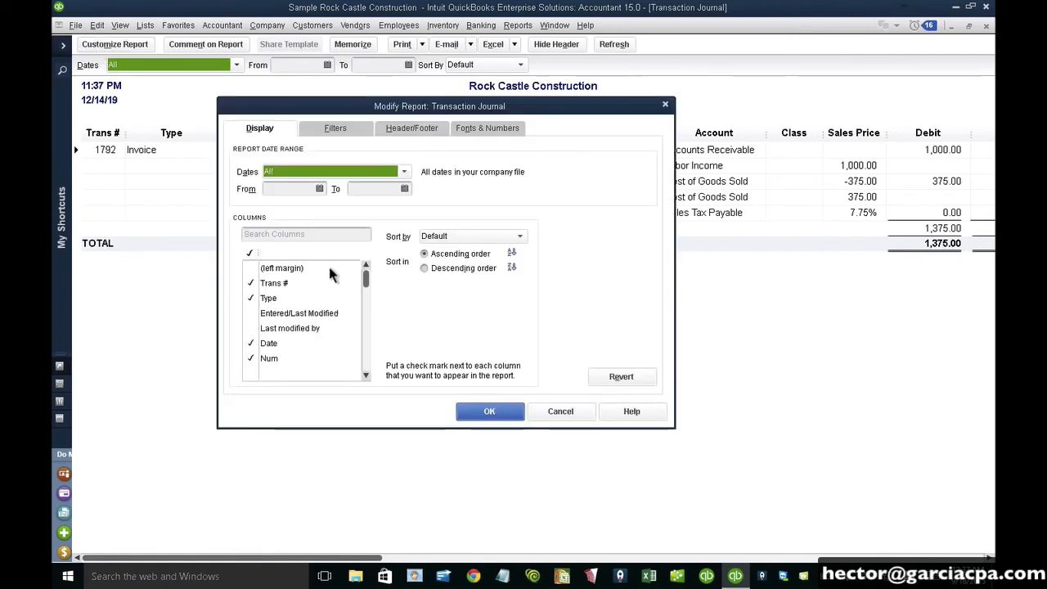
left_click(329, 132)
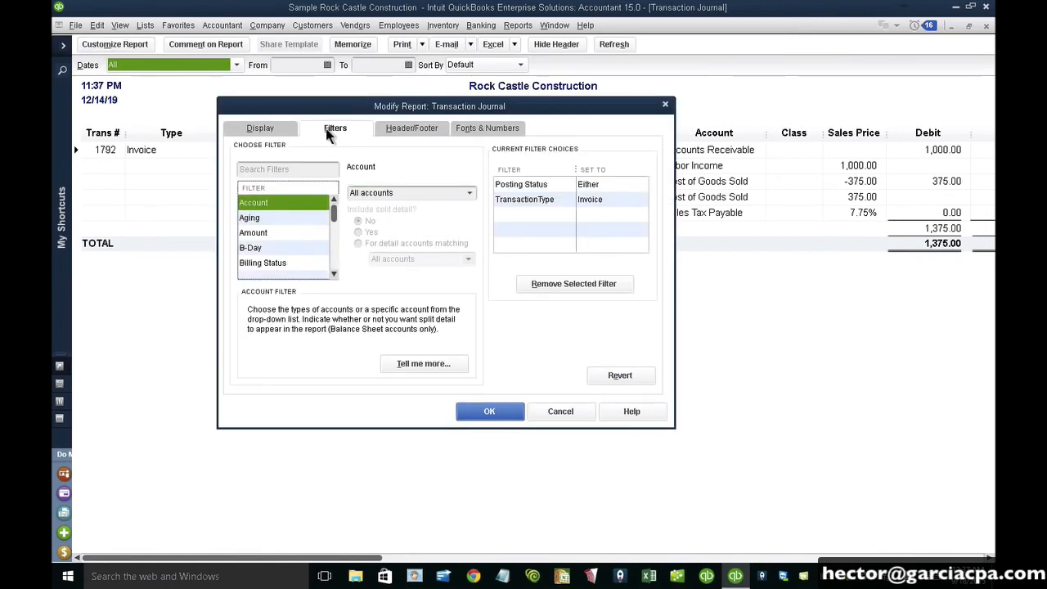
left_click(421, 194)
type("All income/expense")
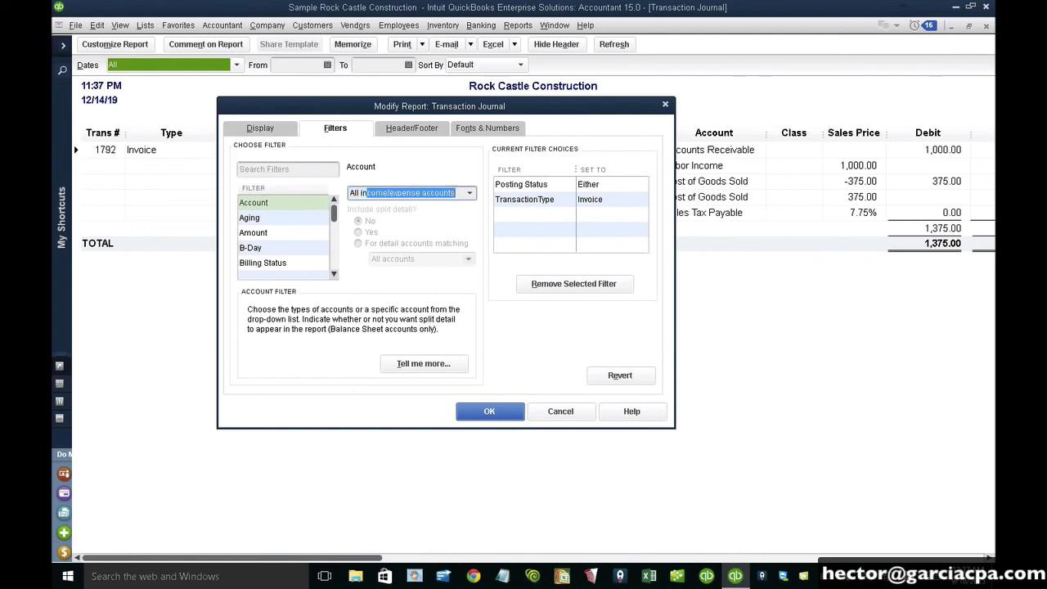
left_click(469, 194)
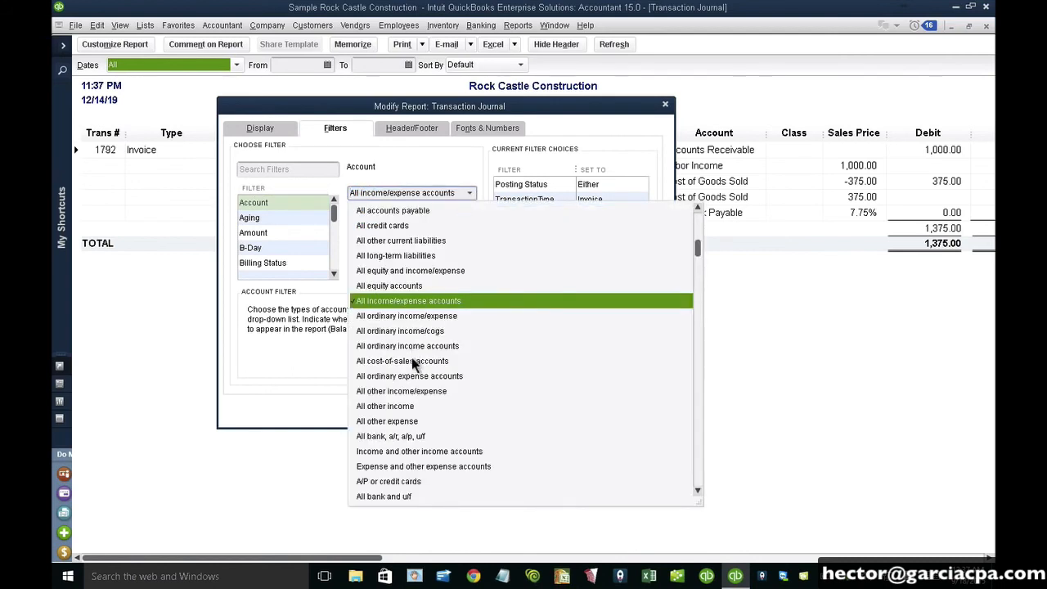
left_click(411, 331)
left_click(493, 410)
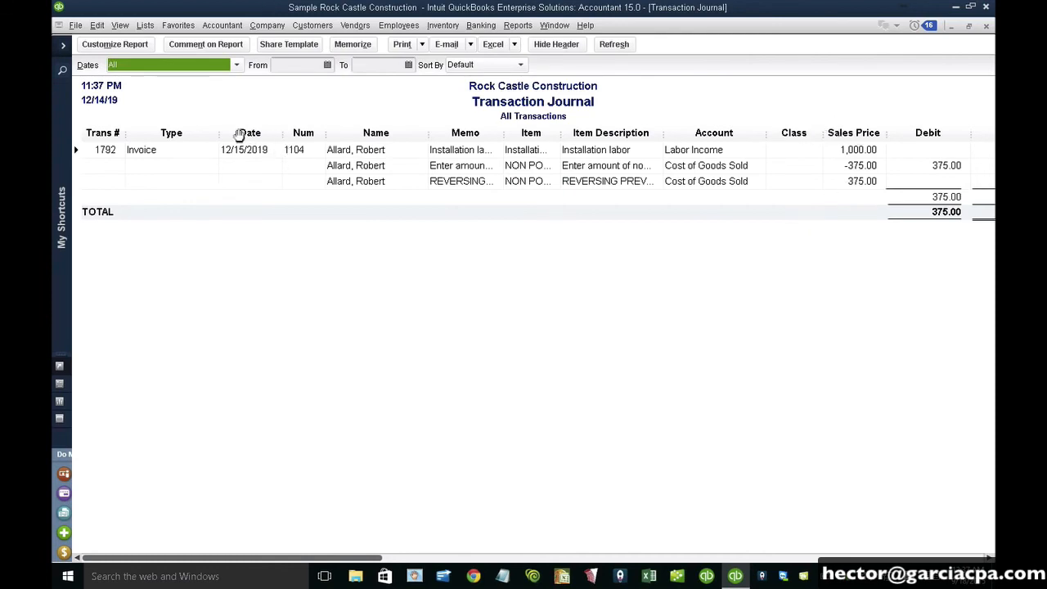
left_click_drag(218, 133, 128, 132)
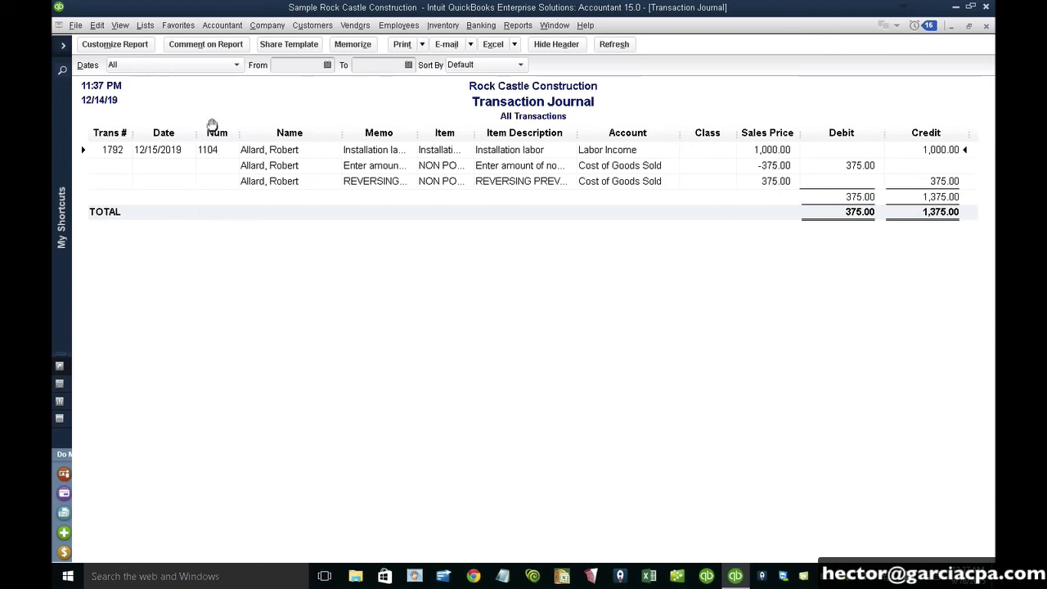
Step: Add an Item filter set to All services to the Transaction Journal
left_click(117, 46)
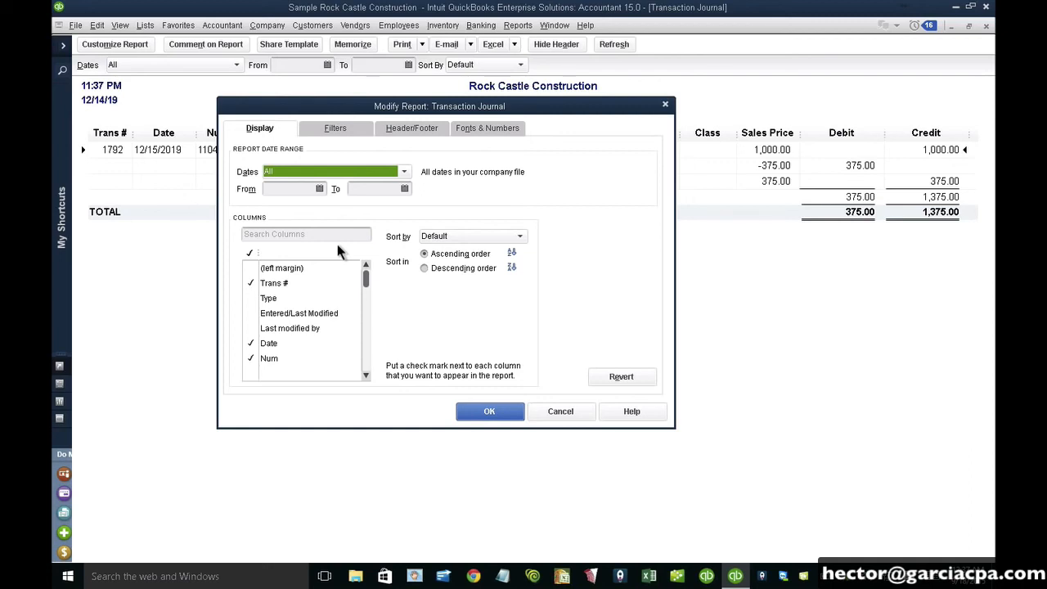
left_click(334, 128)
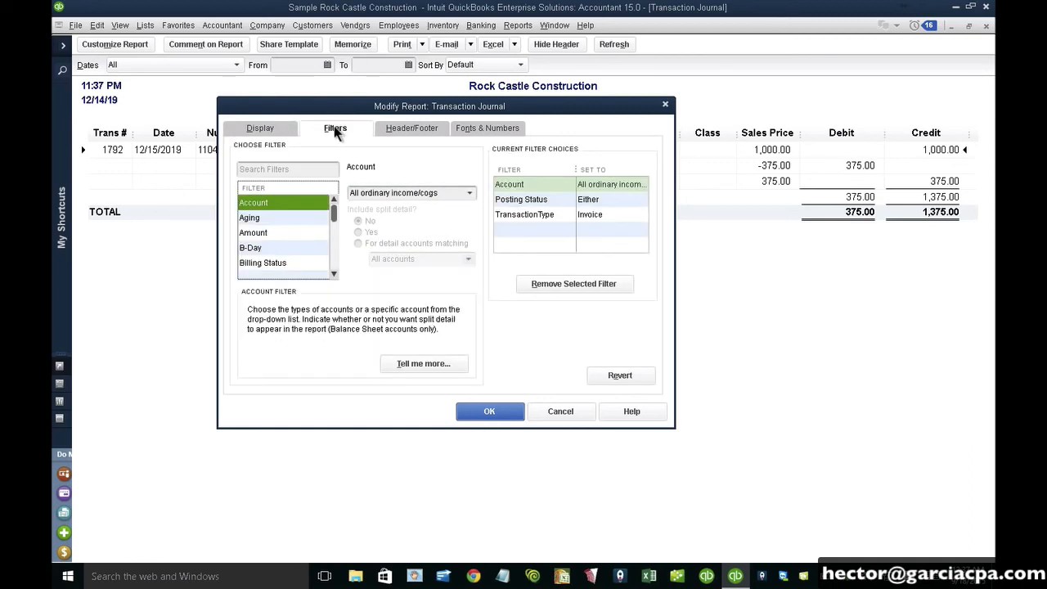
left_click(285, 246)
key("i")
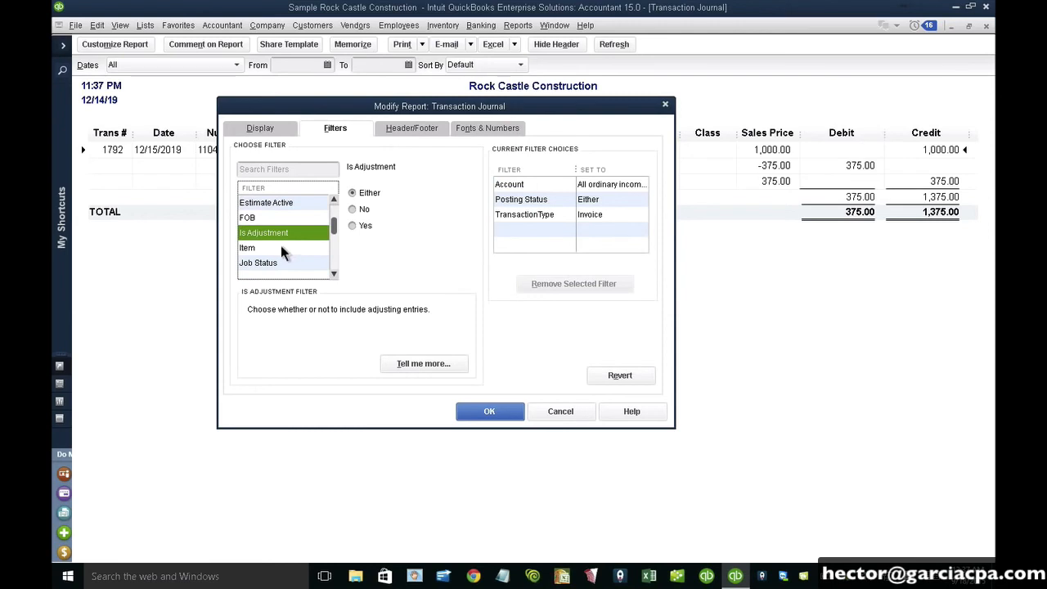
left_click(278, 246)
left_click(469, 192)
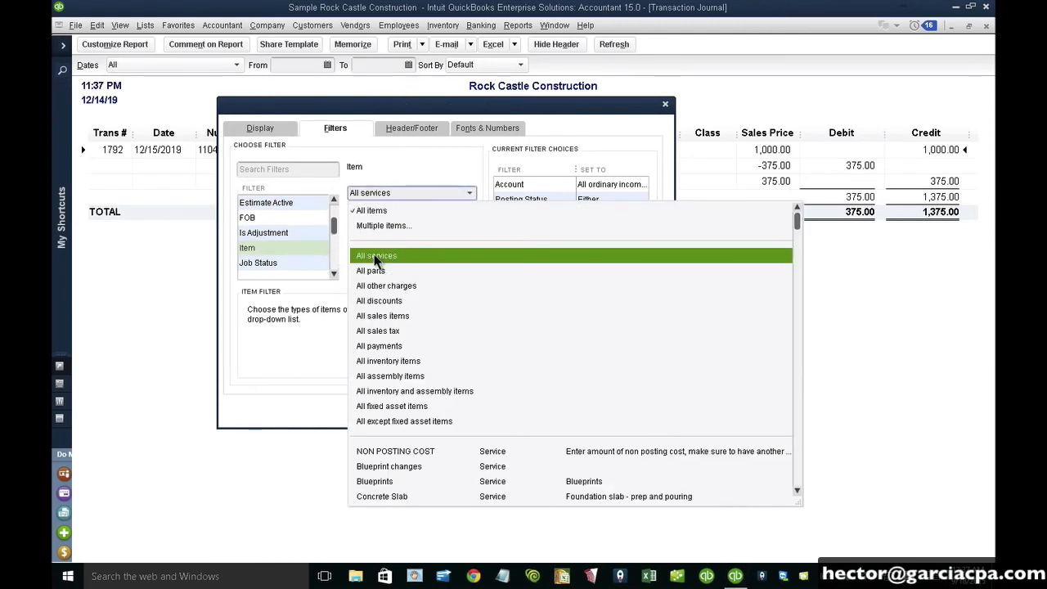
left_click(377, 257)
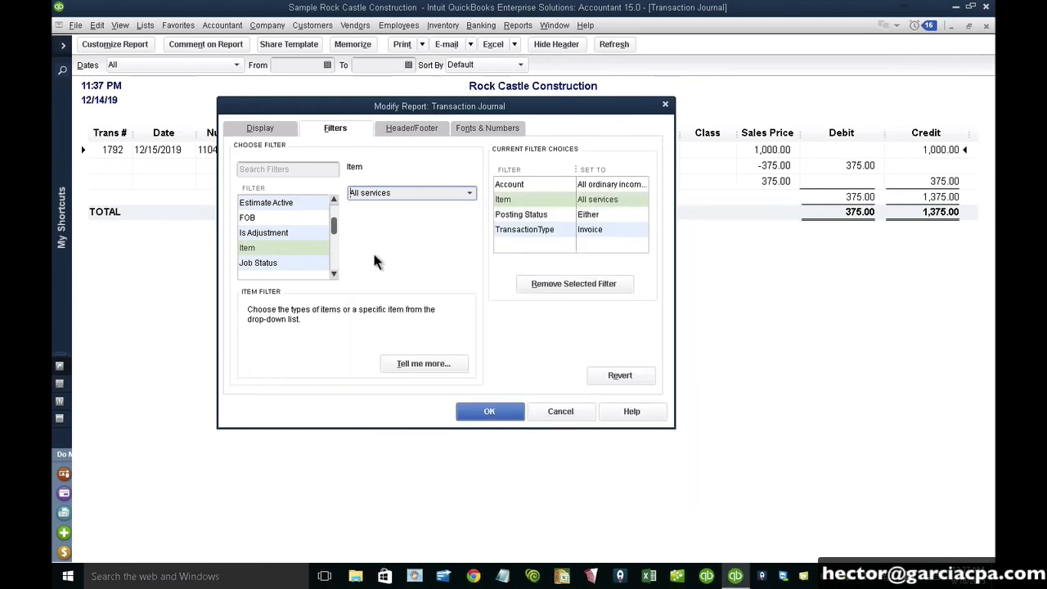
left_click(491, 411)
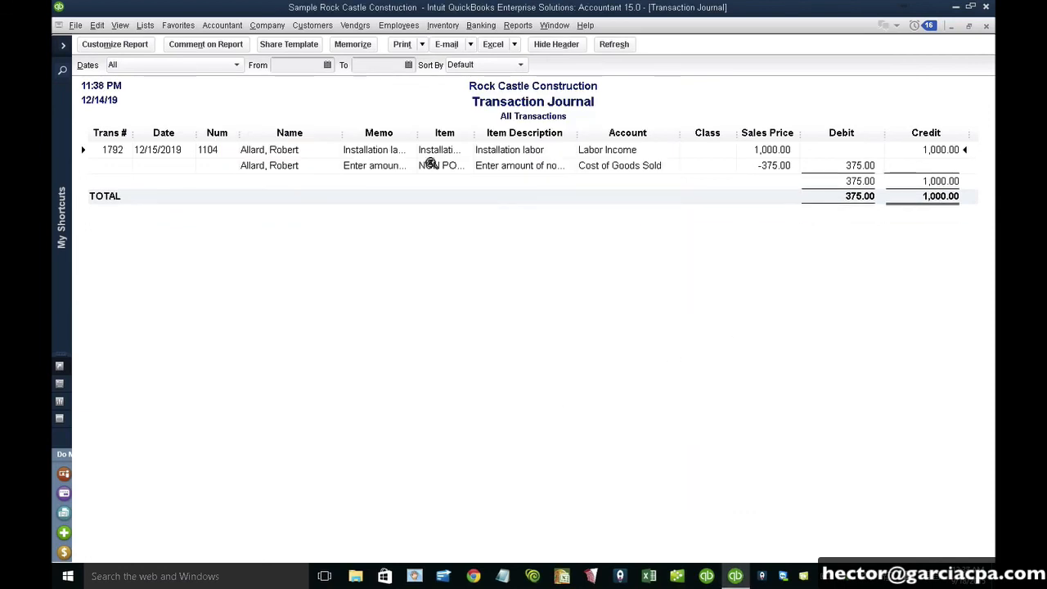
Step: Add the Balance column to the Transaction Journal and collapse the Class column to make room
left_click(110, 45)
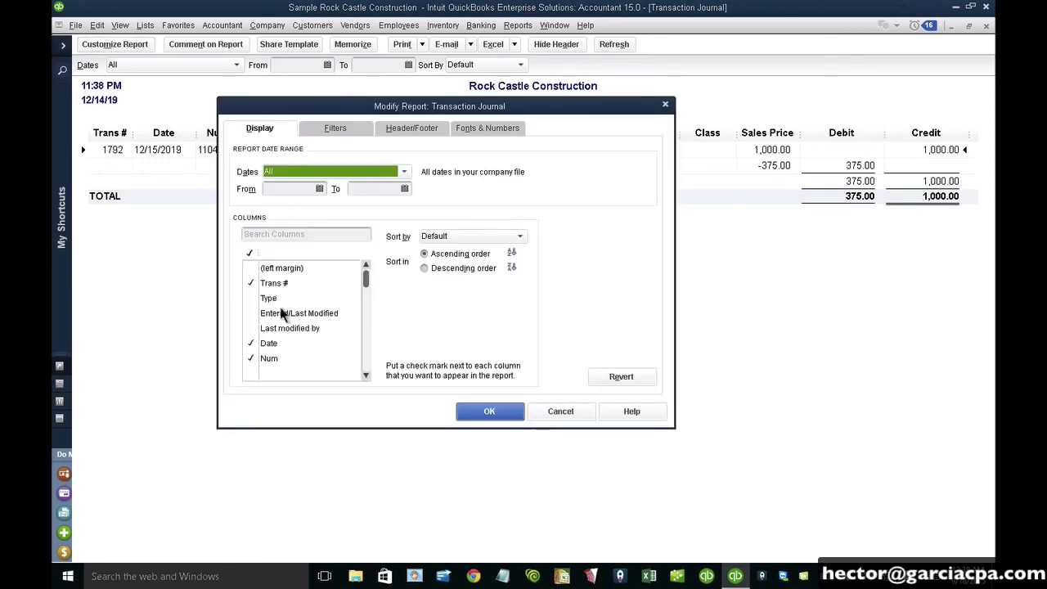
left_click(285, 235)
type("ba")
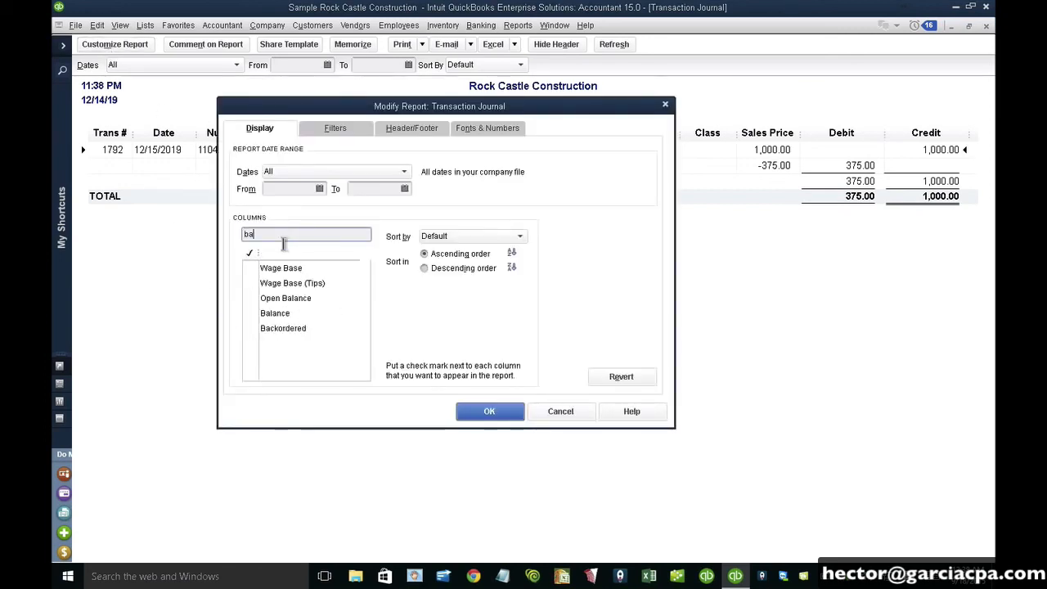
left_click(287, 314)
left_click(489, 412)
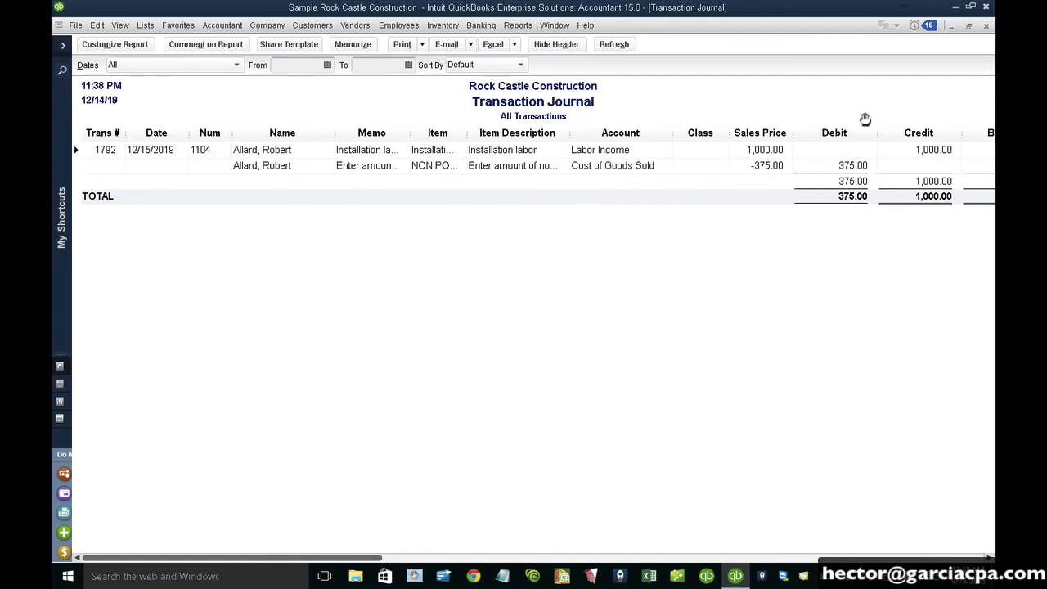
left_click_drag(728, 133, 676, 132)
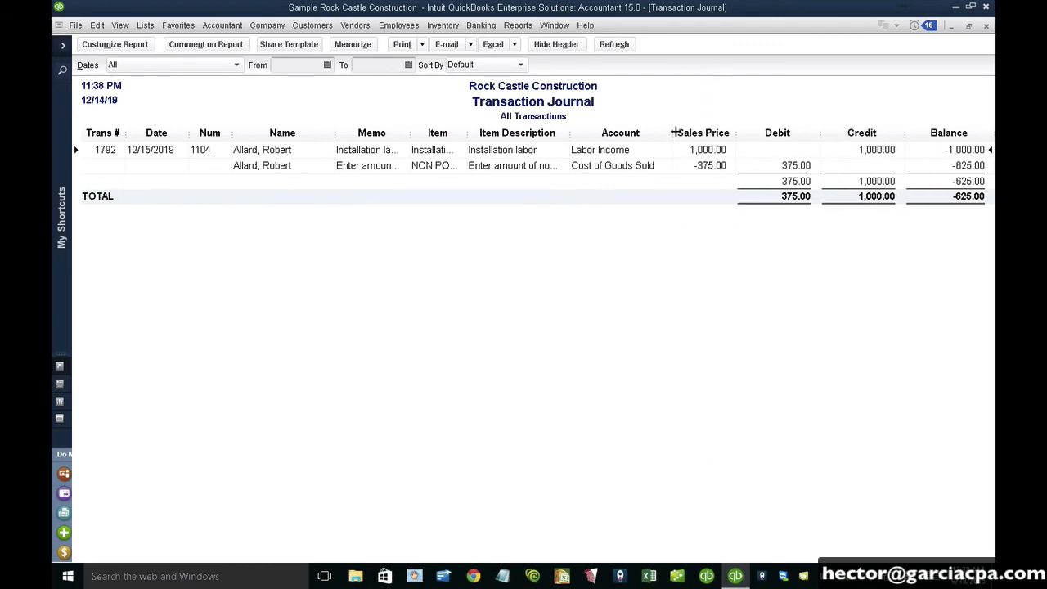
Step: Return to invoice 1104 and examine its line items in an enlarged print preview
double_click(978, 194)
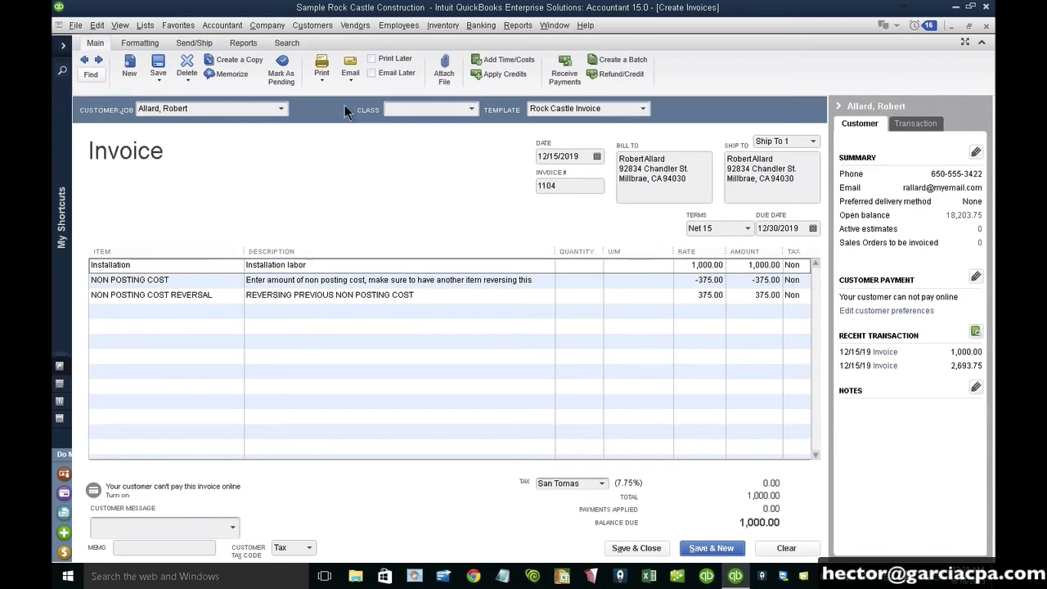
left_click(323, 86)
left_click(286, 147)
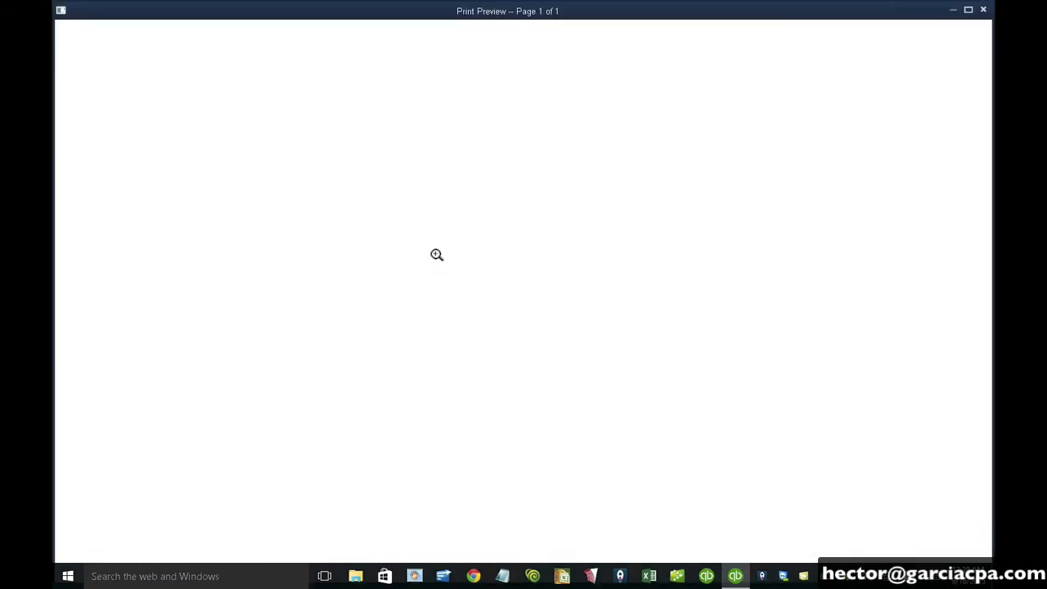
left_click(360, 272)
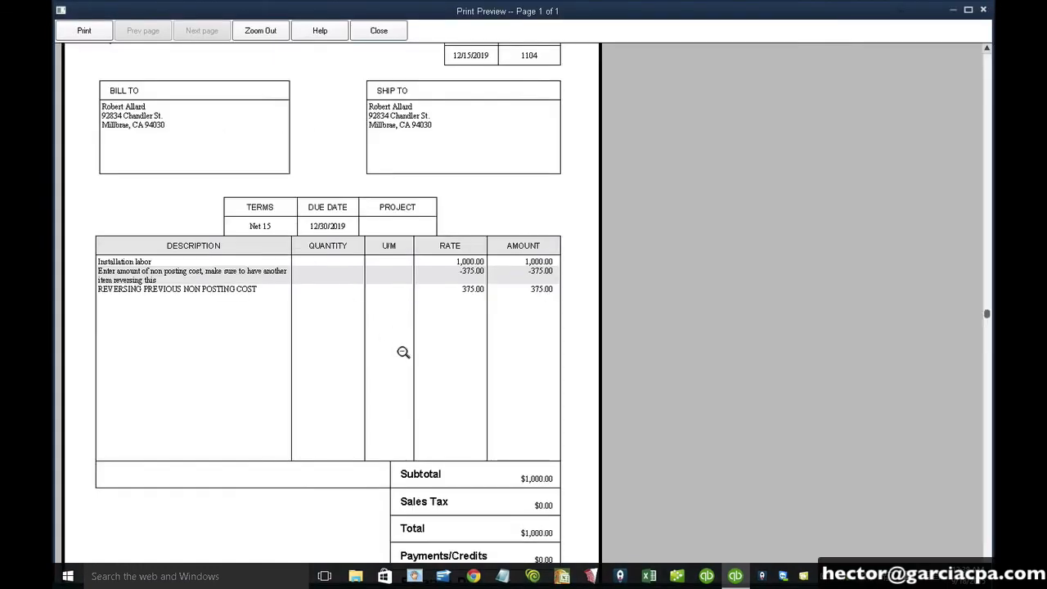
left_click(378, 30)
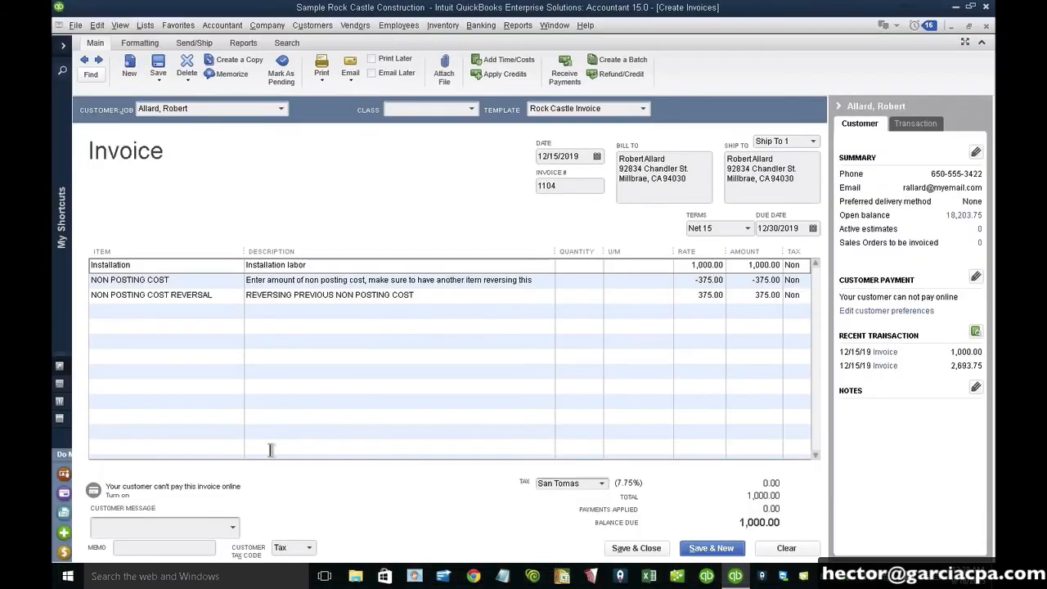
Step: Start a new Group item named internal cost from the invoice's first empty line
left_click(239, 310)
left_click(237, 310)
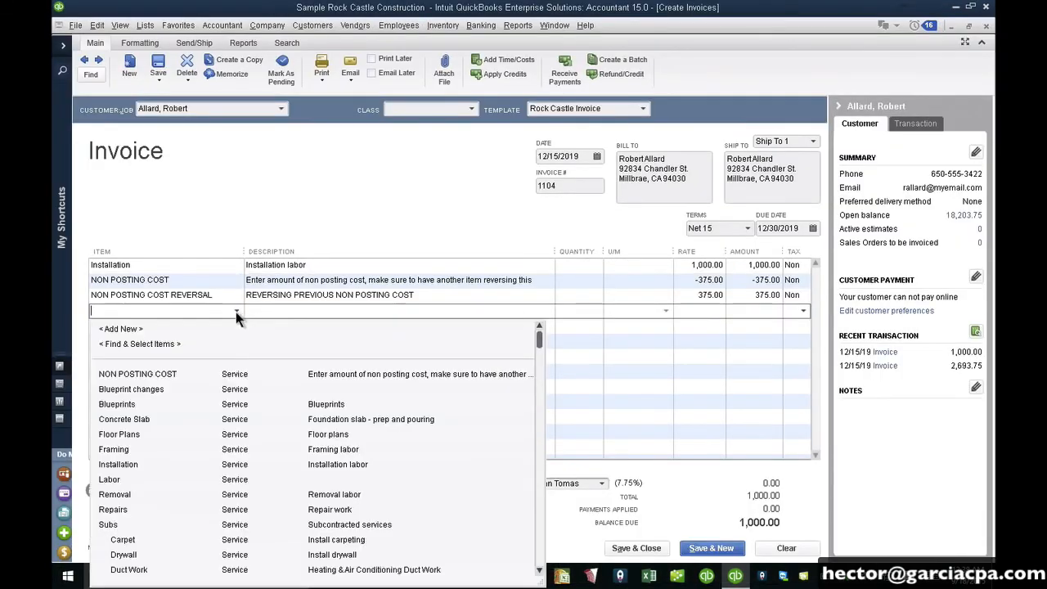
left_click(121, 328)
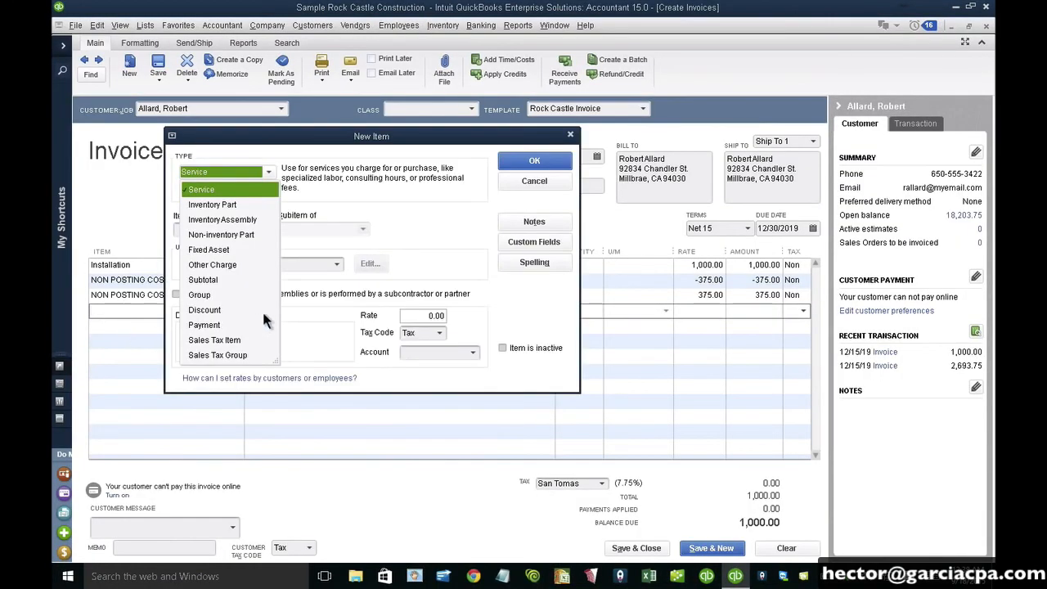
left_click(201, 295)
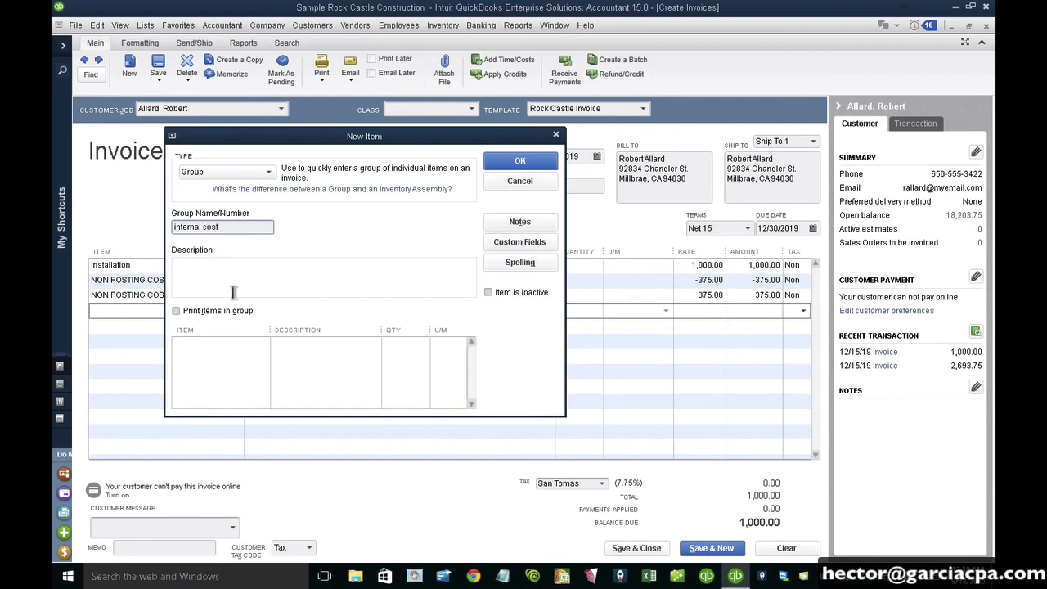
Step: Add NON POSTING COST and NON POSTING COST REVERSAL as the two items of the internal cost group
left_click(226, 347)
left_click_drag(268, 144, 426, 151)
type("NON POSTING COST")
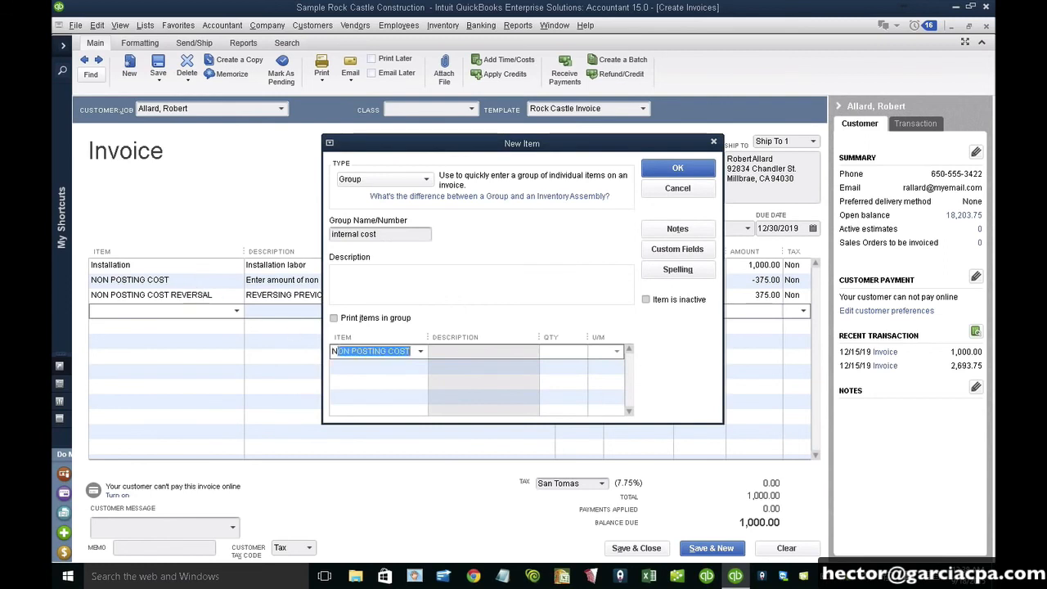
left_click(369, 365)
type("NON POSTING COST")
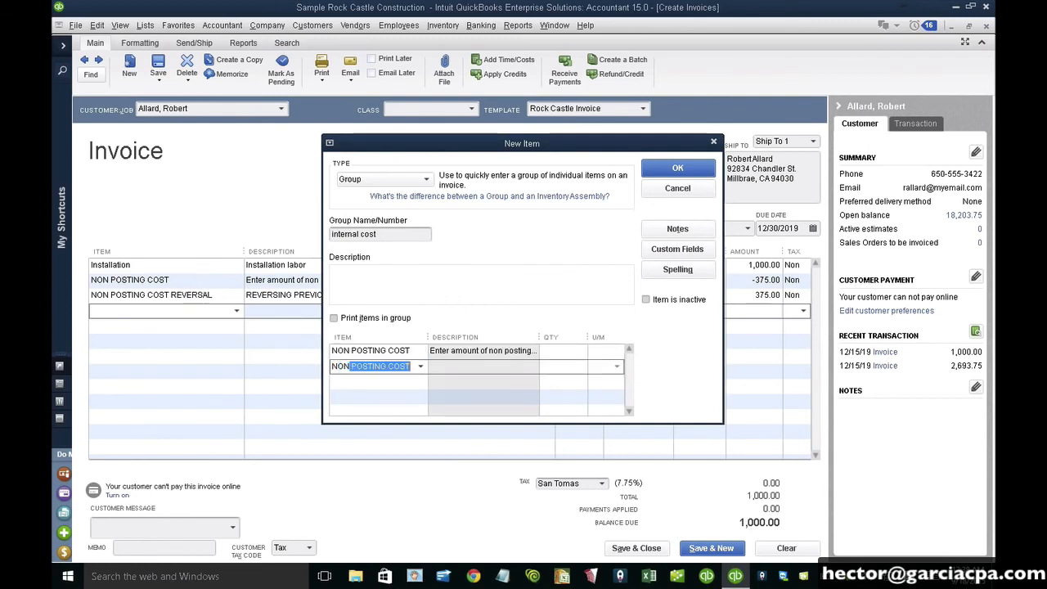
left_click(421, 366)
scroll(422, 315, "down", 6)
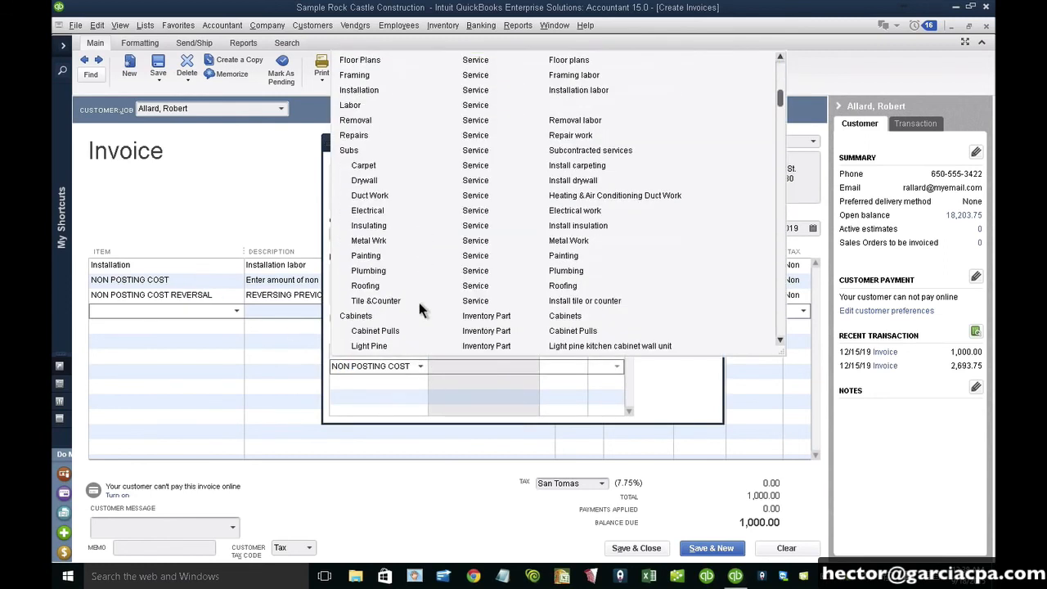
scroll(419, 308, "down", 8)
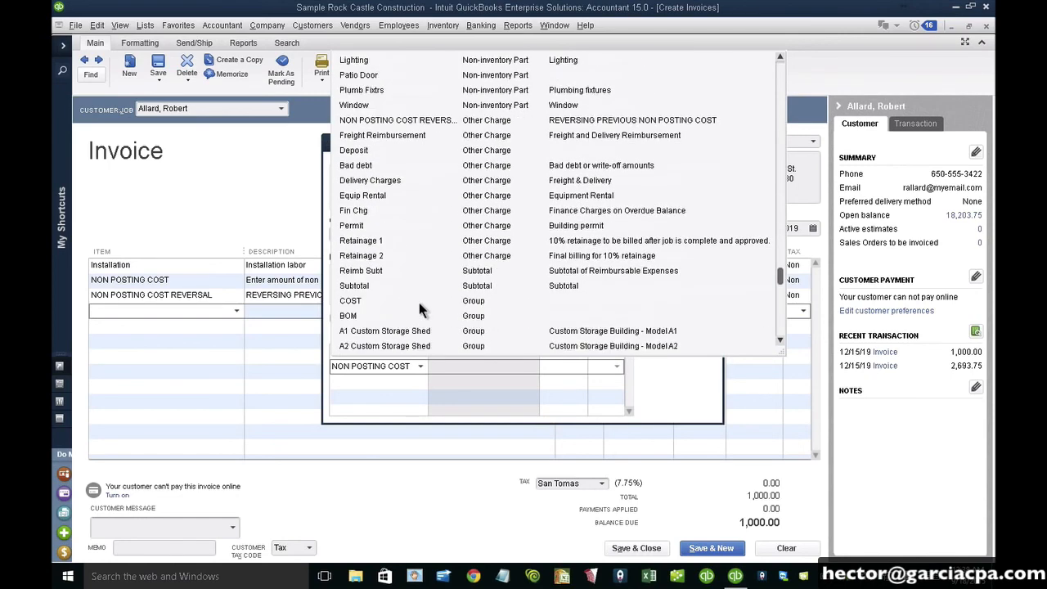
scroll(419, 309, "down", 4)
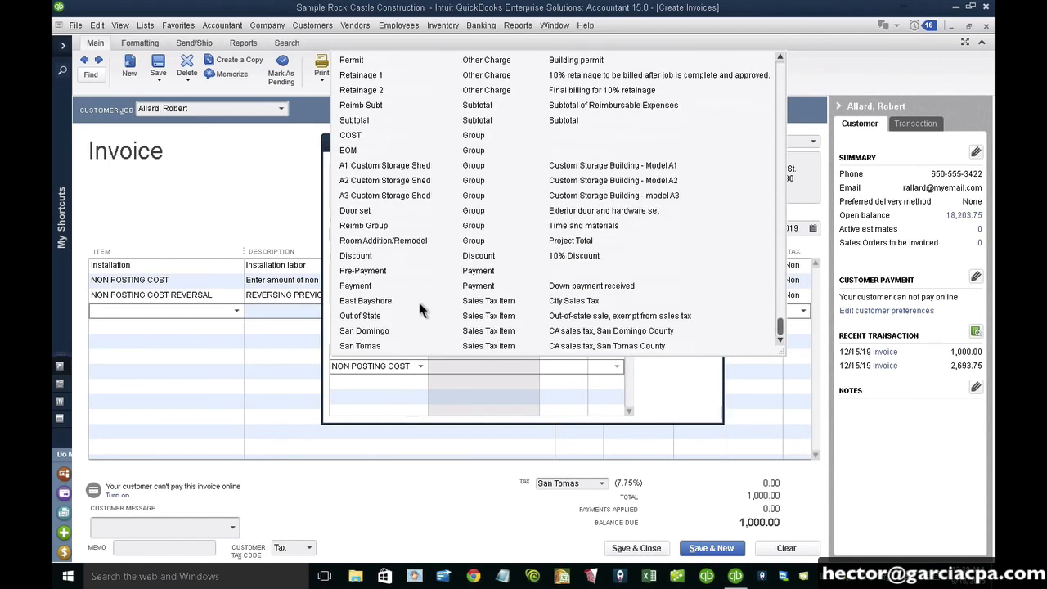
scroll(399, 102, "up", 1)
scroll(398, 96, "up", 1)
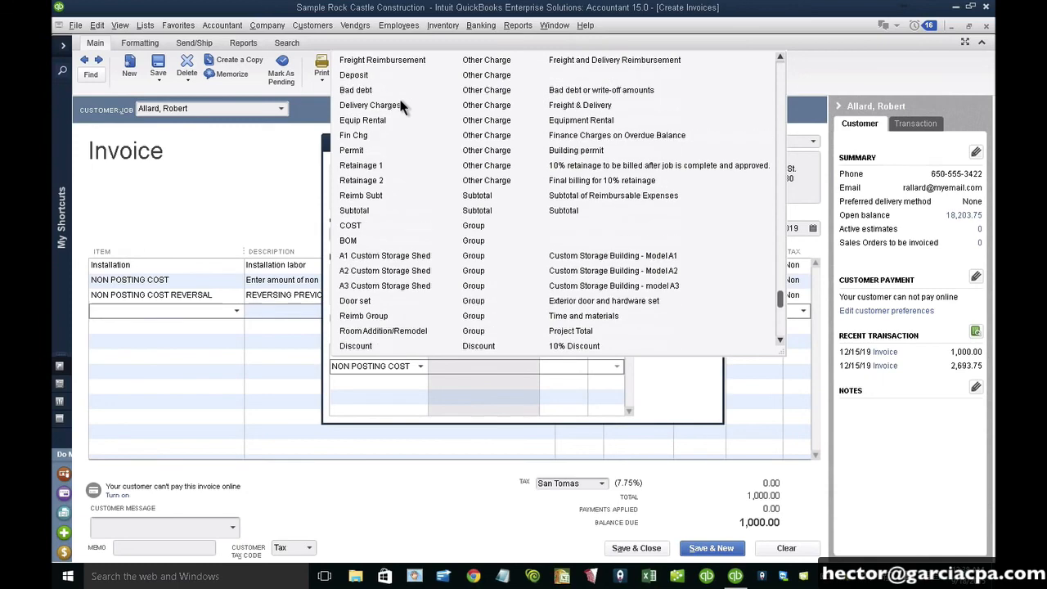
scroll(391, 88, "up", 1)
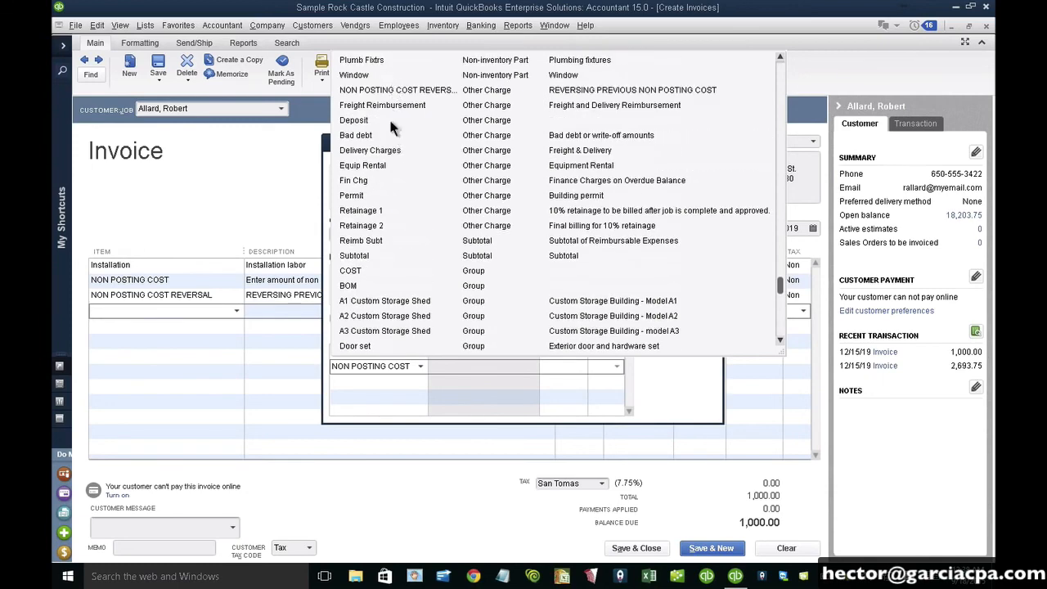
left_click(394, 92)
Step: Set the group quantities to -1 for NON POSTING COST and 1 for NON POSTING COST REVERSAL, and save the group item
left_click(566, 351)
type("1")
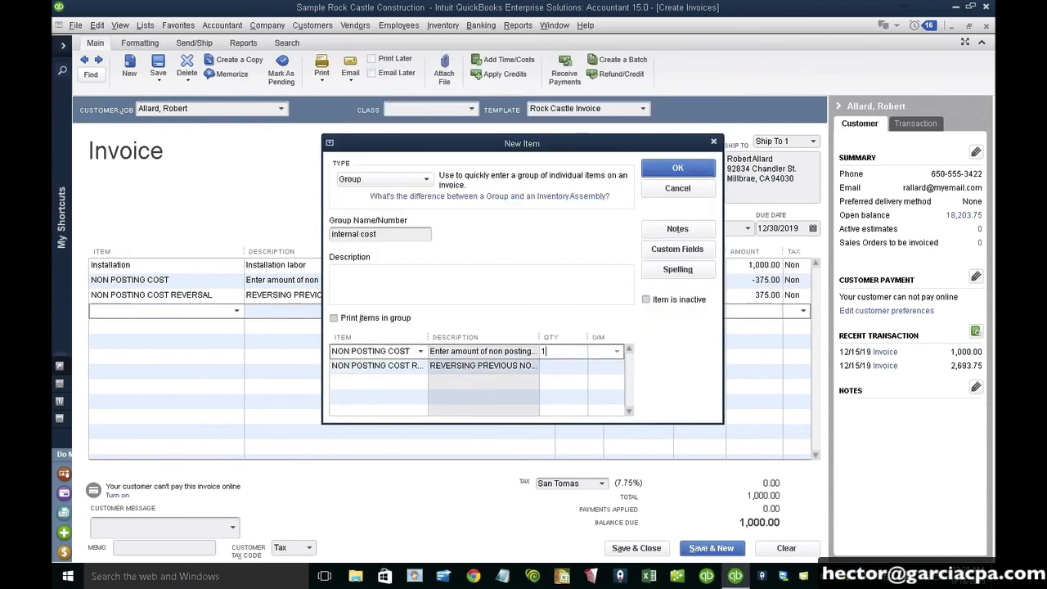
left_click(559, 368)
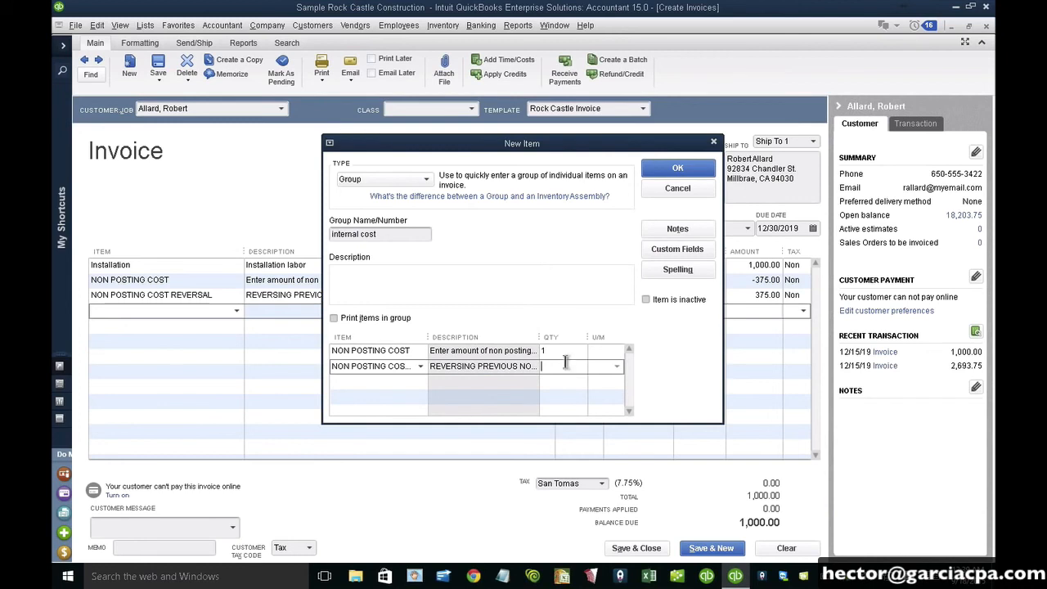
left_click(566, 354)
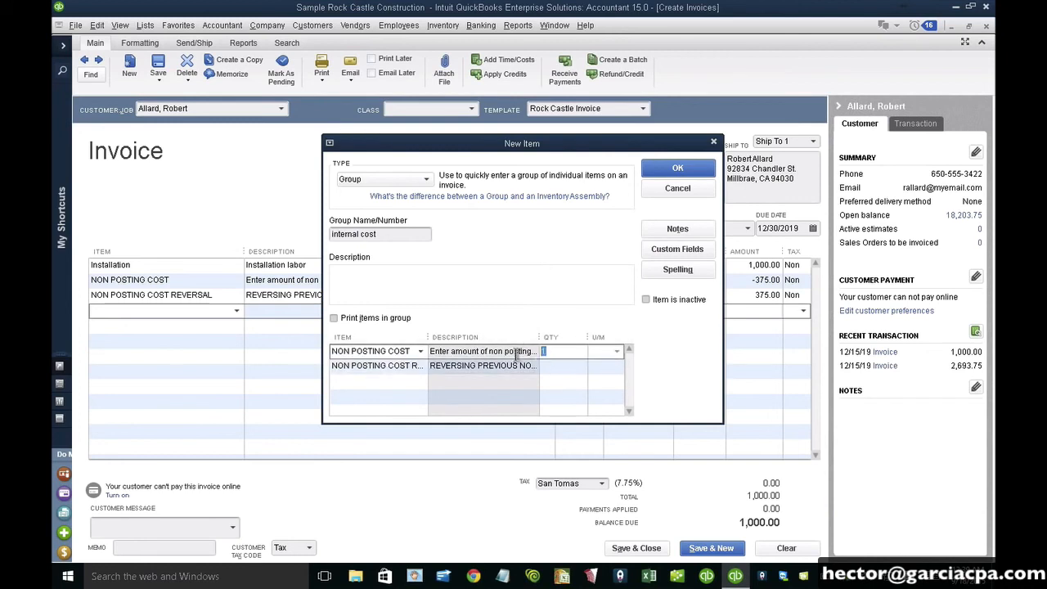
type("-1")
left_click(566, 363)
type("1")
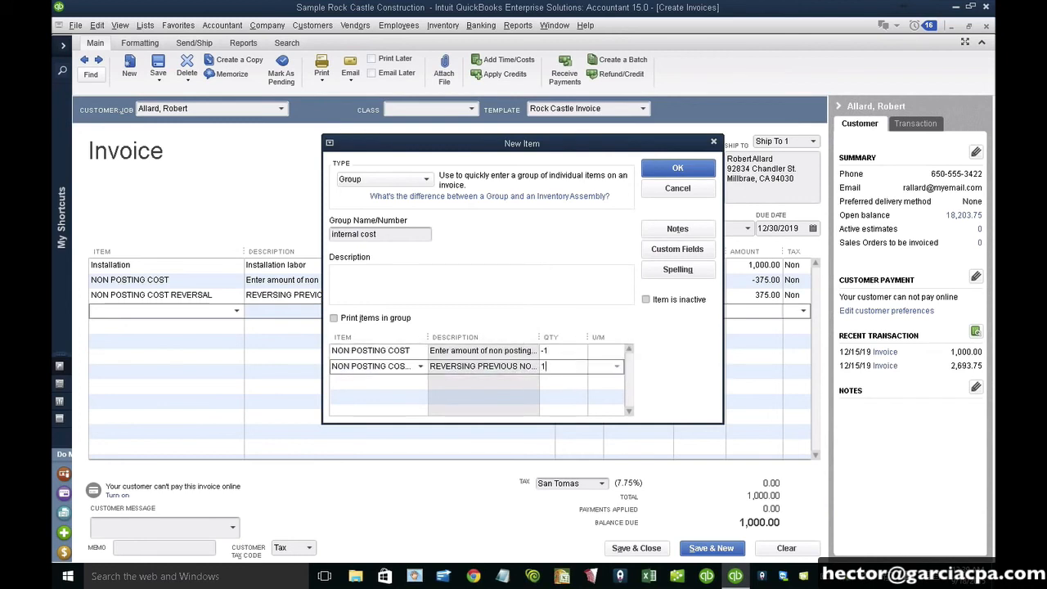
left_click(677, 168)
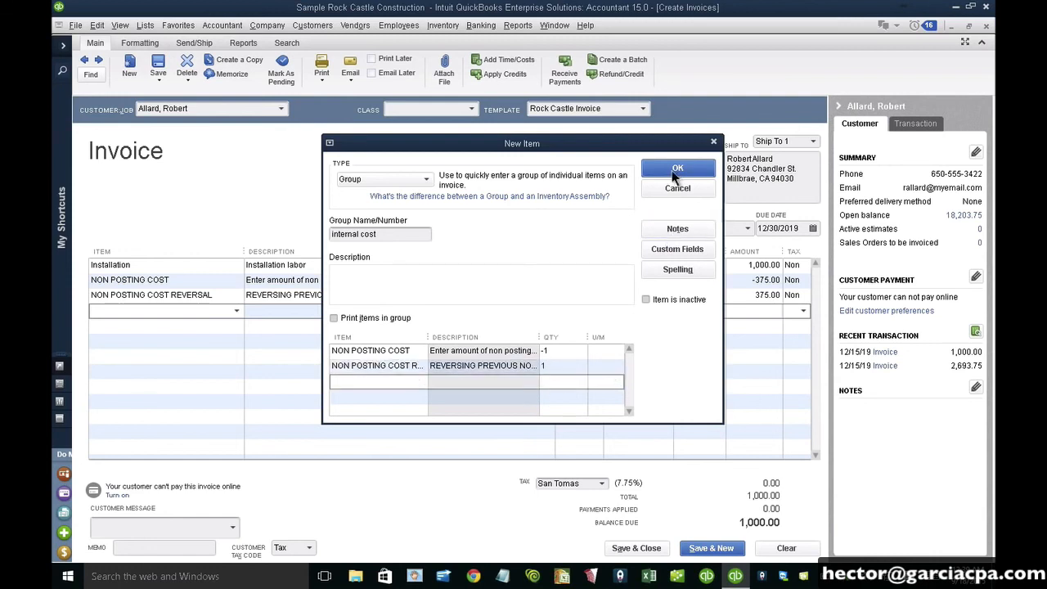
Step: Delete the standalone NON POSTING COST and NON POSTING COST REVERSAL lines above the internal cost group on the invoice
left_click(167, 280)
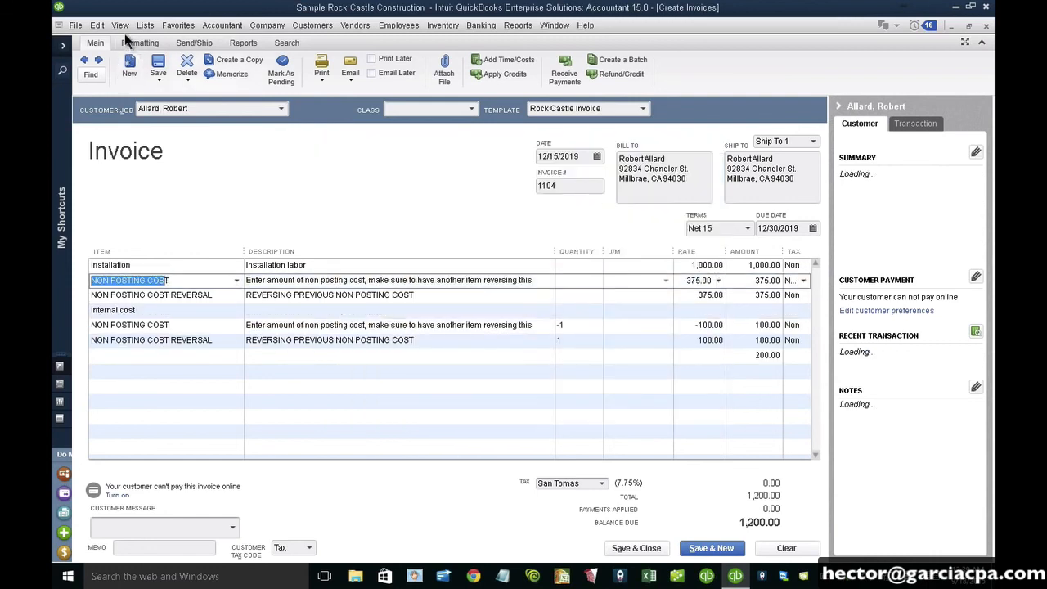
left_click(97, 27)
left_click(122, 180)
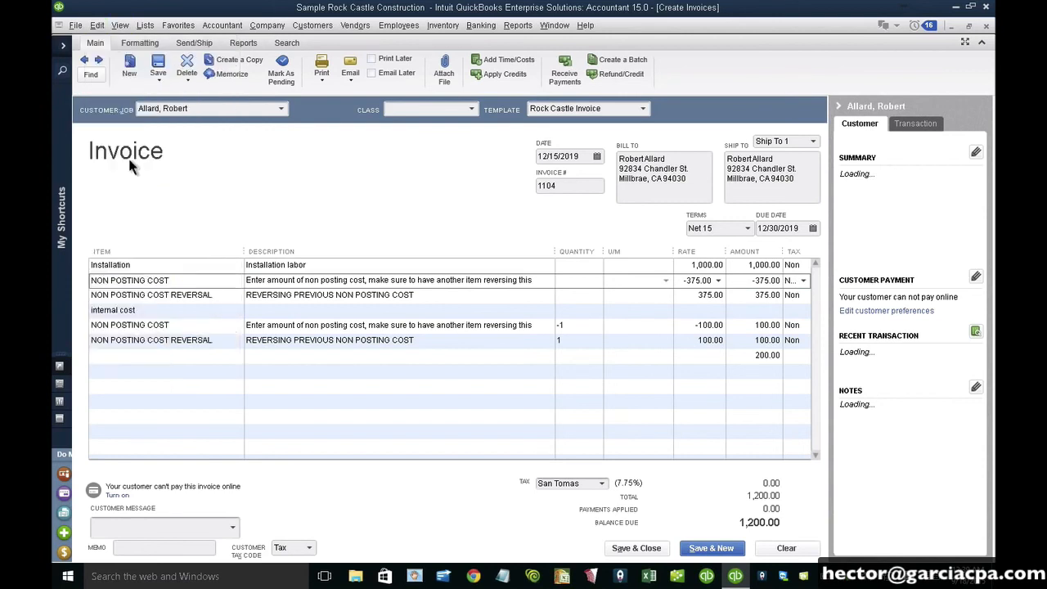
left_click(96, 25)
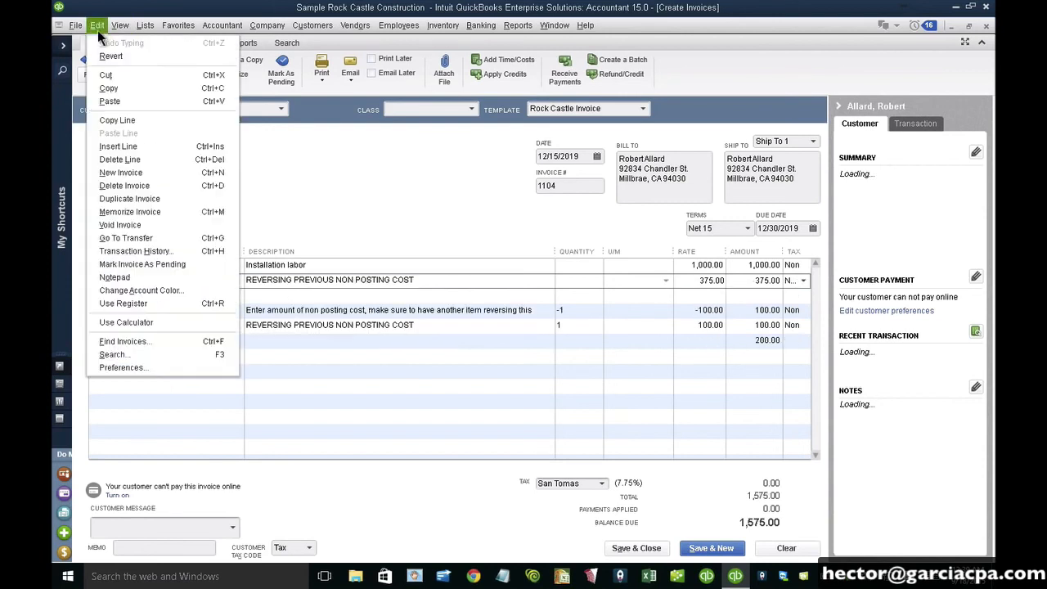
left_click(133, 159)
Step: In the internal cost group, set the rate to -375 for NON POSTING COST and 375 for NON POSTING COST REVERSAL
left_click(689, 296)
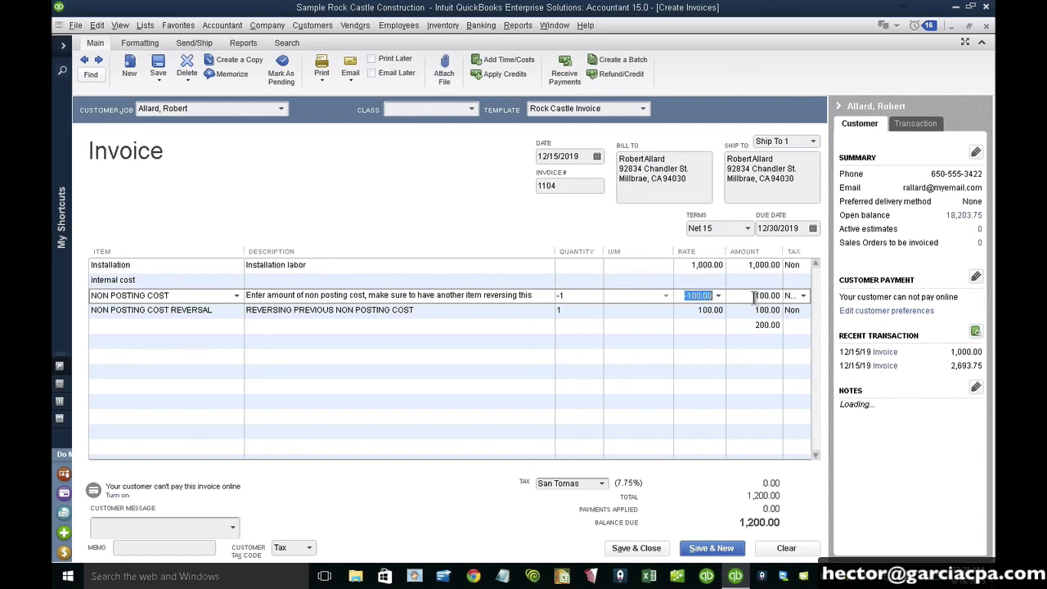
type("-375")
key("Down")
type("37")
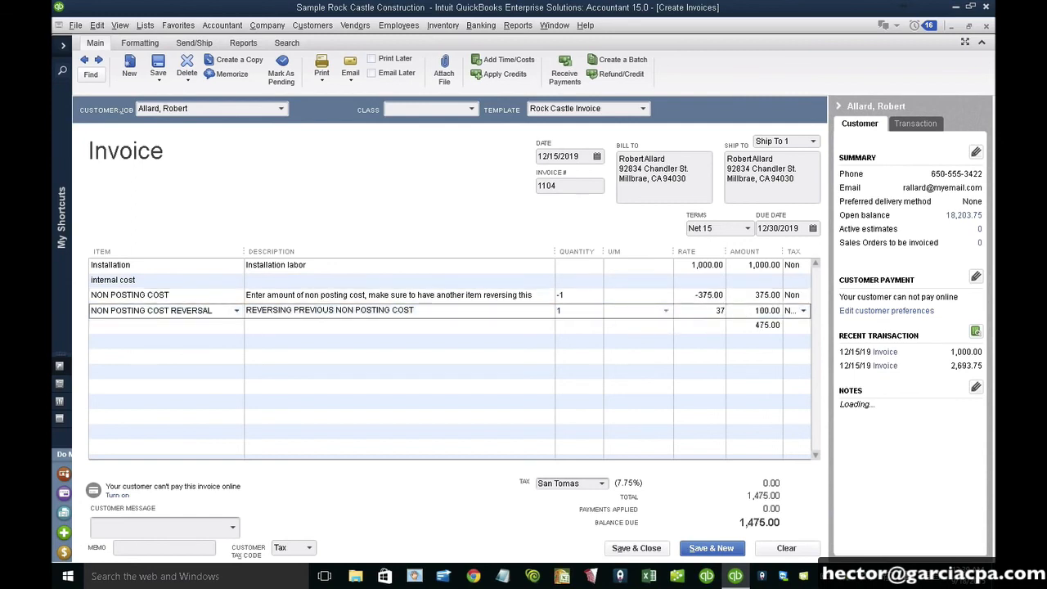
type("5")
key("Tab")
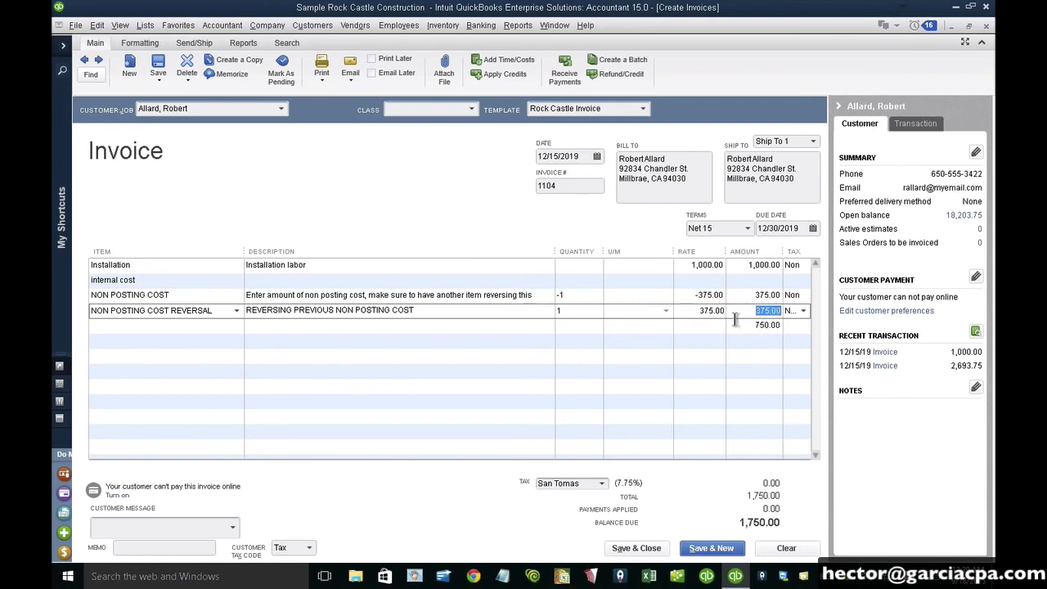
left_click(741, 324)
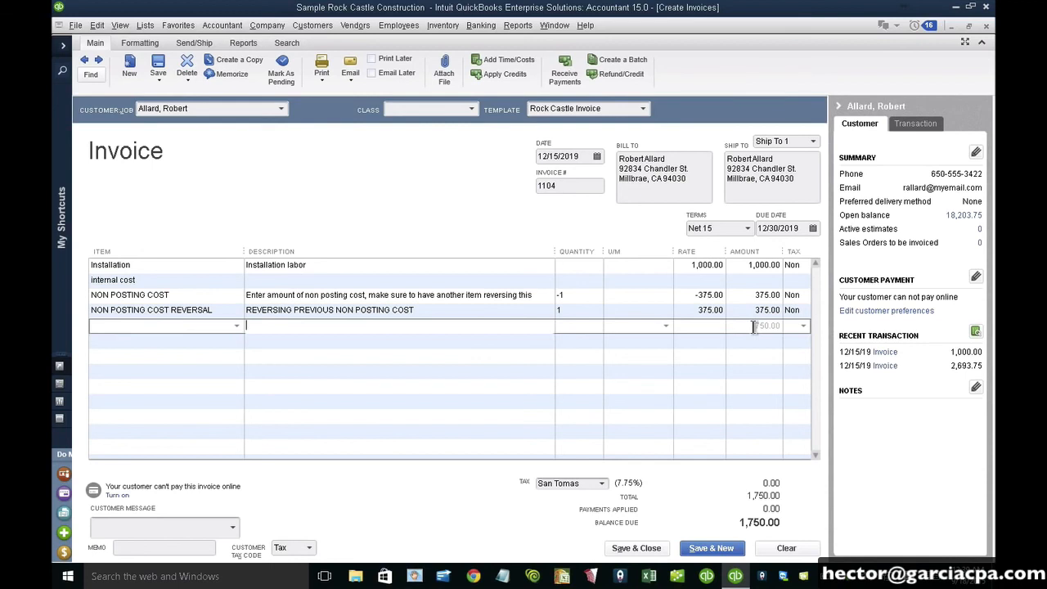
Step: Correct the rate of the group's NON POSTING COST line to a positive 375
left_click(754, 295)
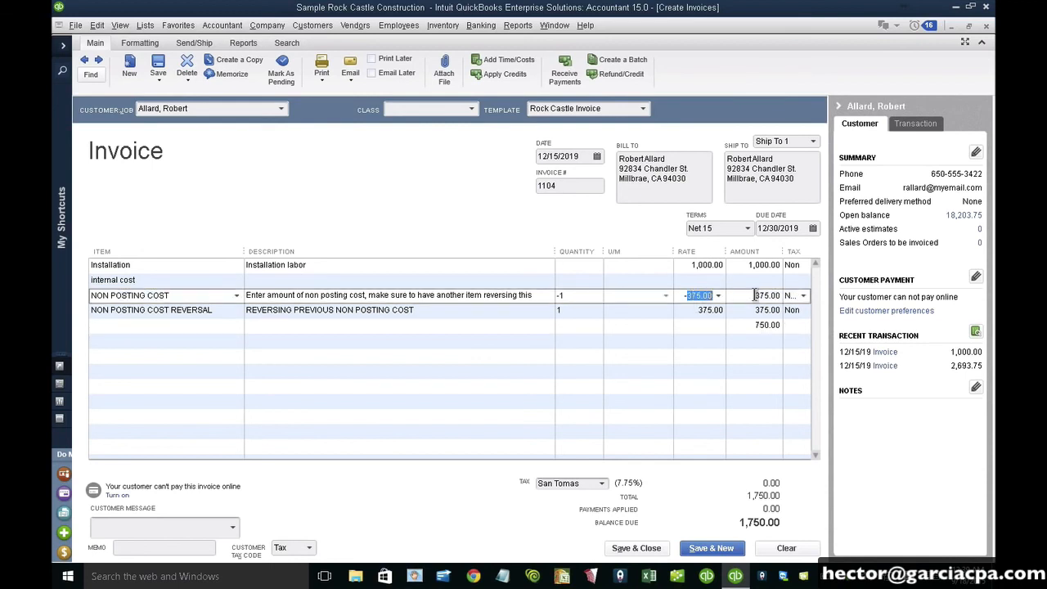
type("375375")
key("Tab")
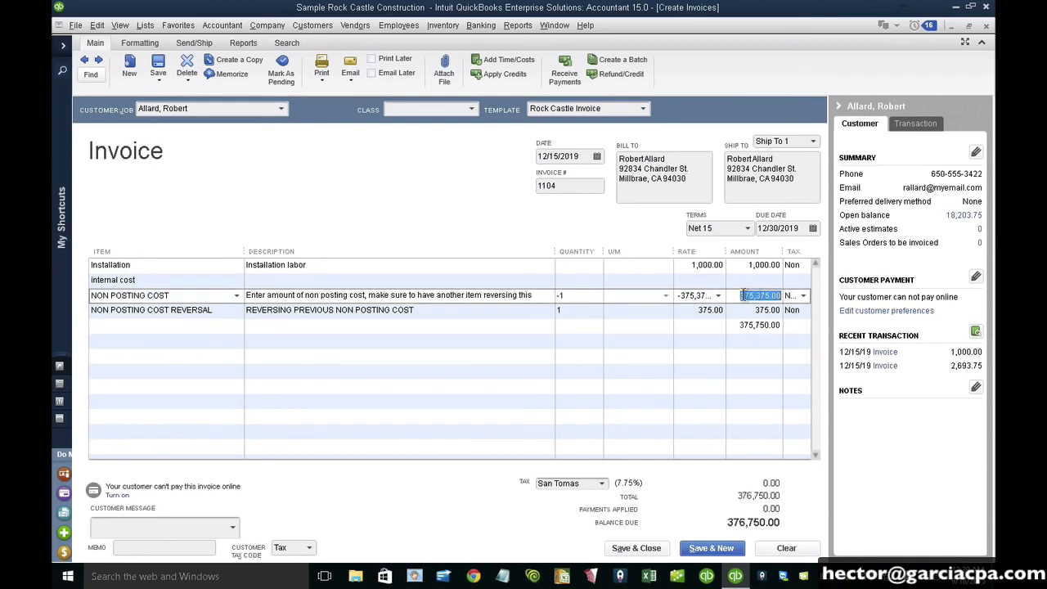
key("BackSpace")
key("BackSpace")
key("BackSpace")
key("BackSpace")
key("BackSpace")
key("BackSpace")
key("BackSpace")
key("BackSpace")
key("BackSpace")
key("BackSpace")
key("BackSpace")
key("Tab")
left_click(728, 308)
left_click(765, 325)
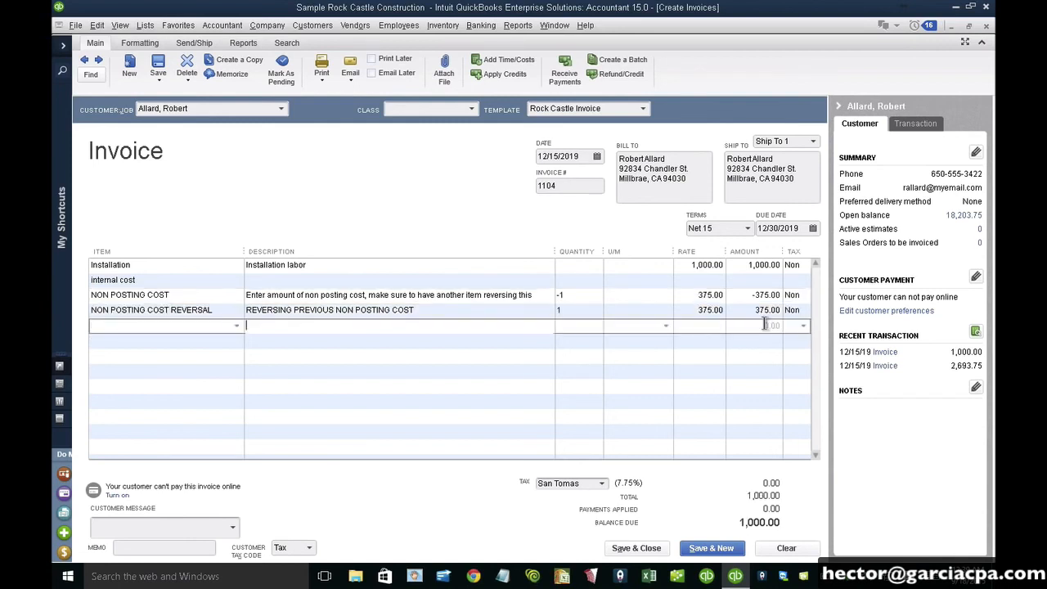
Step: Check how the internal cost group prints in an enlarged print preview of the invoice, and close the preview
left_click(326, 86)
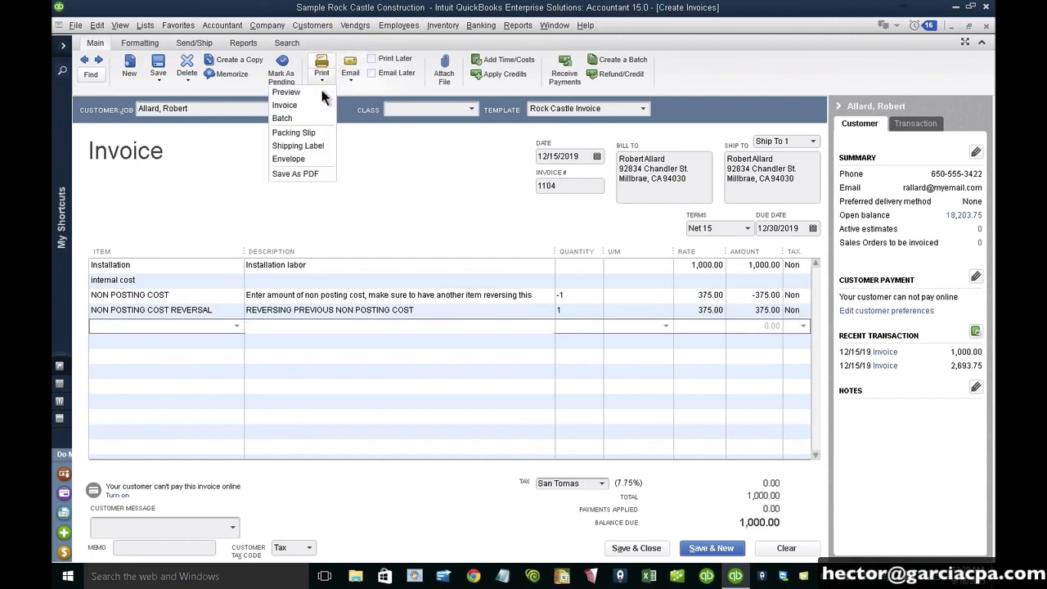
left_click(314, 90)
left_click(345, 288)
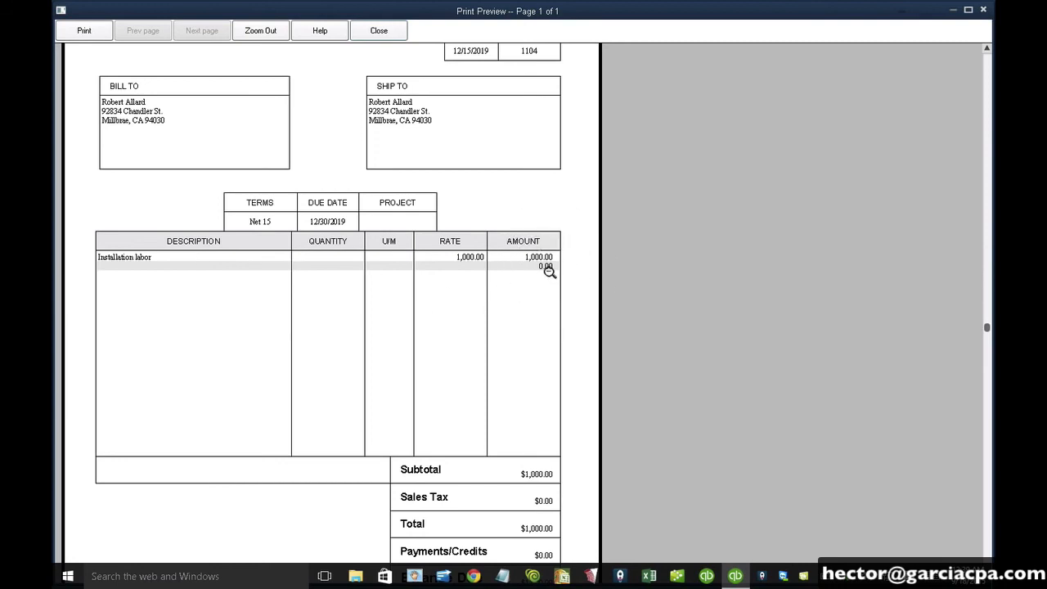
left_click(379, 30)
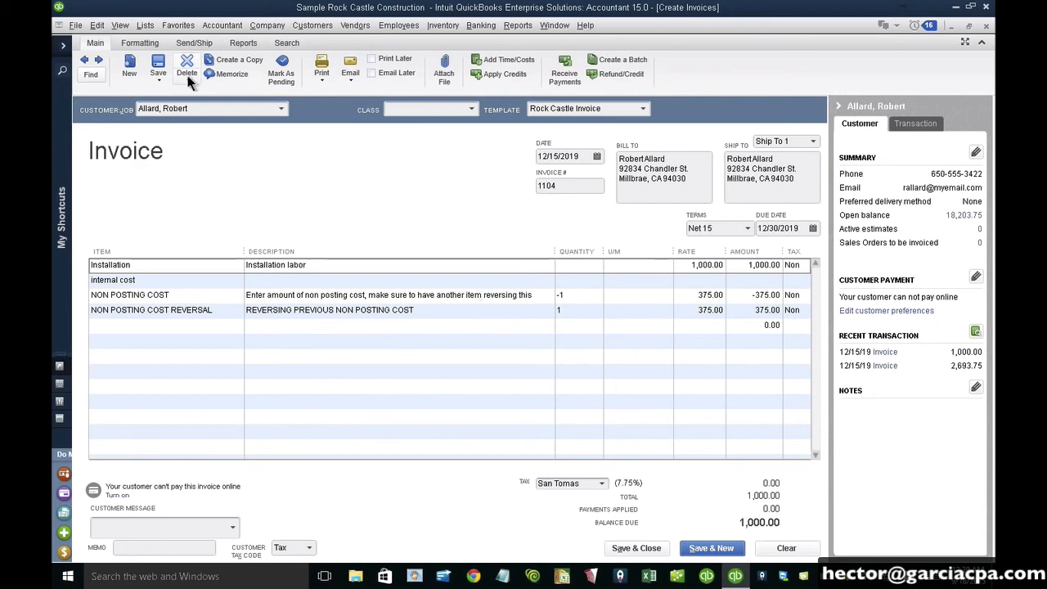
Step: Save the changes to invoice 1104 and open its Transaction Journal report
left_click(158, 64)
left_click(473, 188)
key("ctrl+y")
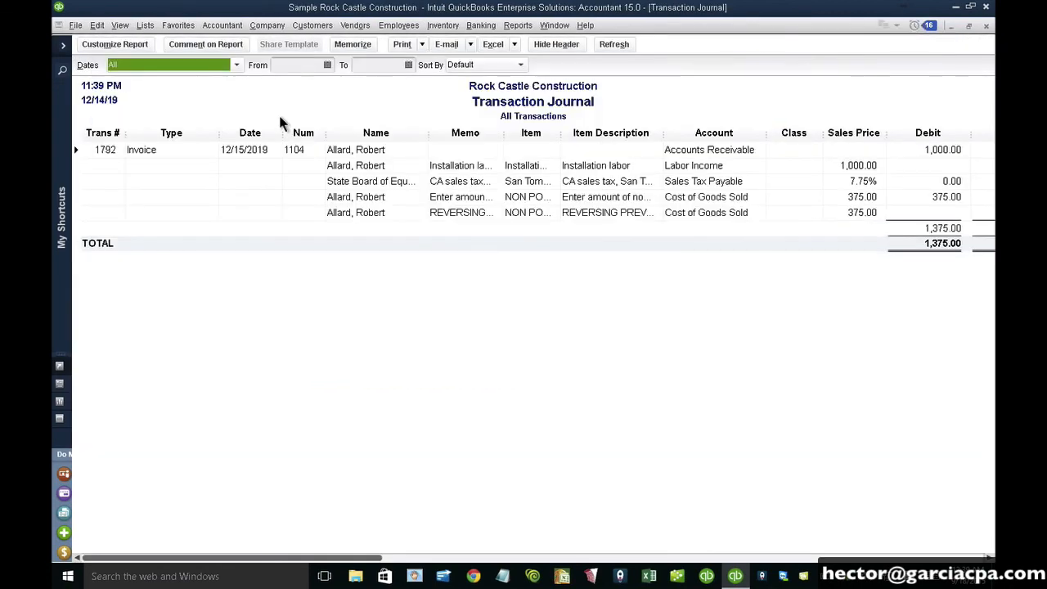
Step: Hide the Type column of the Transaction Journal and add the Balance column to the report
left_click_drag(219, 133, 123, 133)
left_click(115, 44)
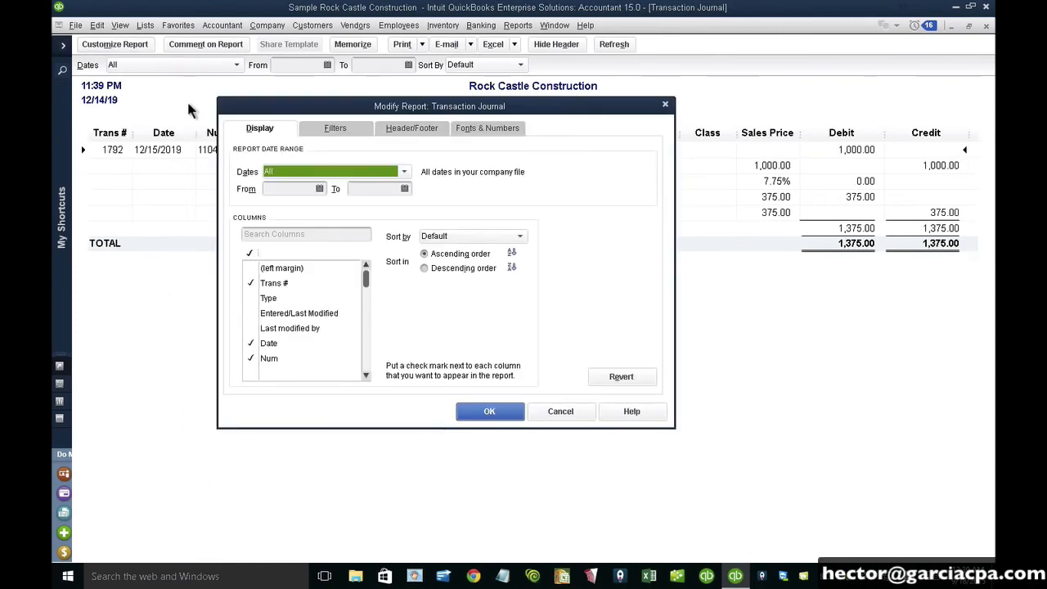
left_click(287, 235)
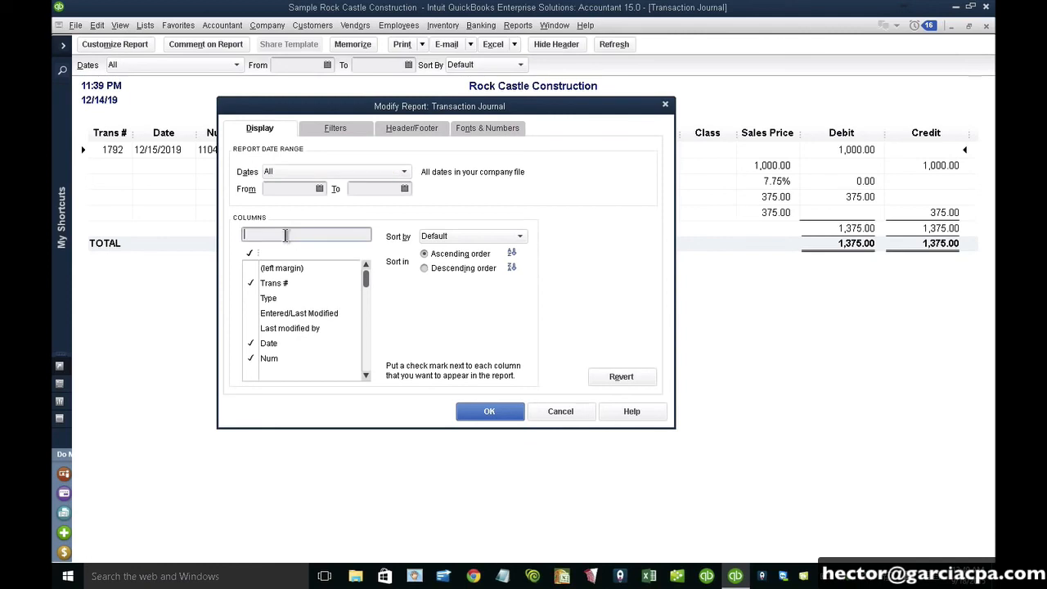
type("ba")
left_click(279, 314)
Step: Filter the journal's accounts to All ordinary income/cogs, apply the report changes, and hide the Class column
left_click(332, 128)
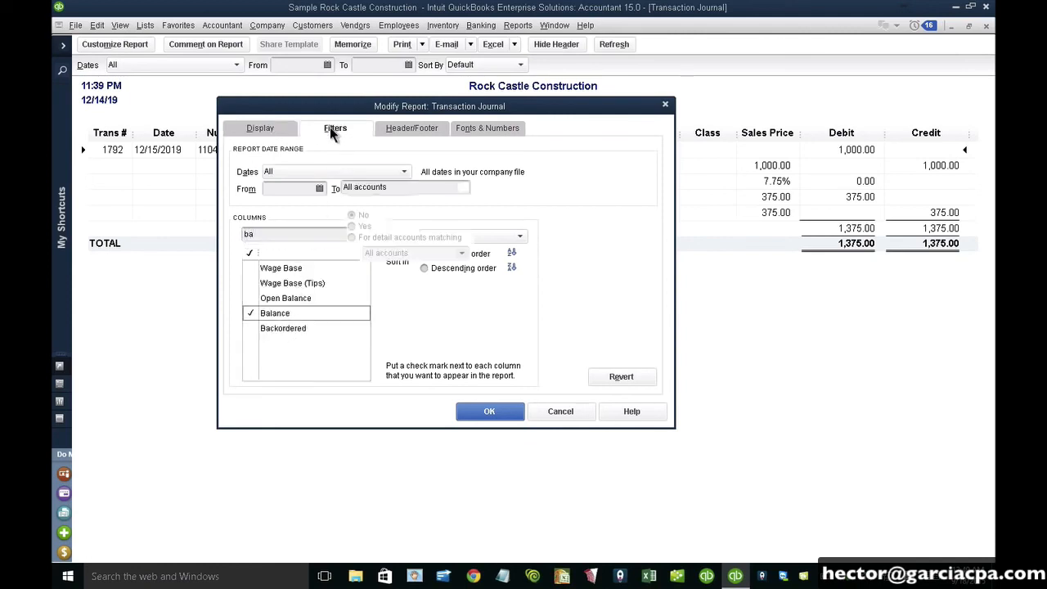
left_click(265, 233)
left_click(276, 201)
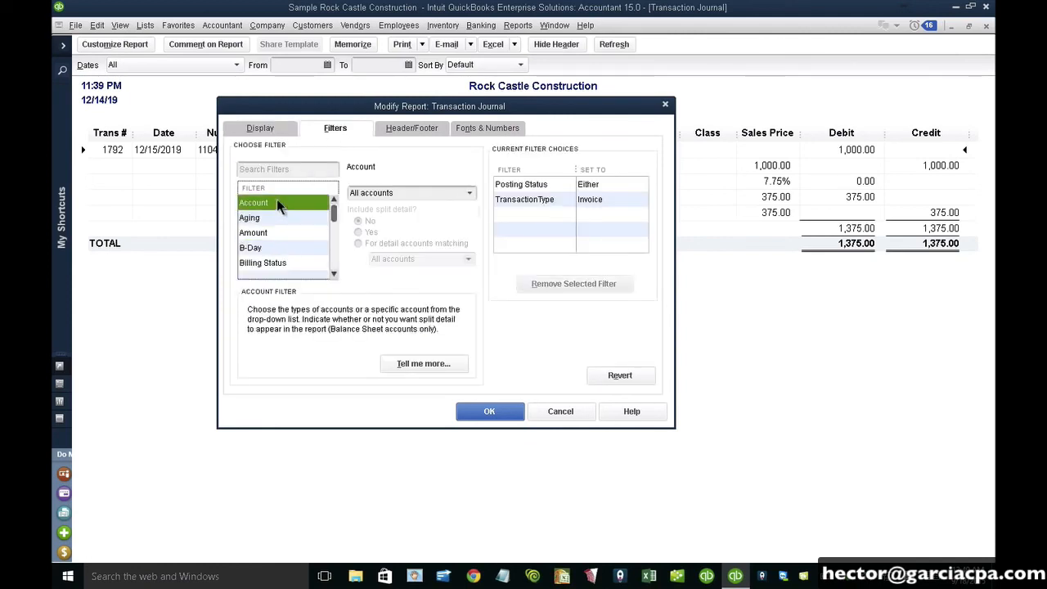
left_click(435, 194)
type("All income/expense")
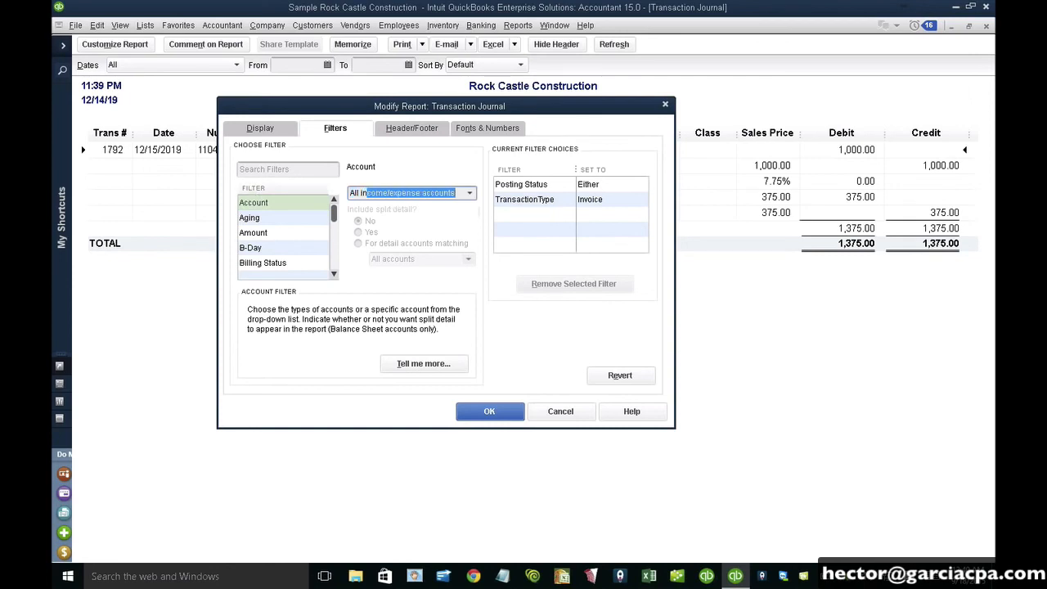
left_click(469, 194)
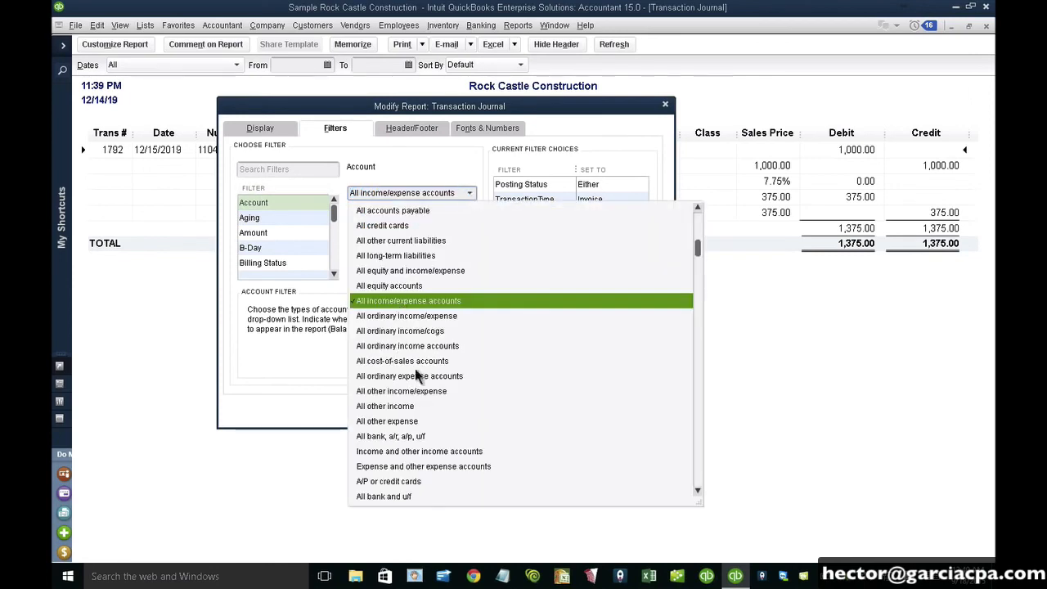
left_click(412, 332)
left_click(480, 412)
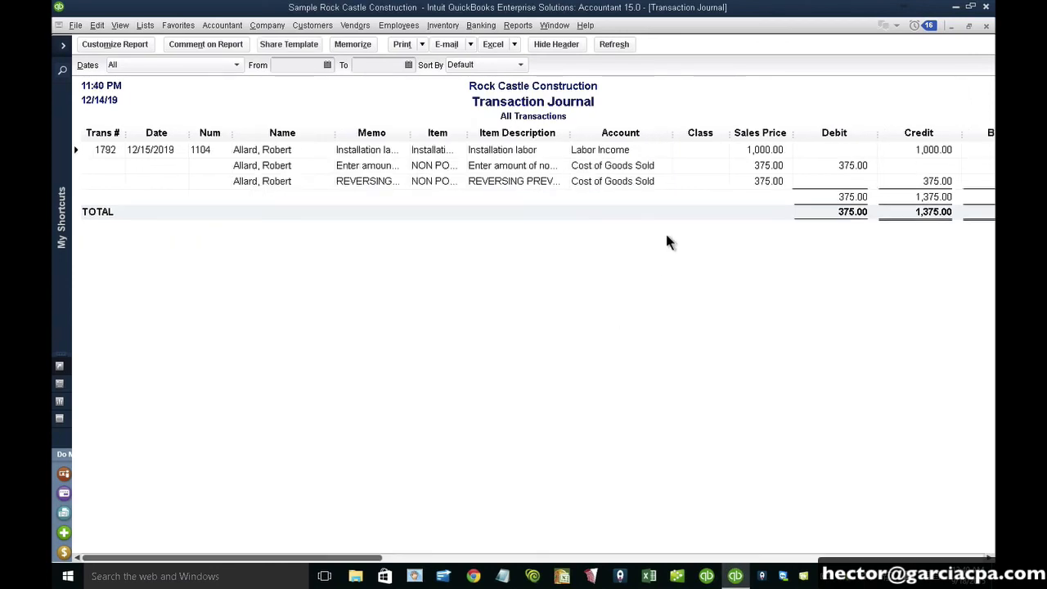
left_click_drag(727, 133, 672, 133)
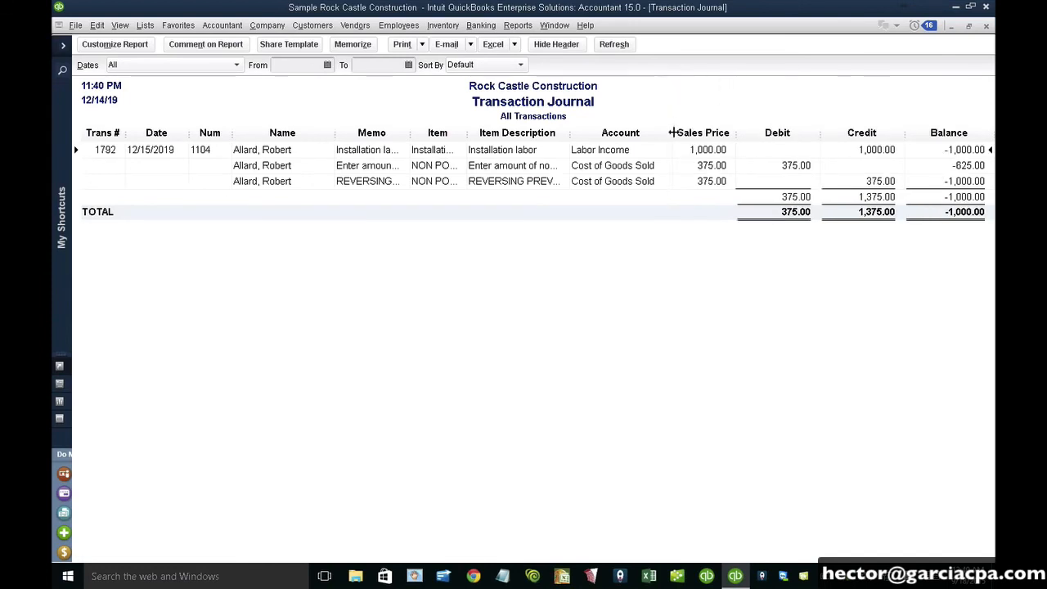
Step: Add an Item filter set to All services to the Transaction Journal and apply it
left_click(120, 45)
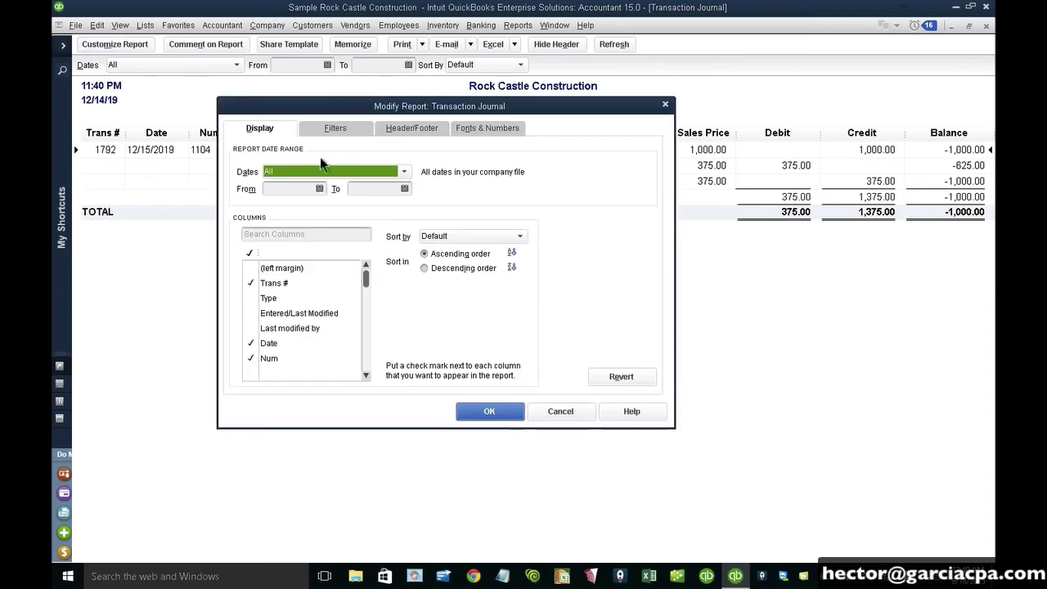
left_click(314, 129)
left_click(269, 262)
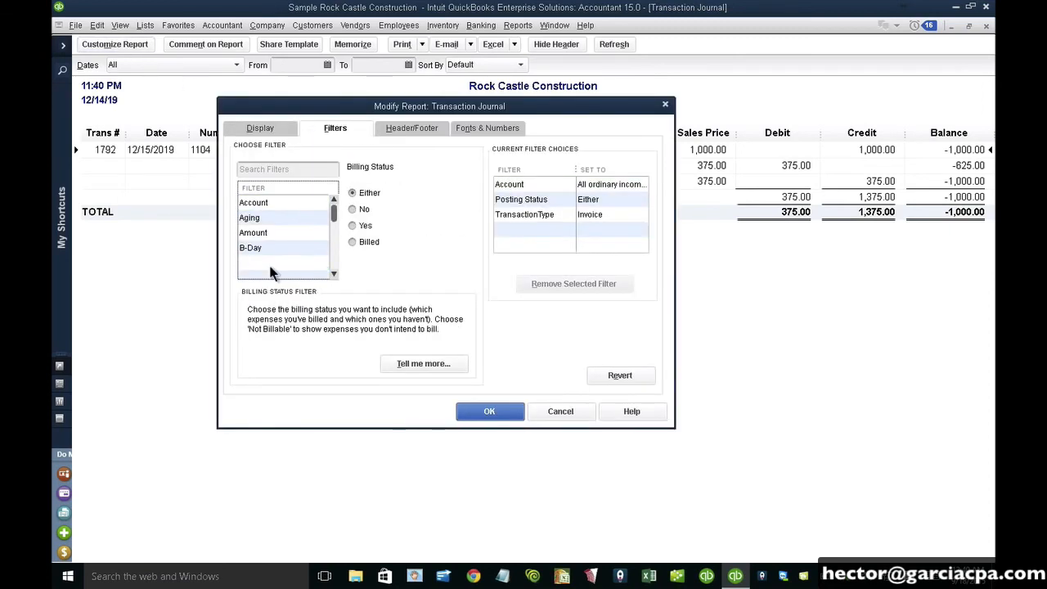
key("t")
left_click(296, 219)
key("i")
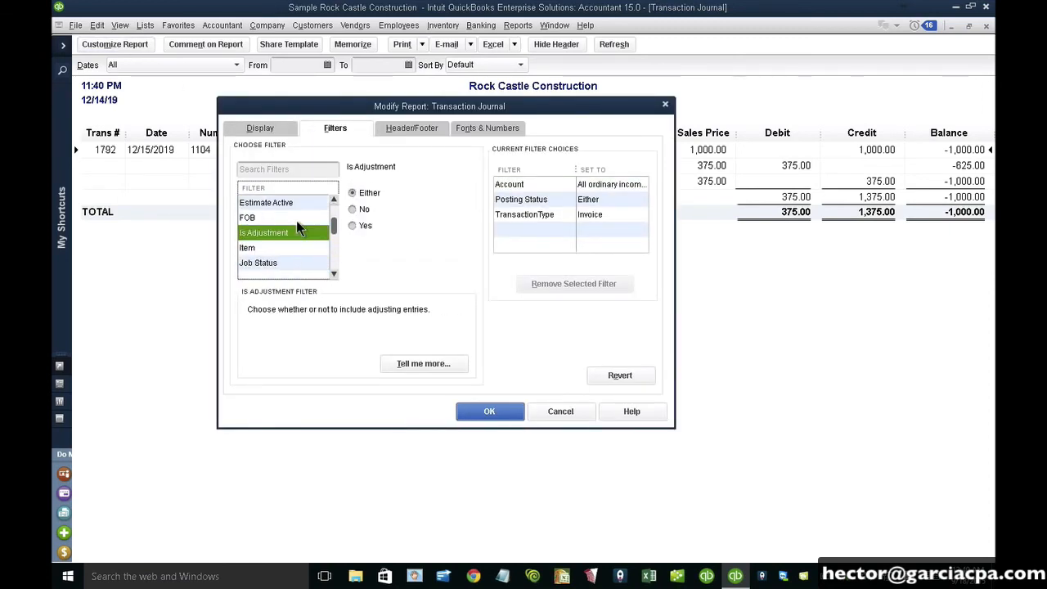
left_click(290, 246)
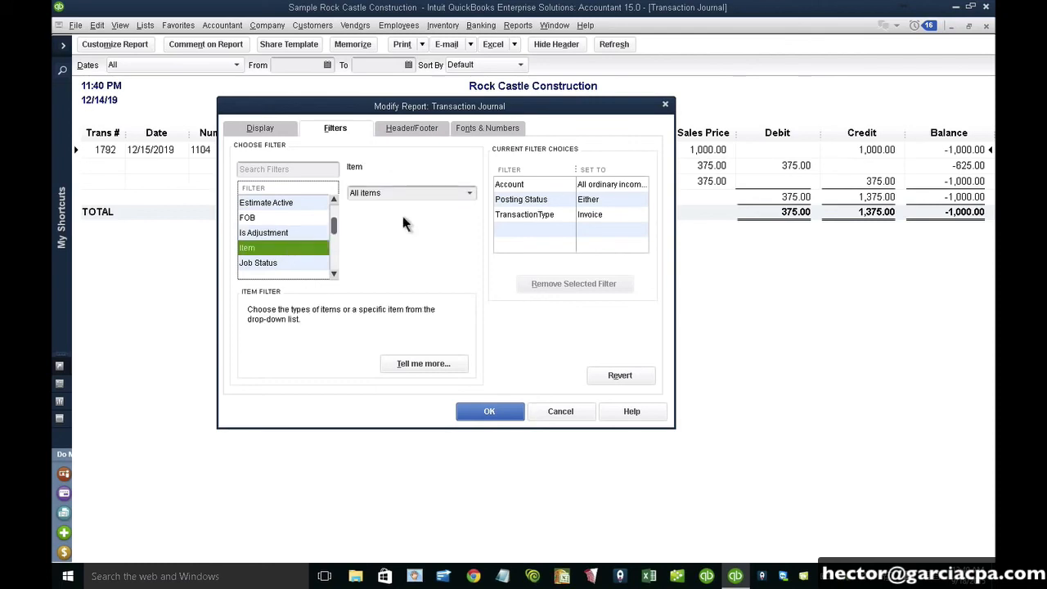
left_click(468, 194)
left_click(383, 255)
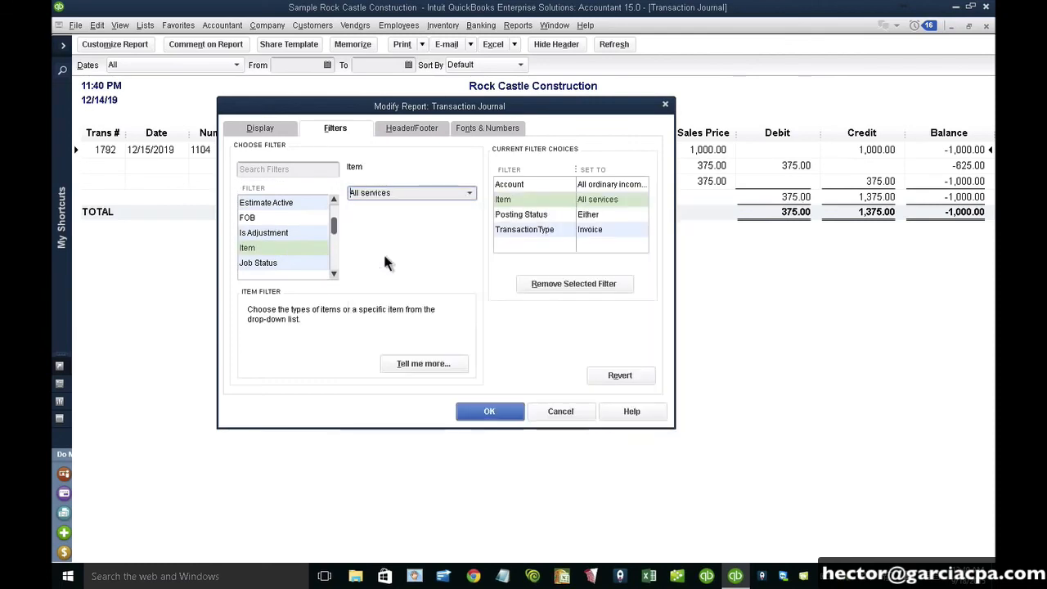
left_click(491, 411)
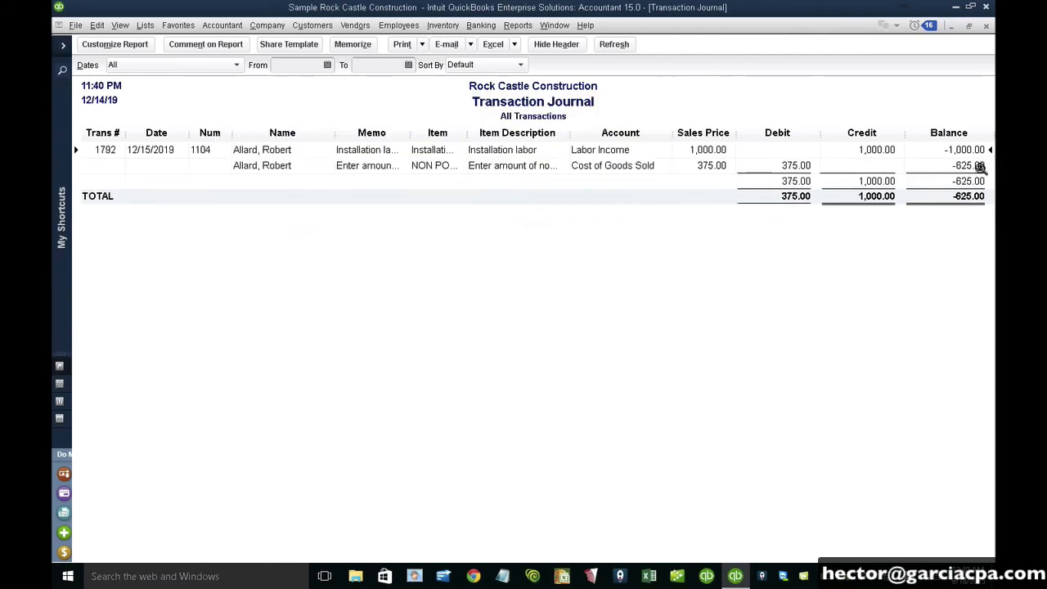